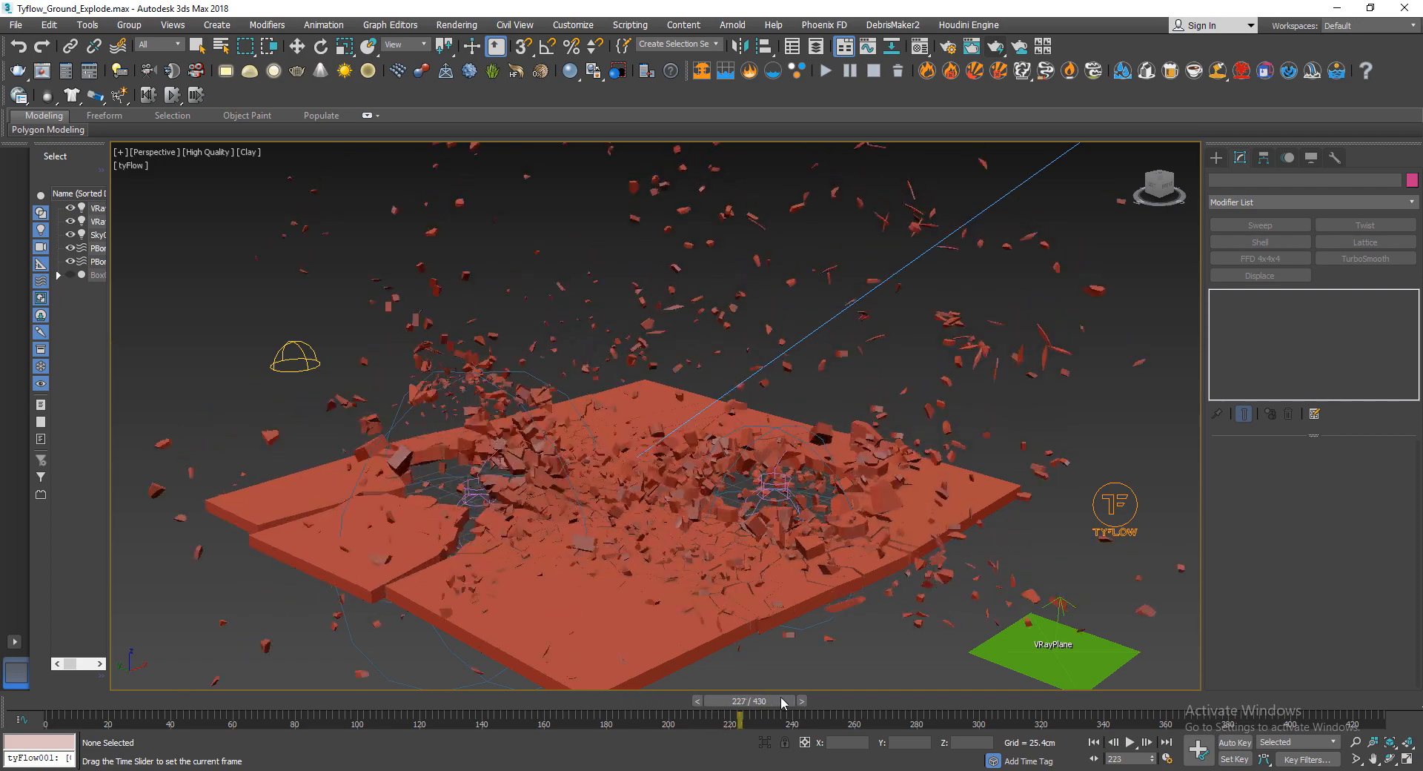
- Play the ground explosion simulation and scrub the animation to frame 245
key("/")
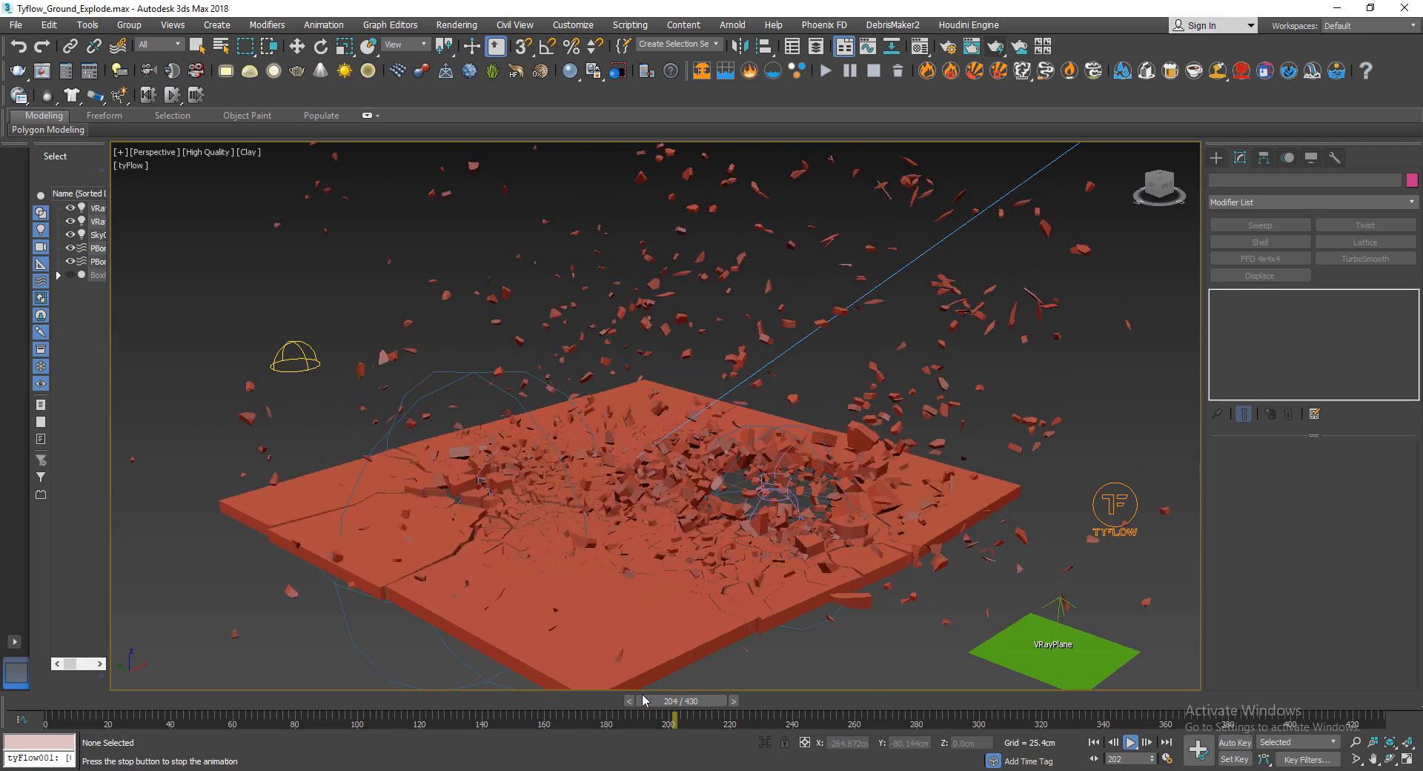
left_click(750, 703)
left_click_drag(768, 706, 802, 691)
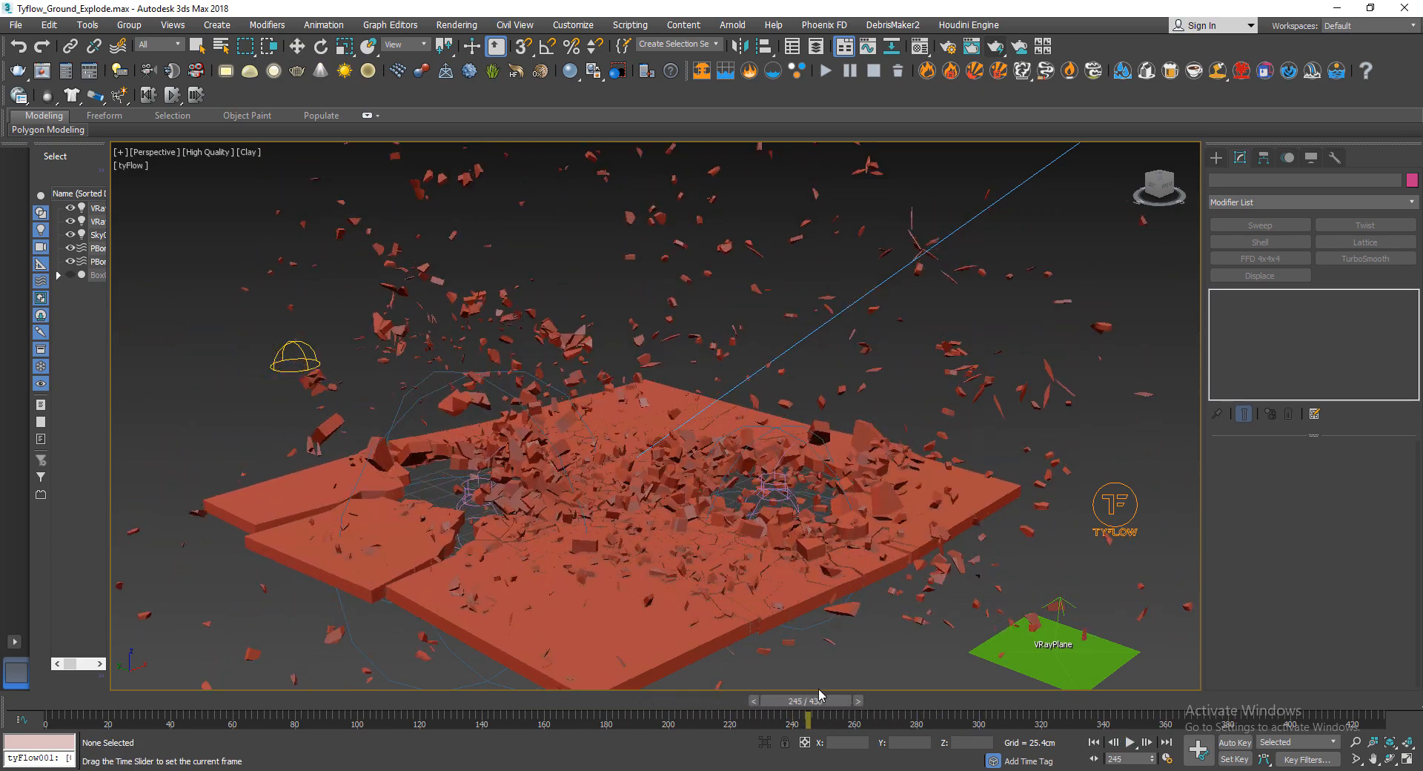
key("w")
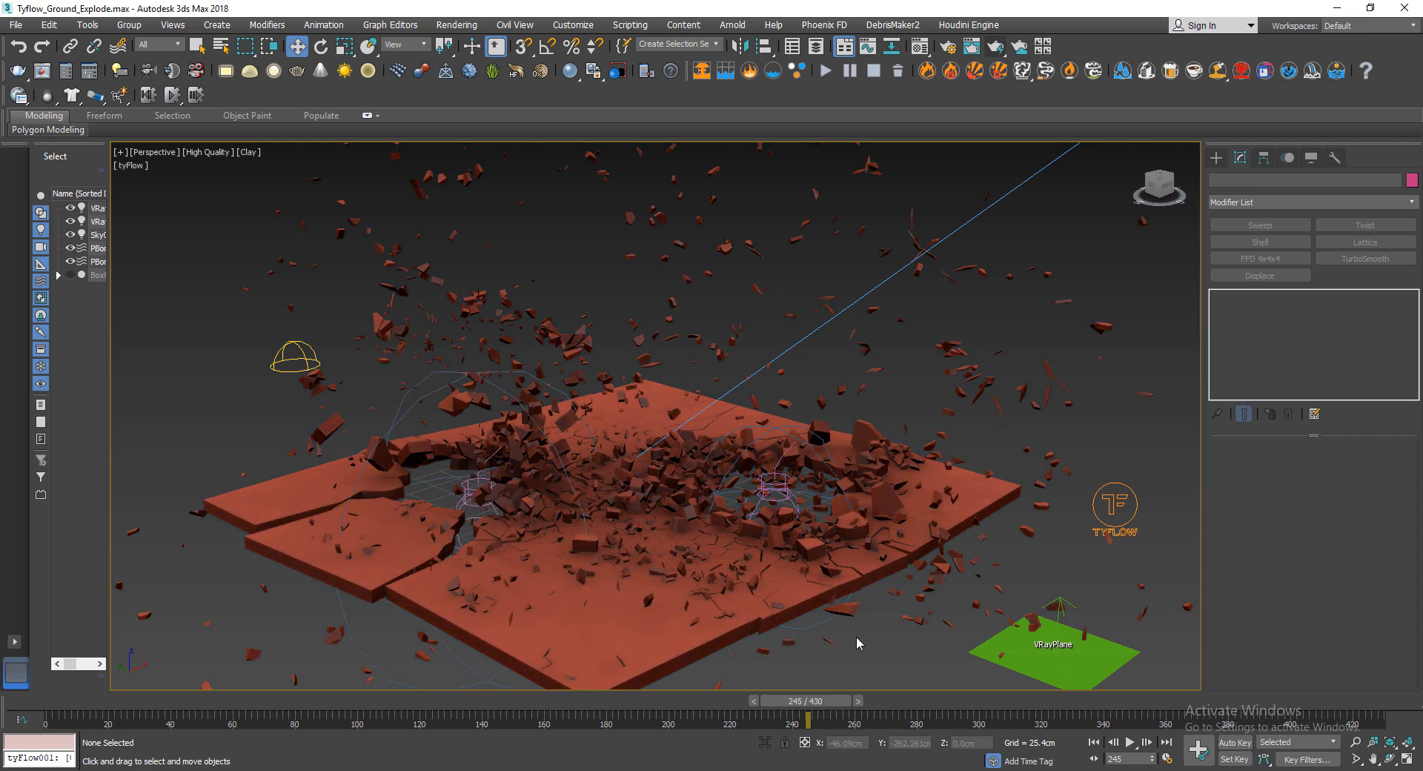
- Switch to the browser and look through the FX Maniac channel's uploads for the Ground Destruction video
key("alt+Tab")
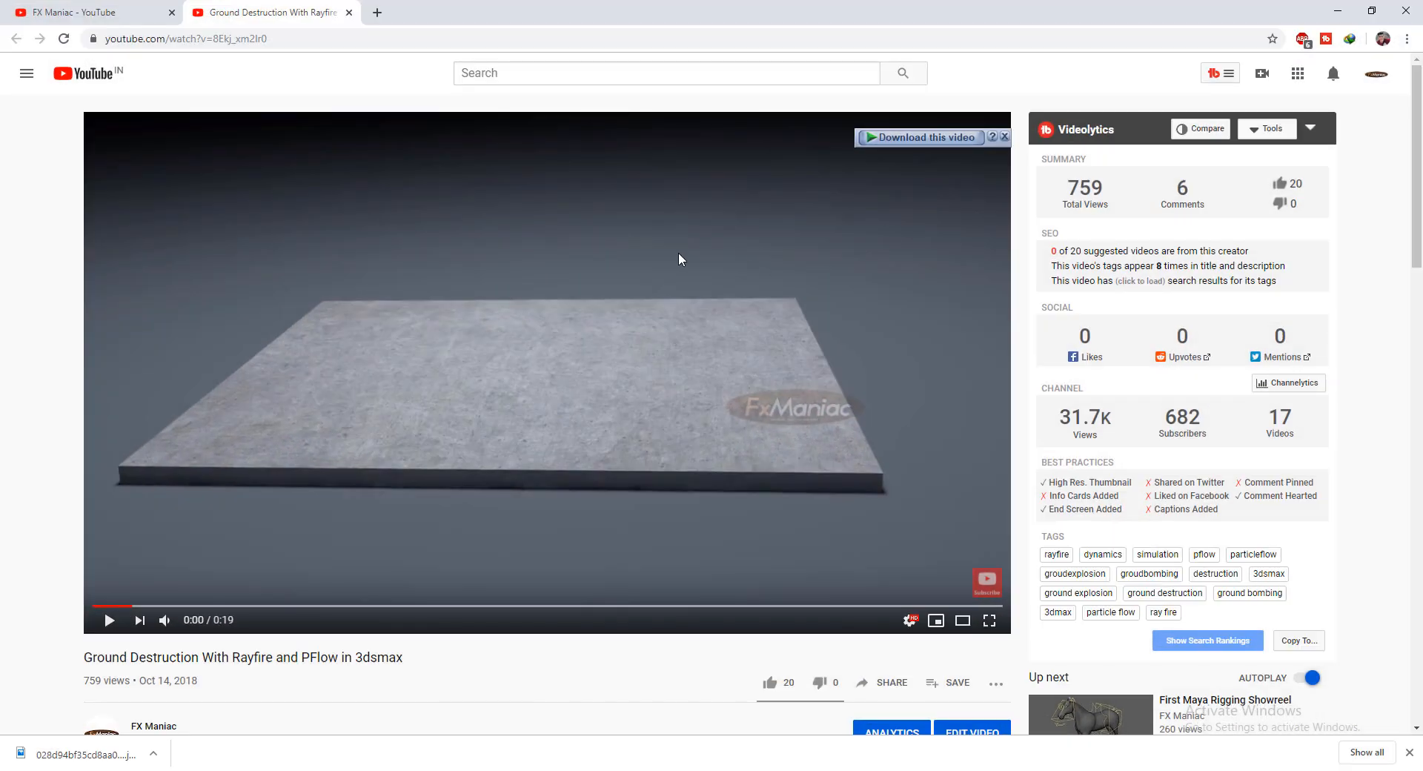
left_click(133, 12)
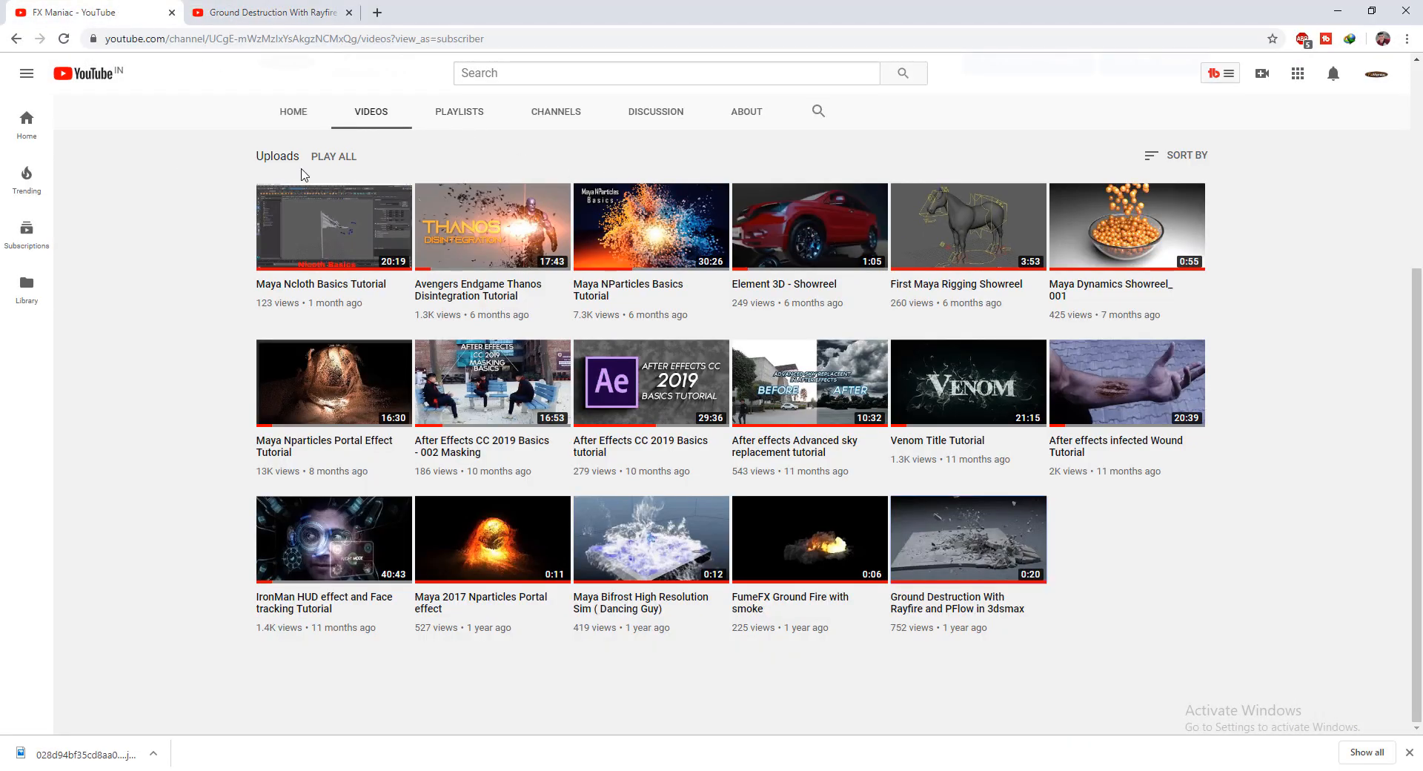
scroll(652, 371, "up", 4)
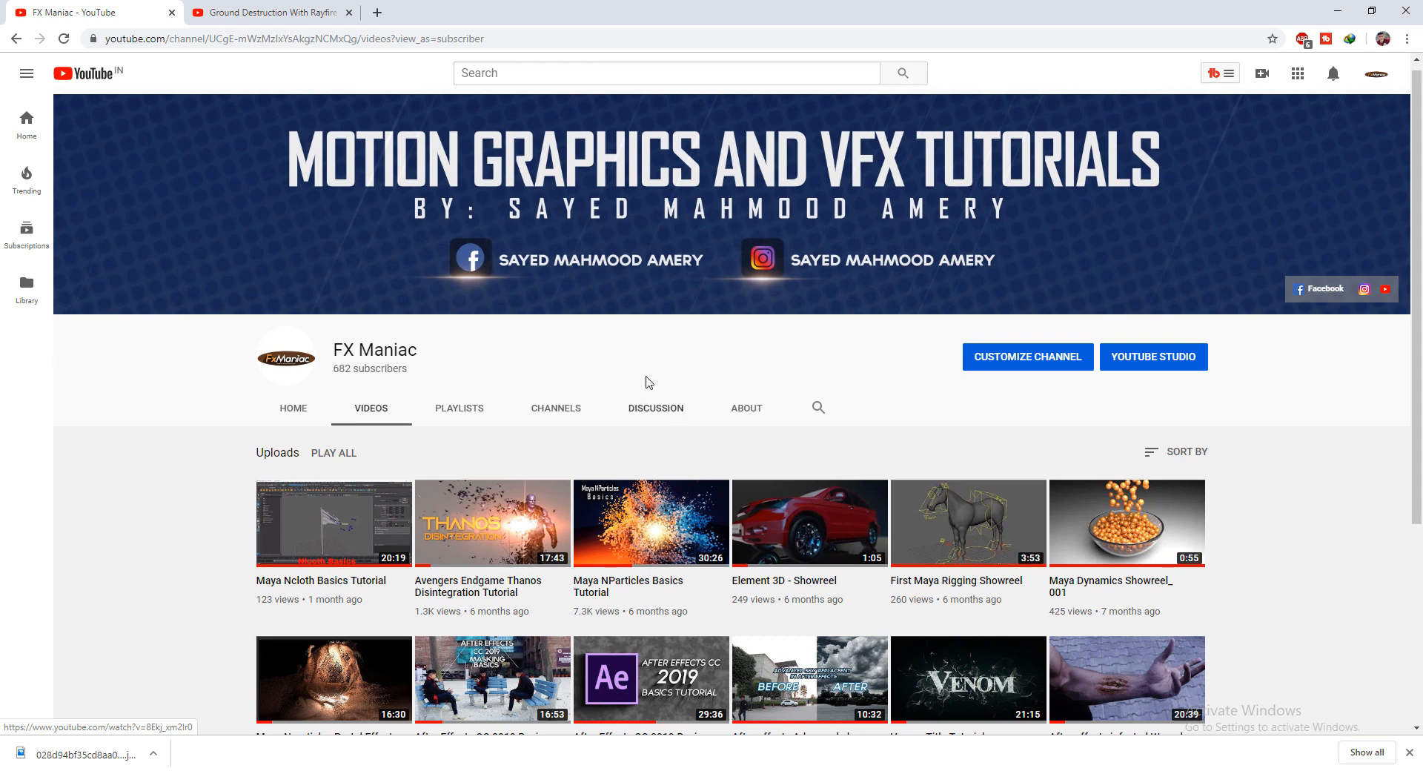
scroll(622, 474, "down", 3)
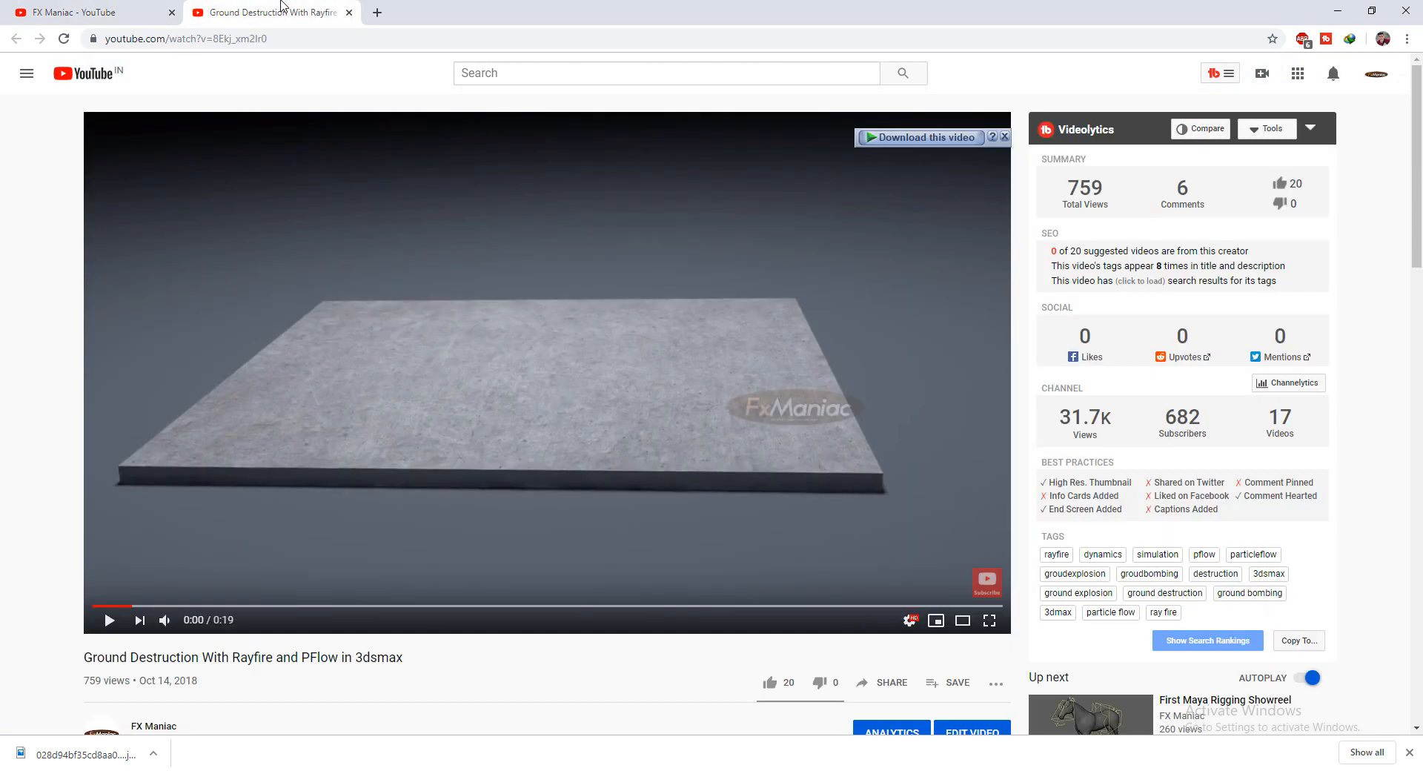
left_click(285, 9)
left_click(96, 9)
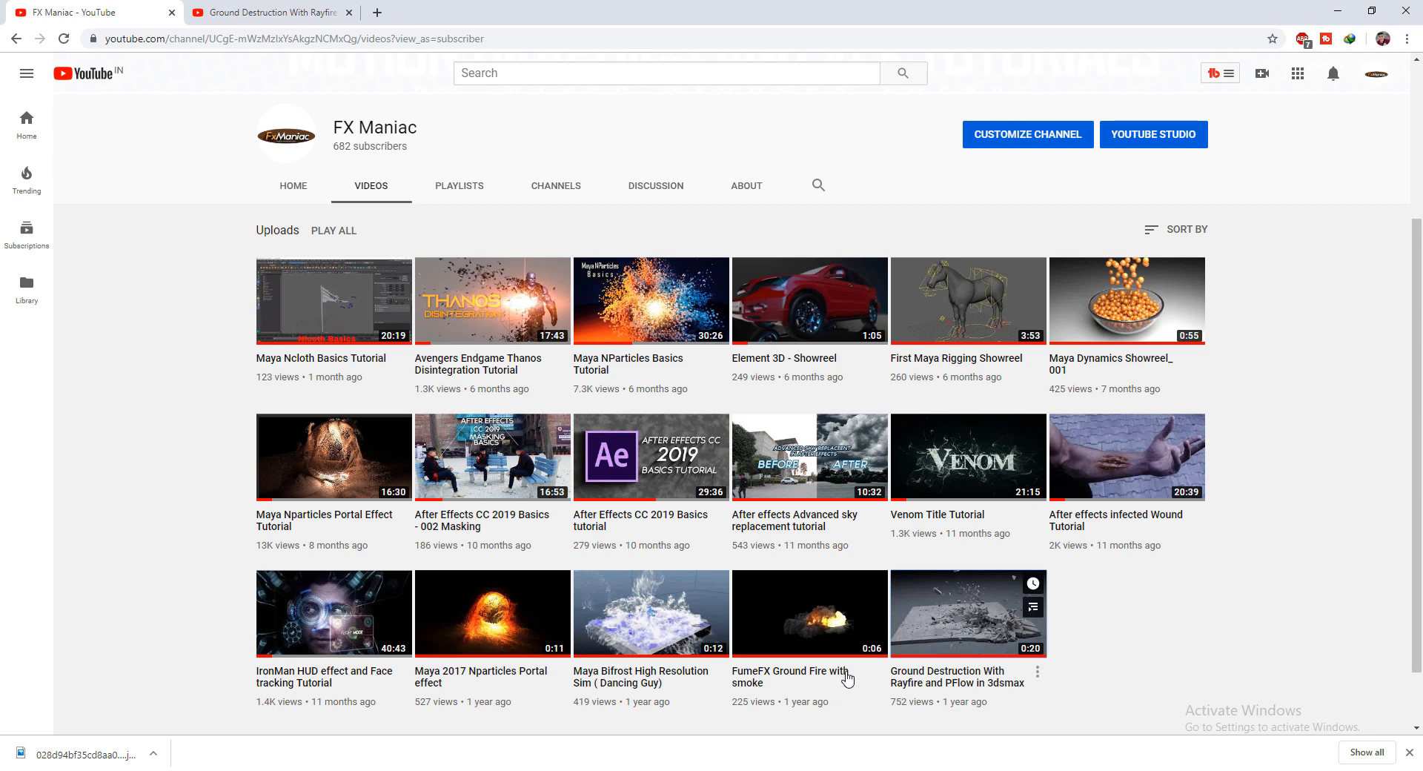
key("ctrl+Tab")
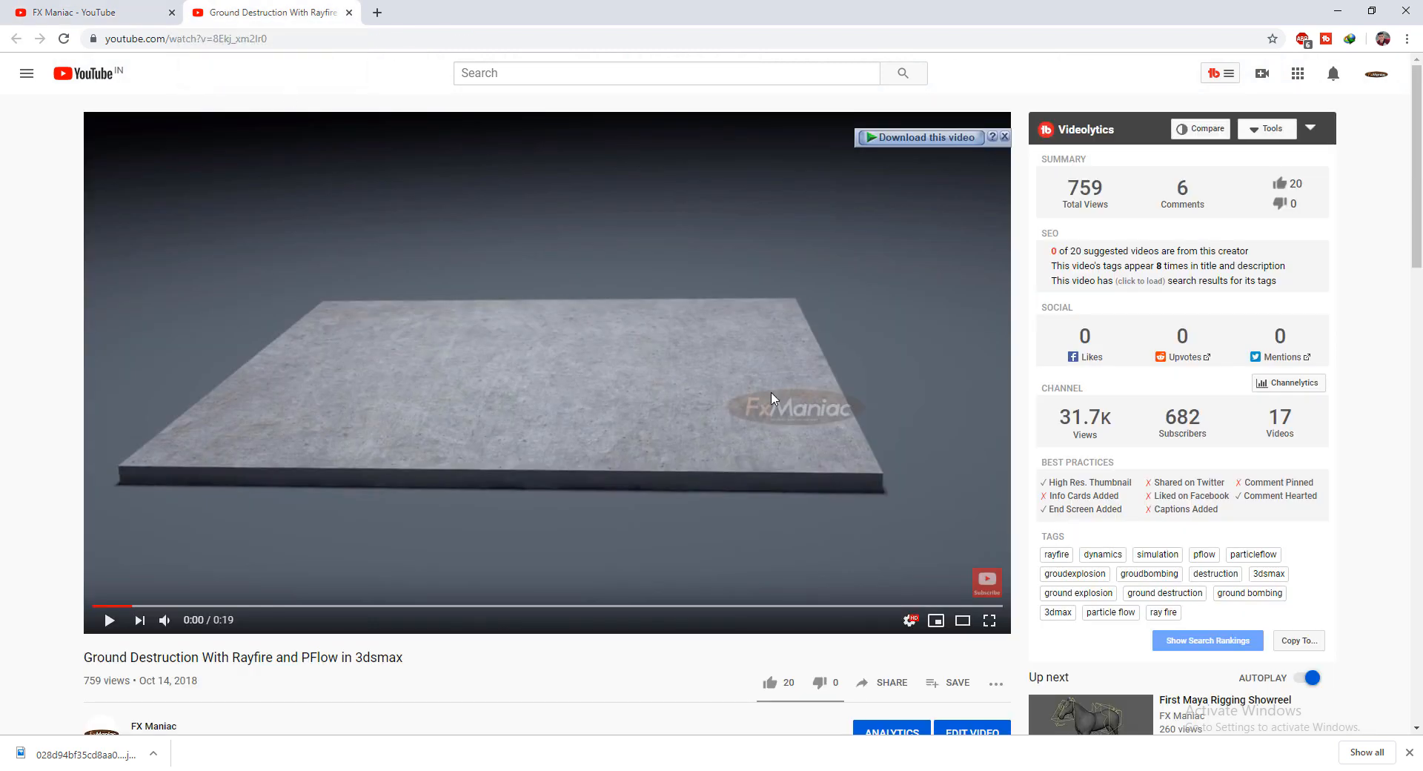
- Play the video "Ground Destruction With Rayfire and PFlow in 3dsmax" to 0:14 and read its comments
left_click(512, 408)
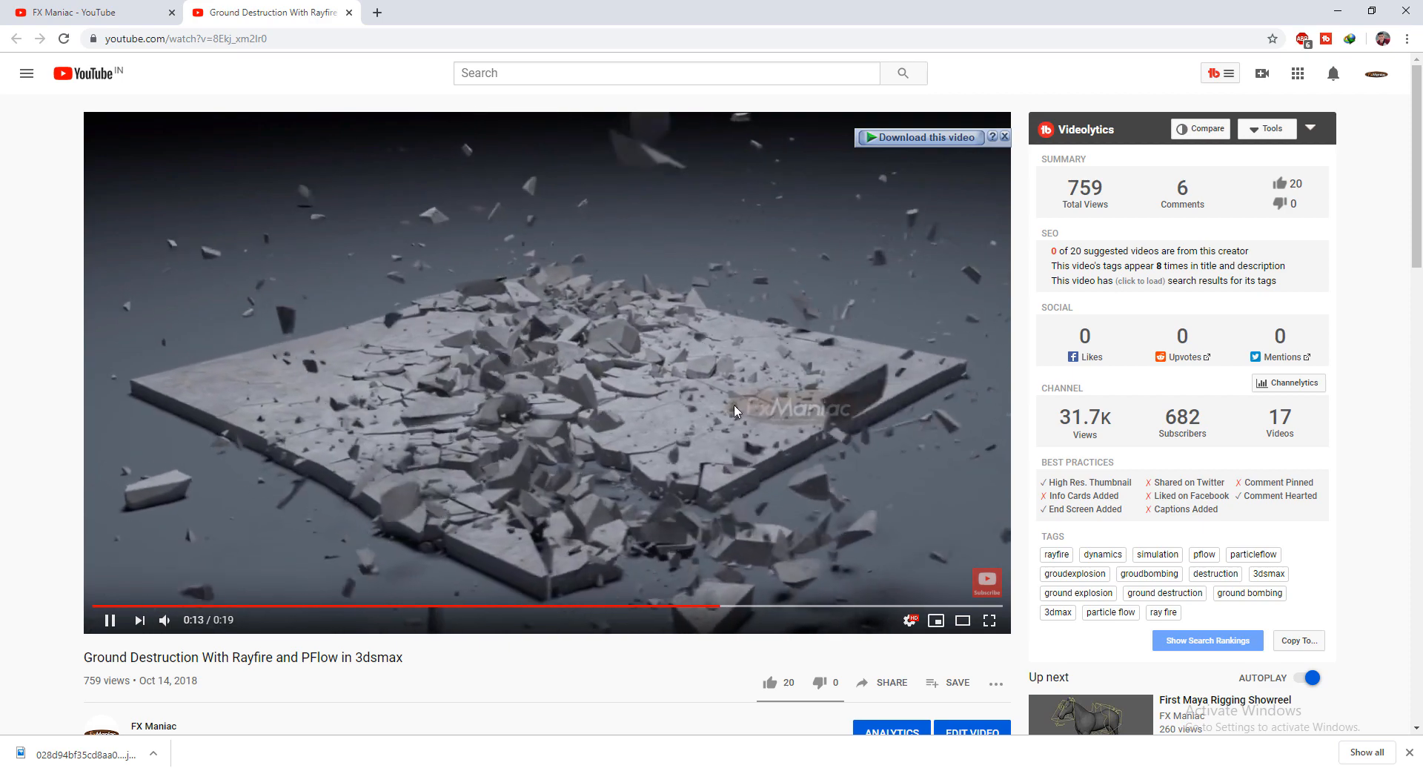
left_click(716, 335)
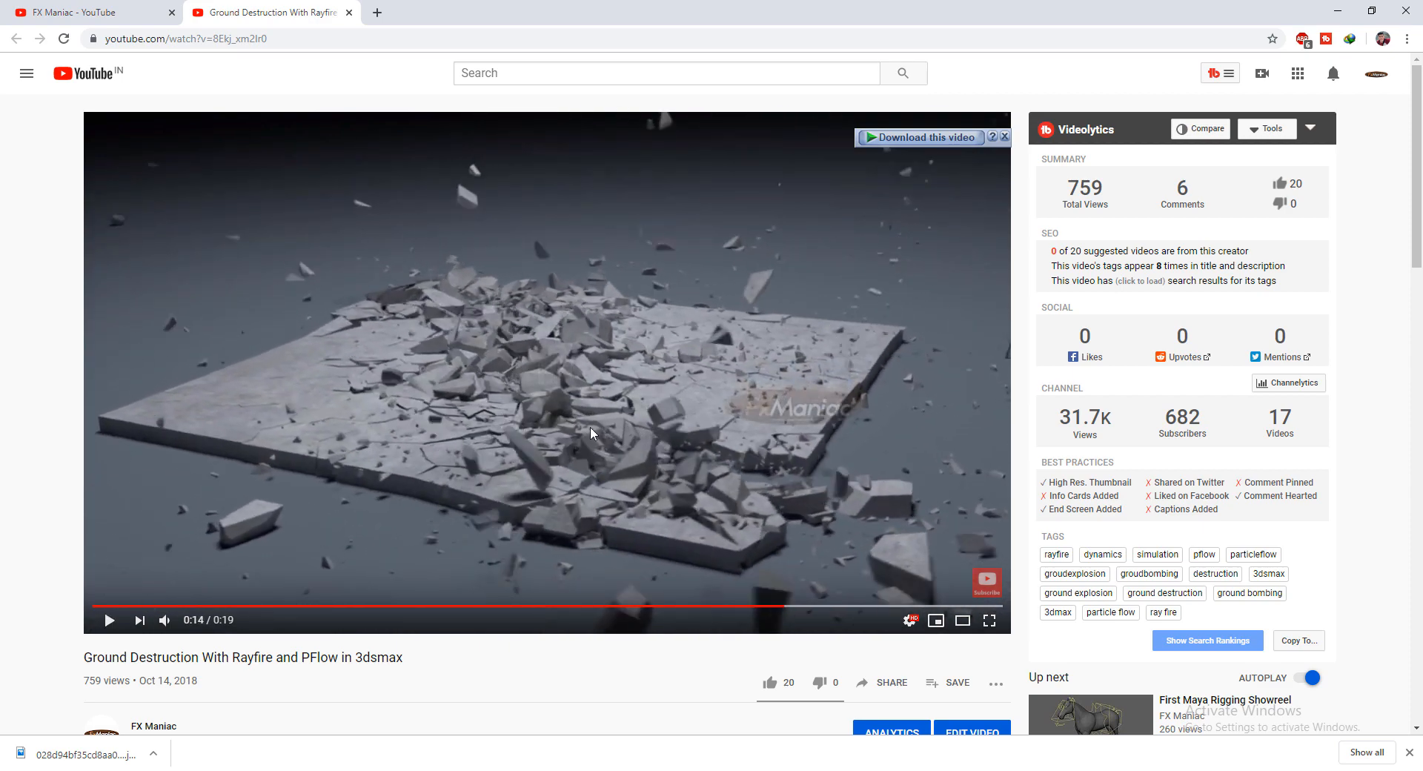
scroll(558, 400, "down", 5)
scroll(103, 457, "down", 3)
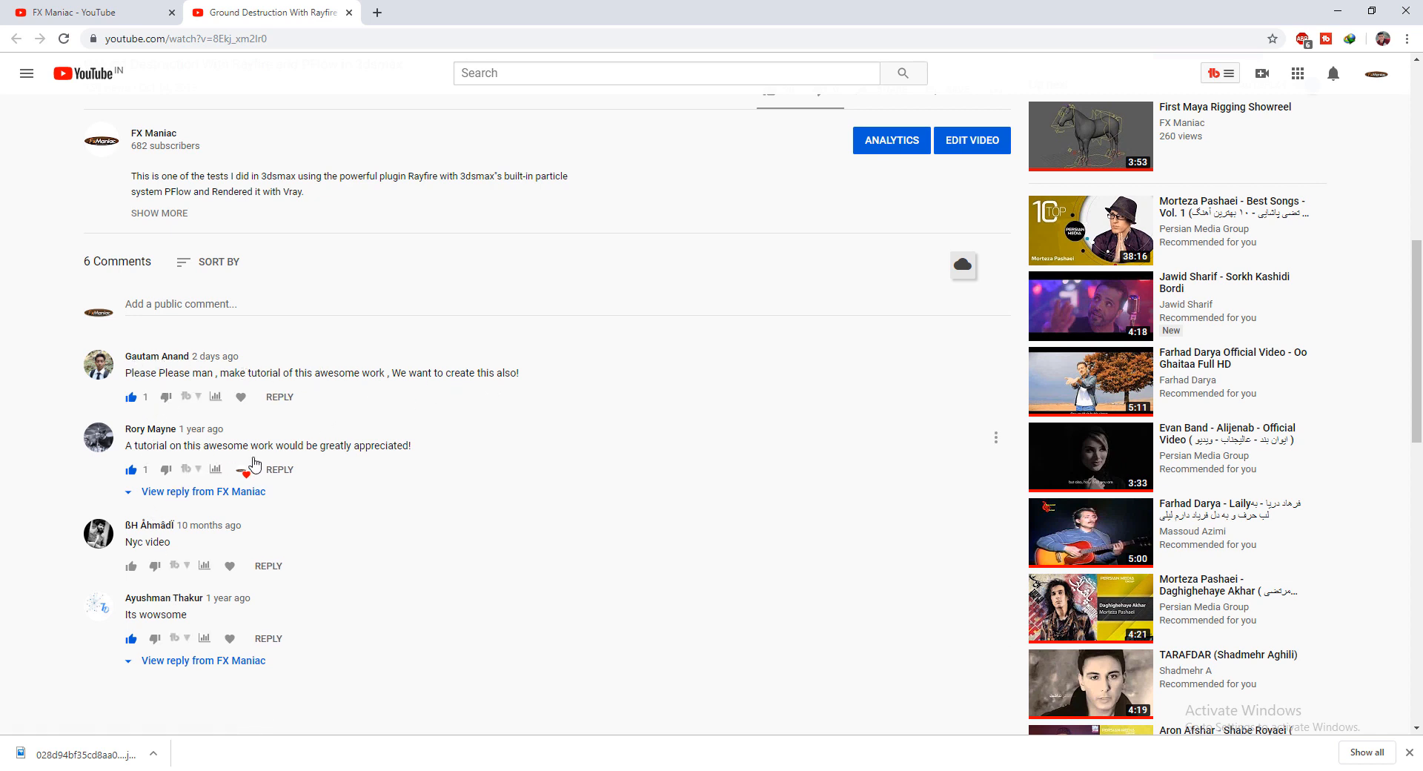
scroll(443, 465, "up", 8)
scroll(412, 605, "down", 5)
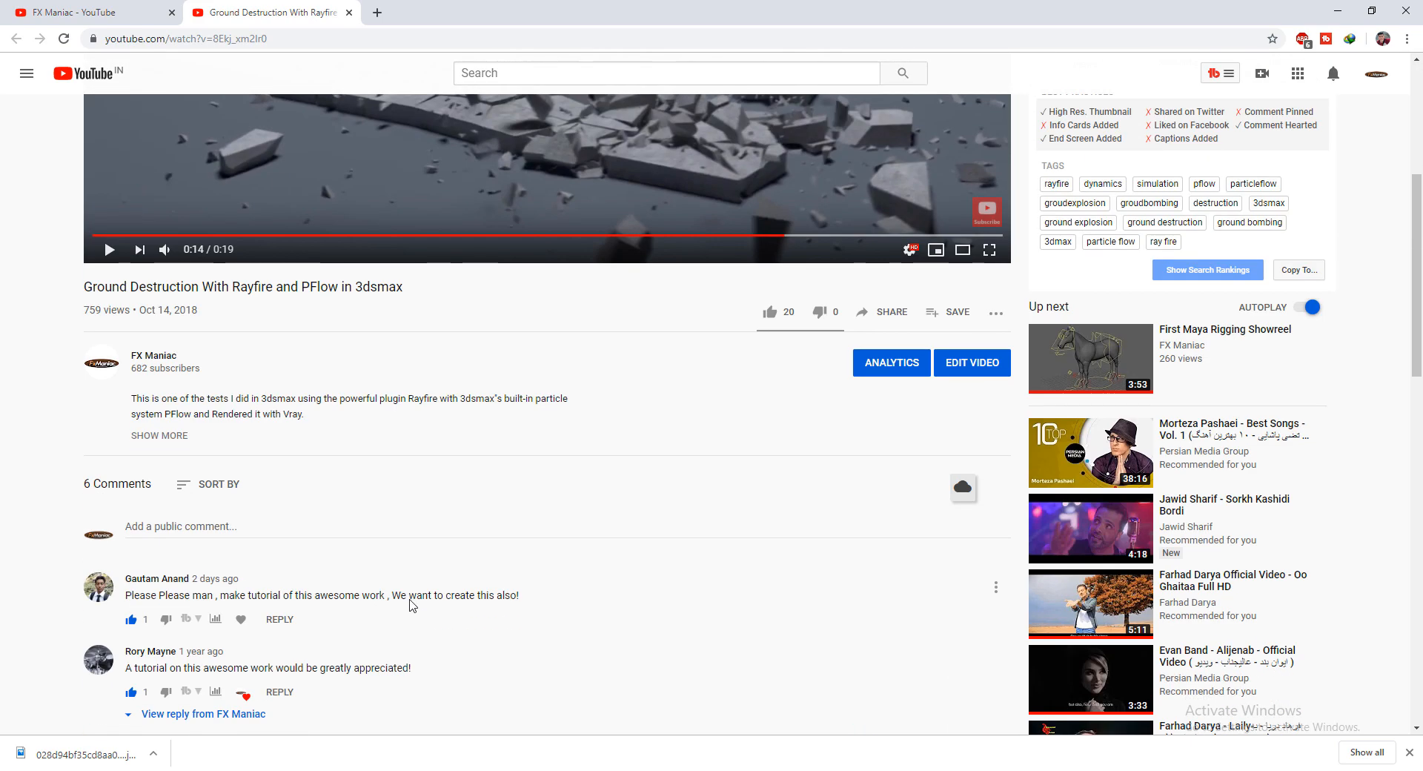
scroll(330, 597, "up", 5)
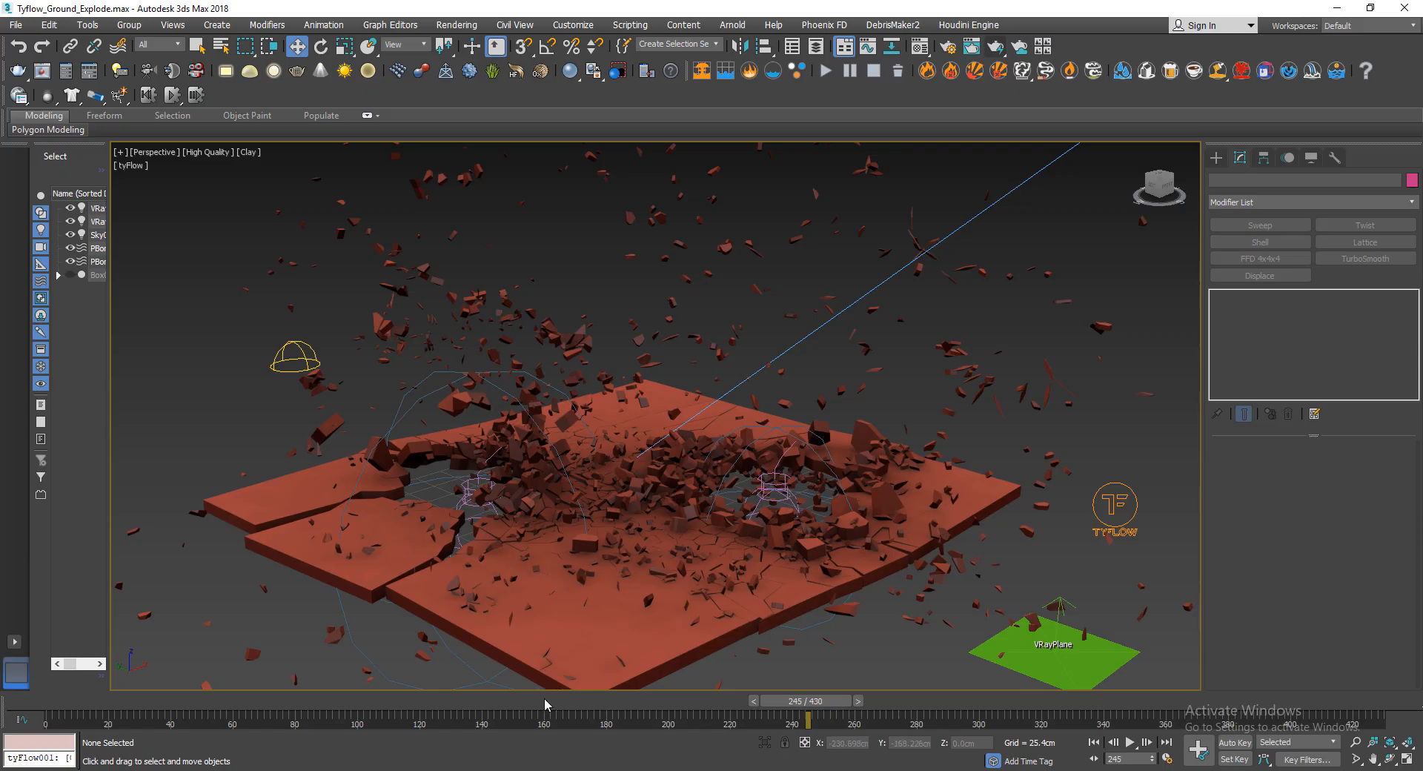
- Return to 3ds Max and scrub the ground explosion animation to frame 211
left_click_drag(545, 704, 714, 660)
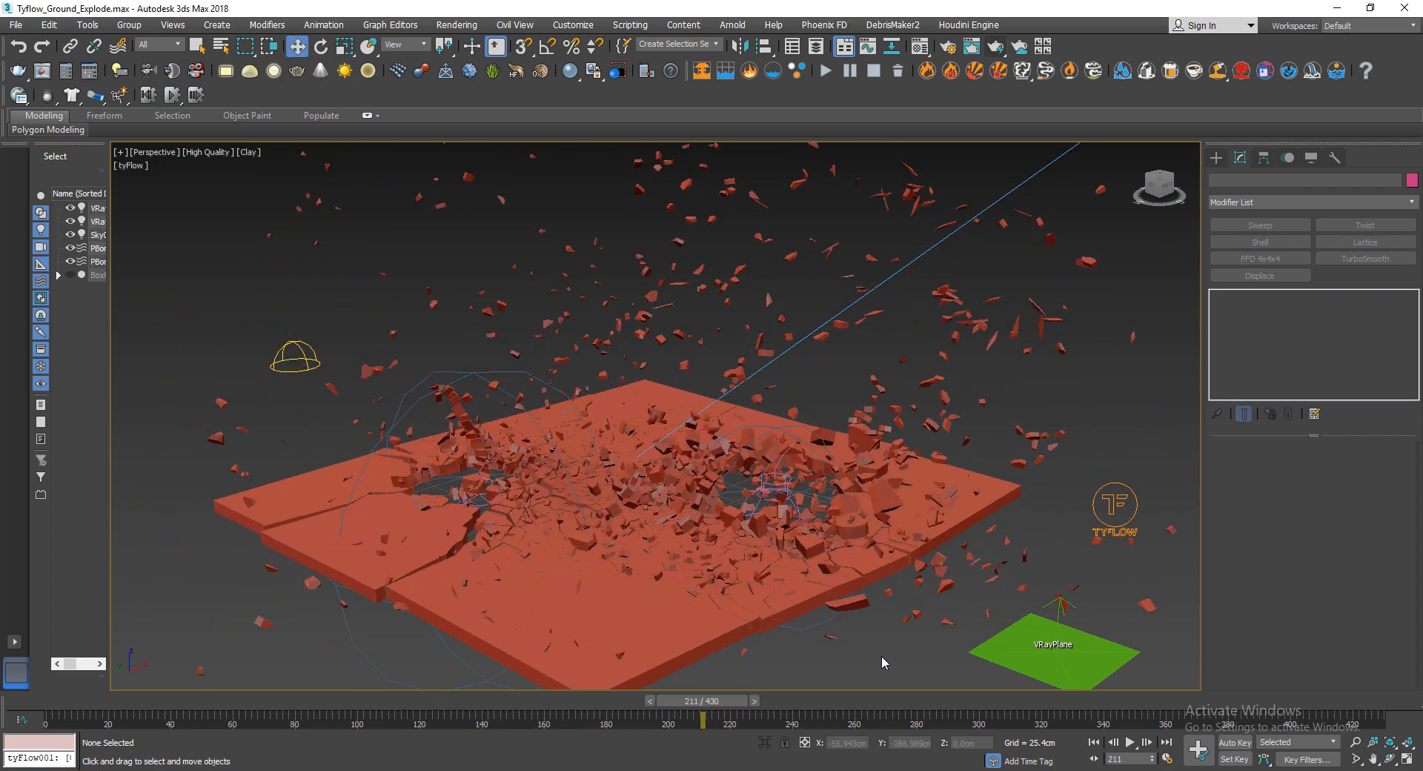
key("w")
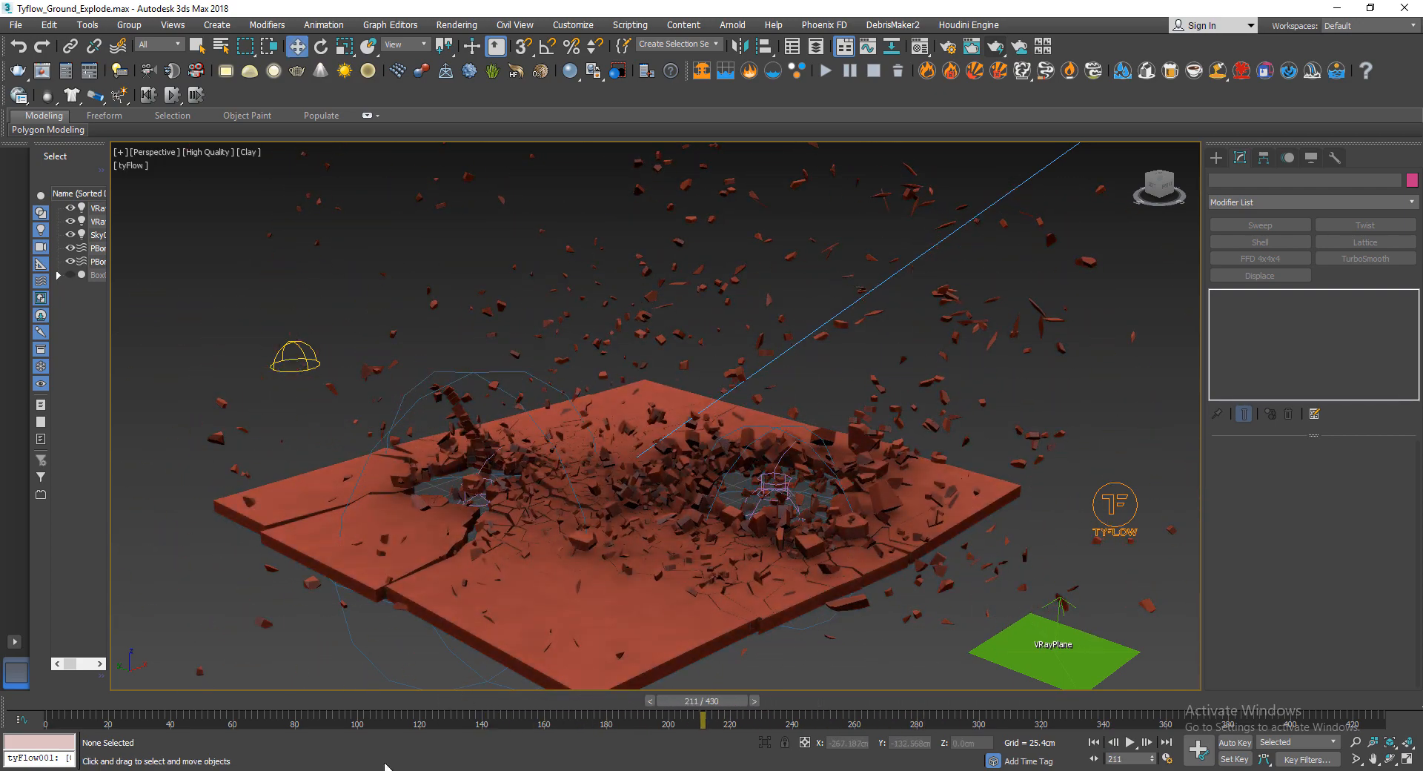
- Search the web for tyflow in a new browser tab and open the tyFlow Documentation download page
left_click(385, 770)
left_click(380, 12)
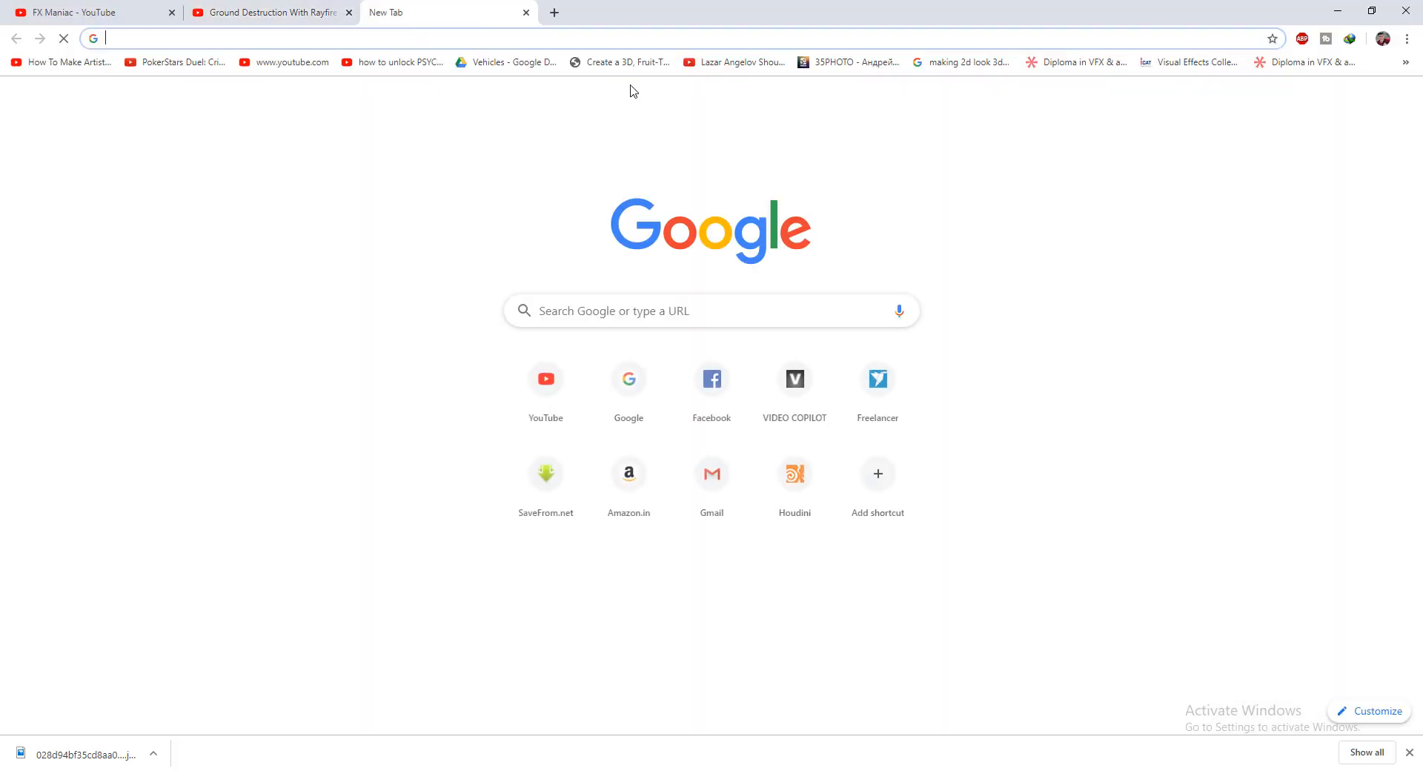
type("tyflow")
key("Return")
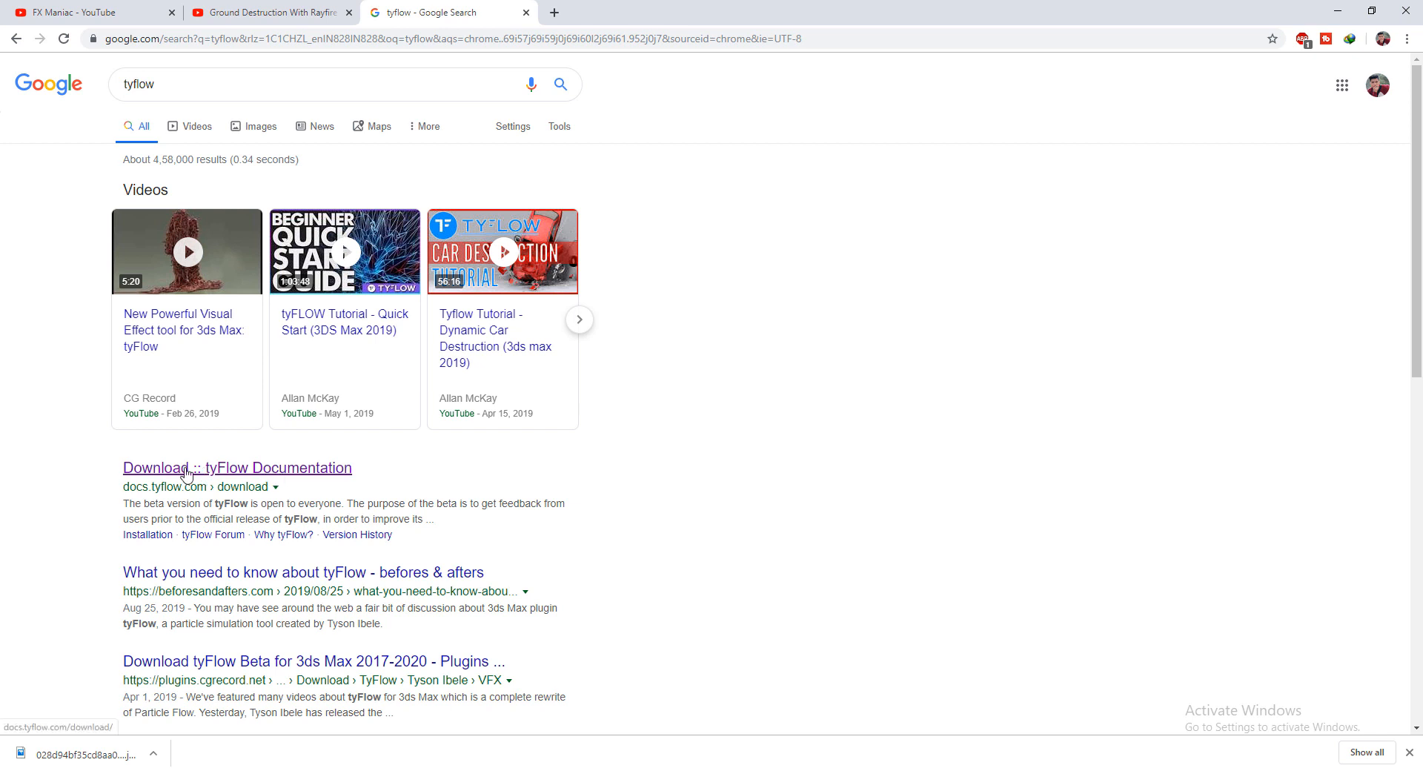
left_click(290, 469)
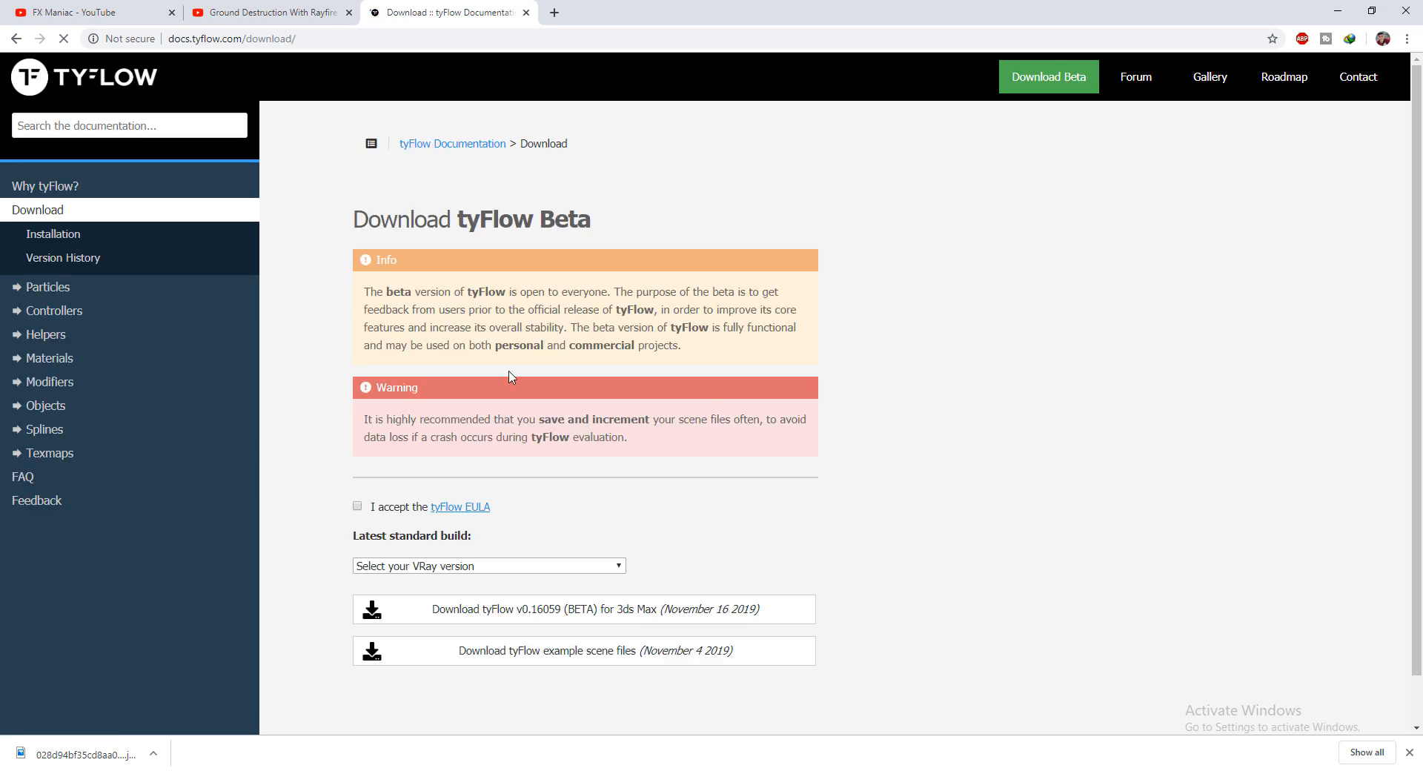
- Examine the V-Ray version choices for the latest standard tyFlow build without choosing one
scroll(509, 375, "down", 1)
left_click(423, 513)
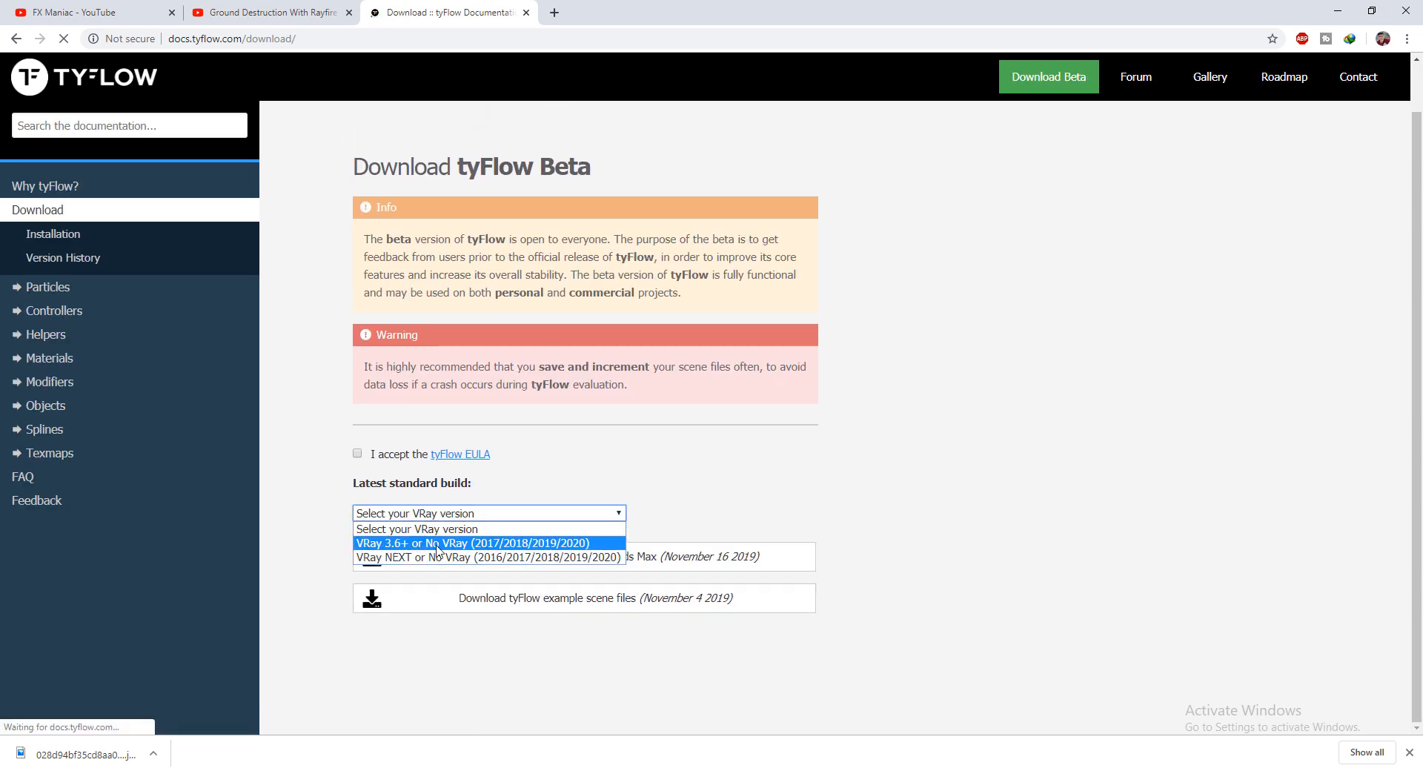
left_click(882, 483)
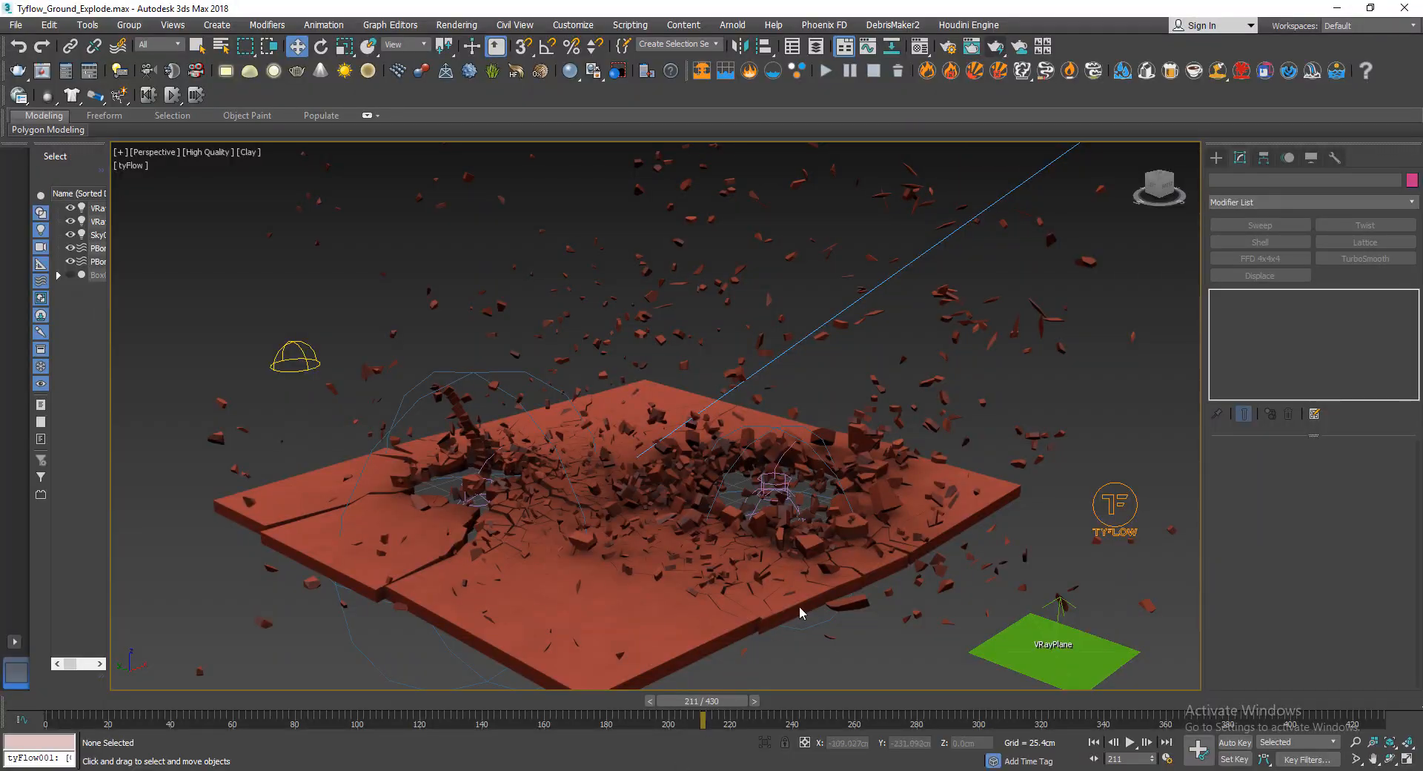
- Switch to 3ds Max, render frame 220 of the ground explosion with V-Ray, and close the rendered image
left_click_drag(504, 697, 729, 699)
left_click(997, 47)
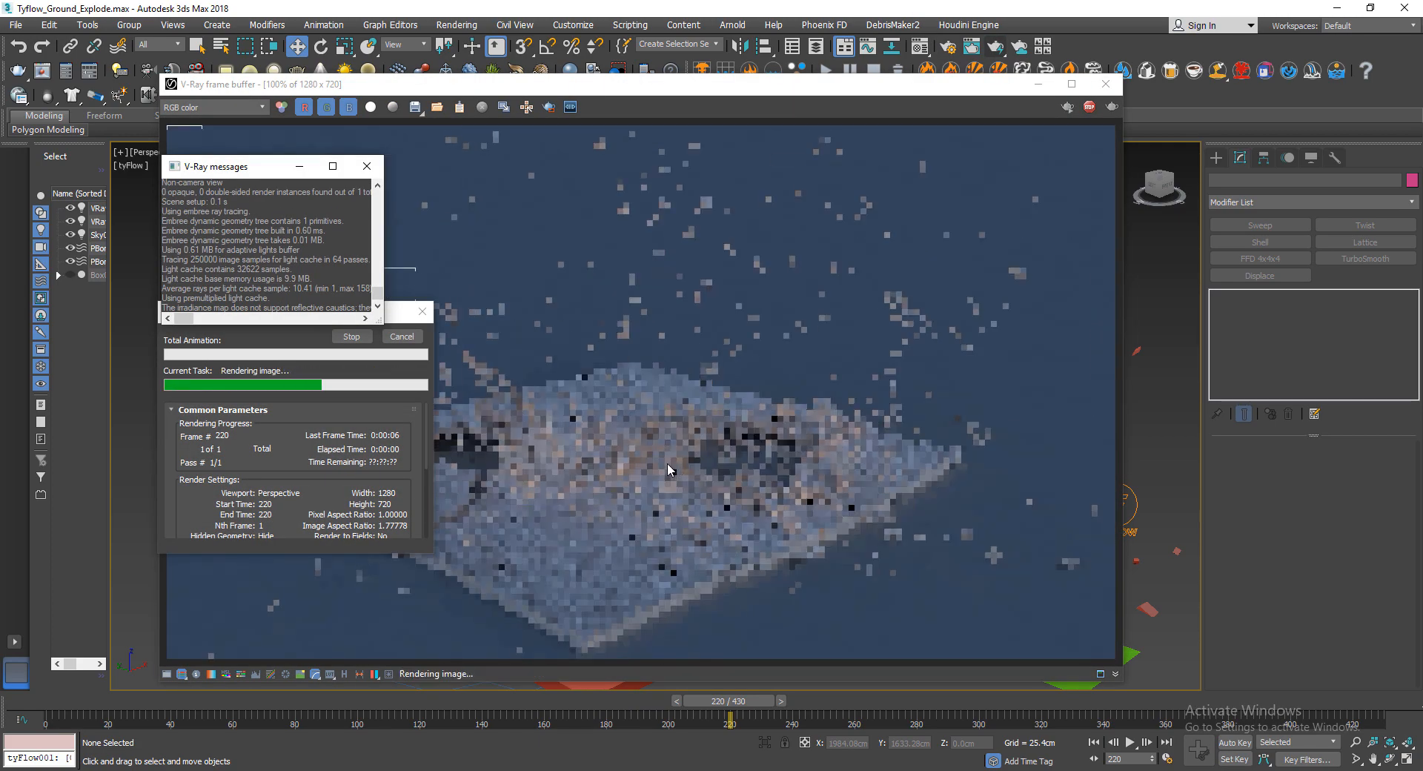
left_click(300, 166)
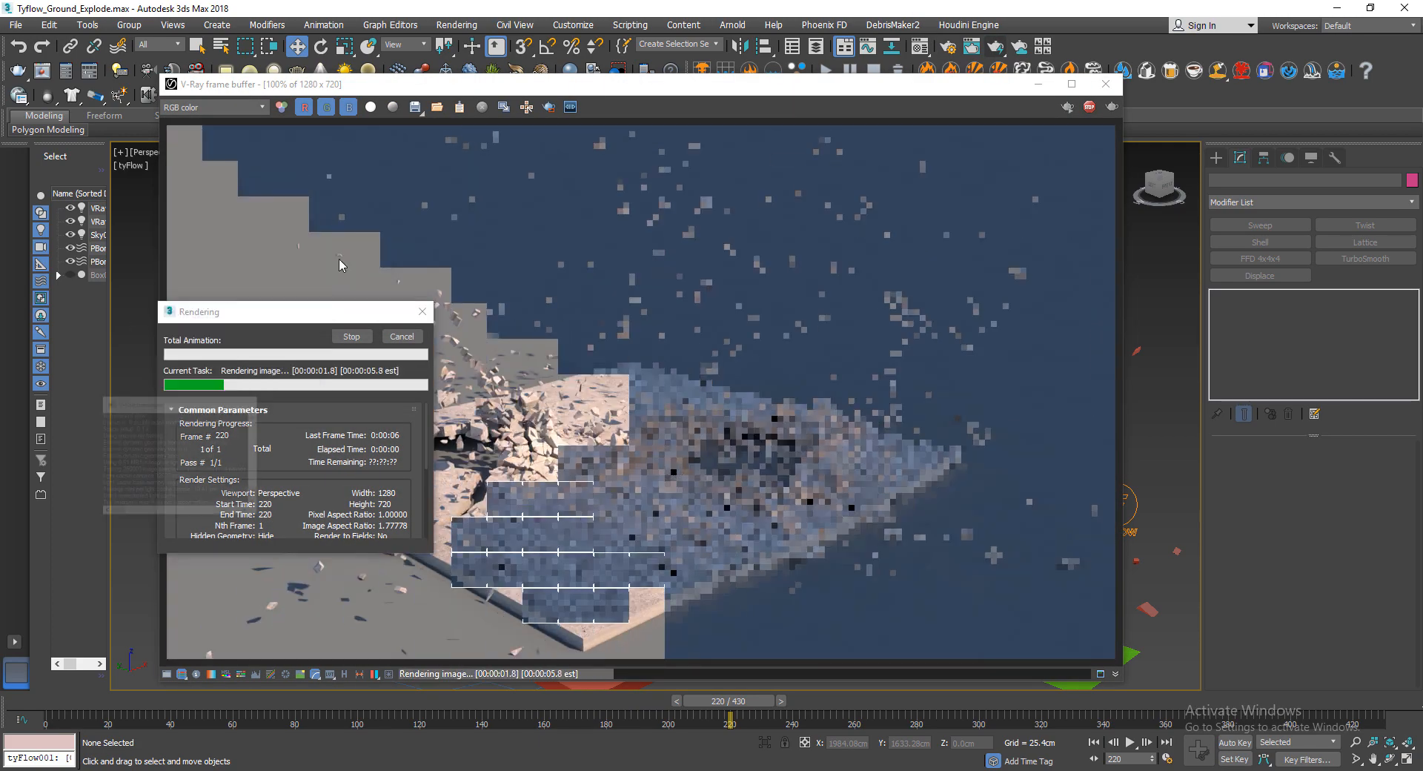
left_click(306, 314)
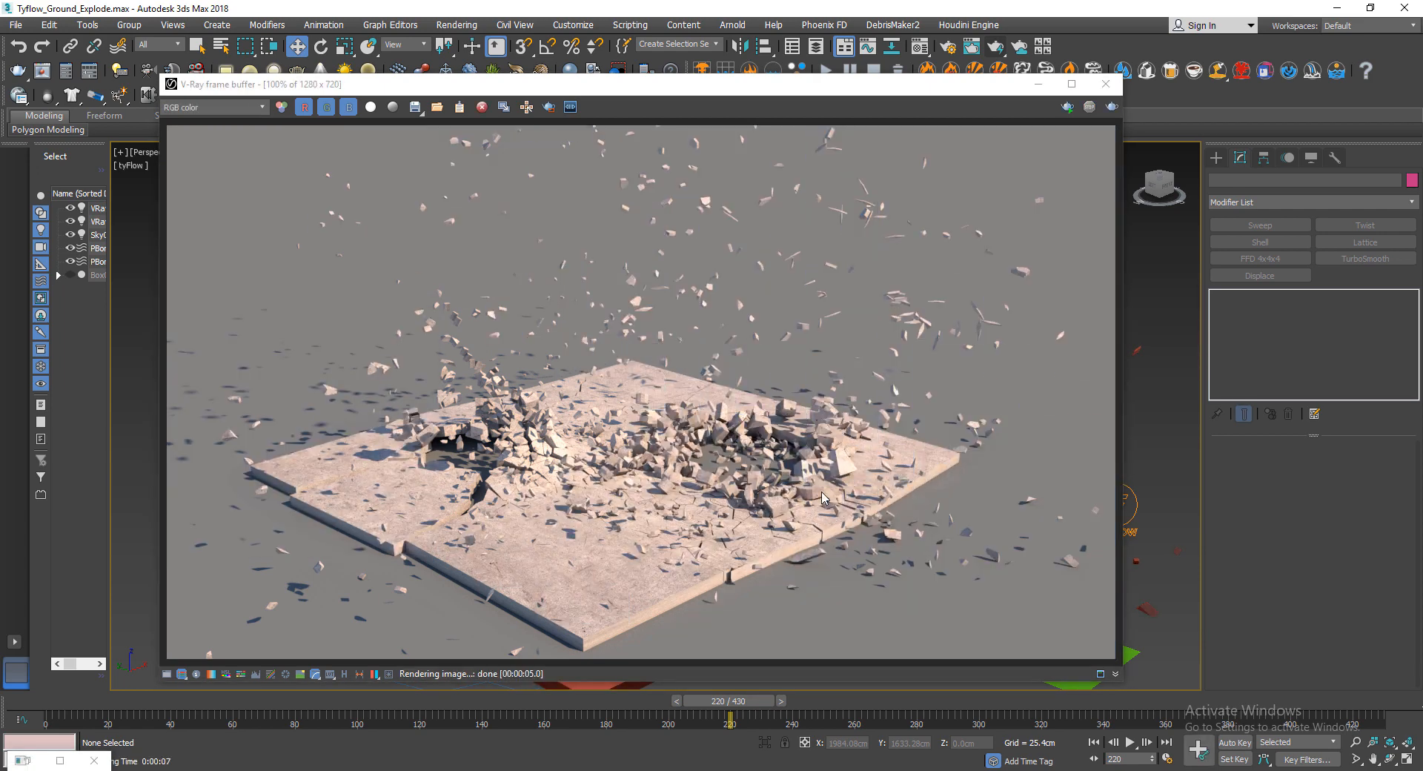
left_click(1105, 84)
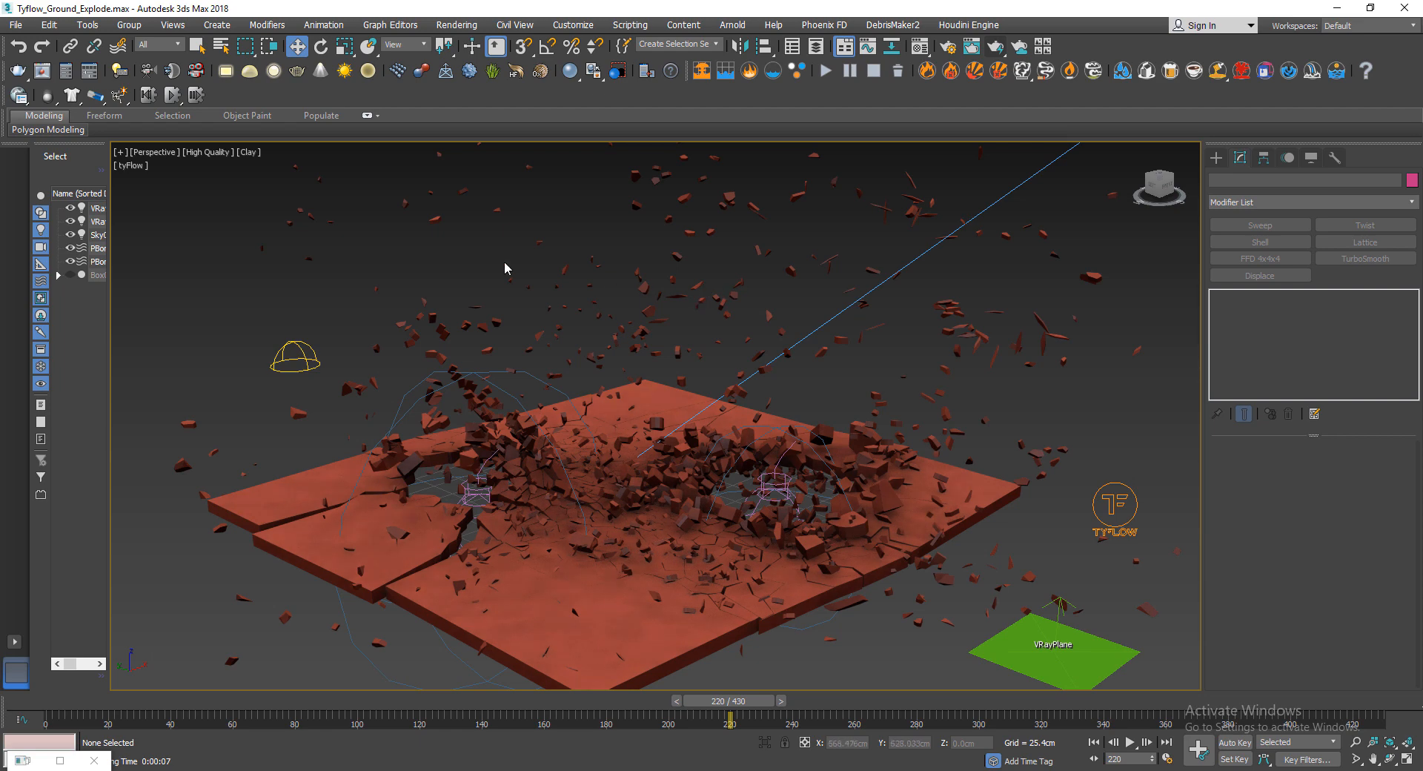
- Reset the scene, decline changing the renderer to V-Ray, and maximize the Perspective view
left_click(15, 26)
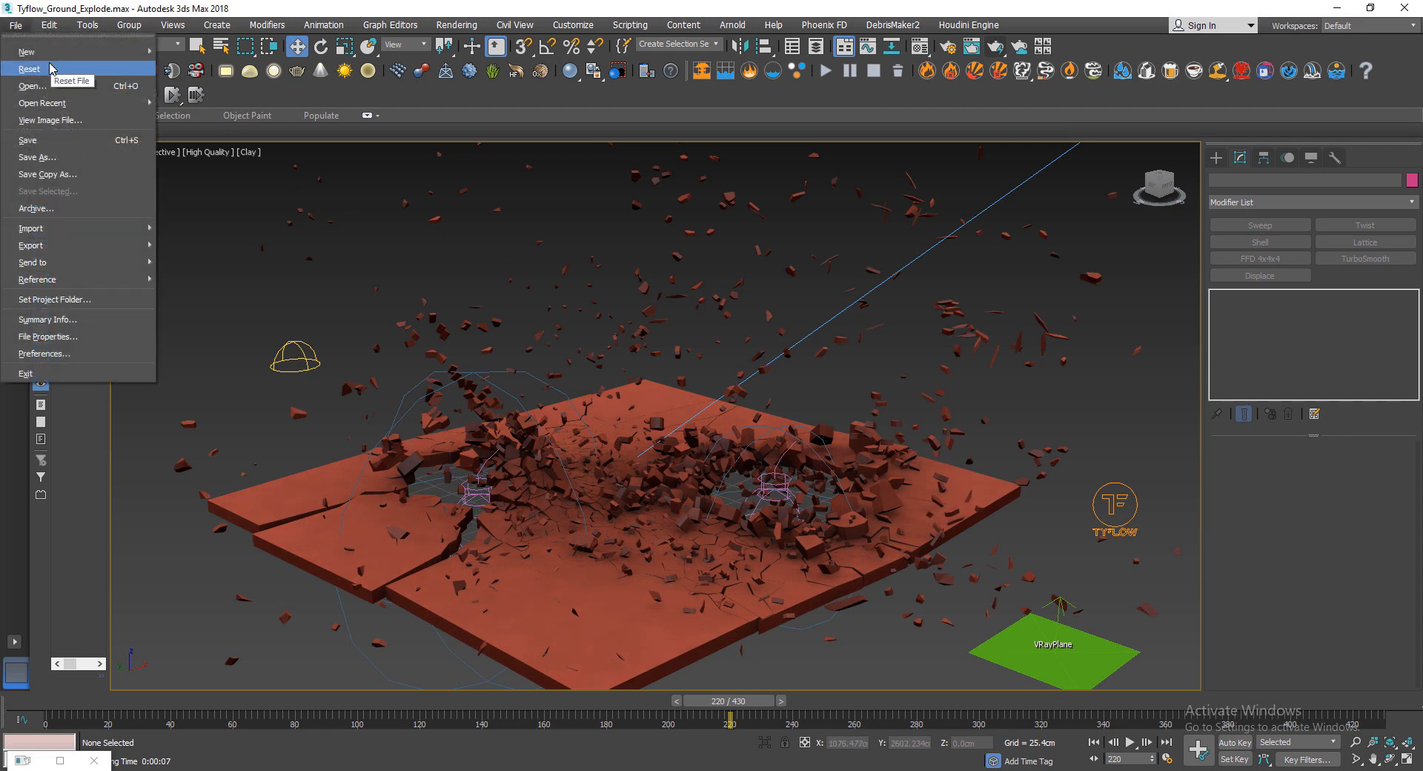
left_click(30, 69)
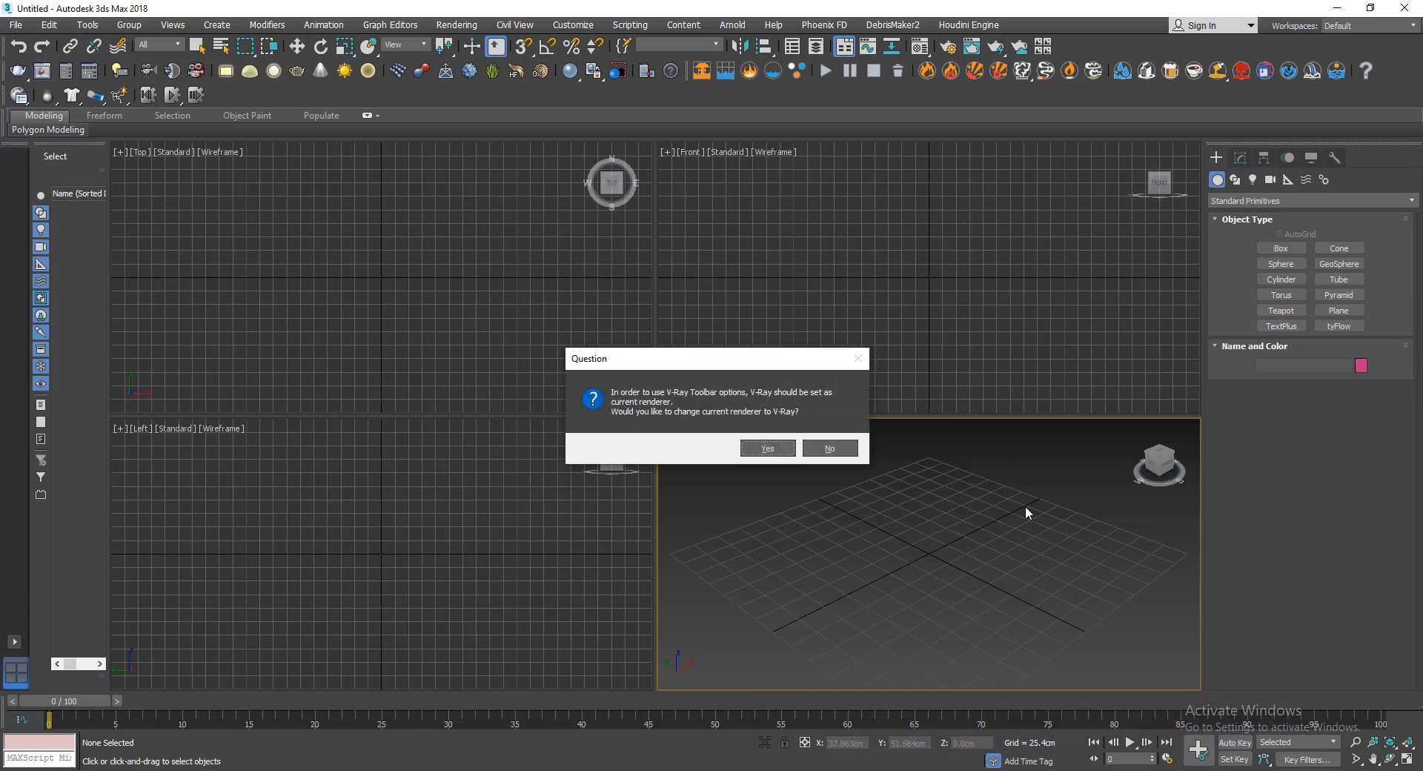
left_click(830, 448)
key("alt+w")
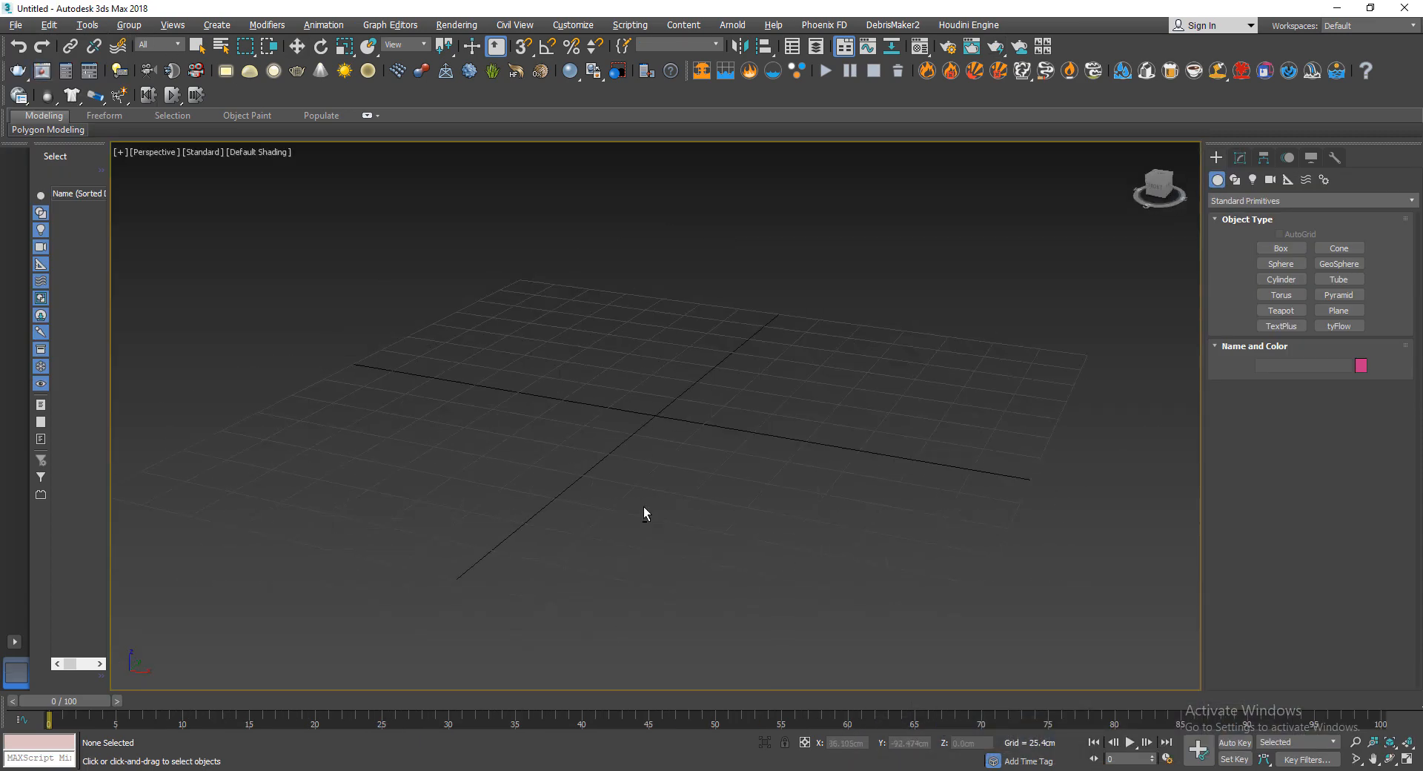
- Create a flat box on the grid, about 390 cm long, 400 cm wide and 14 cm high
scroll(720, 466, "down", 5)
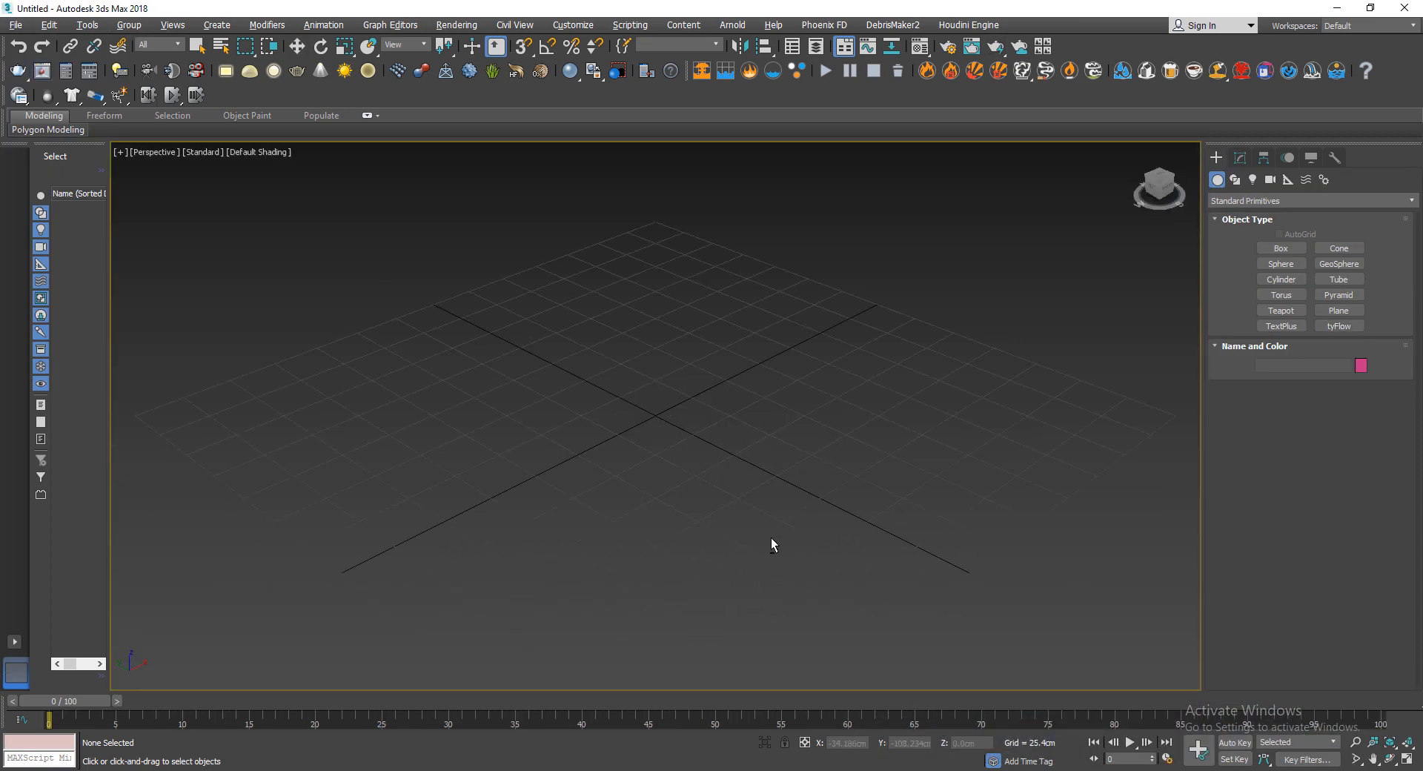
left_click(1290, 258)
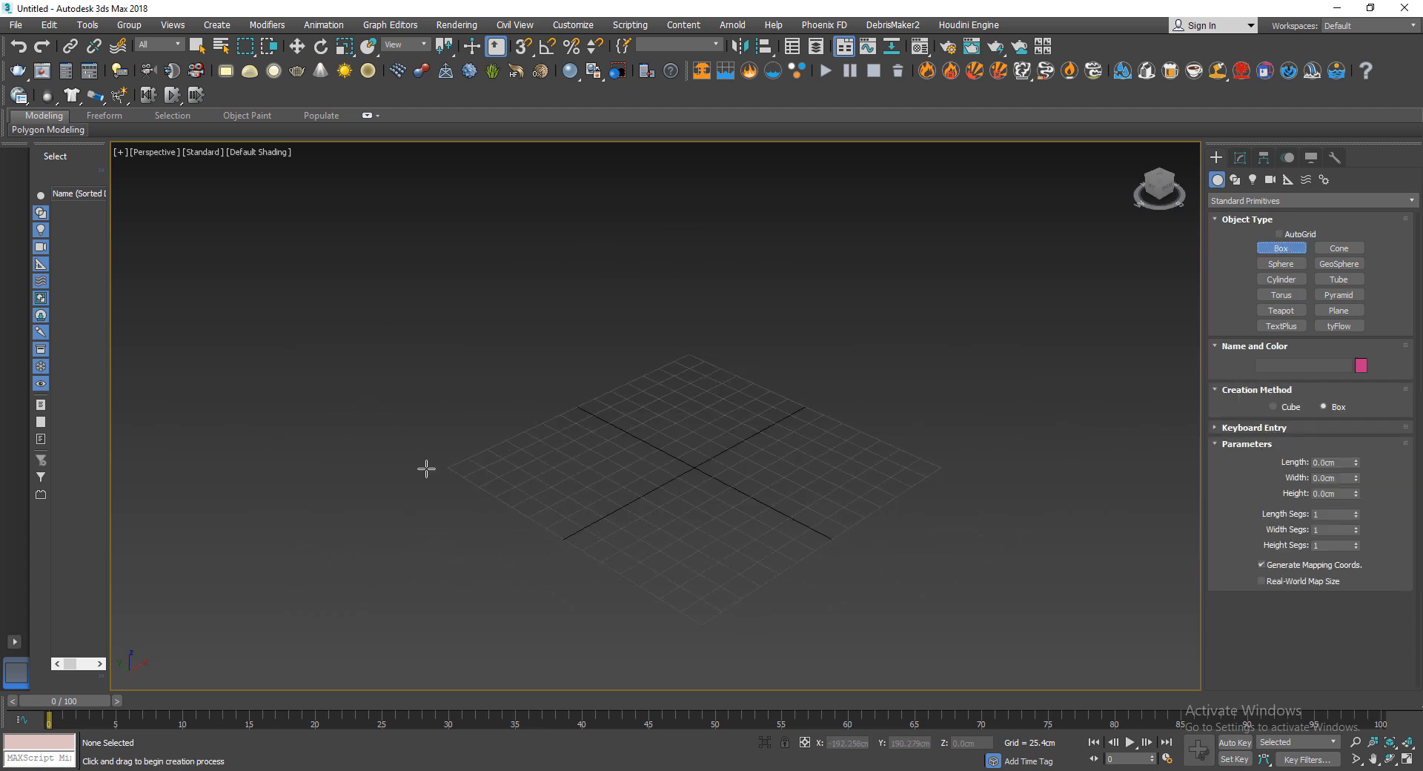
left_click_drag(409, 469, 958, 465)
left_click(914, 451)
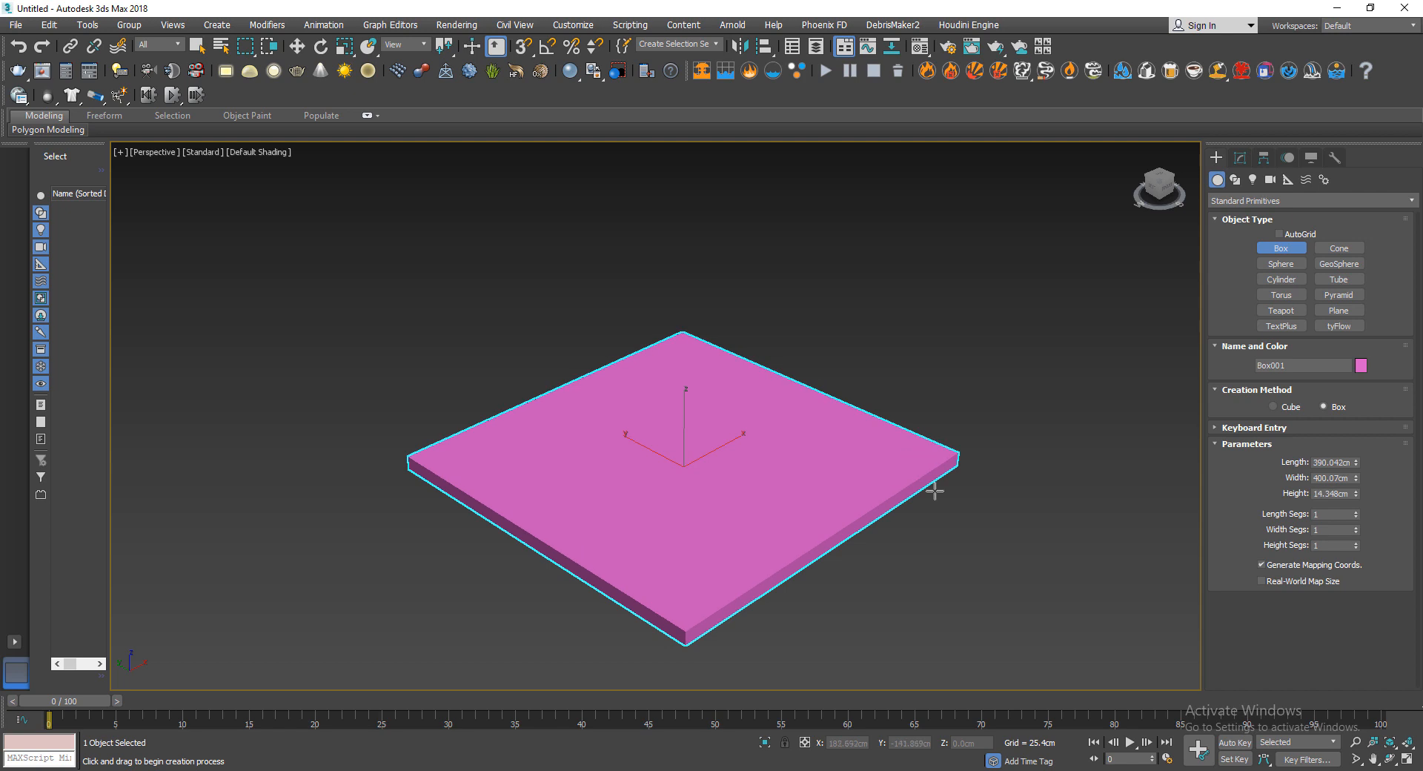
- Show edged faces in the view and reset the box's X and Y position to 0 cm
key("w")
left_click(935, 492)
left_click(813, 483)
middle_click_drag(812, 483, 683, 514, "alt")
key("F4")
middle_click_drag(691, 563, 589, 522, "alt")
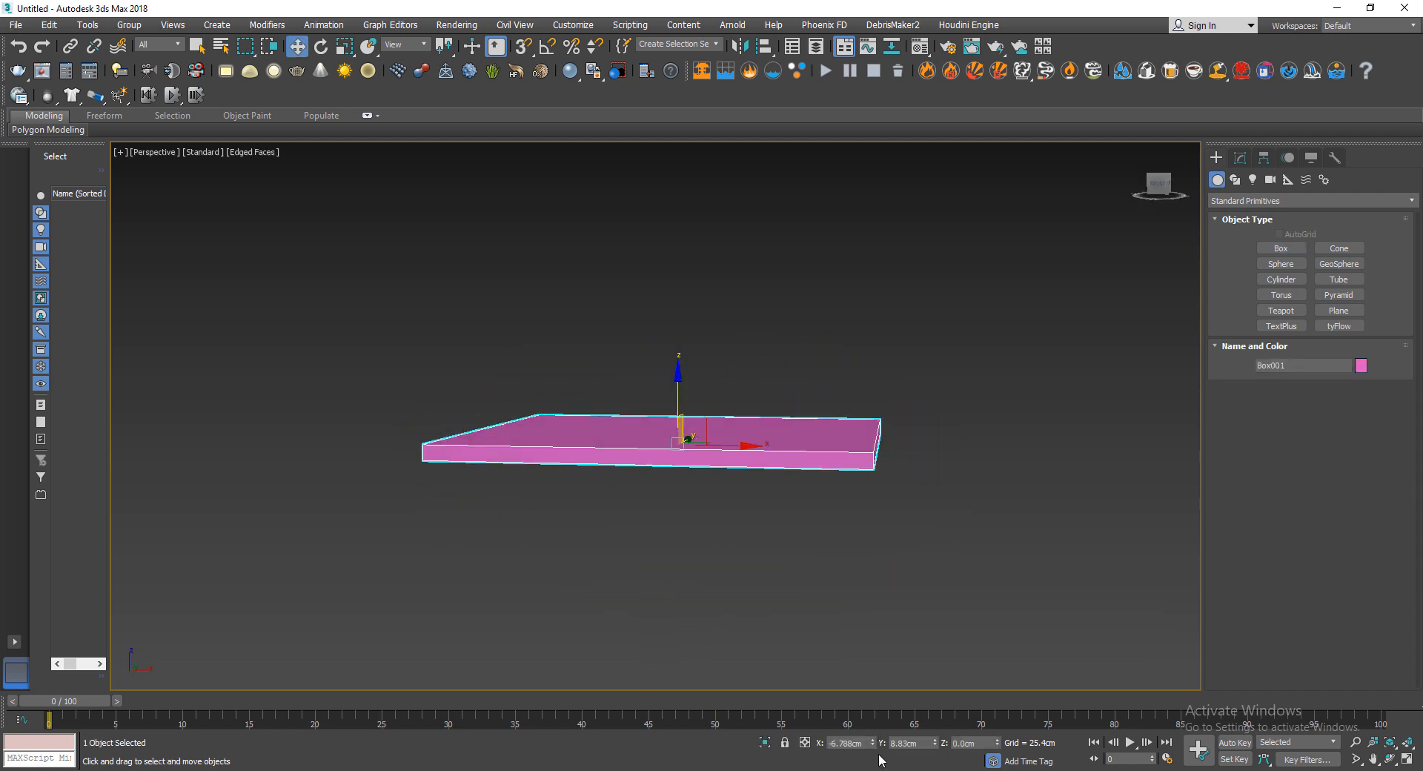
right_click(873, 745)
right_click(935, 744)
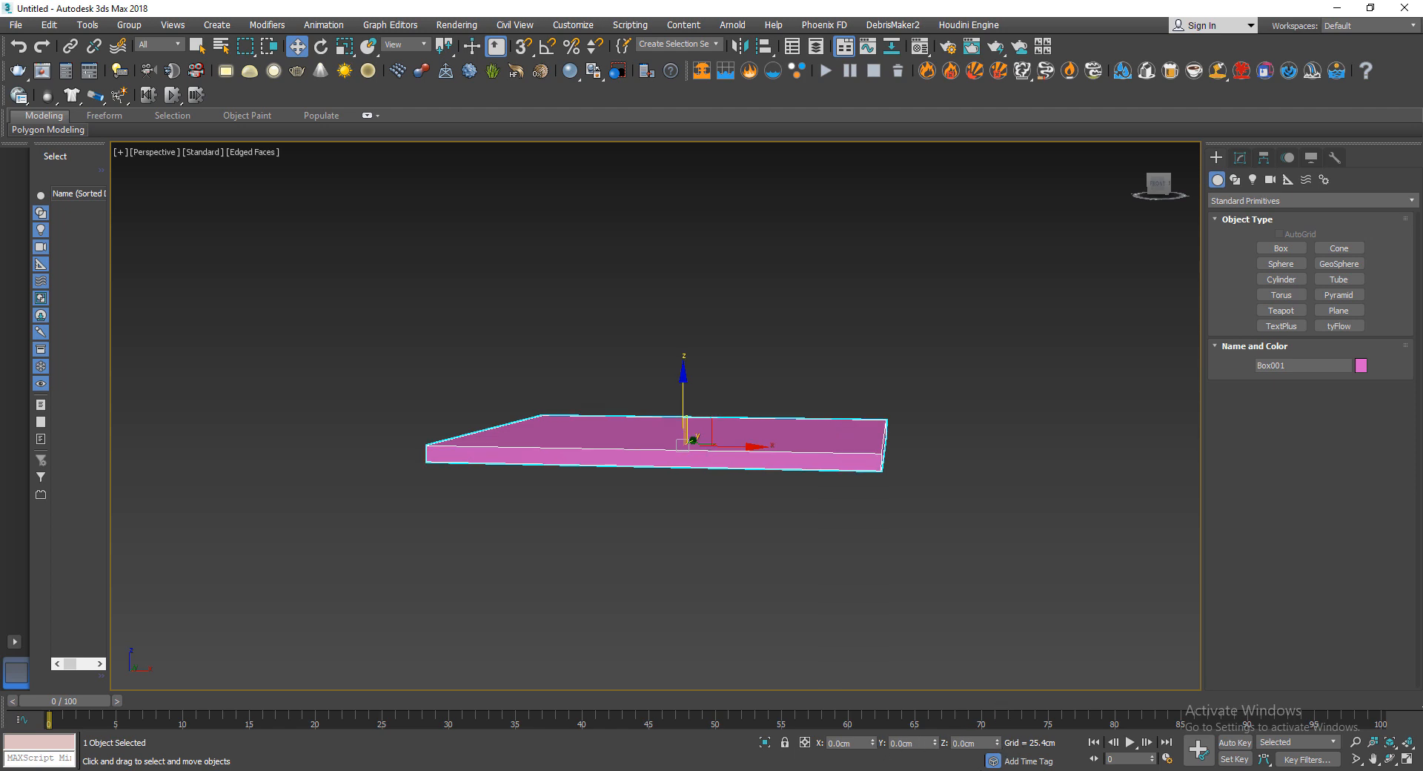
- Reselect the box and scale it slightly thinner along its height
middle_click_drag(679, 516, 713, 548, "alt")
left_click(861, 621)
left_click(734, 416)
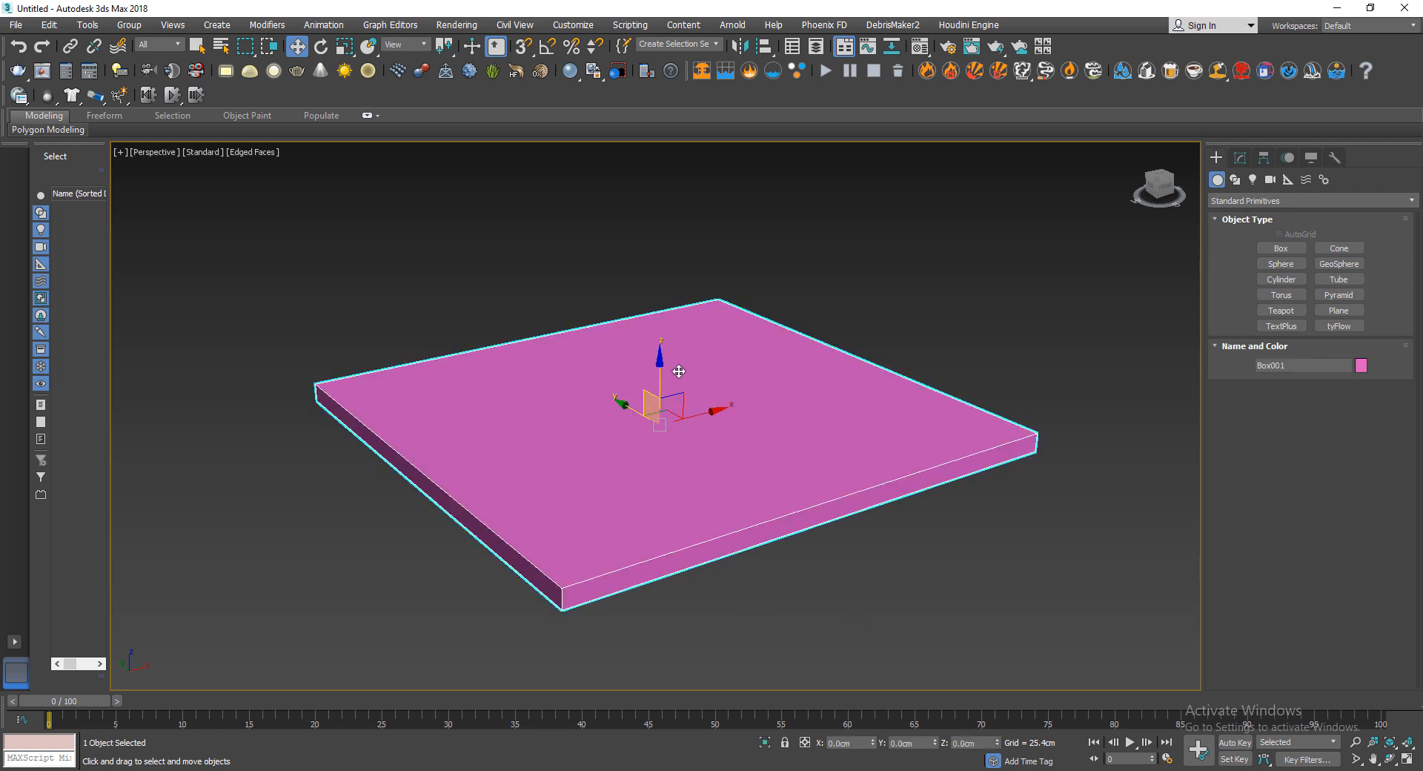
key("r")
key("w")
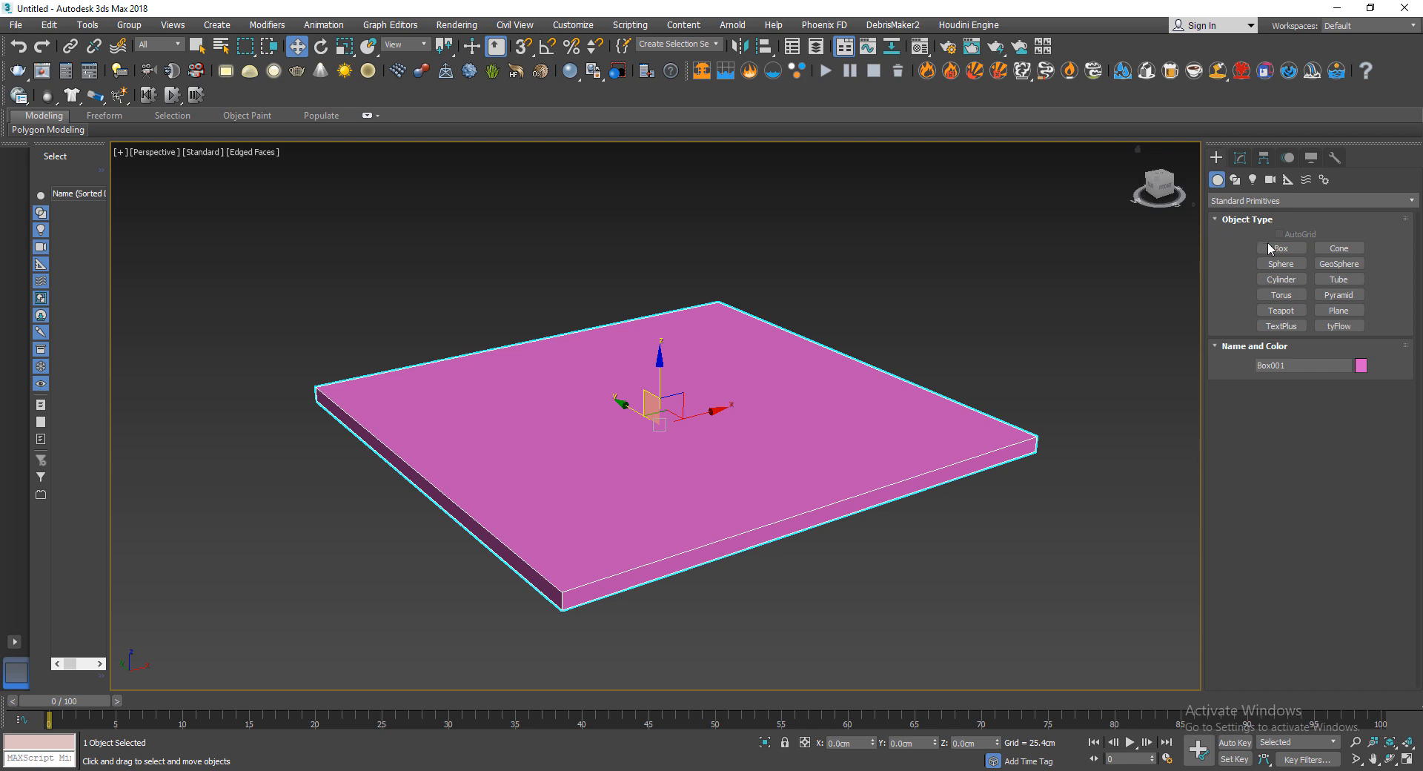
- Create a tyFlow object beside the slab's corner and open its editor
left_click(1340, 326)
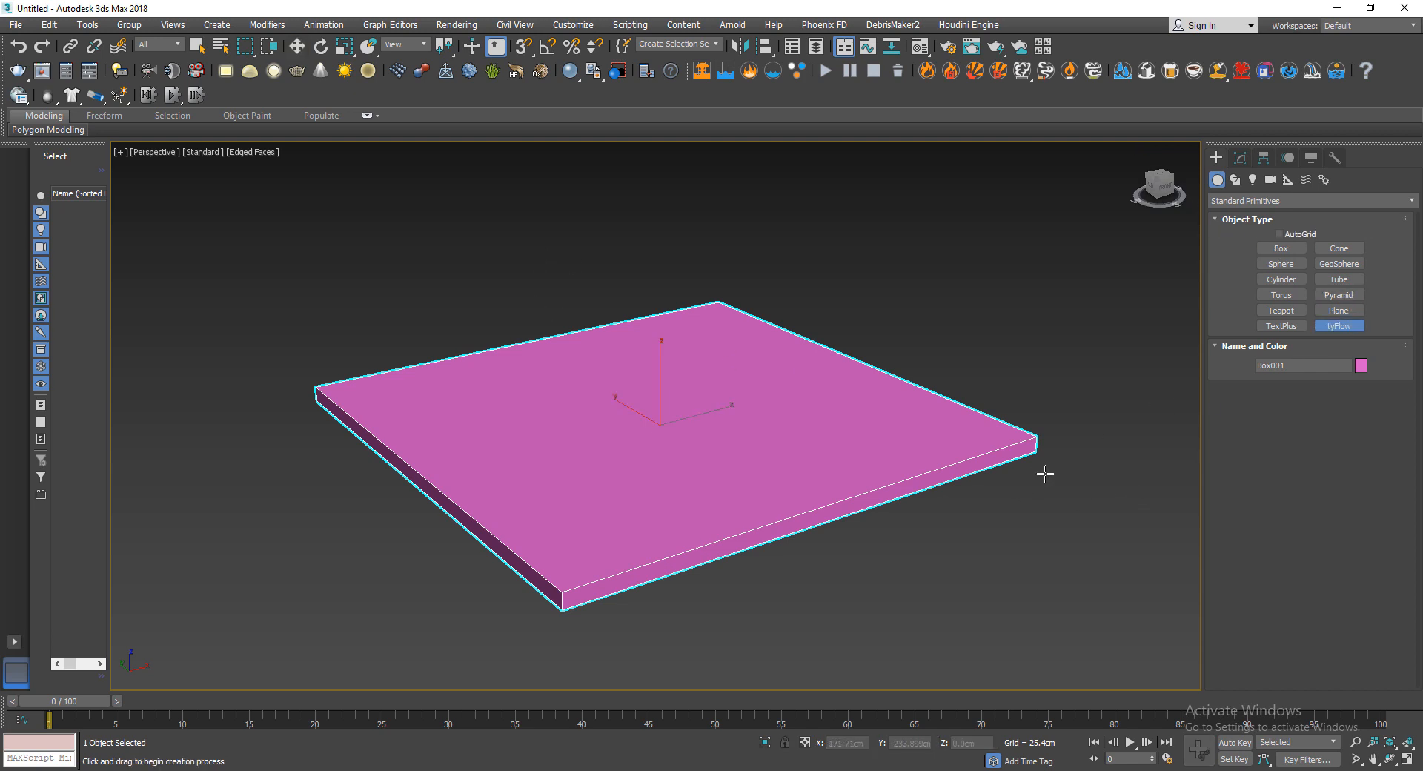
left_click_drag(1045, 474, 1095, 489)
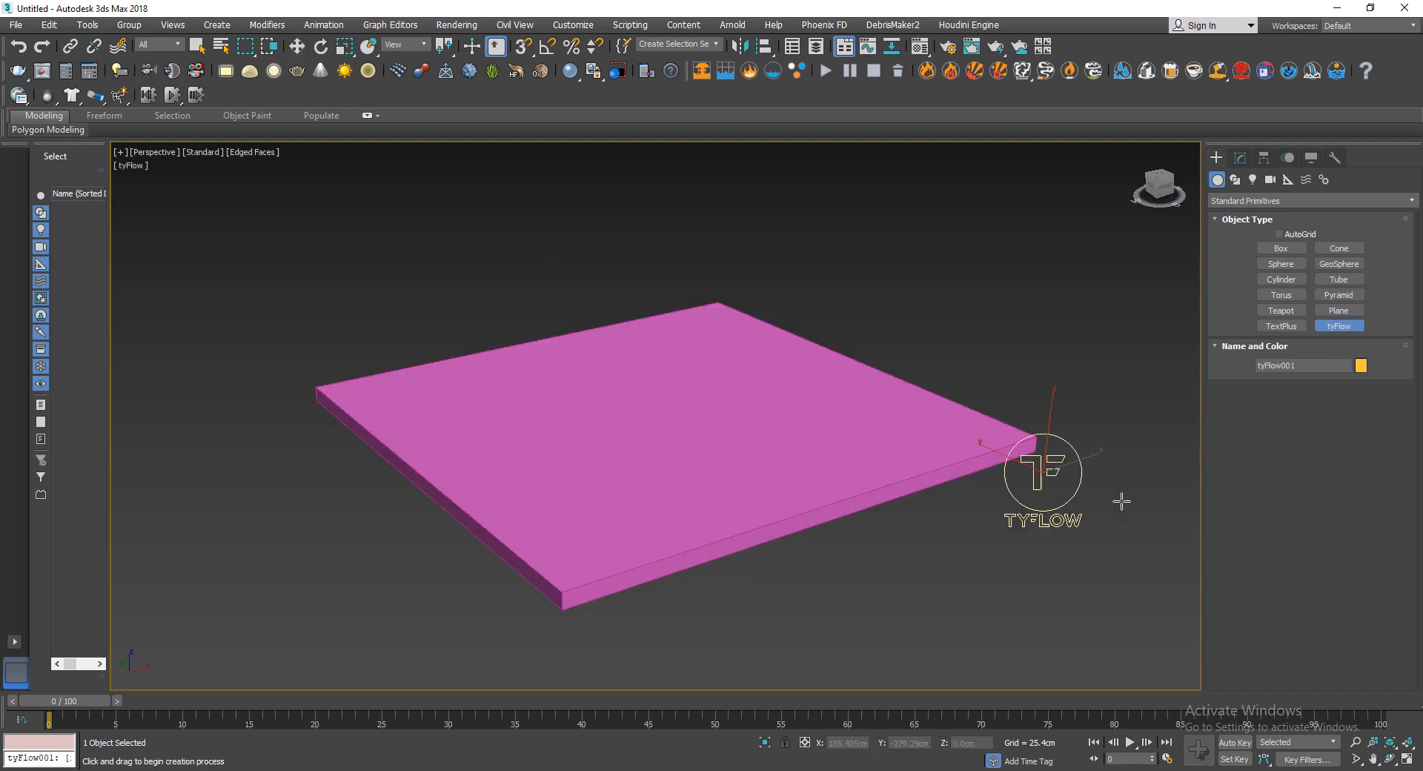
left_click(1240, 159)
left_click(1300, 482)
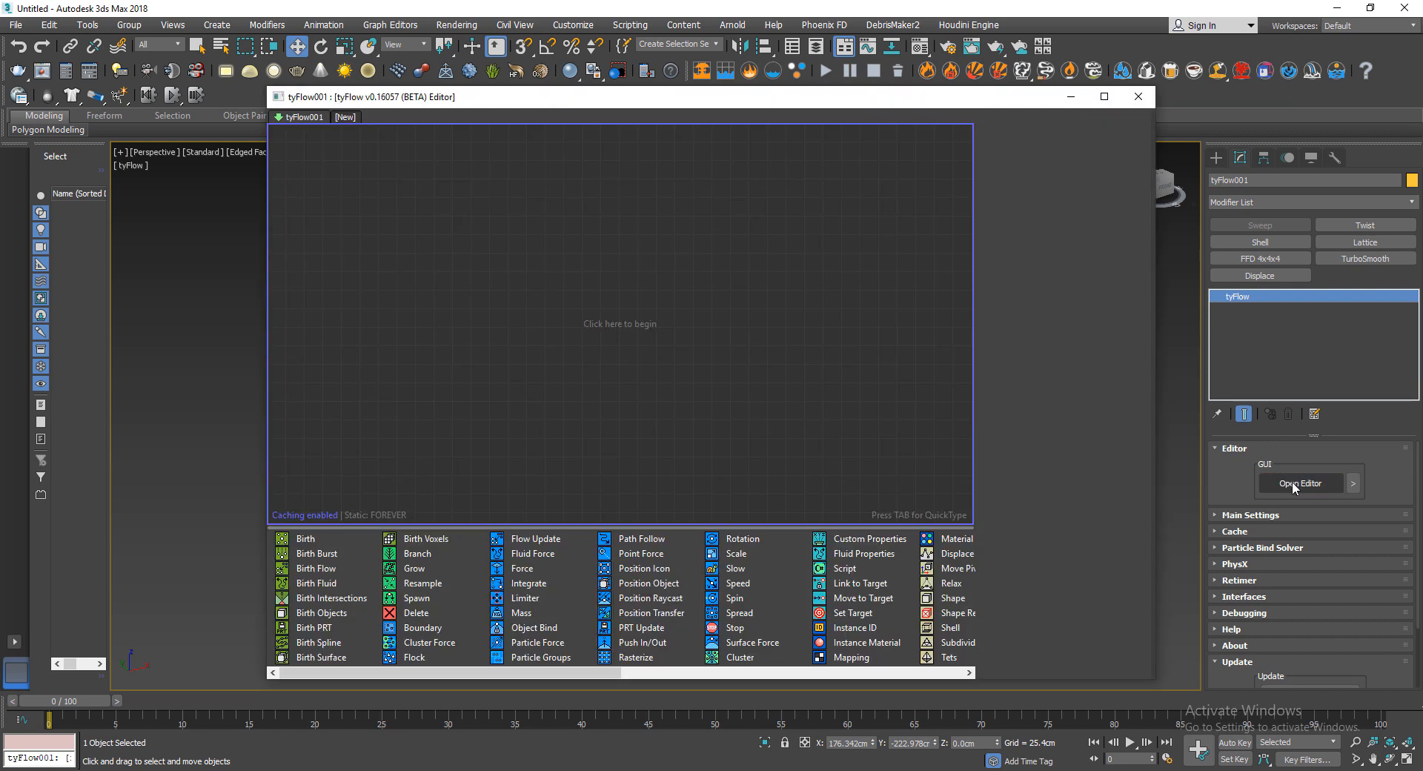
- Move and narrow the tyFlow editor window to leave the slab in view, and select the box
left_click_drag(267, 191, 524, 190)
left_click_drag(679, 105, 126, 97)
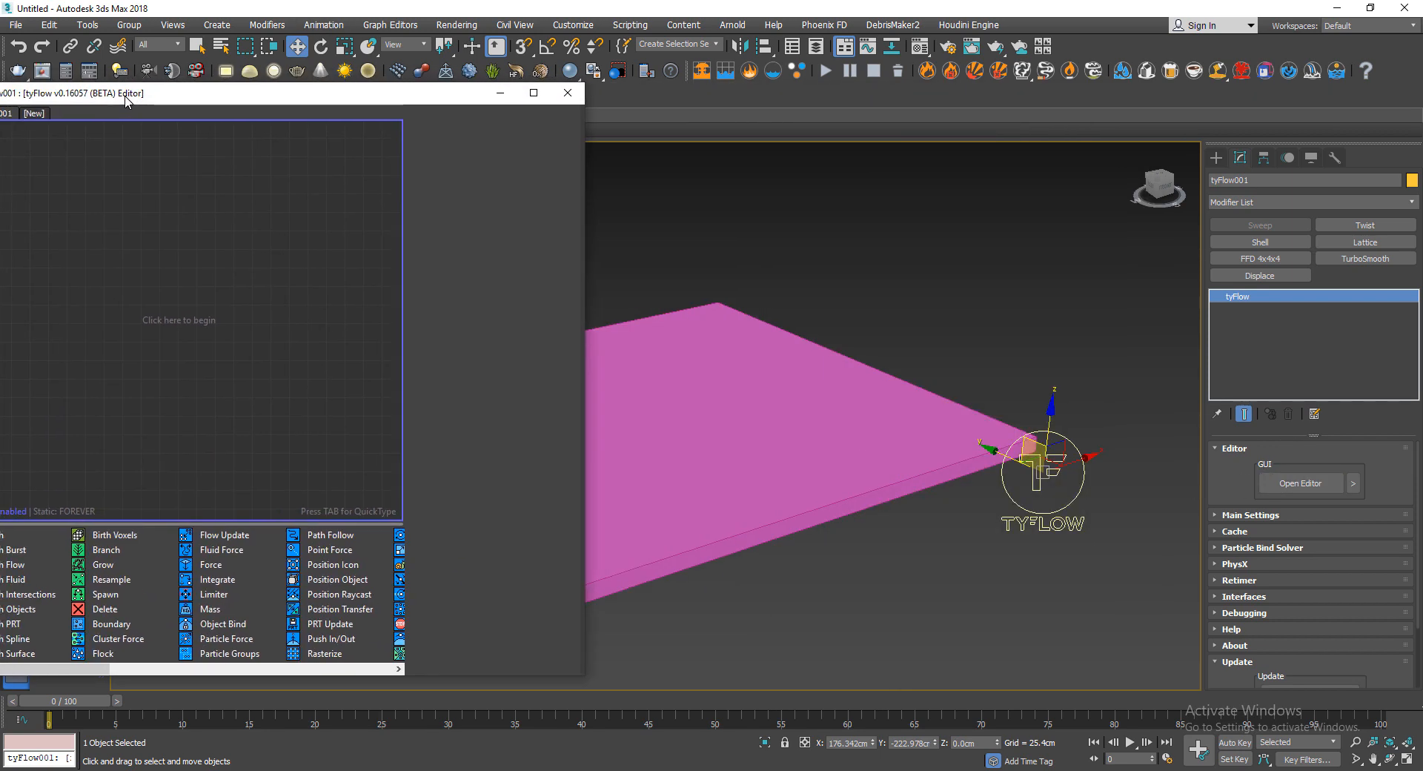
middle_click_drag(702, 483, 874, 489)
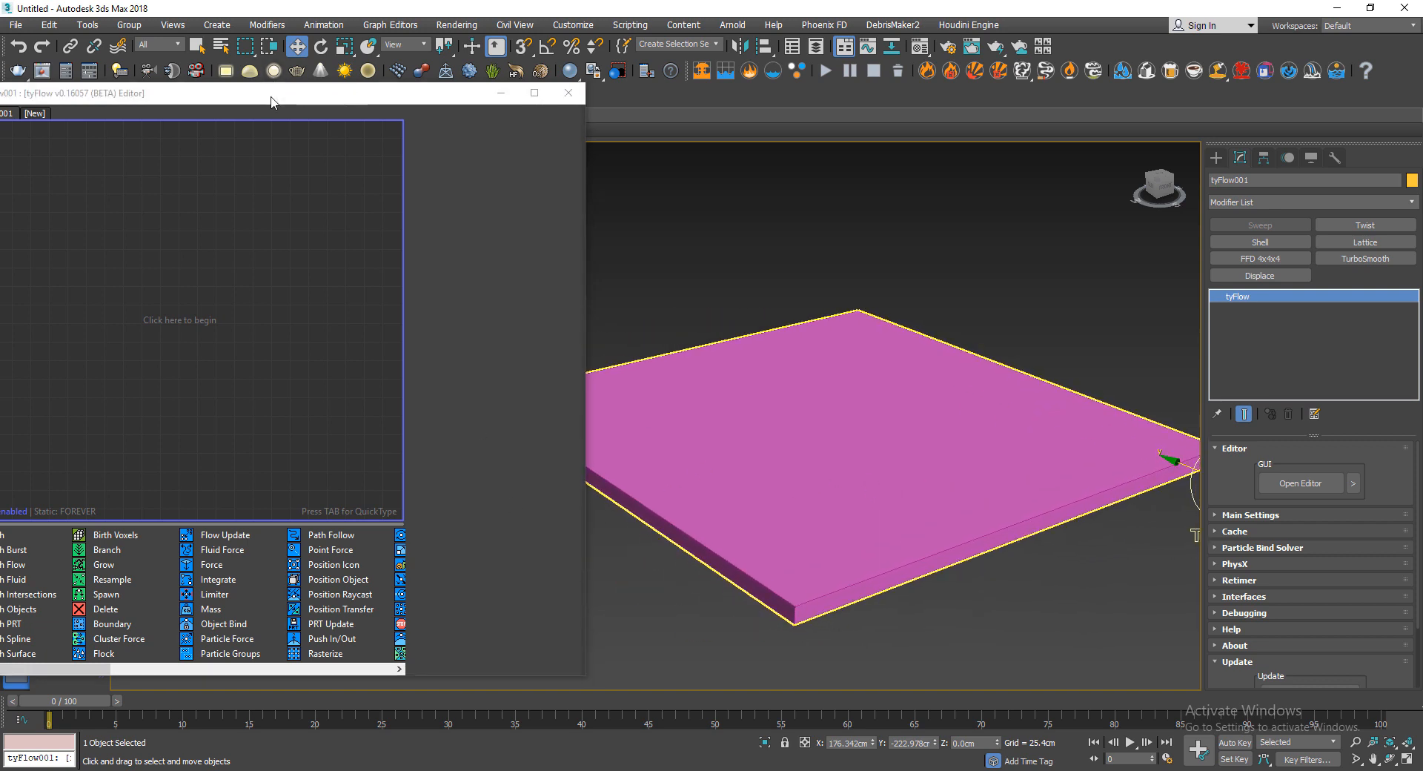
left_click_drag(272, 103, 364, 79)
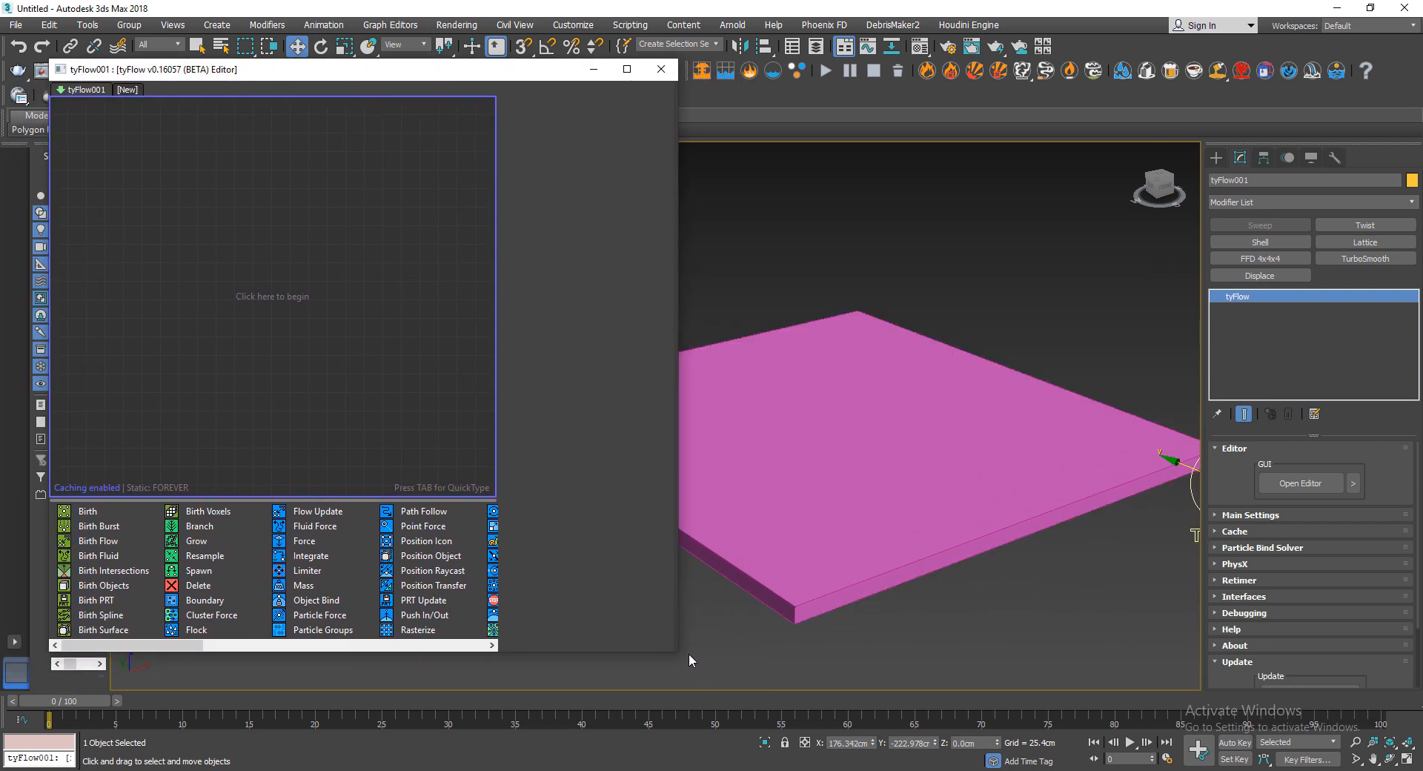
left_click_drag(674, 656, 574, 693)
middle_click_drag(660, 505, 753, 495)
middle_click_drag(694, 448, 823, 399, "alt")
left_click(823, 395)
mouse_move(740, 475)
middle_mouse_down()
mouse_move(788, 467)
mouse_move(763, 473)
middle_mouse_up()
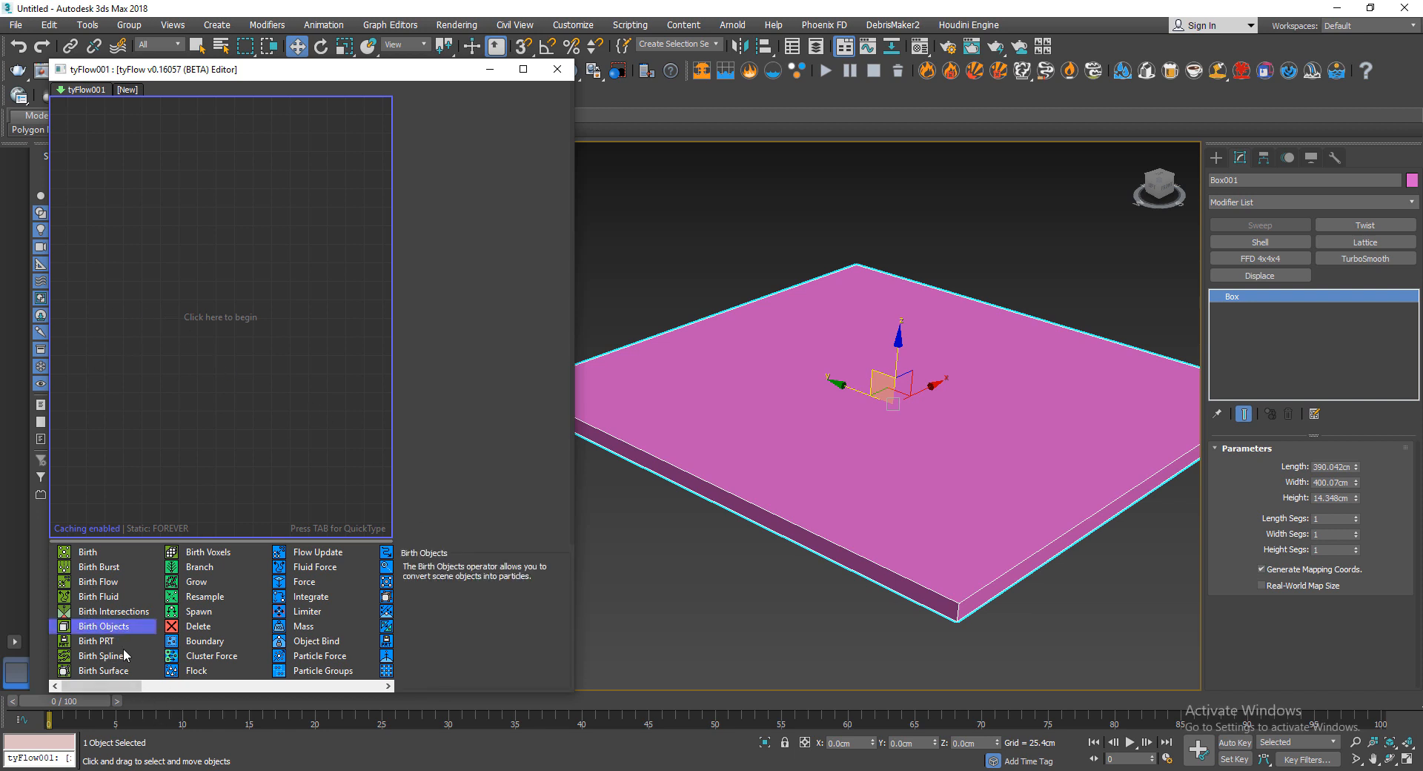
- Create a tyFlow event with a Birth Objects operator and pick the box as its source object
left_click_drag(194, 303, 150, 221)
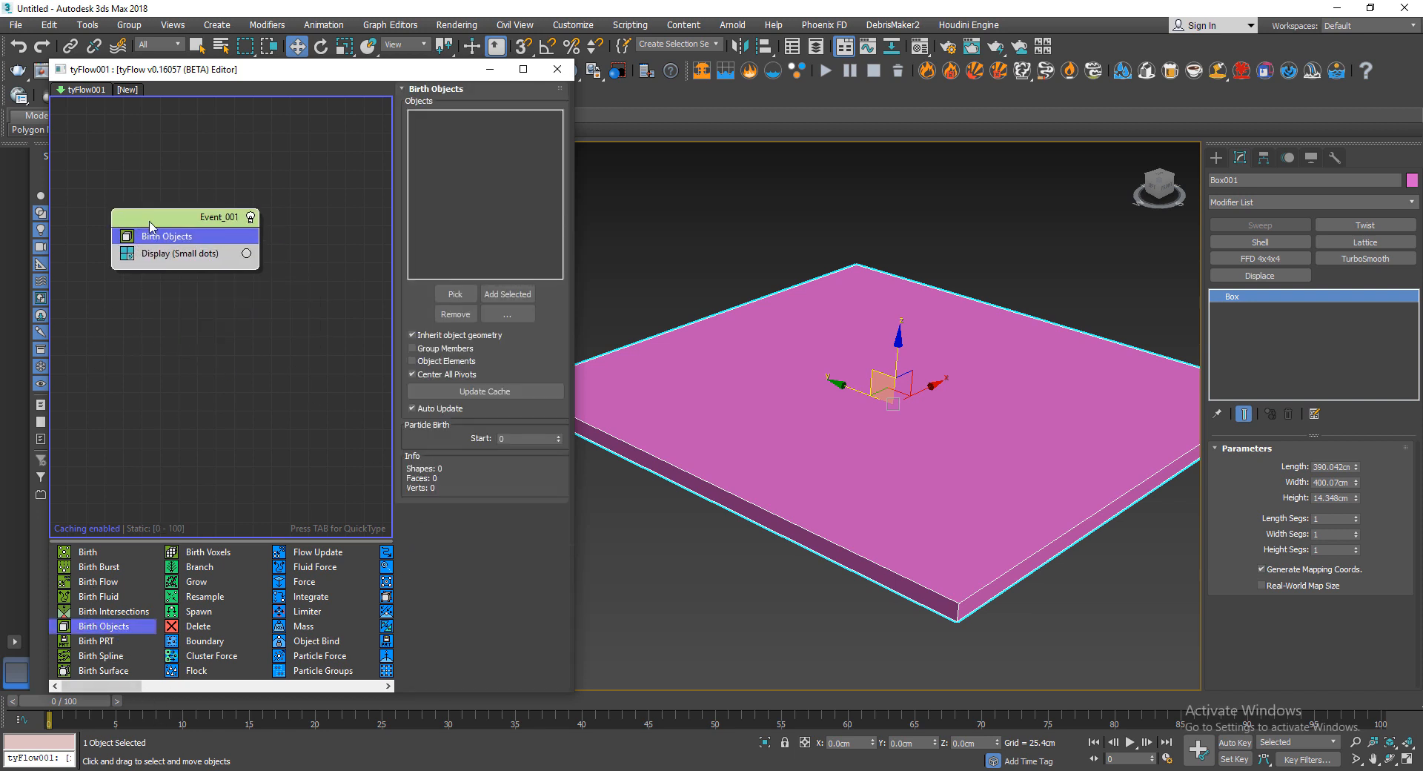
left_click(176, 348)
left_click(166, 234)
left_click(449, 295)
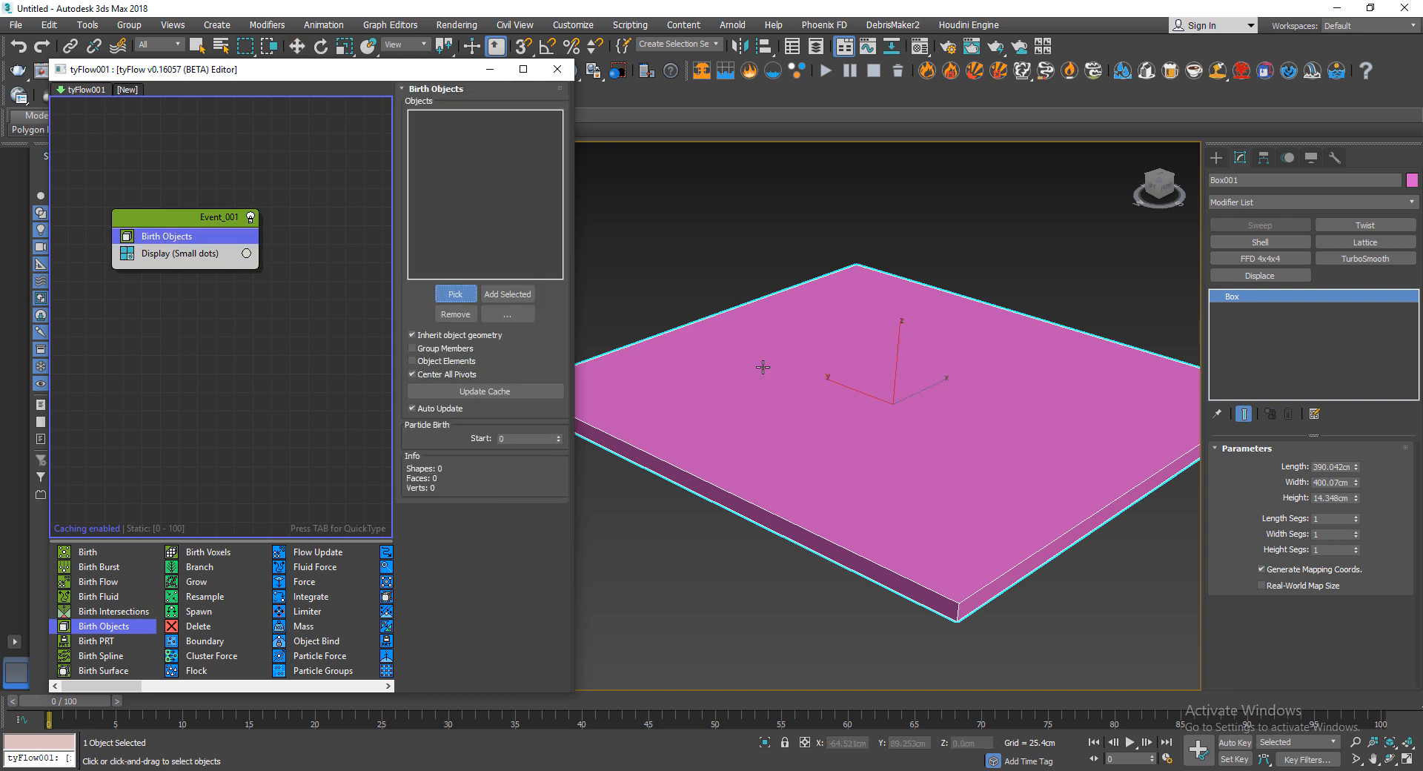
left_click(774, 359)
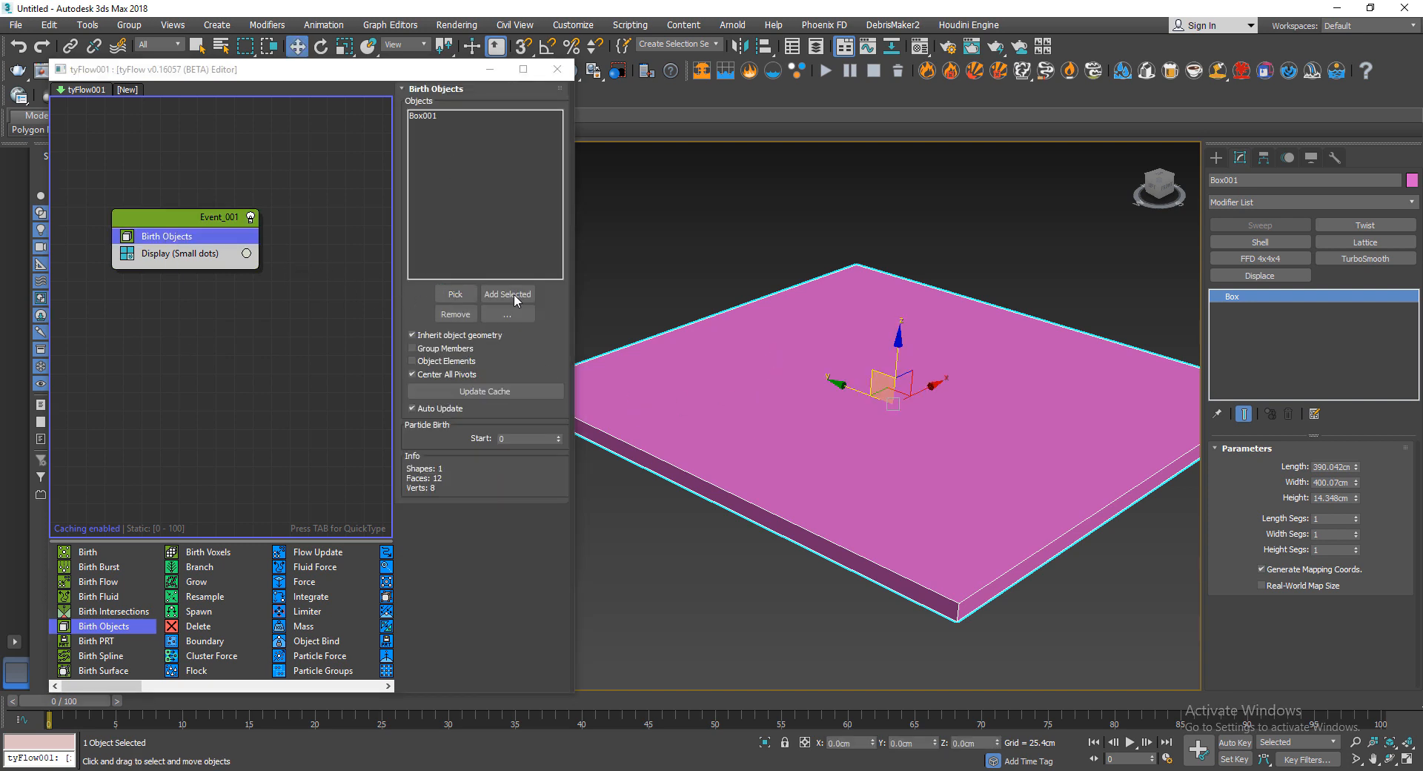
- Hide the original box in the scene
right_click(801, 373)
left_click(852, 322)
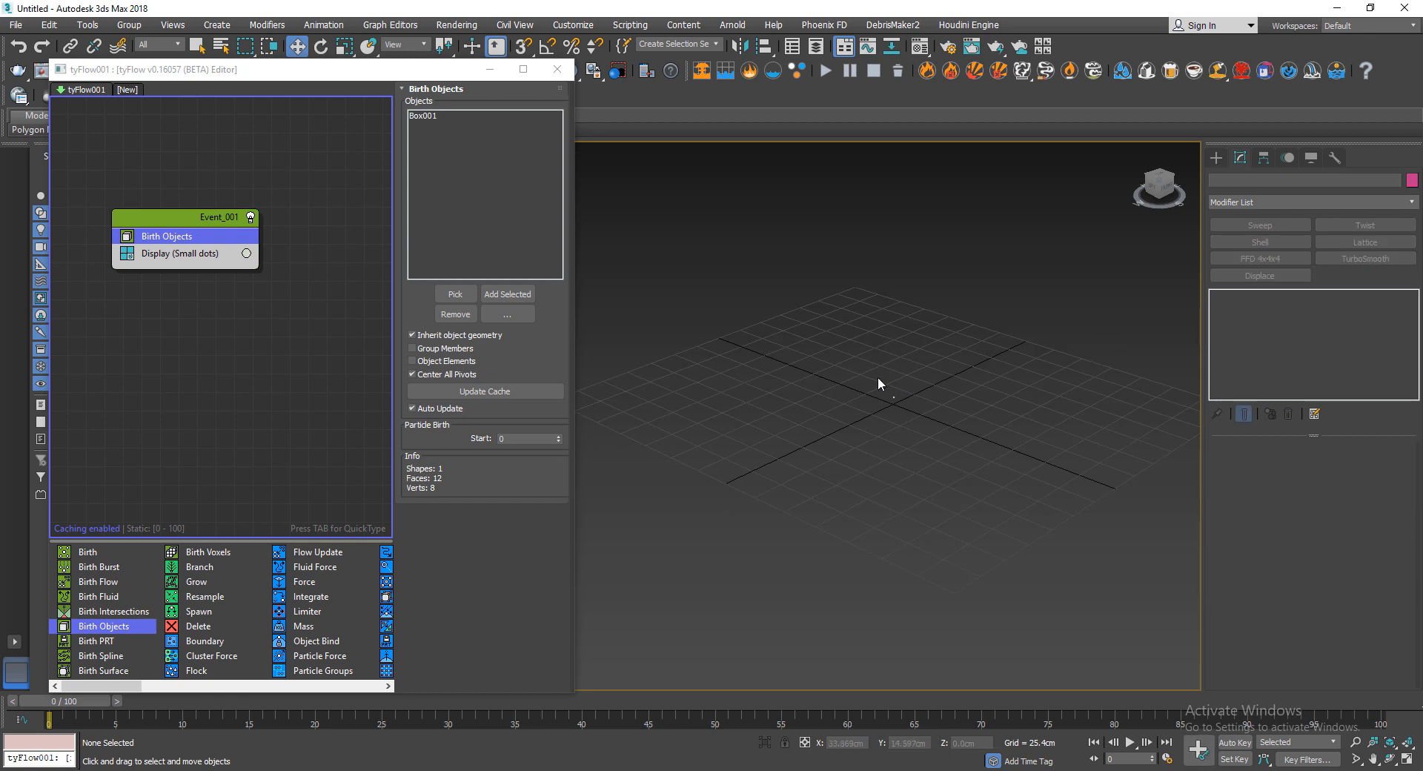
scroll(918, 390, "up", 5)
middle_click_drag(917, 390, 846, 389)
scroll(847, 390, "down", 3)
- Set the event's Display operator type to Geometry and advance the timeline to frame 47
left_click(197, 254)
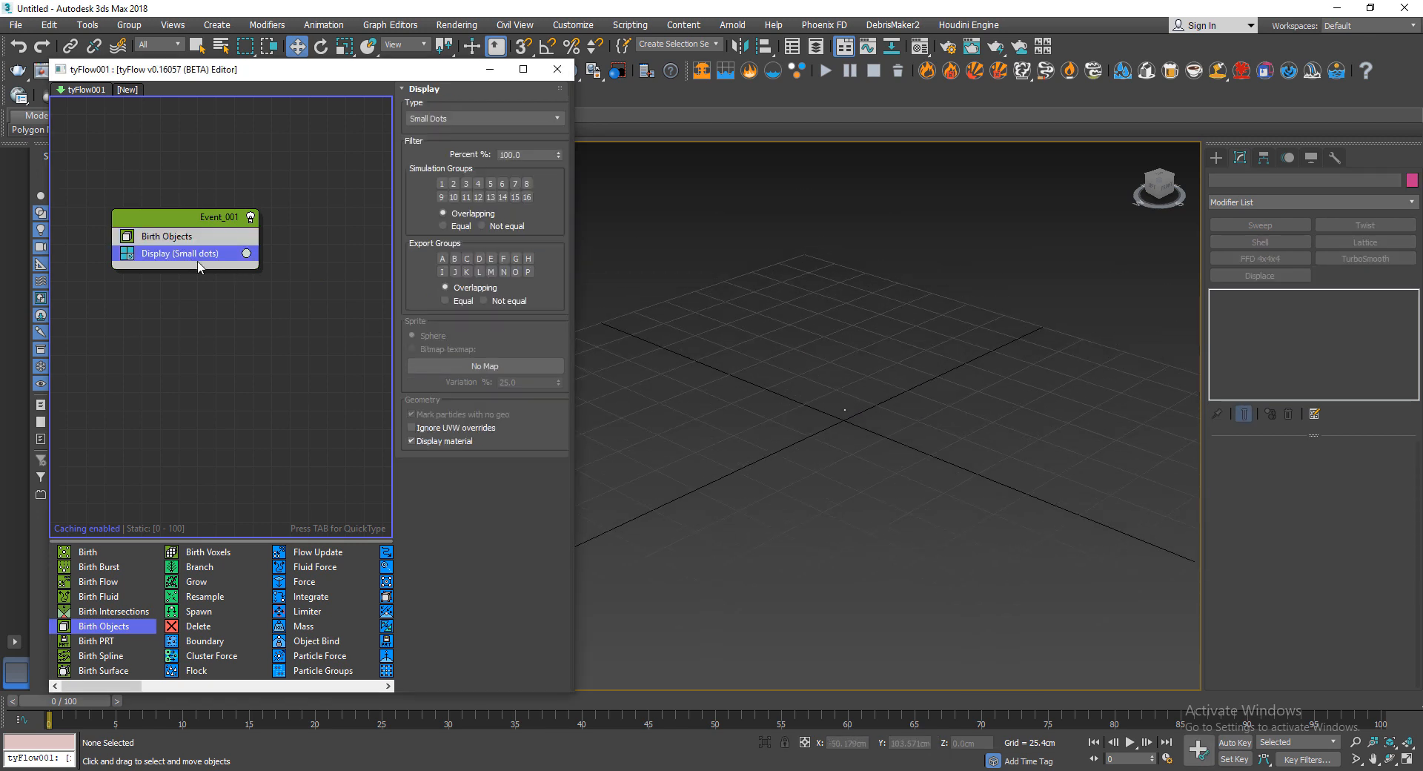
left_click(464, 120)
left_click(421, 190)
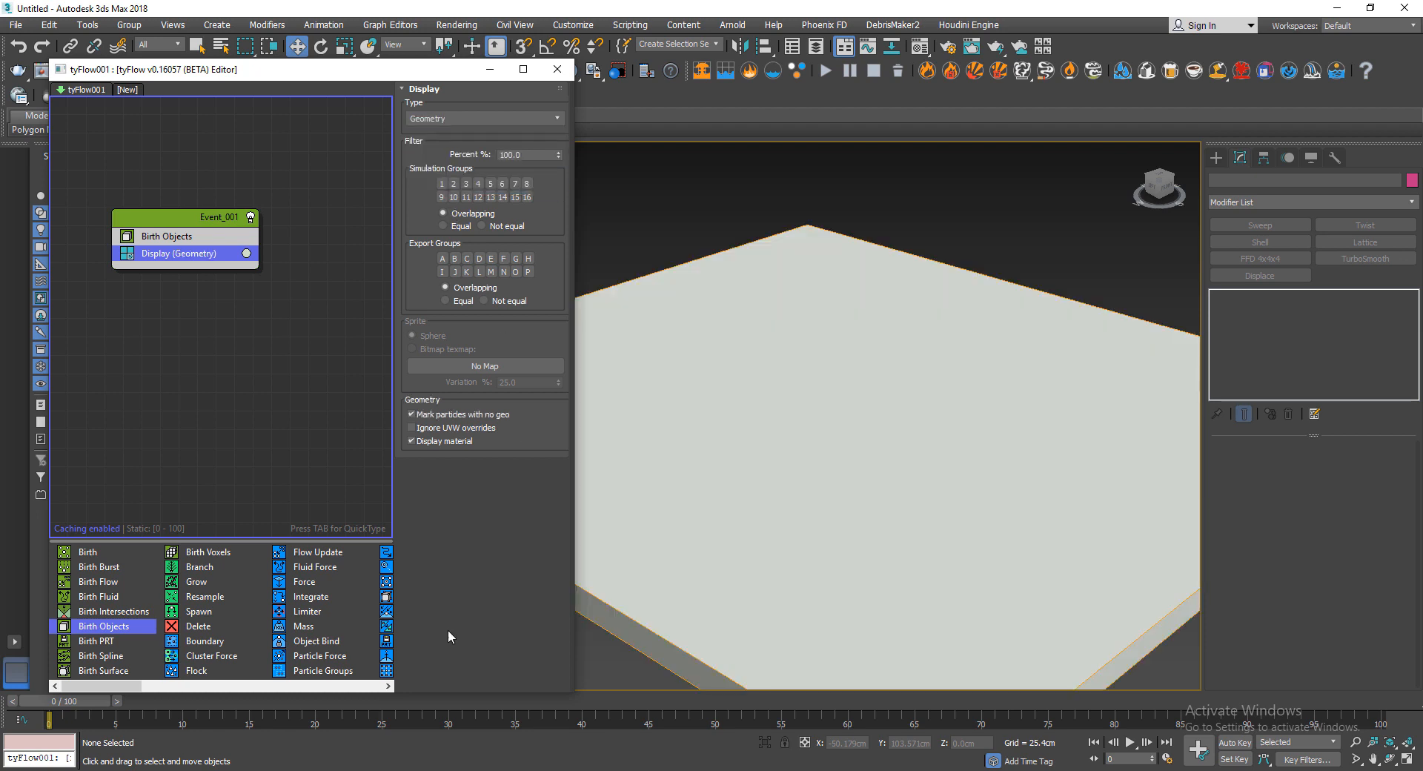
left_click_drag(82, 711, 682, 710)
scroll(845, 531, "down", 10)
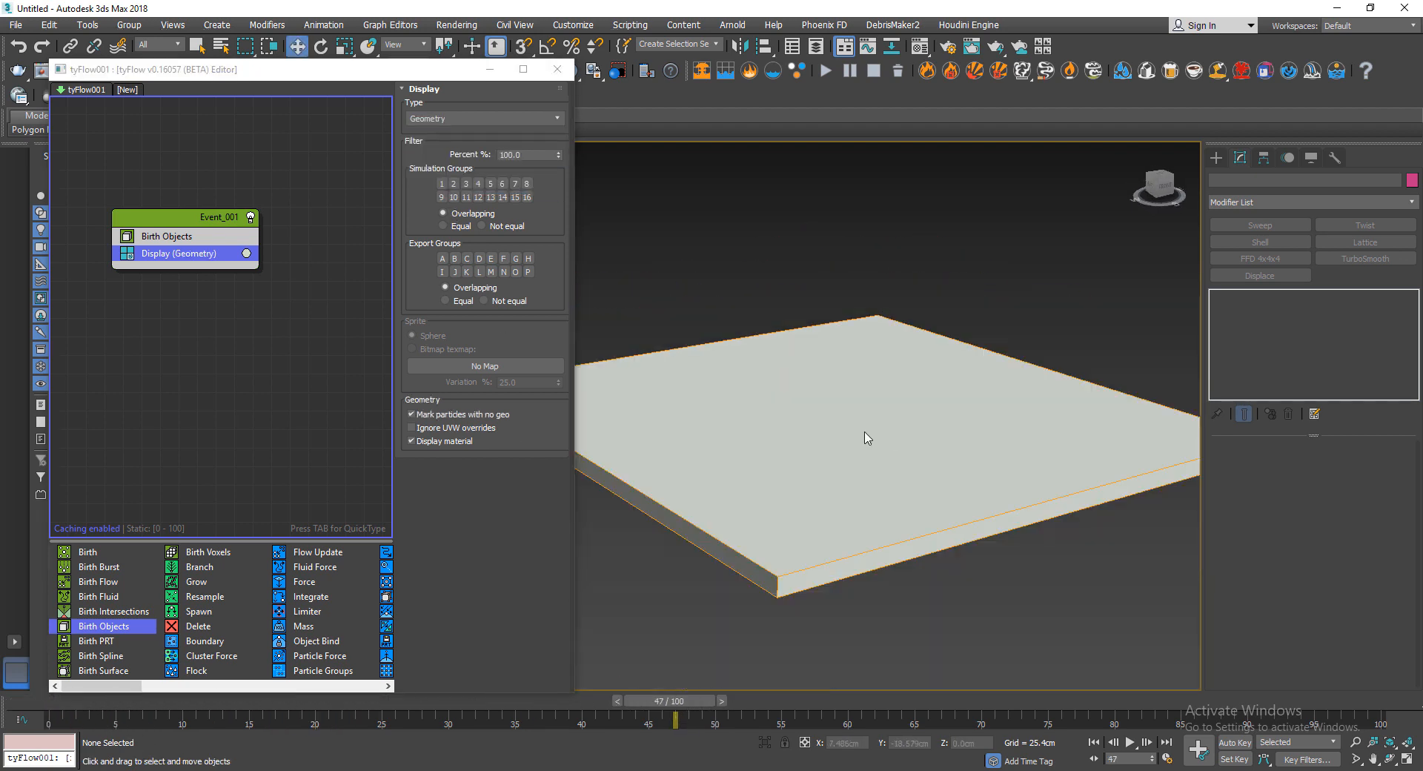
scroll(830, 470, "up", 4)
middle_click_drag(829, 447, 819, 483)
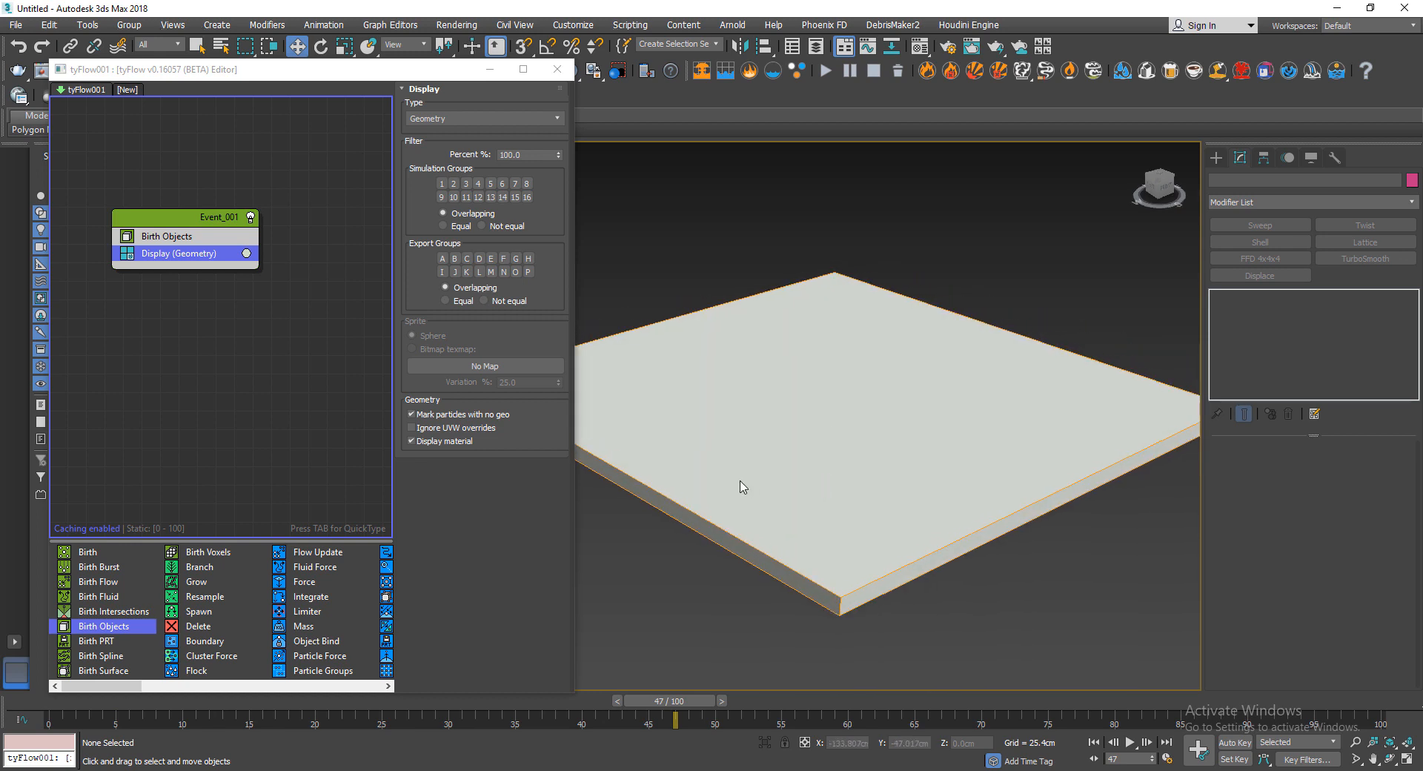
- Find the Voronoi Fracture operator with QuickType and add it as a new event below the birth event
left_click(306, 344)
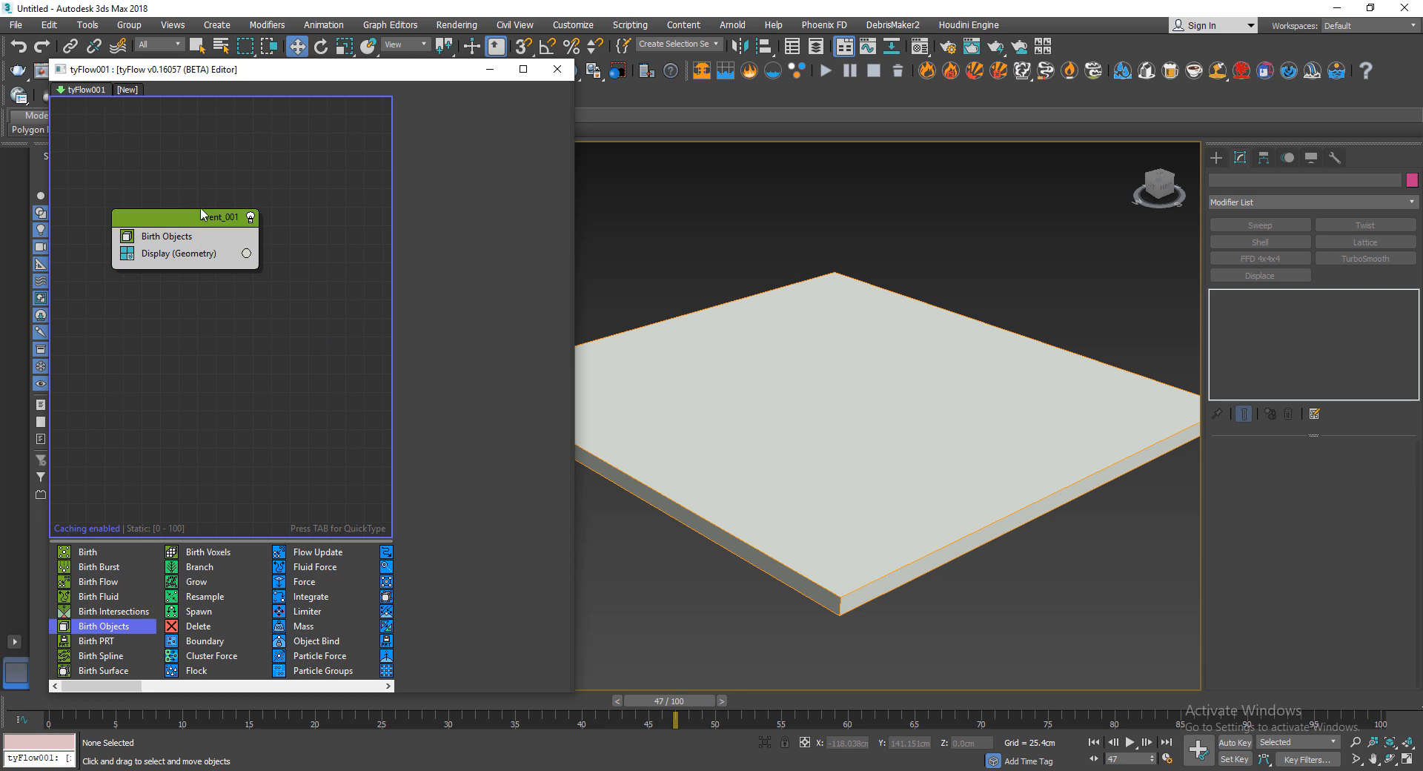
left_click(202, 215)
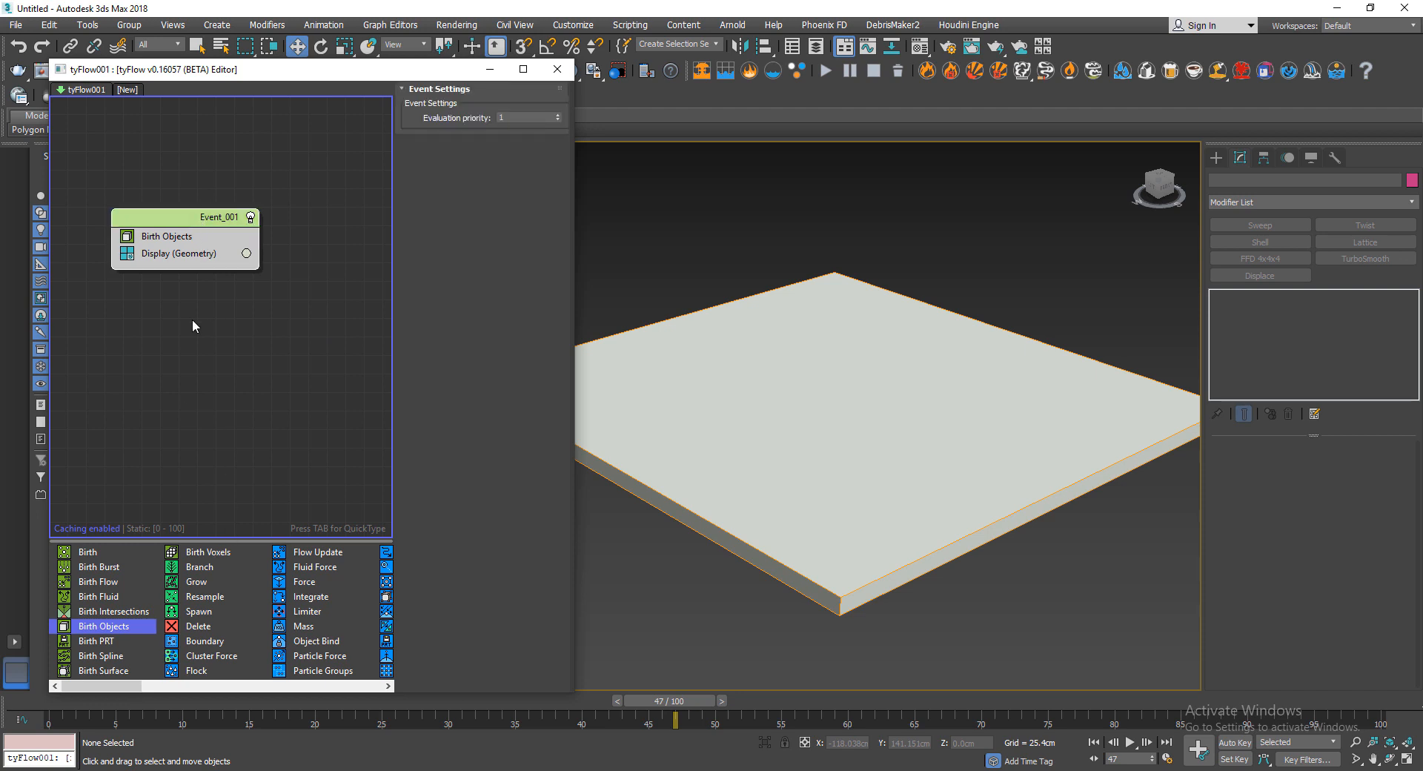
key("Tab")
type("voro")
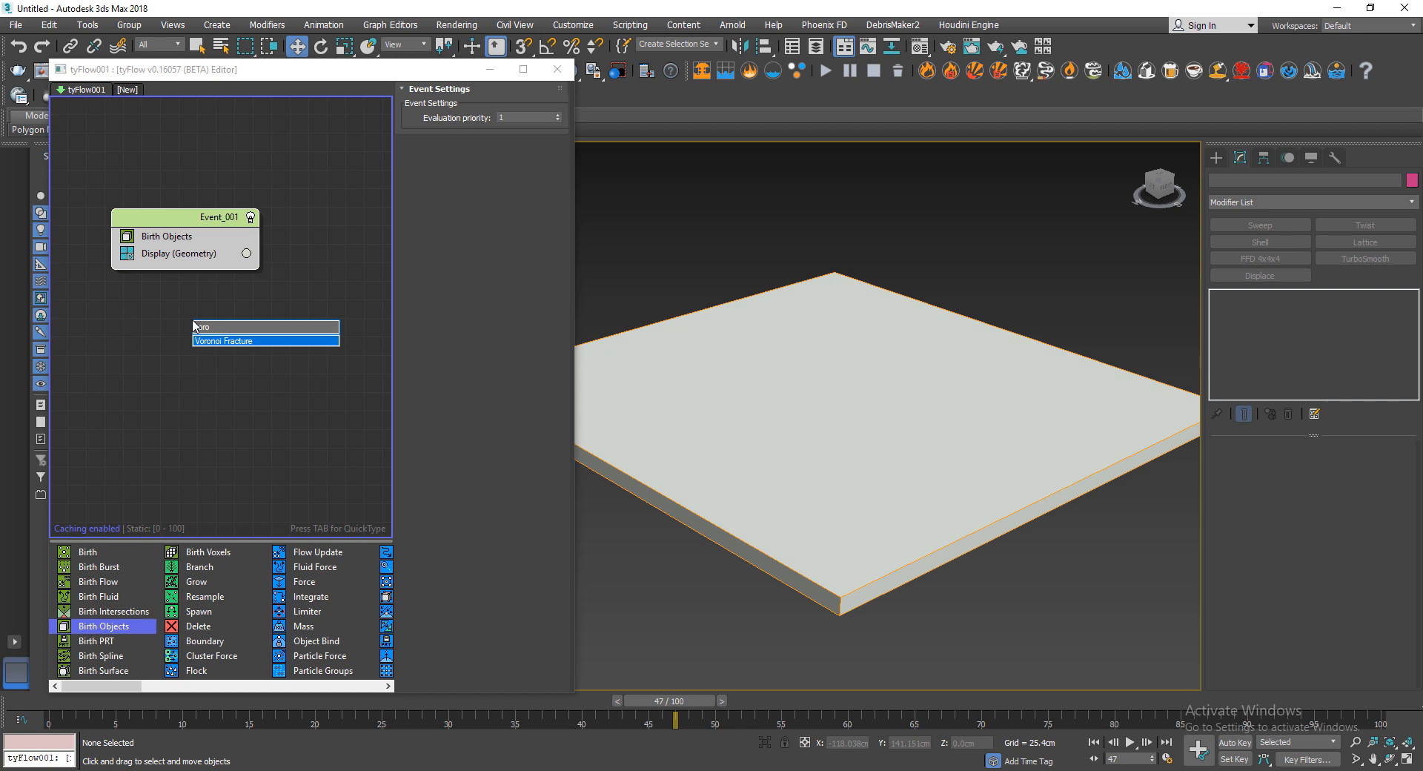
key("Return")
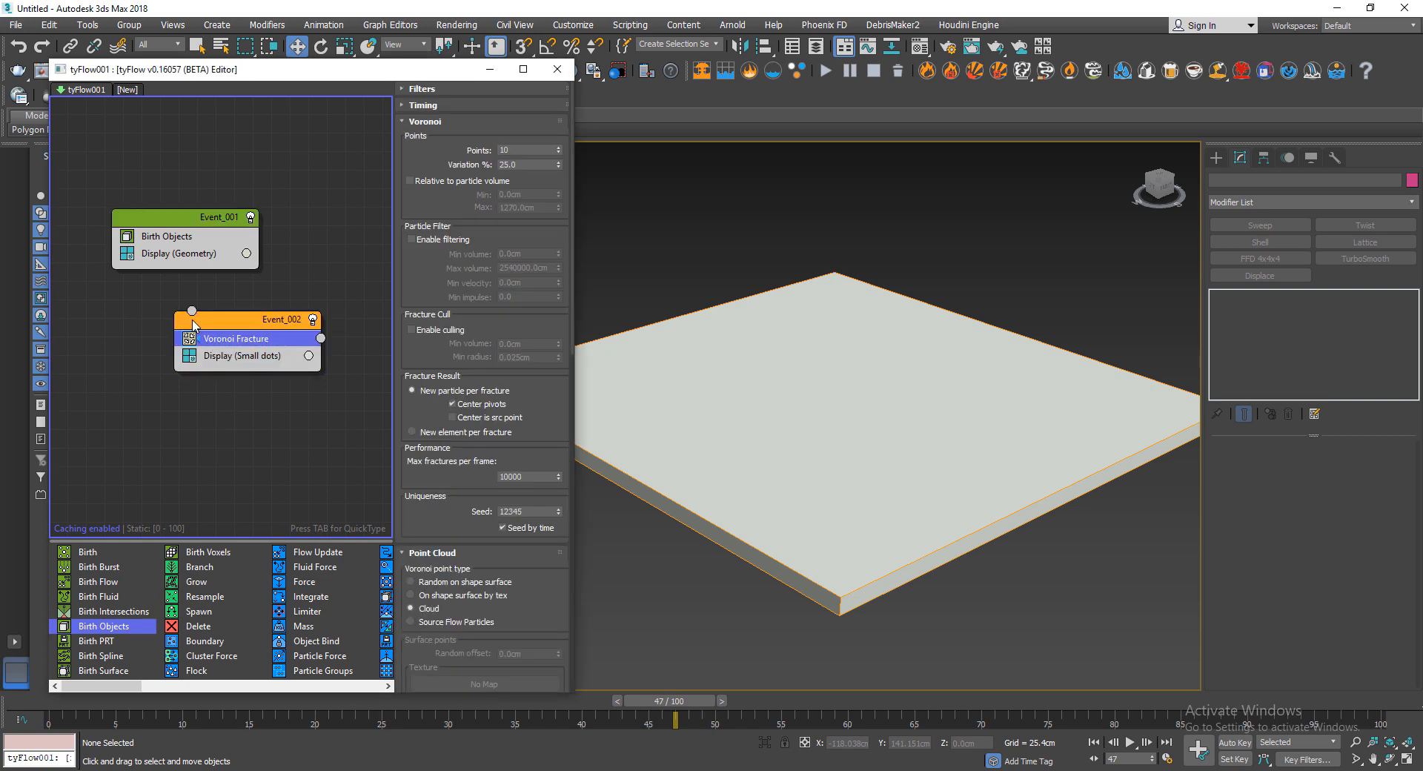
key("XF86AudioLowerVolume")
key("XF86AudioLowerVolume")
key("XF86AudioLowerVolume")
key("XF86AudioLowerVolume")
key("XF86AudioLowerVolume")
key("XF86AudioLowerVolume")
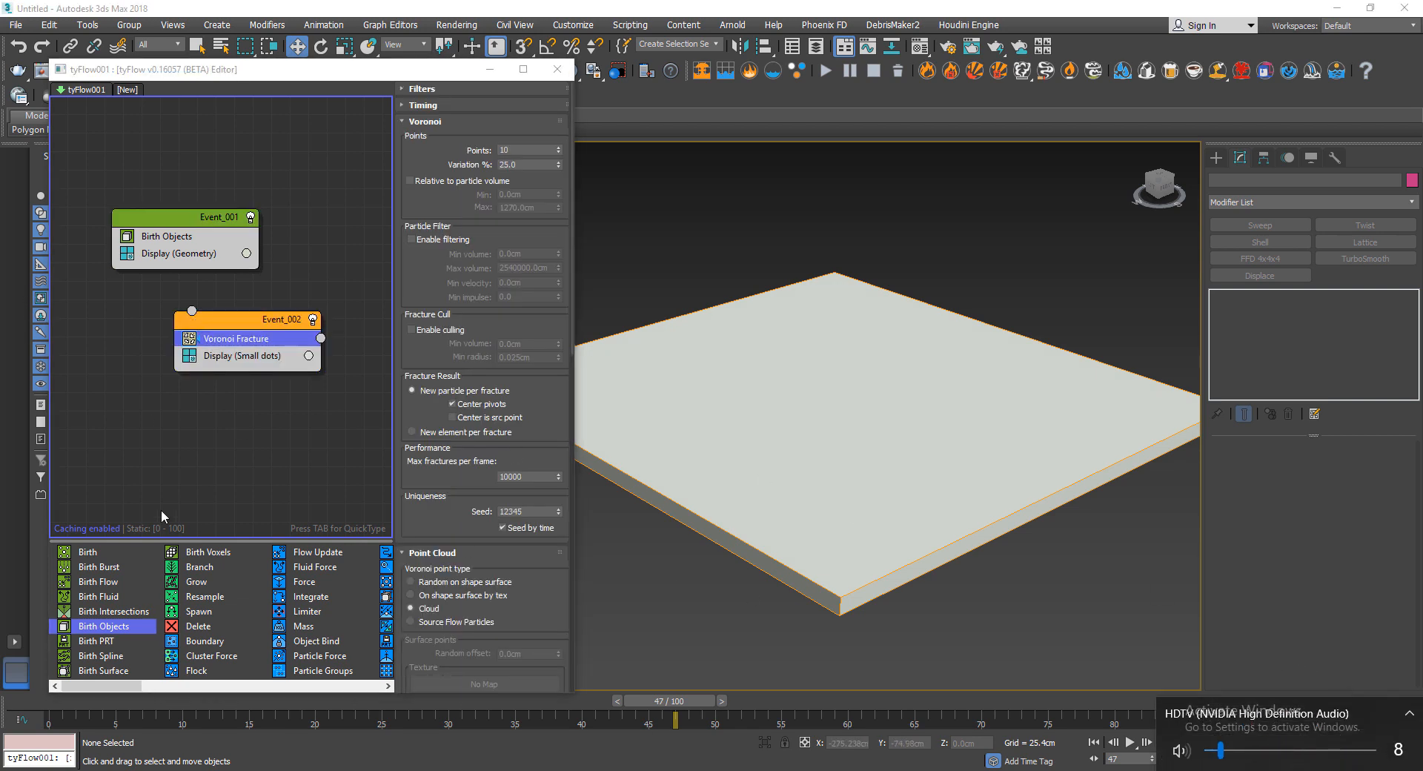
- Move Voronoi Fracture into Event_001 between Birth Objects and Display, and delete the leftover Event_002
left_click(249, 339)
left_click_drag(222, 342, 169, 272)
left_click(209, 317)
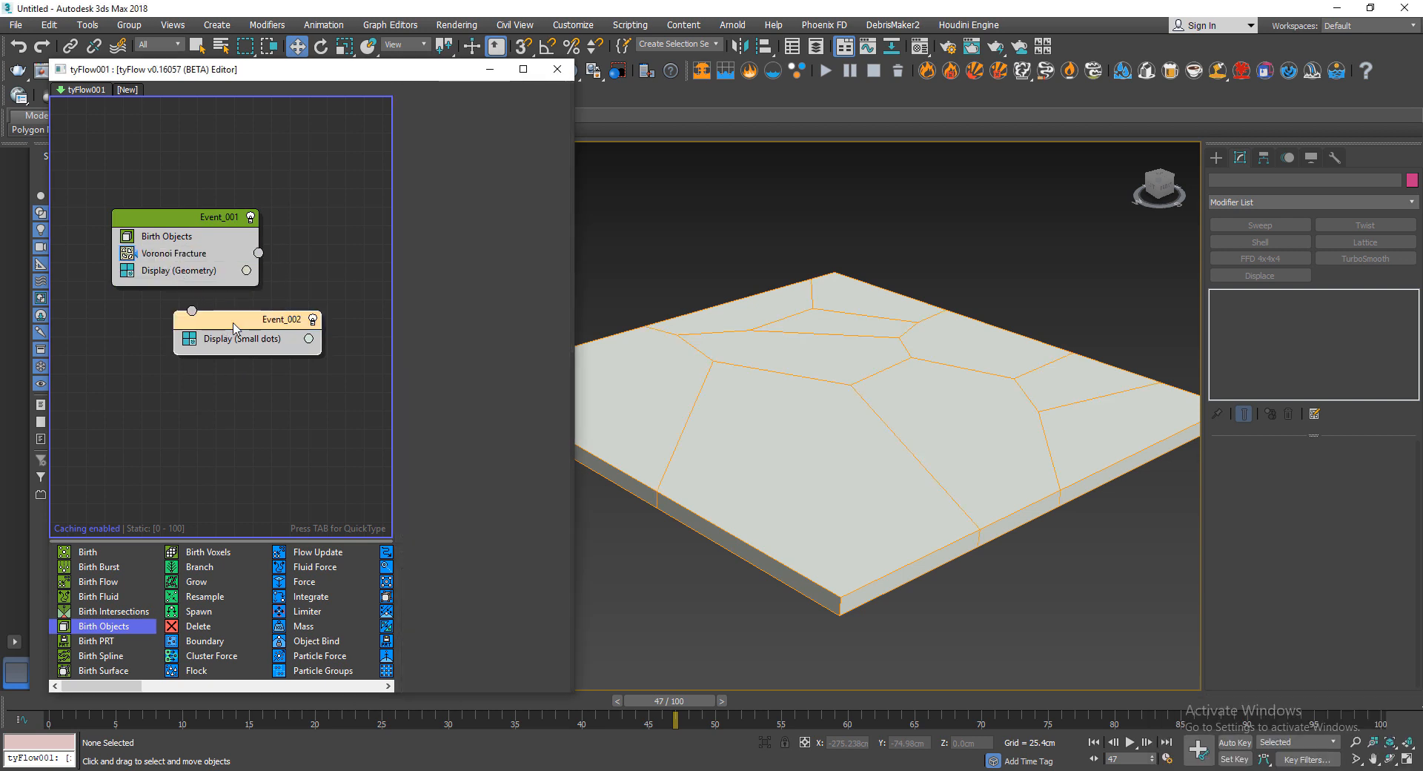
key("Delete")
- Move the timeline to frame 46 and set the Voronoi Fracture points to 500
left_click(208, 256)
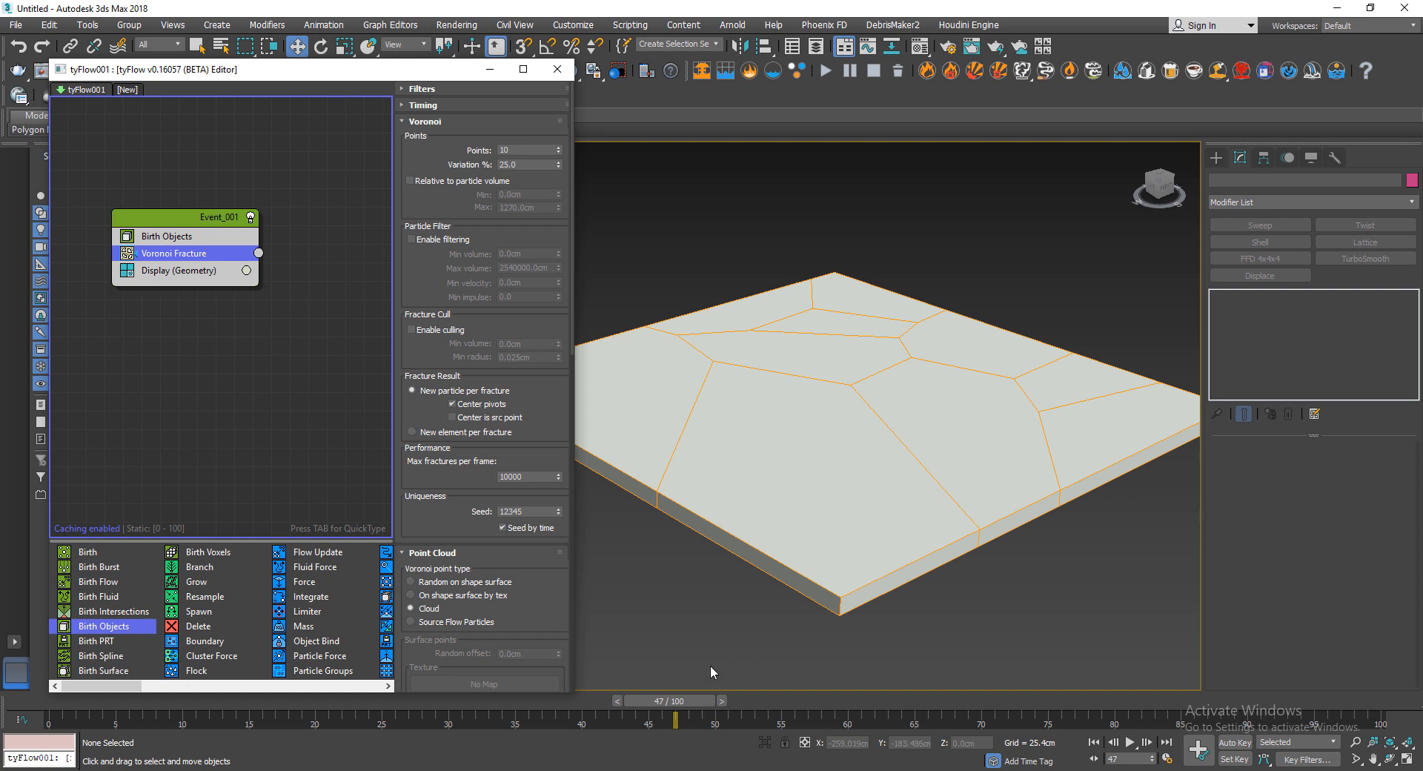
left_click_drag(701, 705, 656, 701)
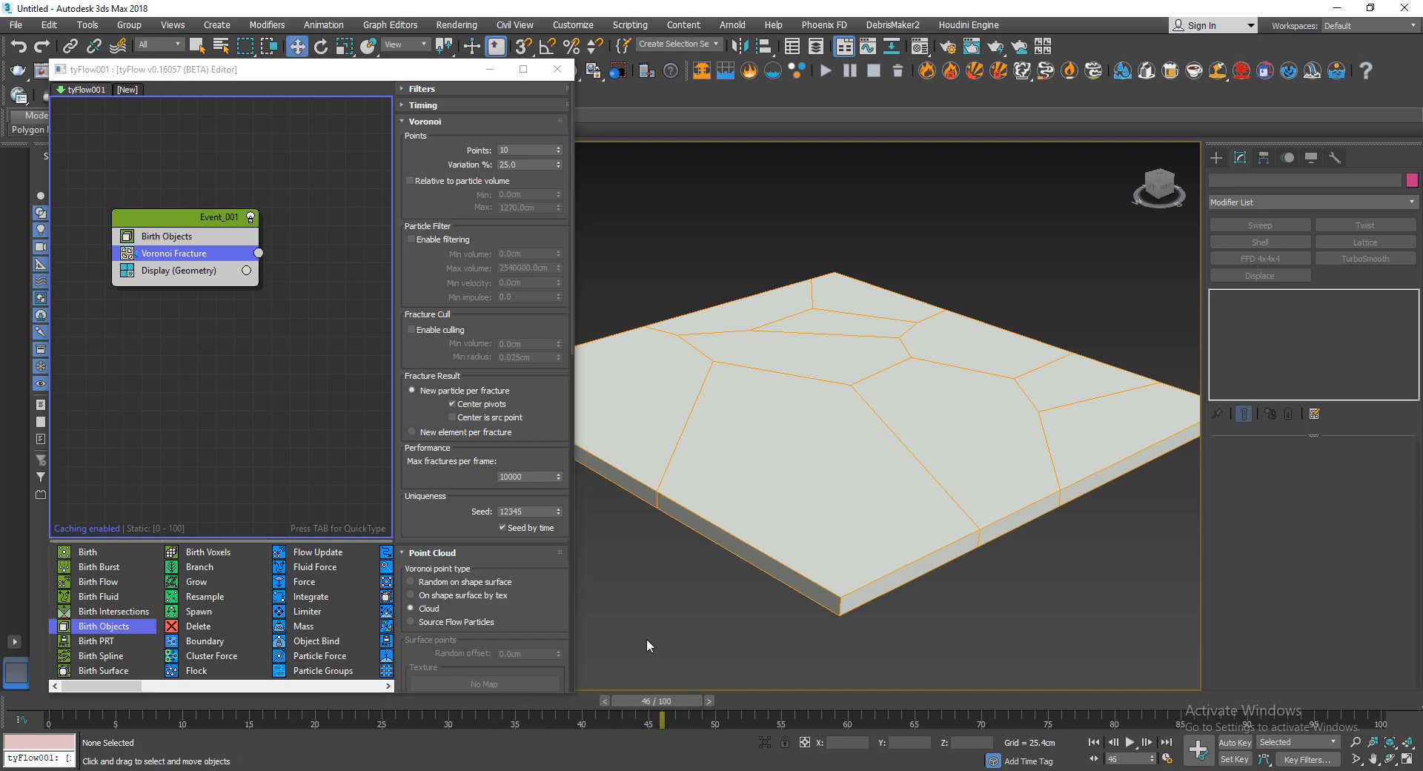
left_click(522, 150)
type("5")
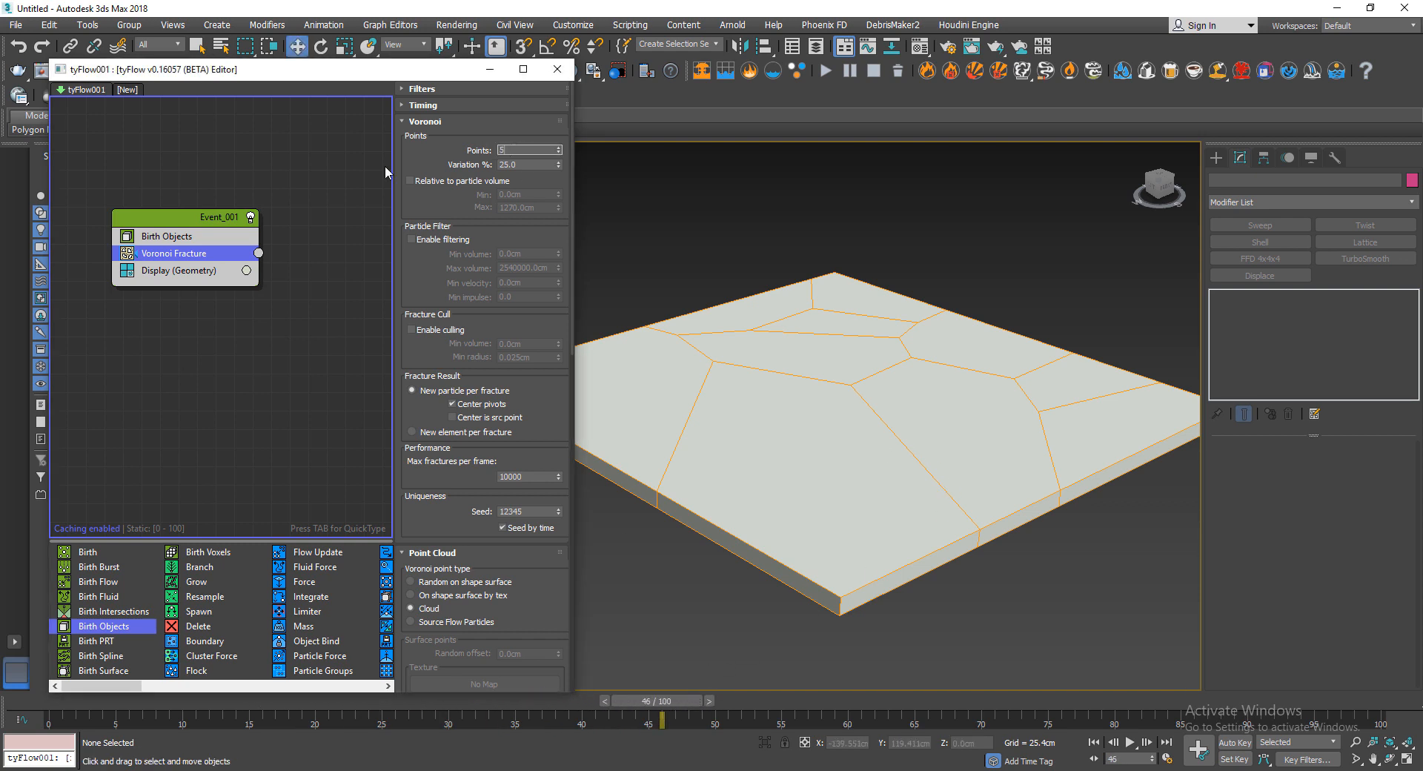
type("00")
key("Return")
- Change the Voronoi Fracture's point cloud shape to Sphere
middle_click_drag(937, 517, 728, 545, "alt")
scroll(434, 503, "down", 5)
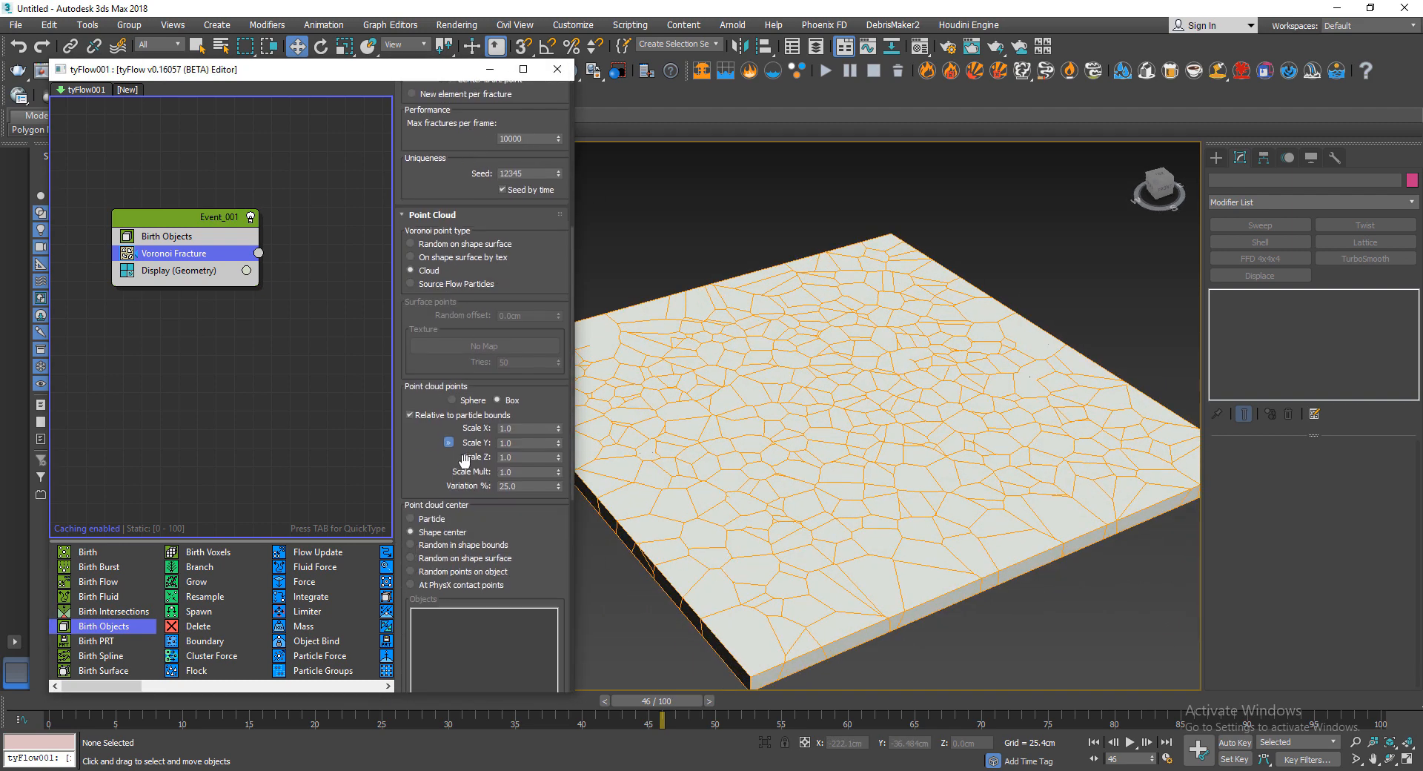
scroll(420, 459, "down", 2)
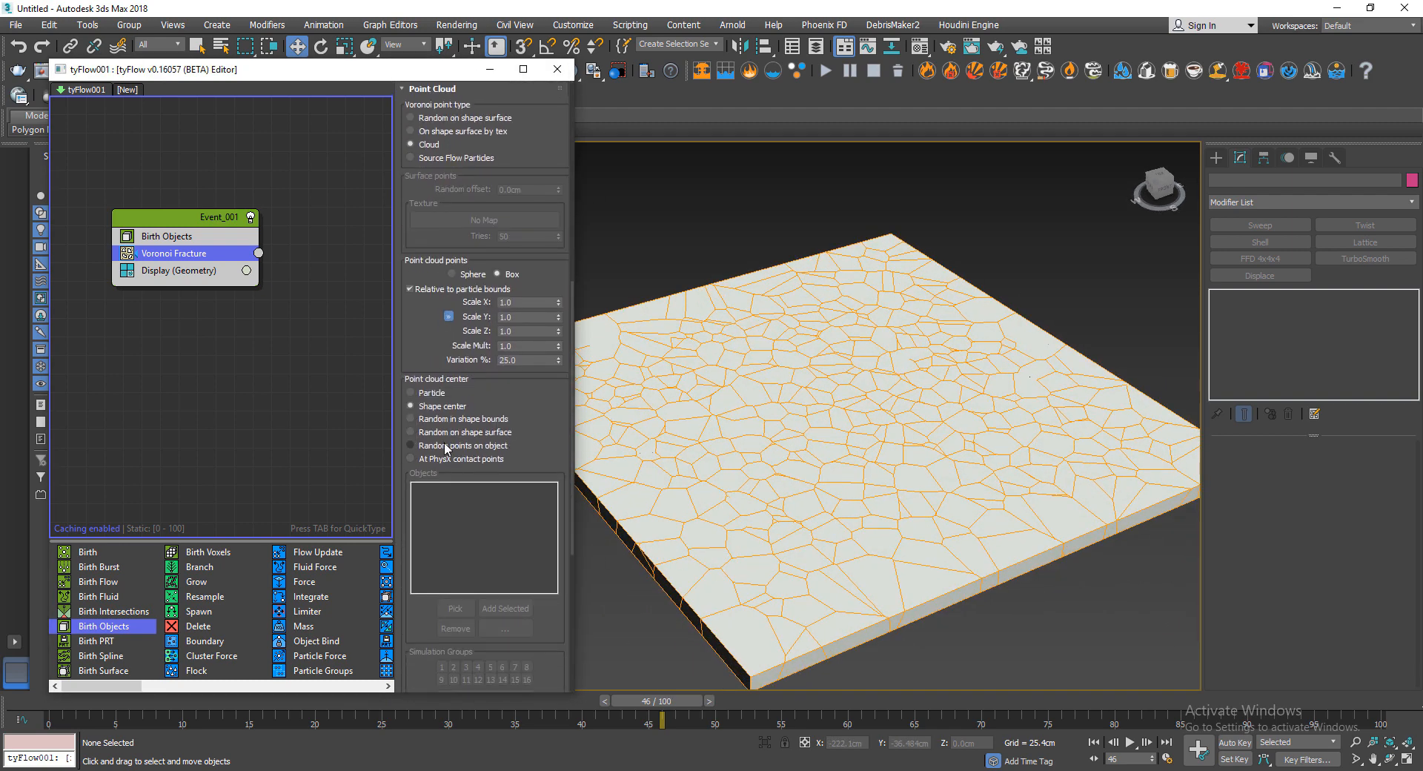
left_click(451, 274)
middle_click_drag(785, 503, 816, 463, "alt")
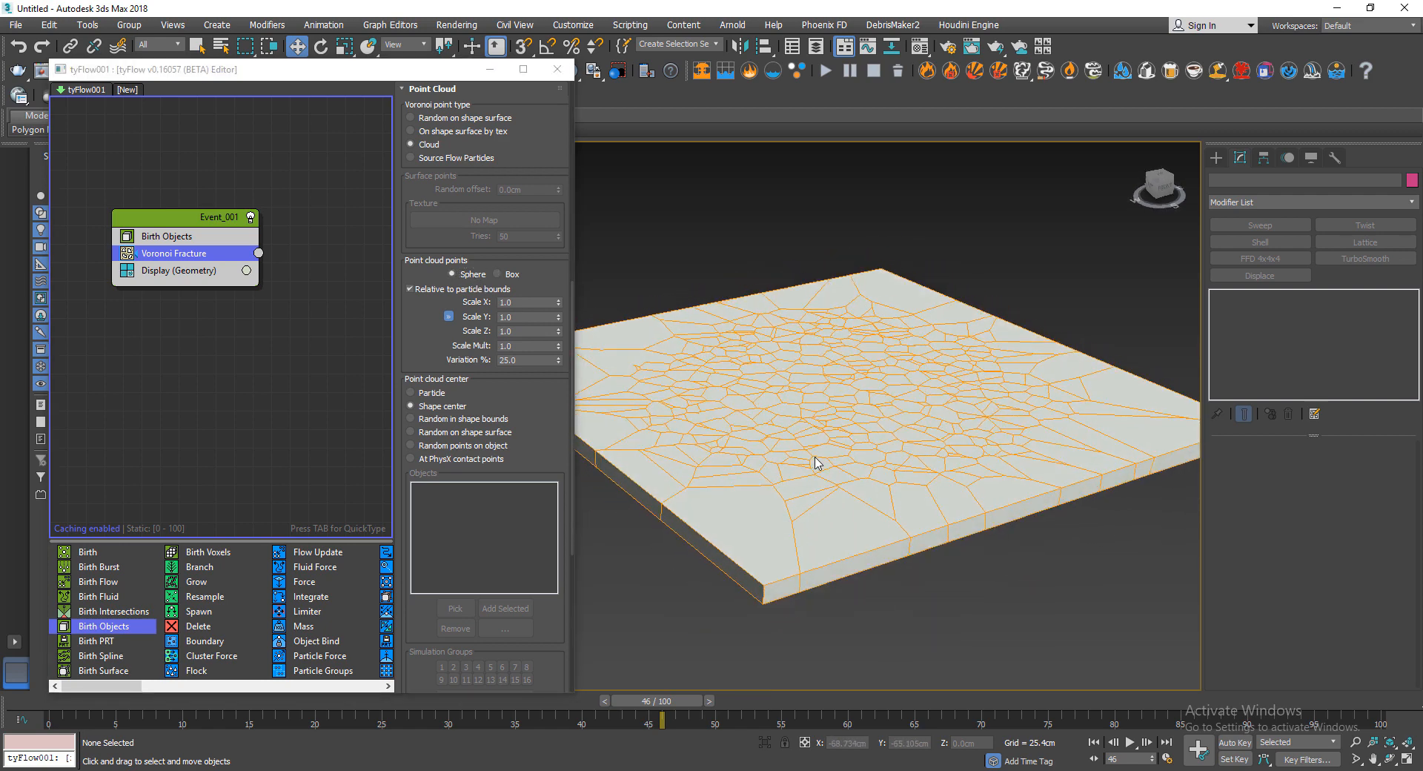
- Unlink the point cloud's axis scales and set both Scale Y and Scale Mult to 0.9
scroll(509, 427, "down", 1)
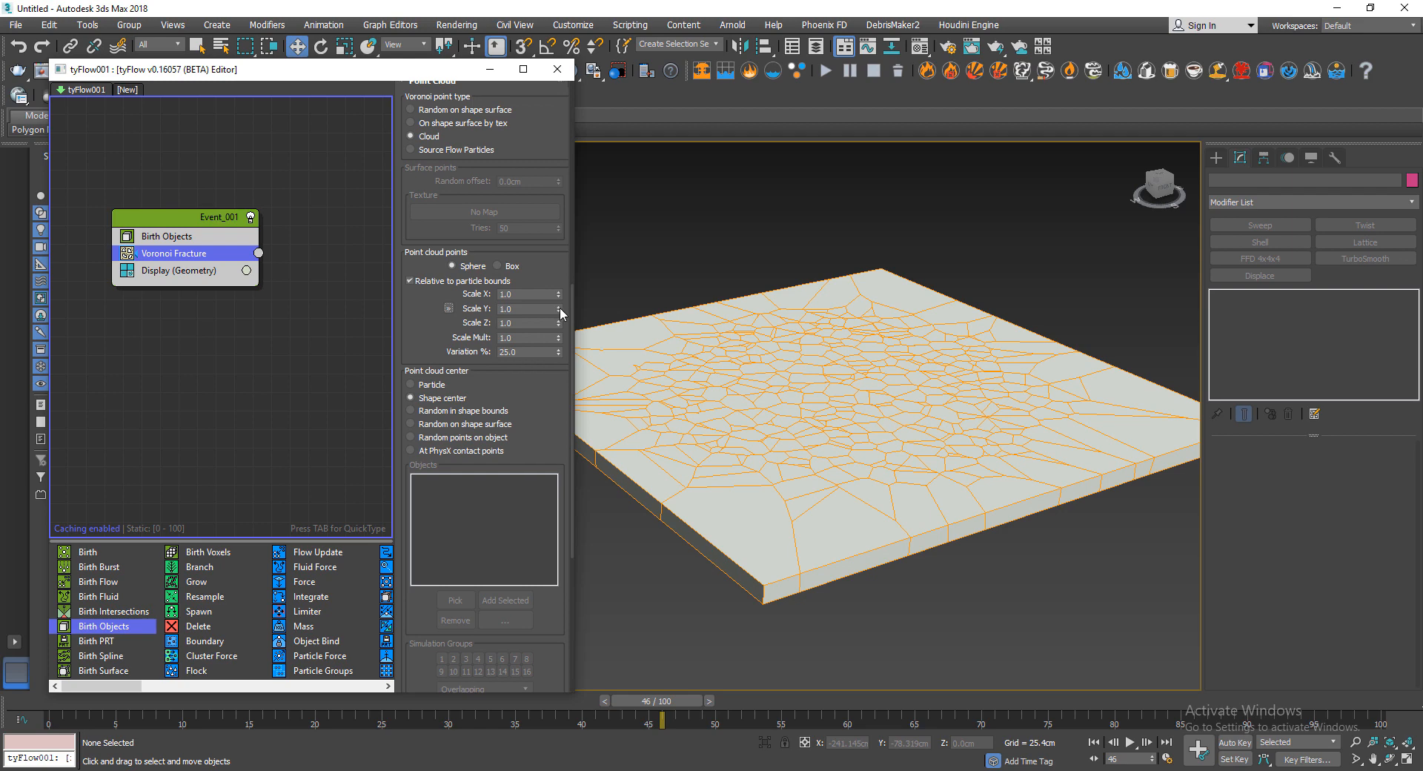
left_click_drag(559, 311, 561, 340)
mouse_move(741, 455)
middle_mouse_down("alt")
mouse_move(791, 486)
mouse_move(799, 413)
mouse_move(778, 464)
mouse_move(741, 475)
middle_mouse_up("alt")
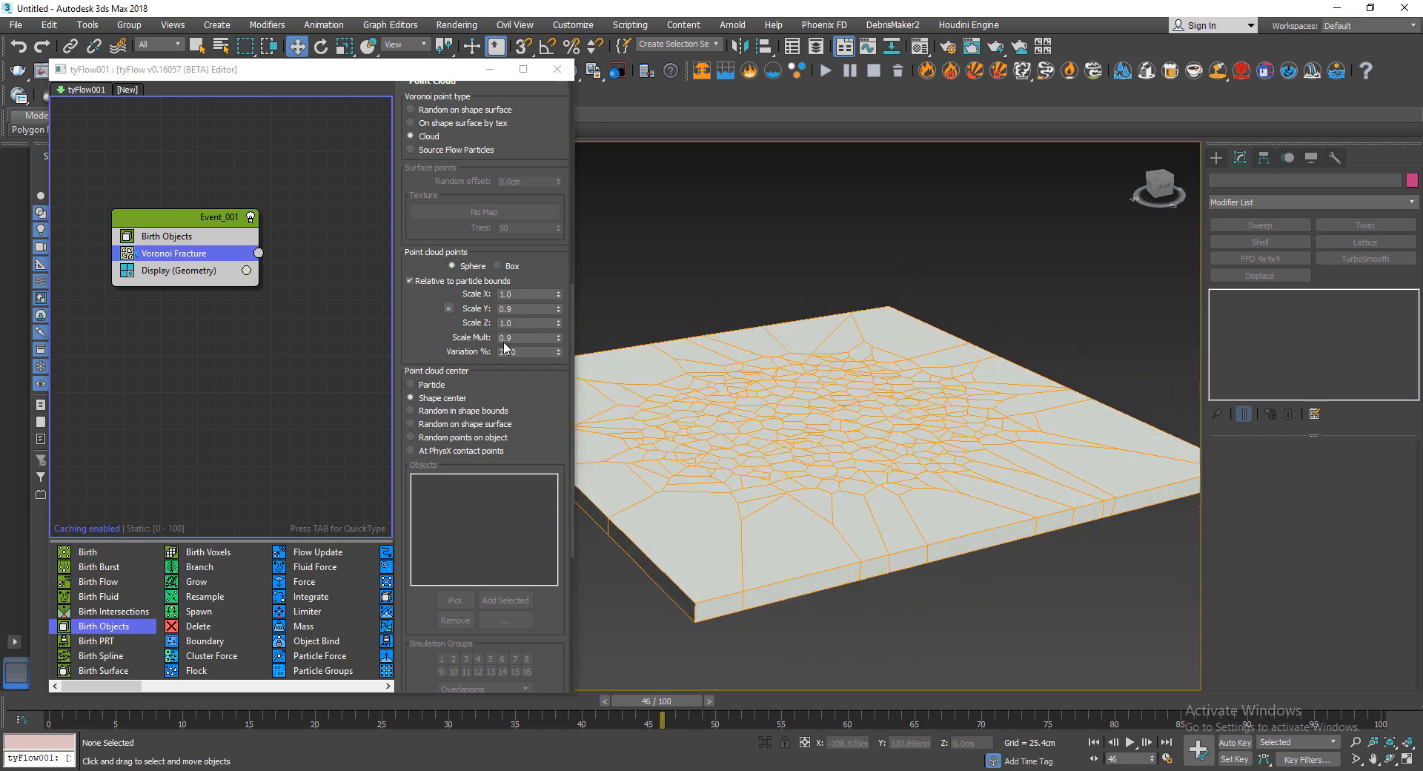
left_click(559, 311)
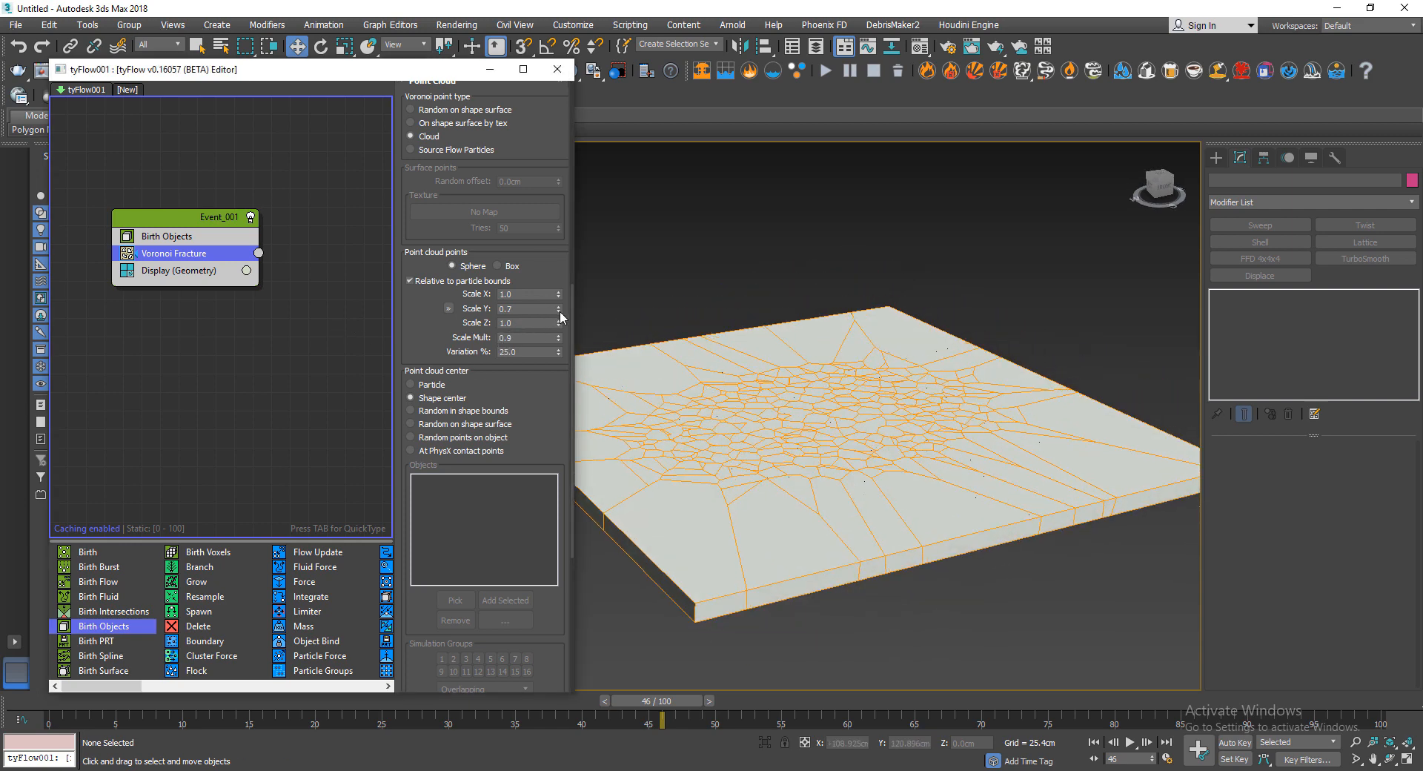
left_click(560, 304)
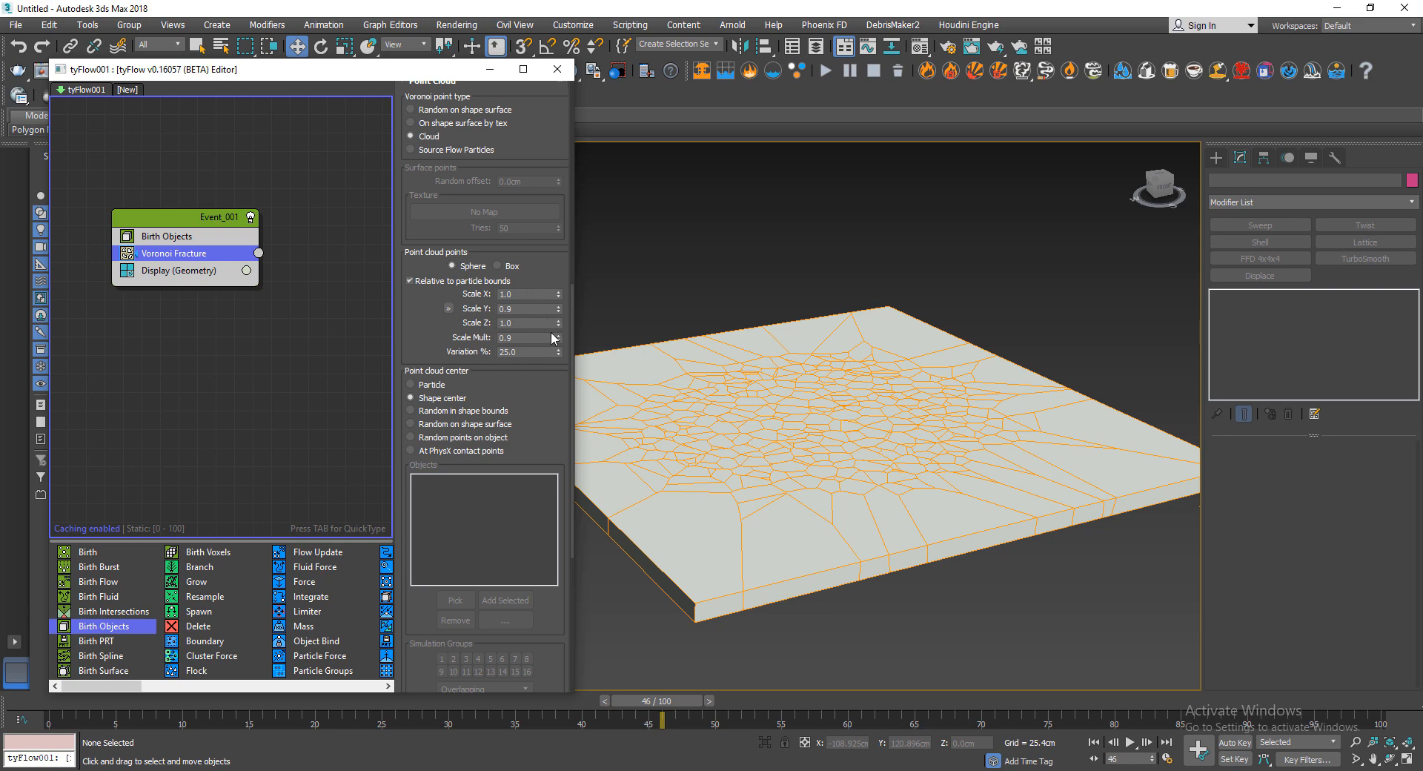
- Set the point cloud's Scale Z to 0.8 and Scale X to 1.3
left_click(559, 326)
left_click(559, 326)
left_click(559, 296)
left_click(559, 296)
left_click(559, 297)
left_click(559, 293)
left_click(559, 293)
left_click(559, 293)
left_click(559, 293)
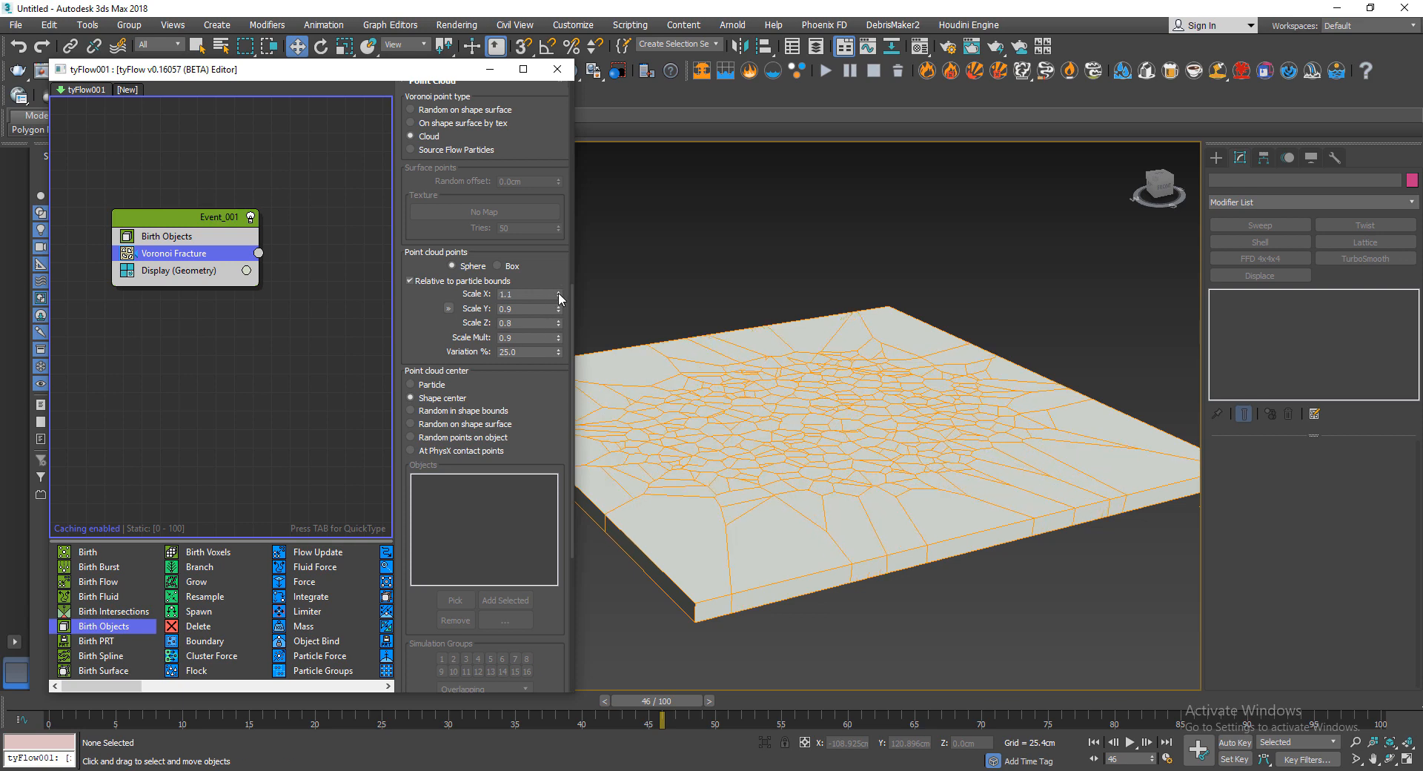
left_click(559, 293)
left_click(559, 293)
middle_click_drag(799, 445, 710, 487, "alt")
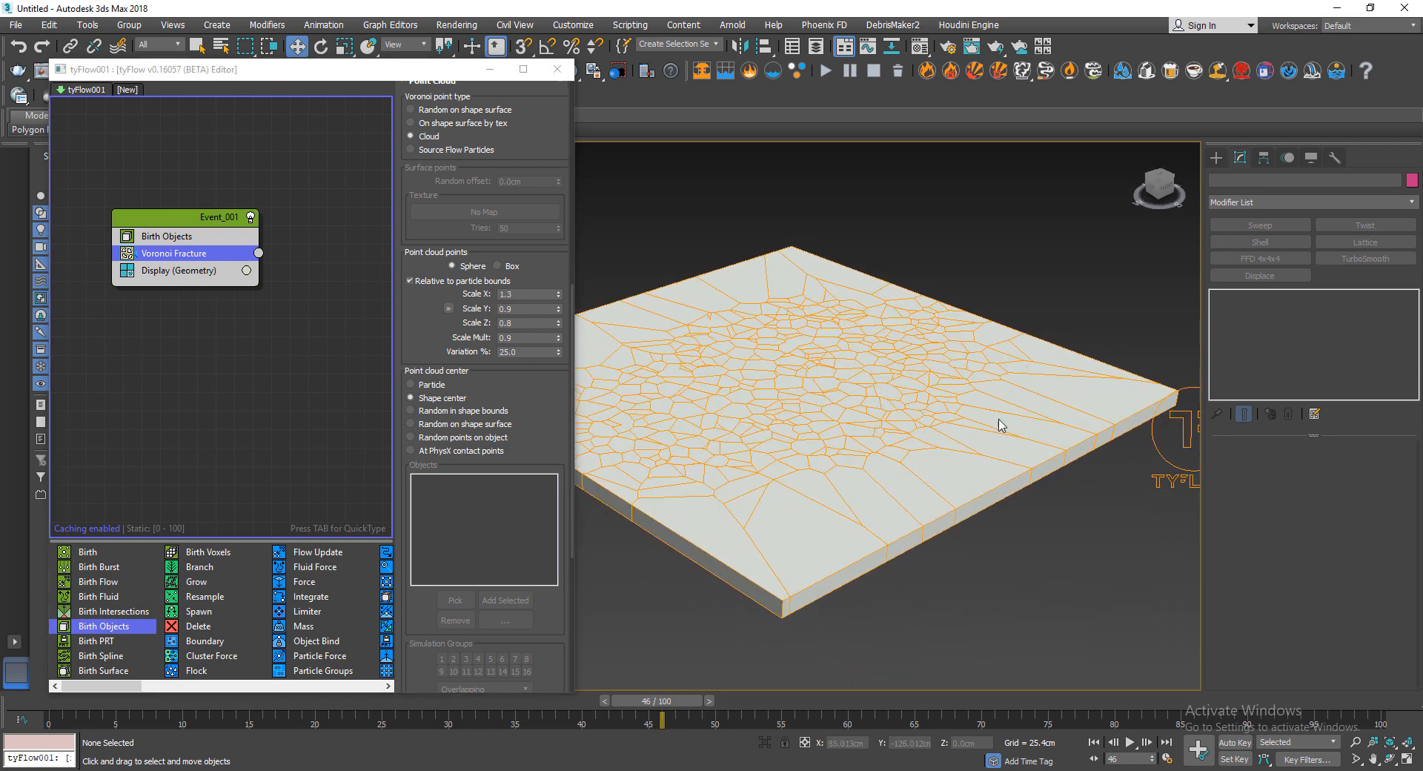
middle_click_drag(962, 412, 876, 430)
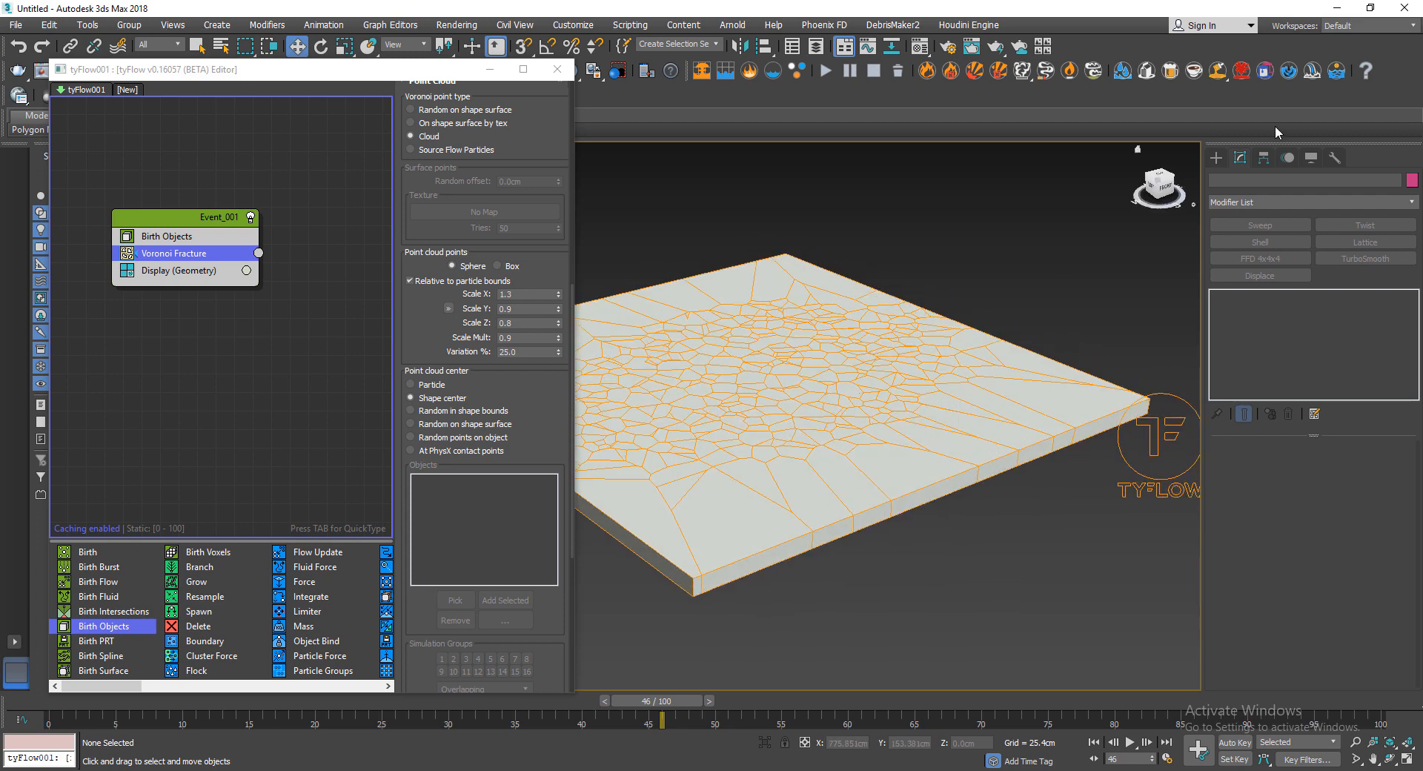
- Create a PBomb force space warp with an icon size of about 82 cm on the slab, beside the densely fractured area
left_click(1217, 158)
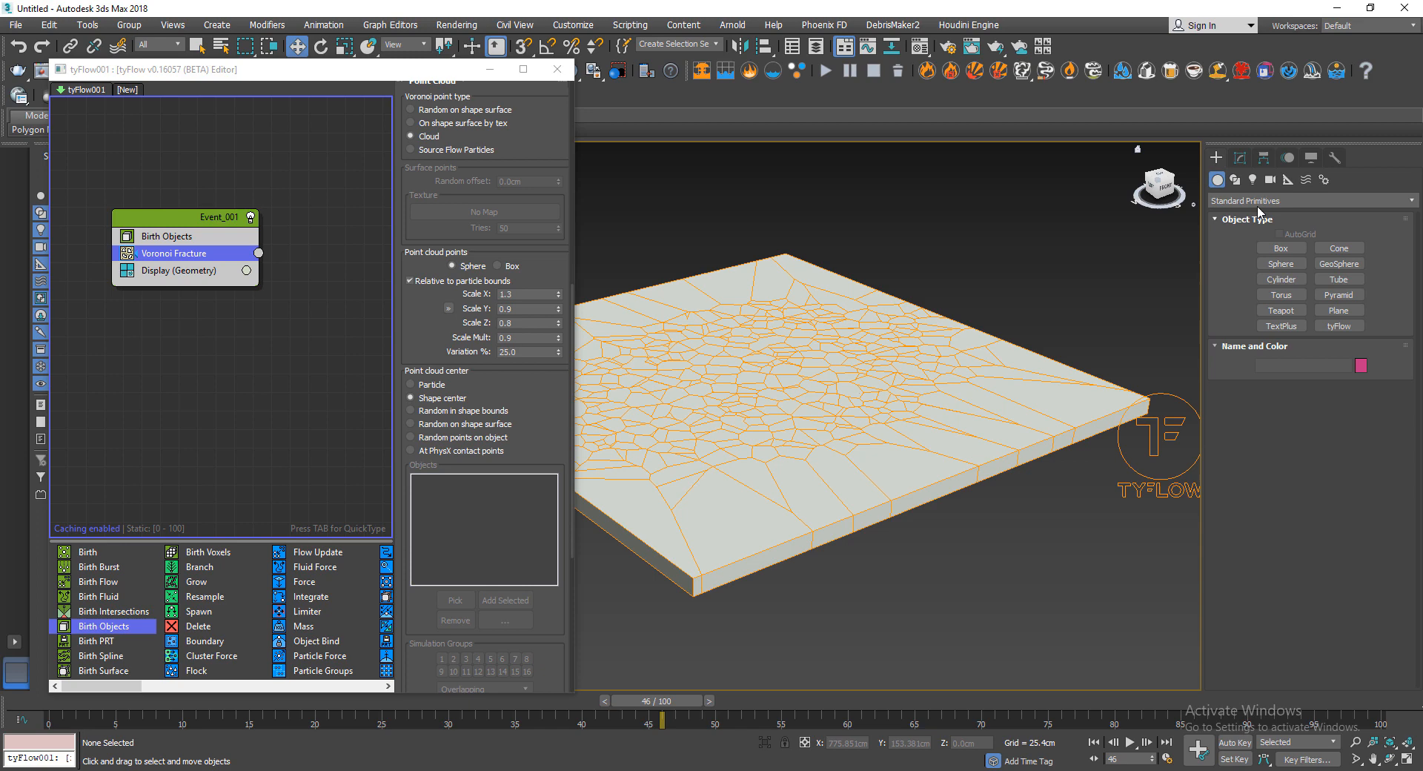
left_click(1306, 181)
left_click(1244, 207)
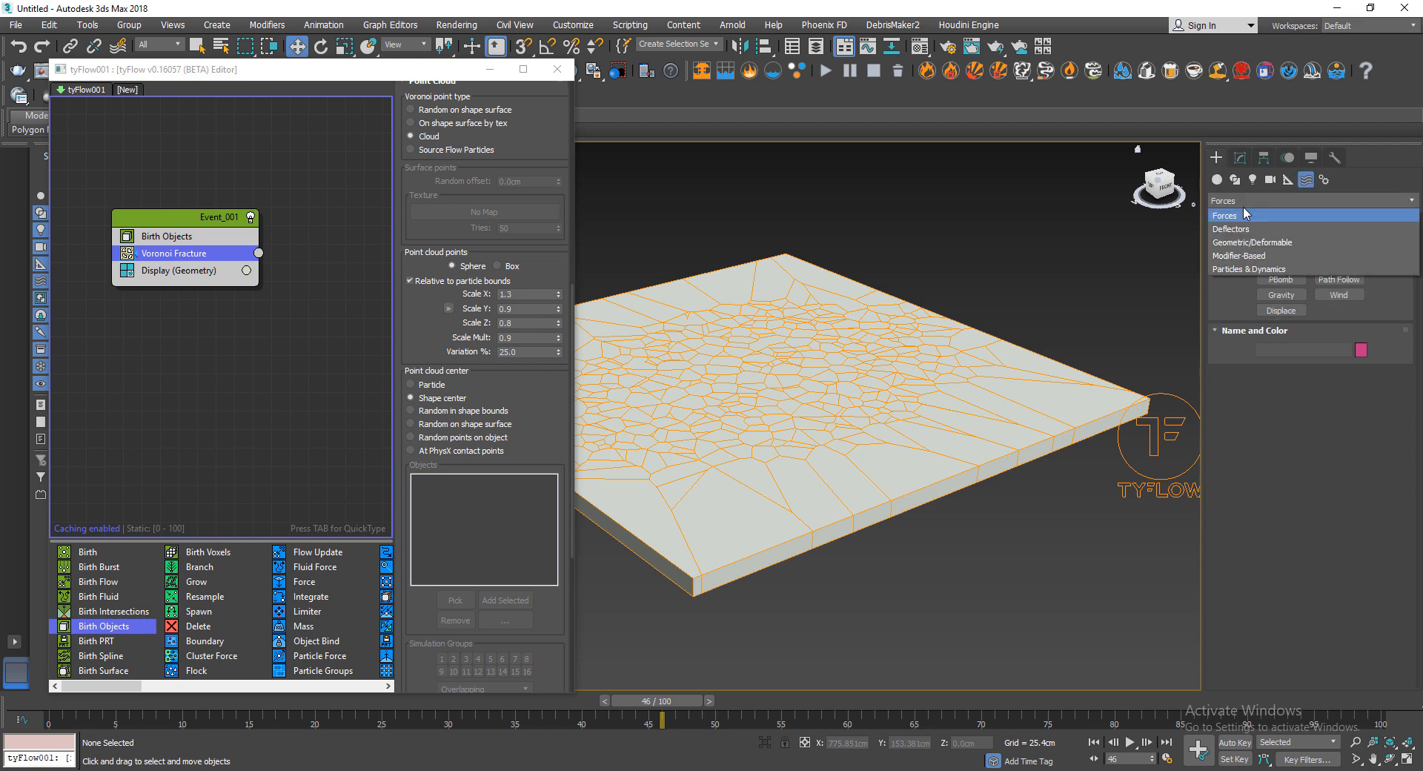
left_click(1229, 218)
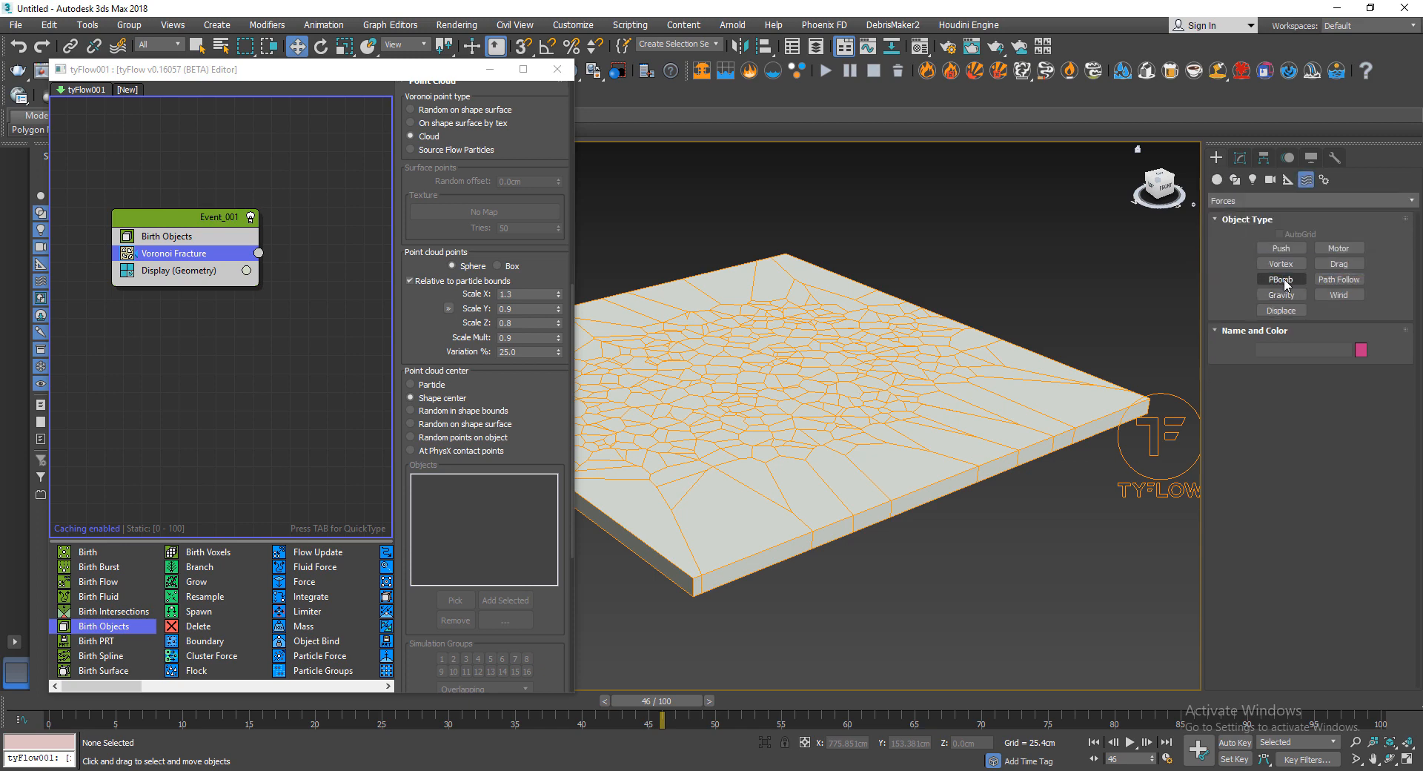
left_click(1283, 280)
left_click_drag(975, 401, 1095, 425)
key("w")
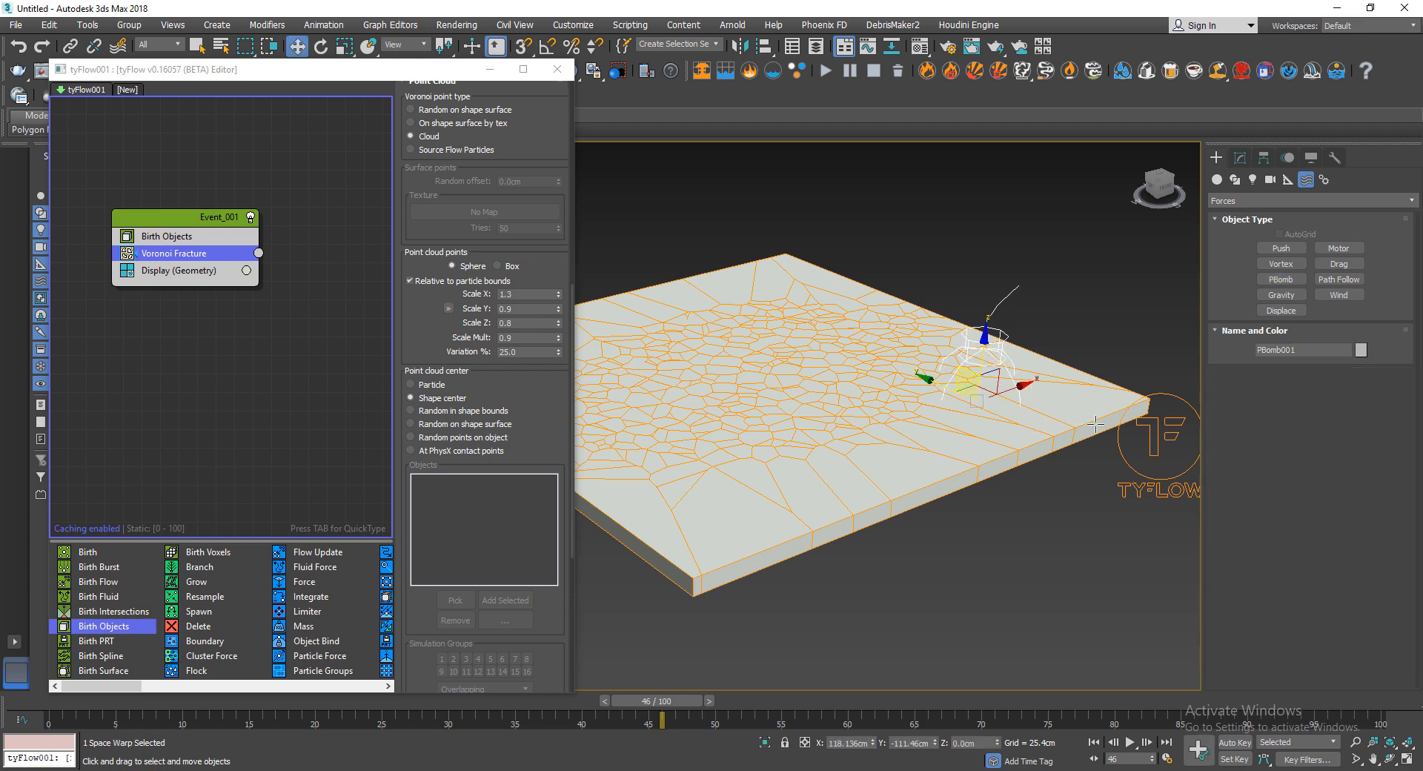
- Show the PBomb's range indicator and reduce its linear Range to 76.2 cm
left_click(1240, 158)
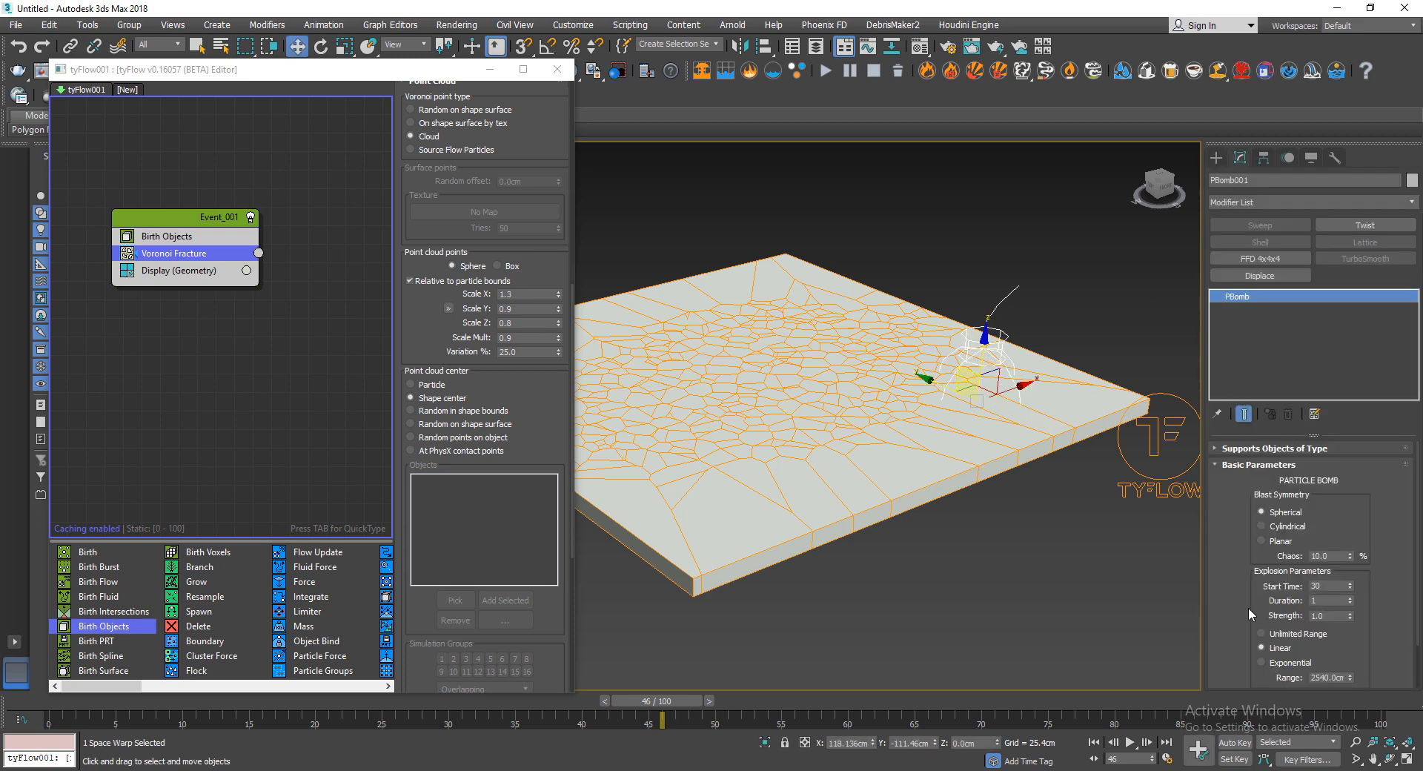
scroll(1238, 481, "down", 2)
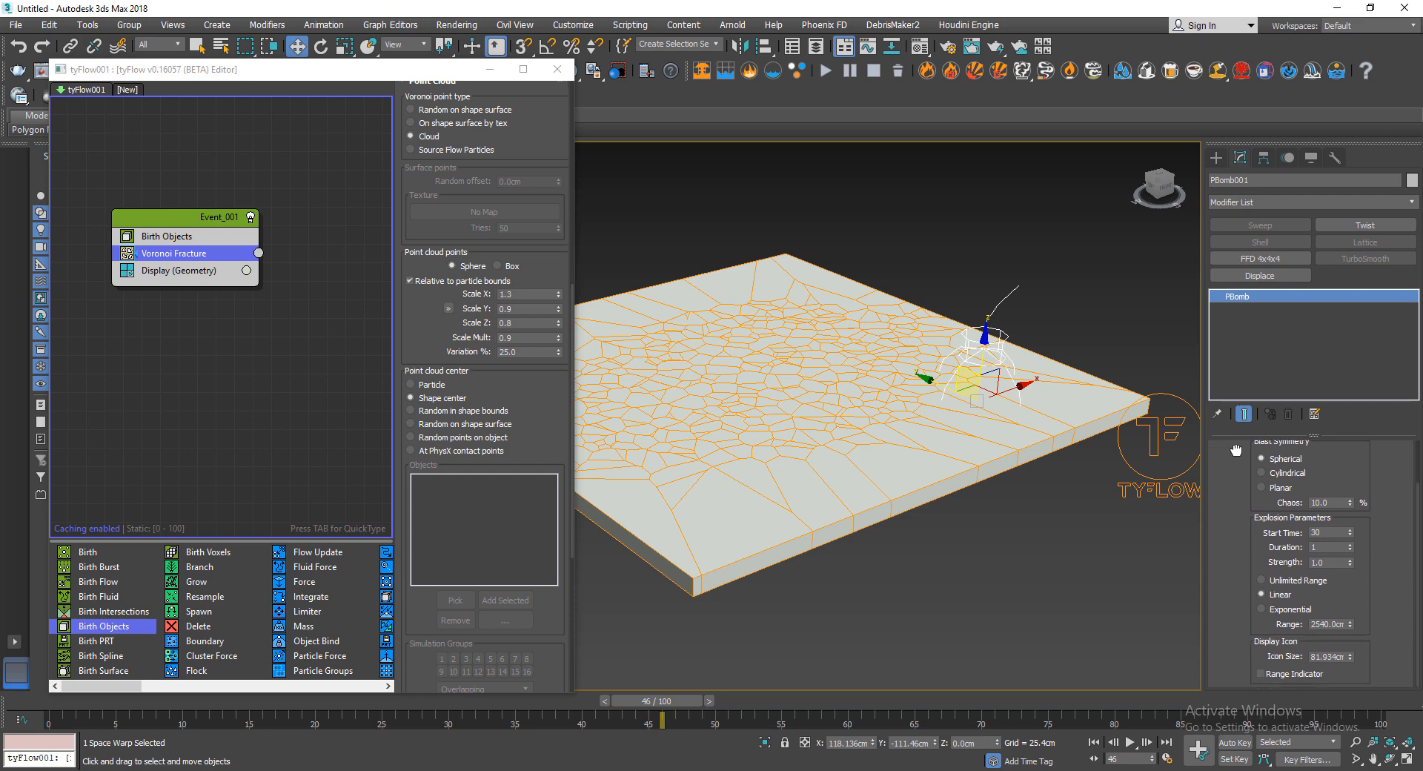
left_click(1287, 674)
left_click_drag(1348, 627, 1314, 696)
- Move the PBomb along the Y axis to about Y -58.5 cm, closer to the slab's middle
mouse_move(1001, 530)
middle_mouse_down("alt")
mouse_move(1065, 622)
mouse_move(1094, 578)
mouse_move(998, 528)
middle_mouse_up("alt")
middle_click_drag(996, 471, 998, 491)
left_click_drag(939, 404, 887, 377)
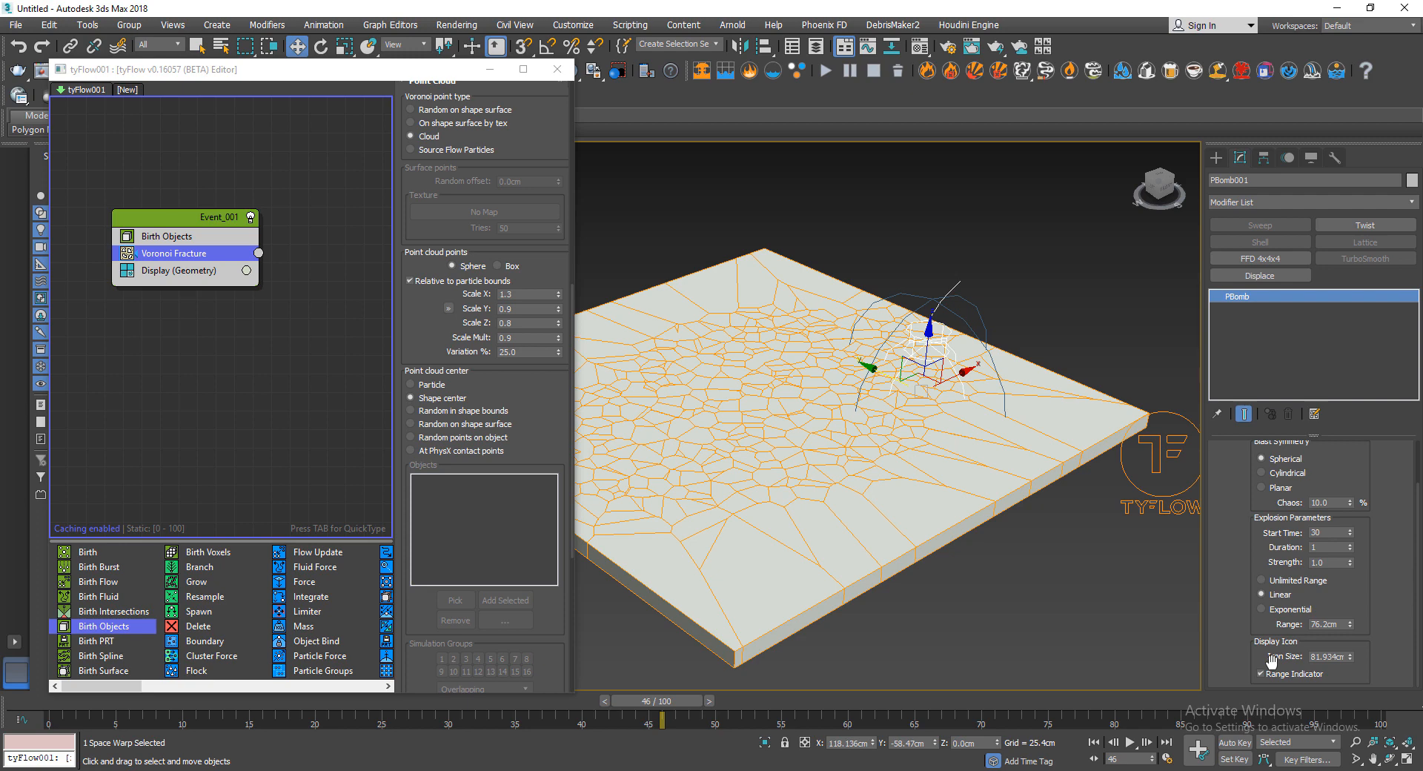
- Add a Force operator to Event_001 and assign the PBomb as its force
mouse_move(335, 712)
left_mouse_down()
mouse_move(267, 711)
mouse_move(341, 712)
left_mouse_up()
left_click(240, 411)
left_click(217, 226)
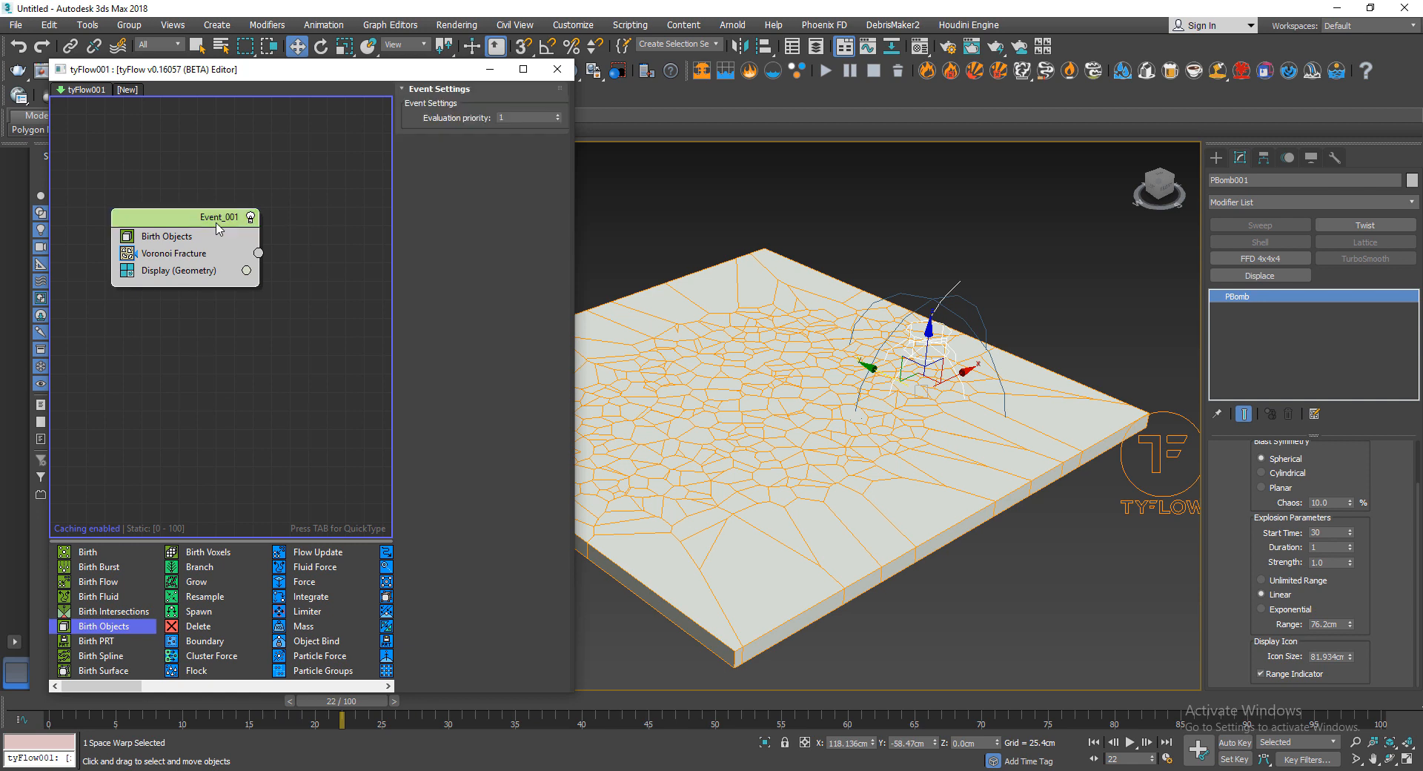
key("Tab")
type("force")
key("Return")
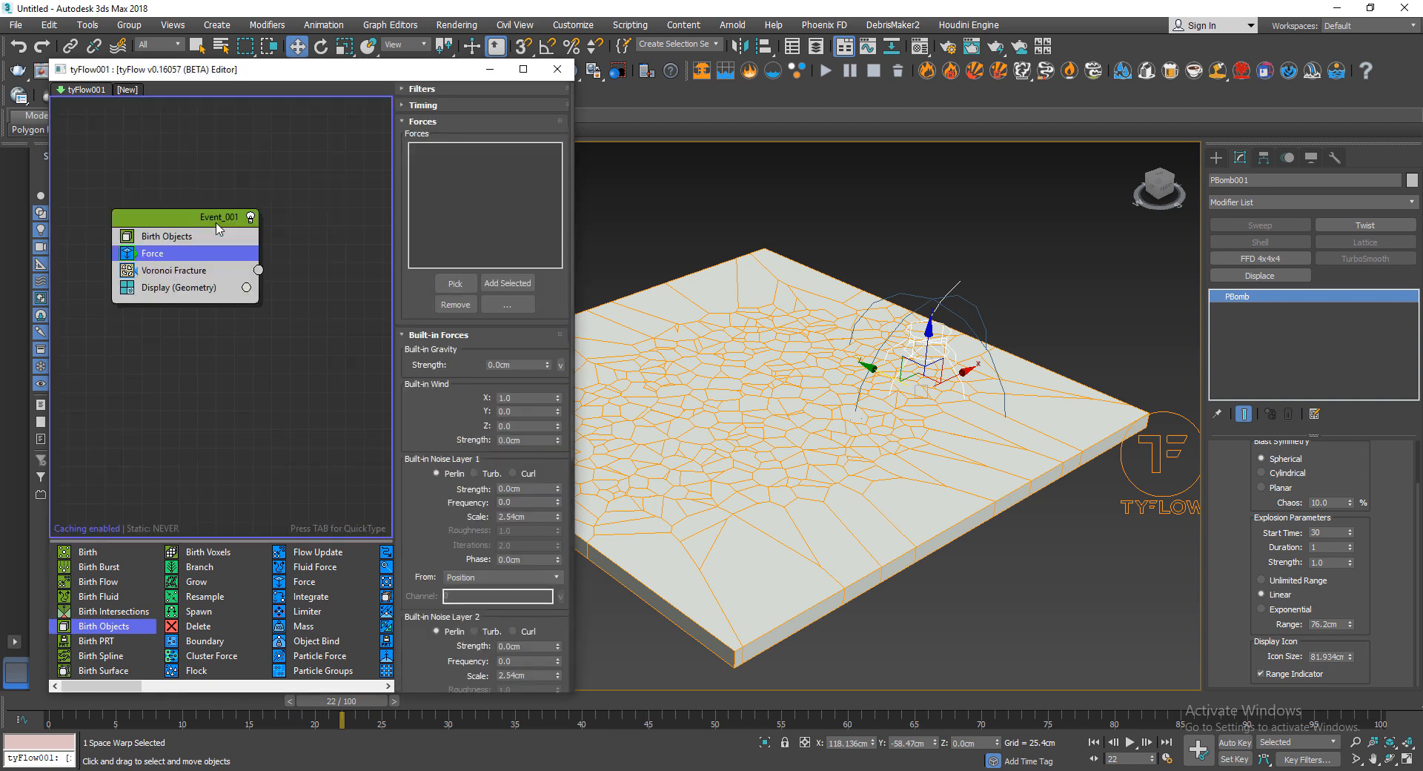
left_click(469, 281)
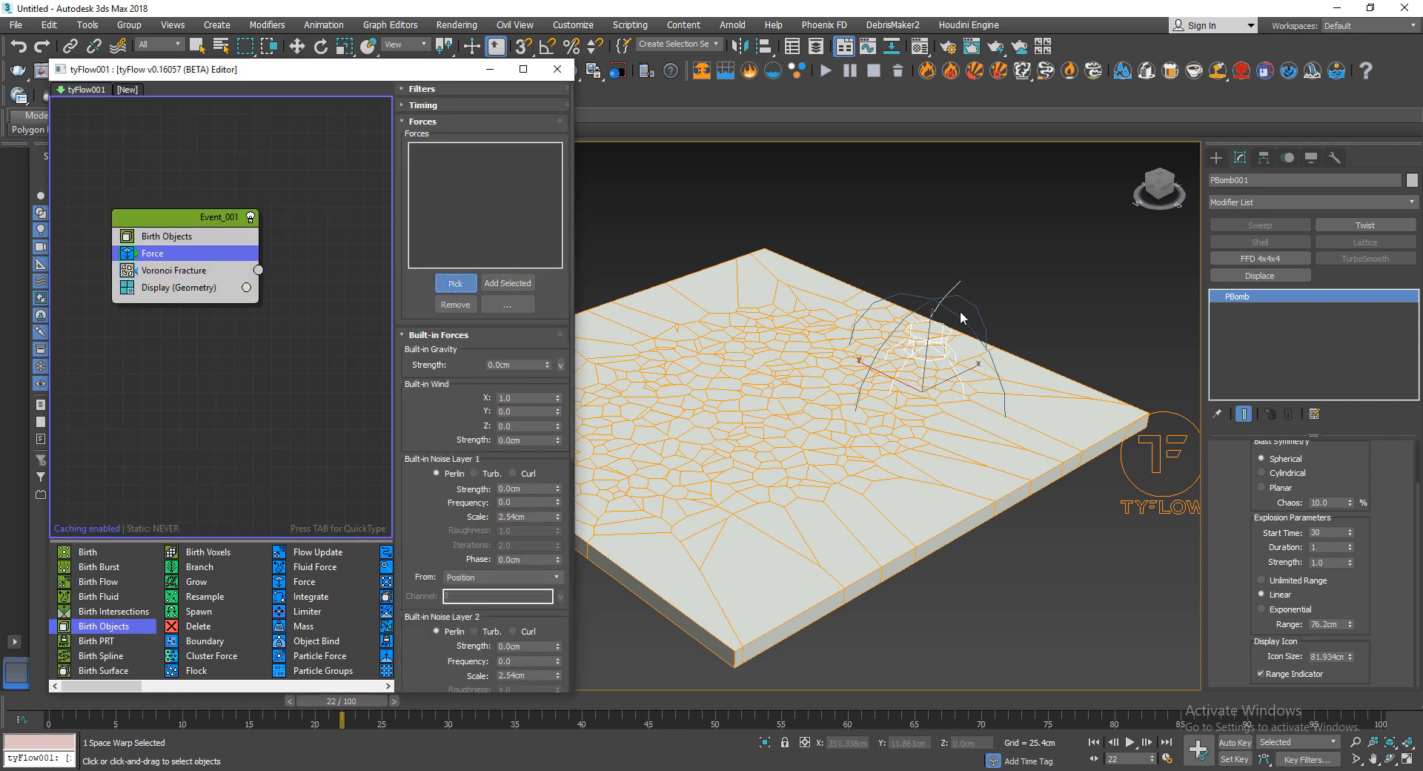
left_click(941, 346)
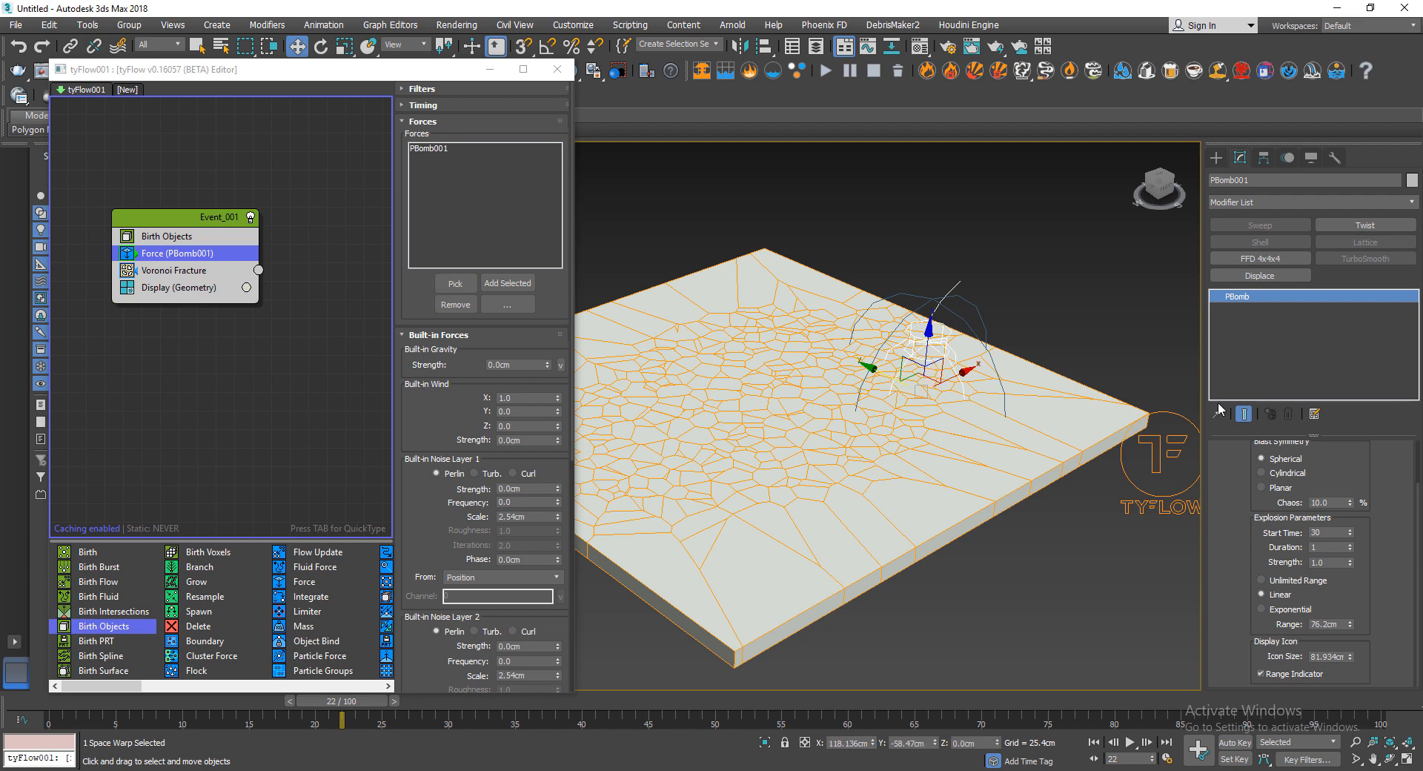
- Scrub the timeline past frame 30 to preview the blast and lower the PBomb to about Z -19.4 cm
scroll(1326, 518, "up", 1)
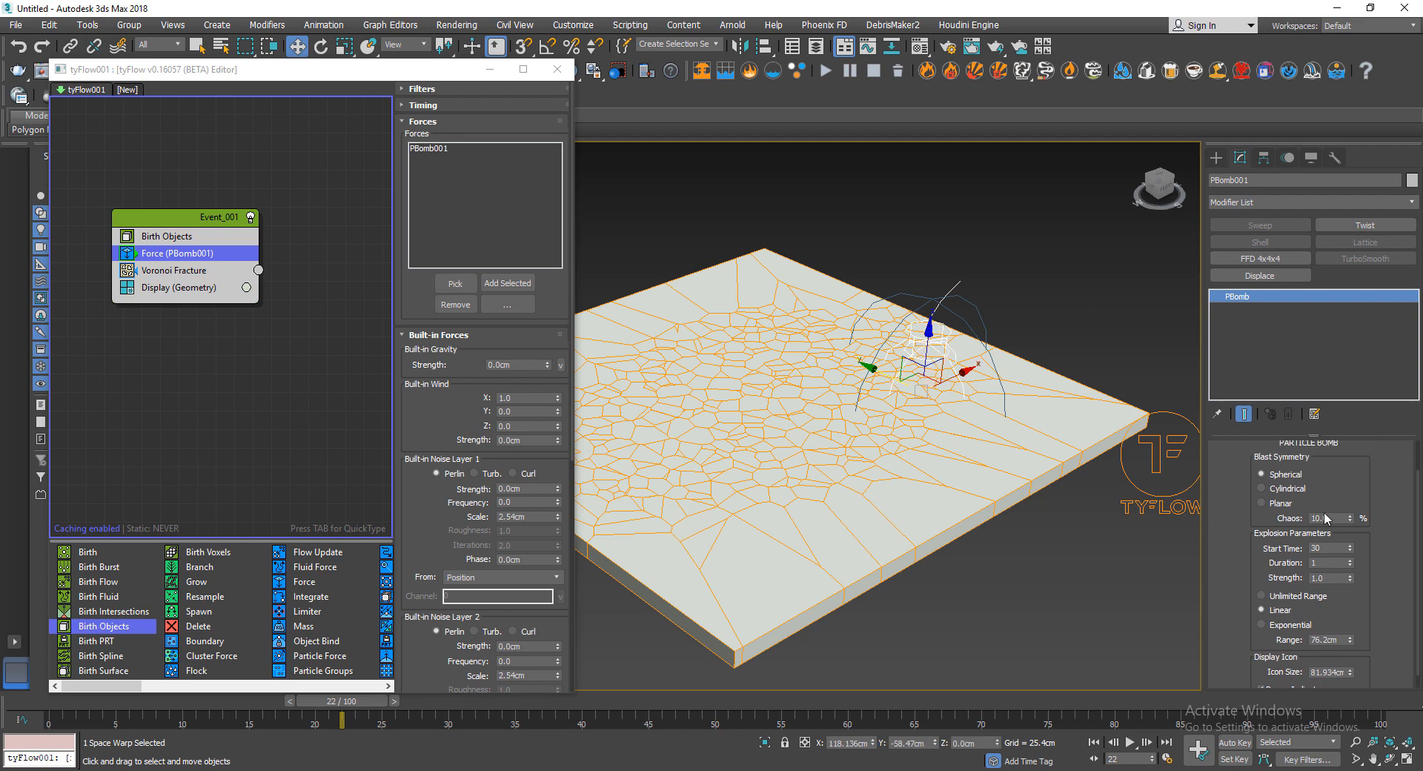
left_click_drag(338, 694, 669, 680)
key("slash")
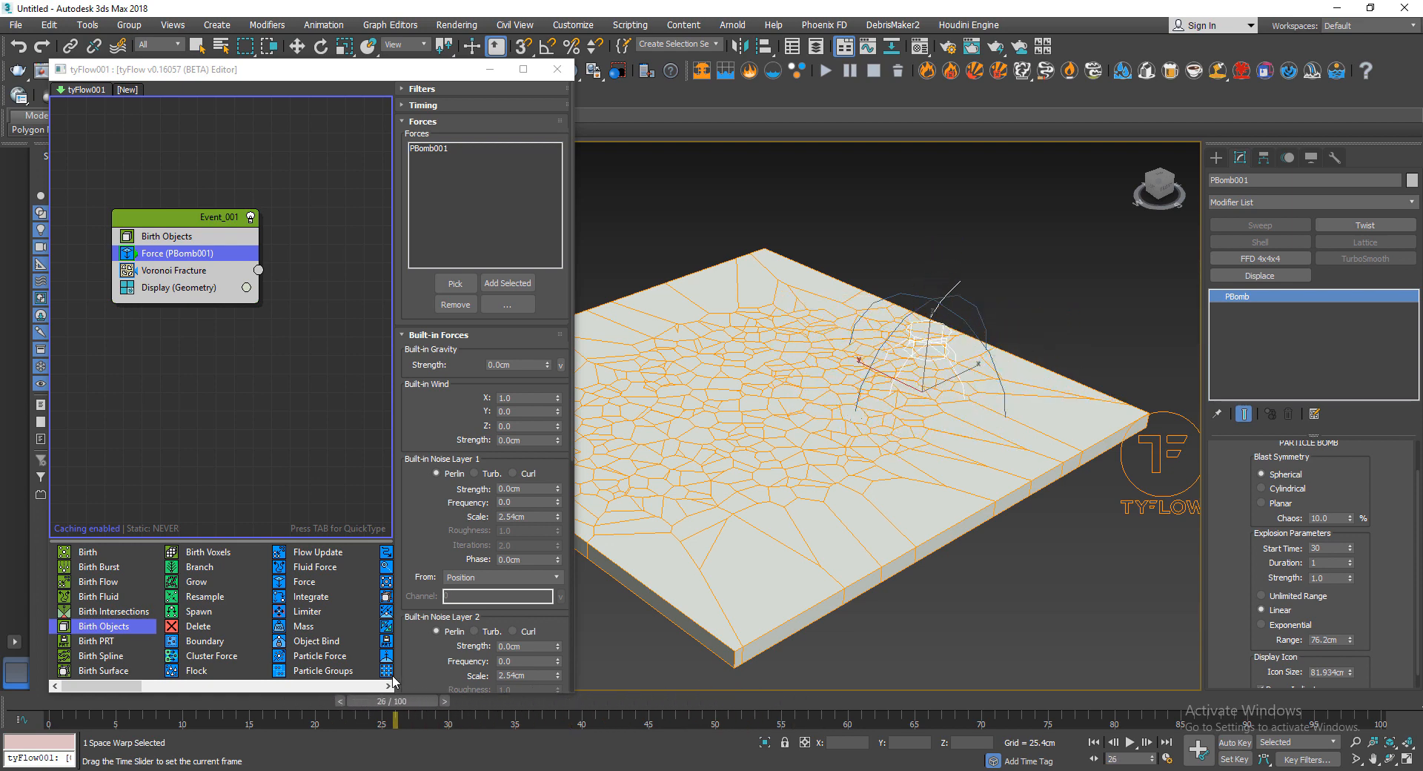
left_click_drag(391, 697, 621, 636)
key("w")
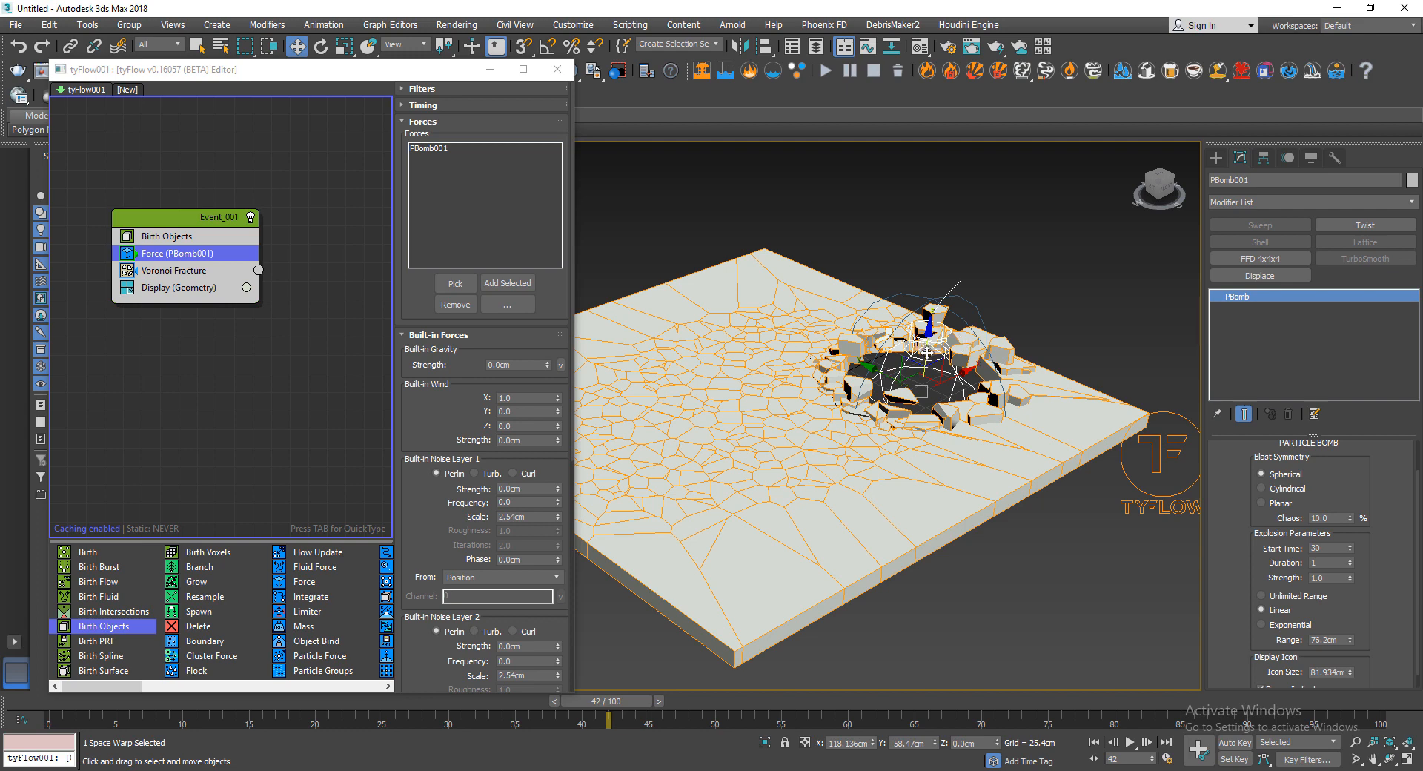
left_click_drag(927, 352, 925, 377)
left_click_drag(575, 705, 420, 697)
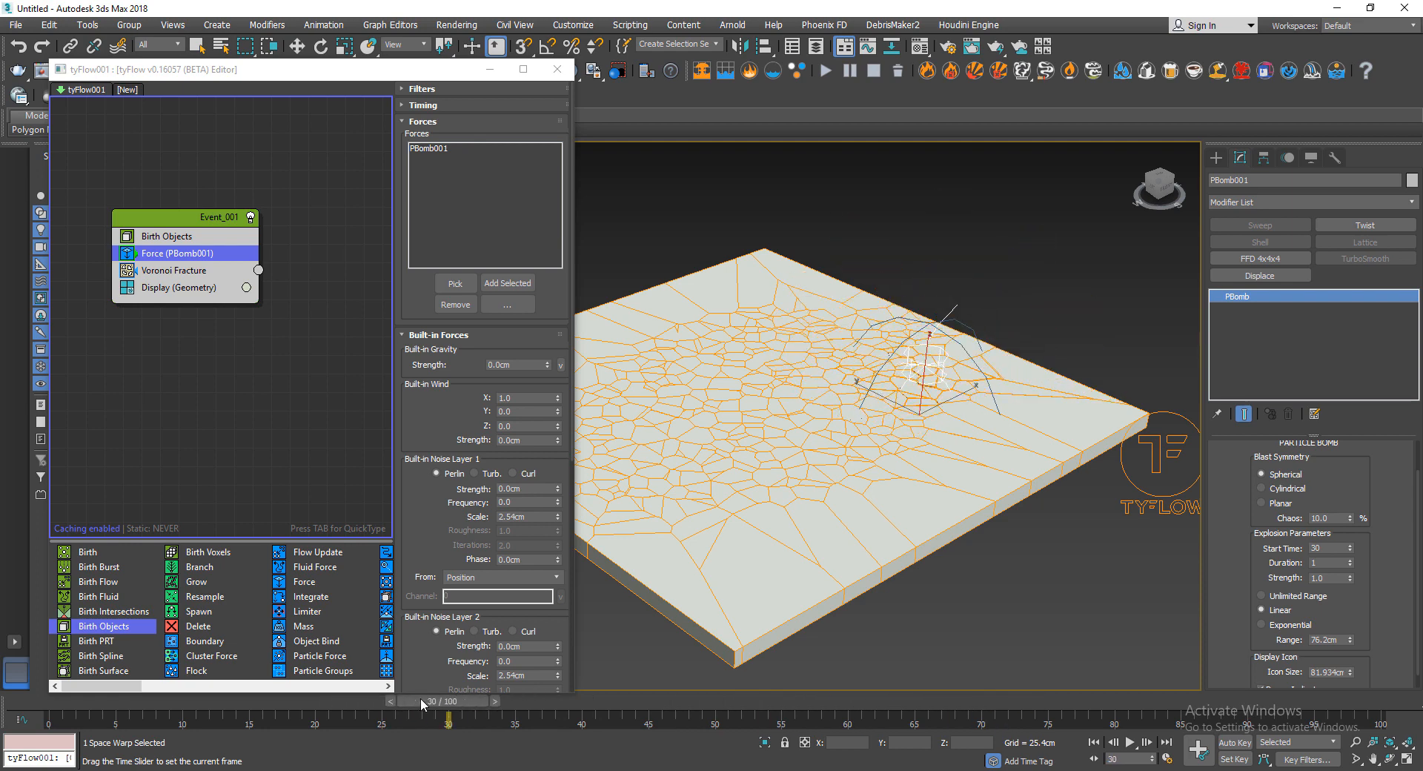
- Set the PBomb's Strength to 10 and scrub around frame 30 to check the blast
double_click(1327, 578)
type("10")
key("Return")
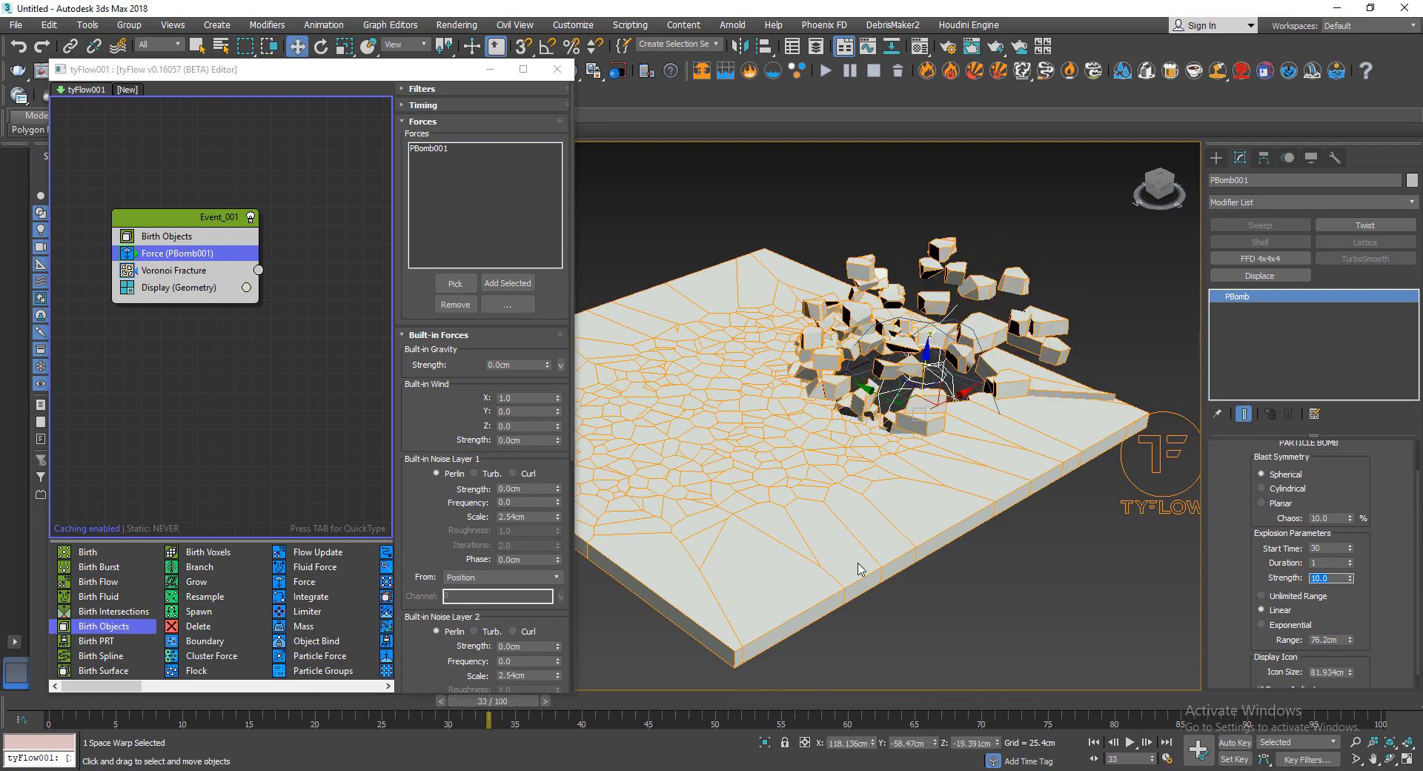
left_click_drag(515, 701, 446, 721)
- Add a PhysX Shape operator to Event_001 and scrub to frame 32 to preview the collisions
left_click(261, 429)
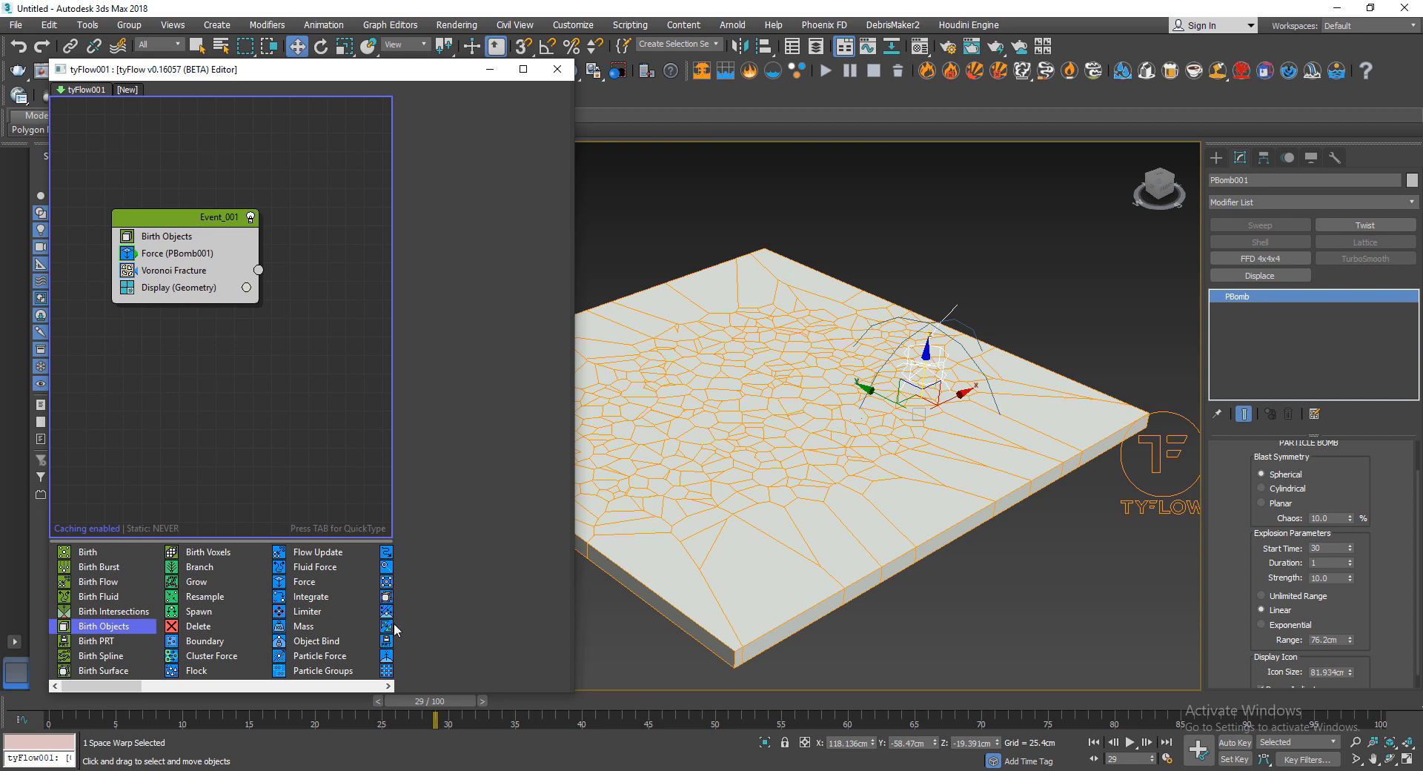
left_click(198, 216)
key("Tab")
type("phsy")
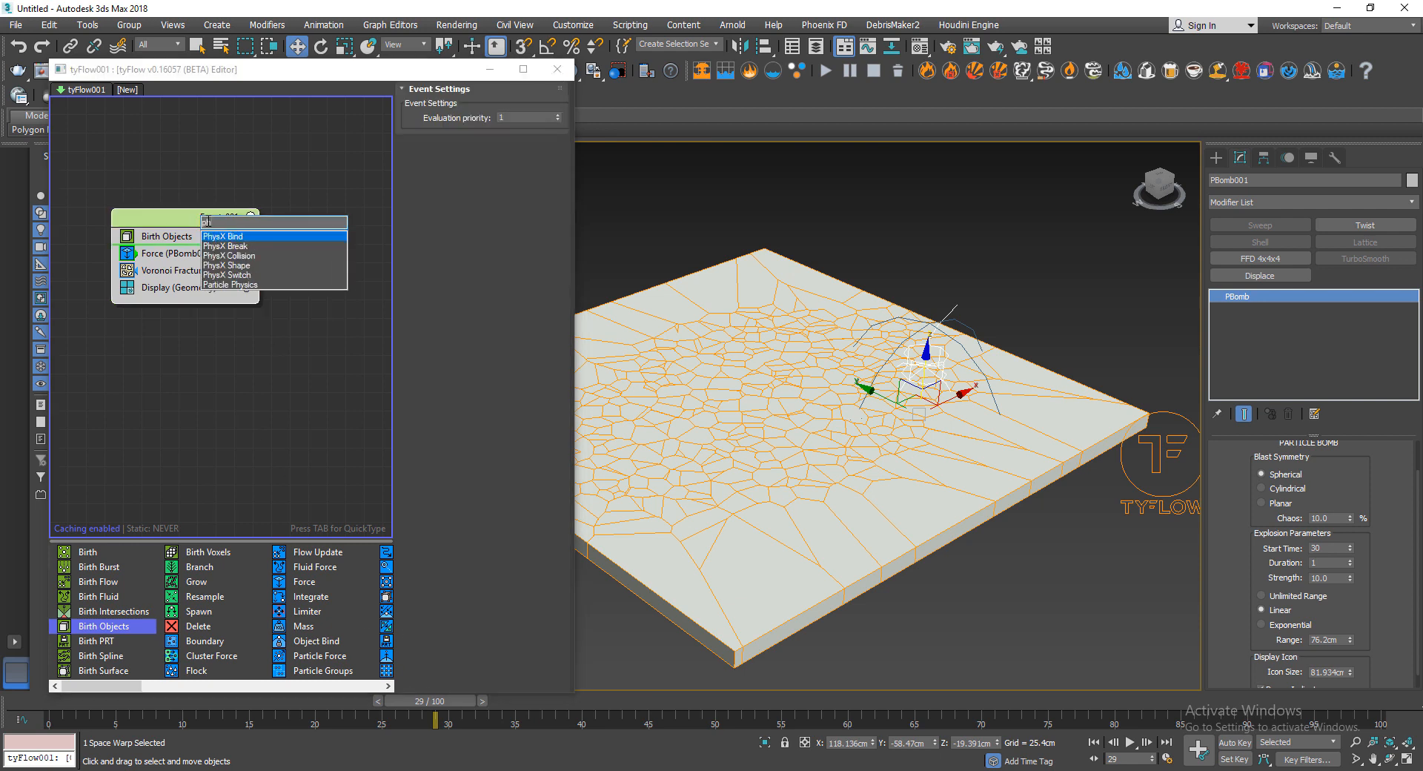
key("BackSpace")
left_click(252, 266)
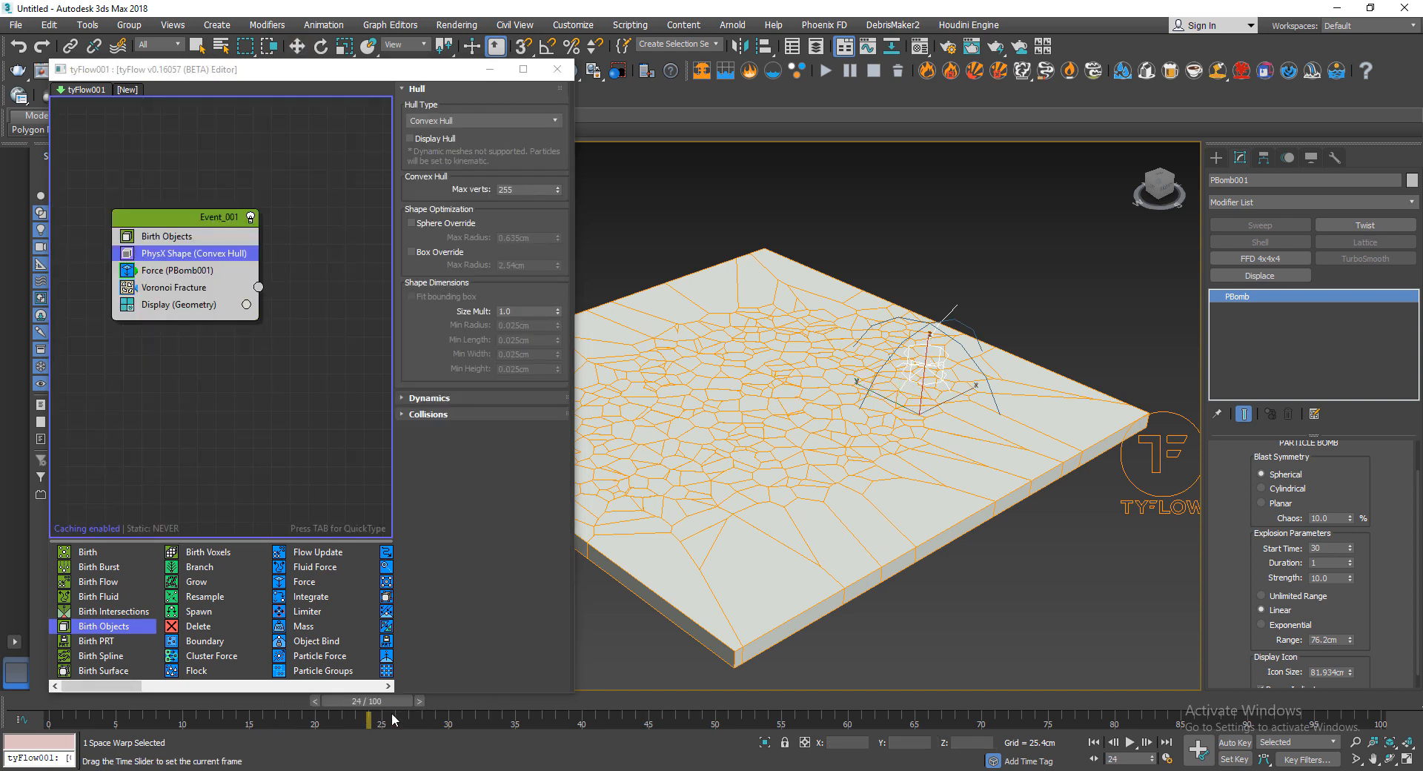
mouse_move(482, 702)
left_mouse_down()
mouse_move(756, 691)
mouse_move(450, 692)
mouse_move(745, 718)
mouse_move(482, 713)
mouse_move(833, 730)
mouse_move(461, 730)
mouse_move(559, 737)
mouse_move(482, 737)
mouse_move(530, 728)
mouse_move(475, 722)
left_mouse_up()
key("w")
- Raise the PBomb's Strength to 20 and play the animation from before the blast
double_click(1327, 577)
type("20")
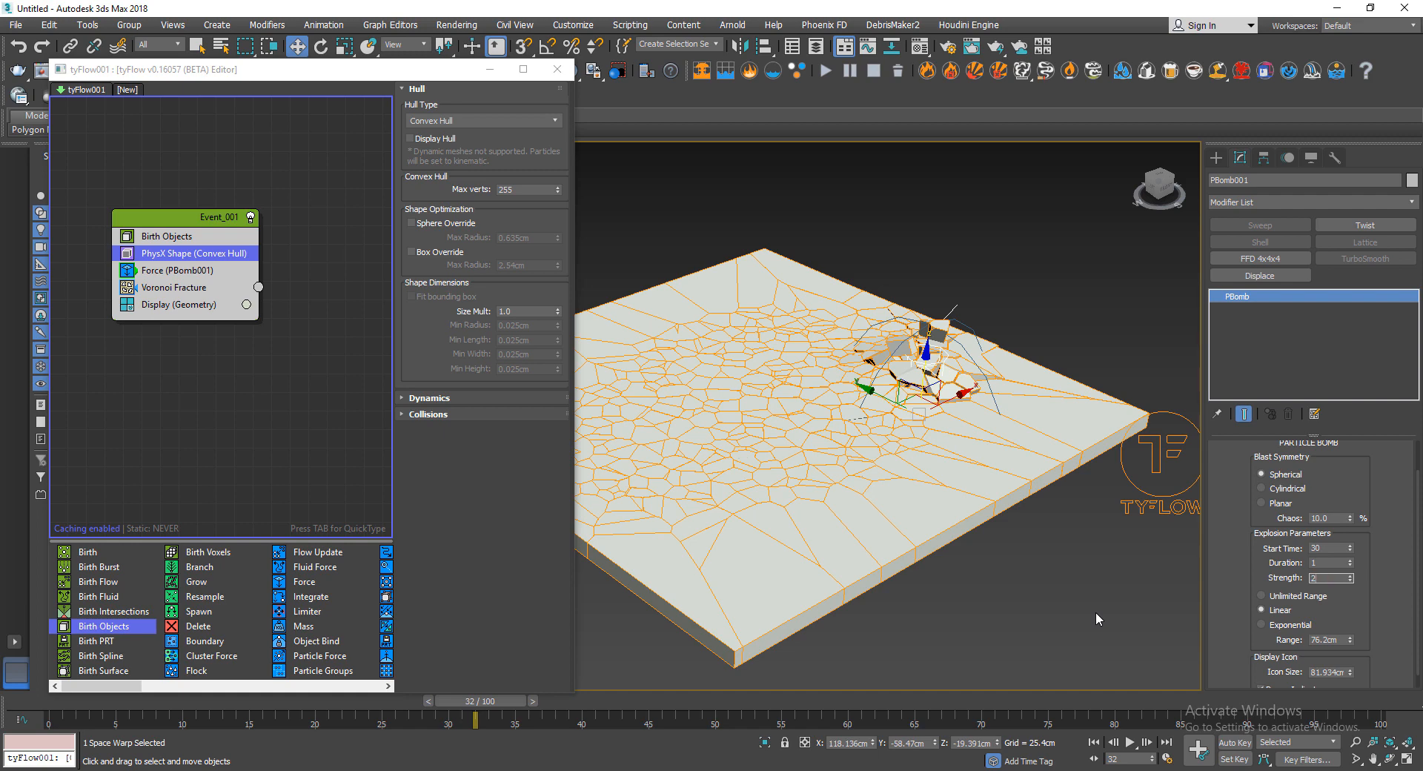
key("Return")
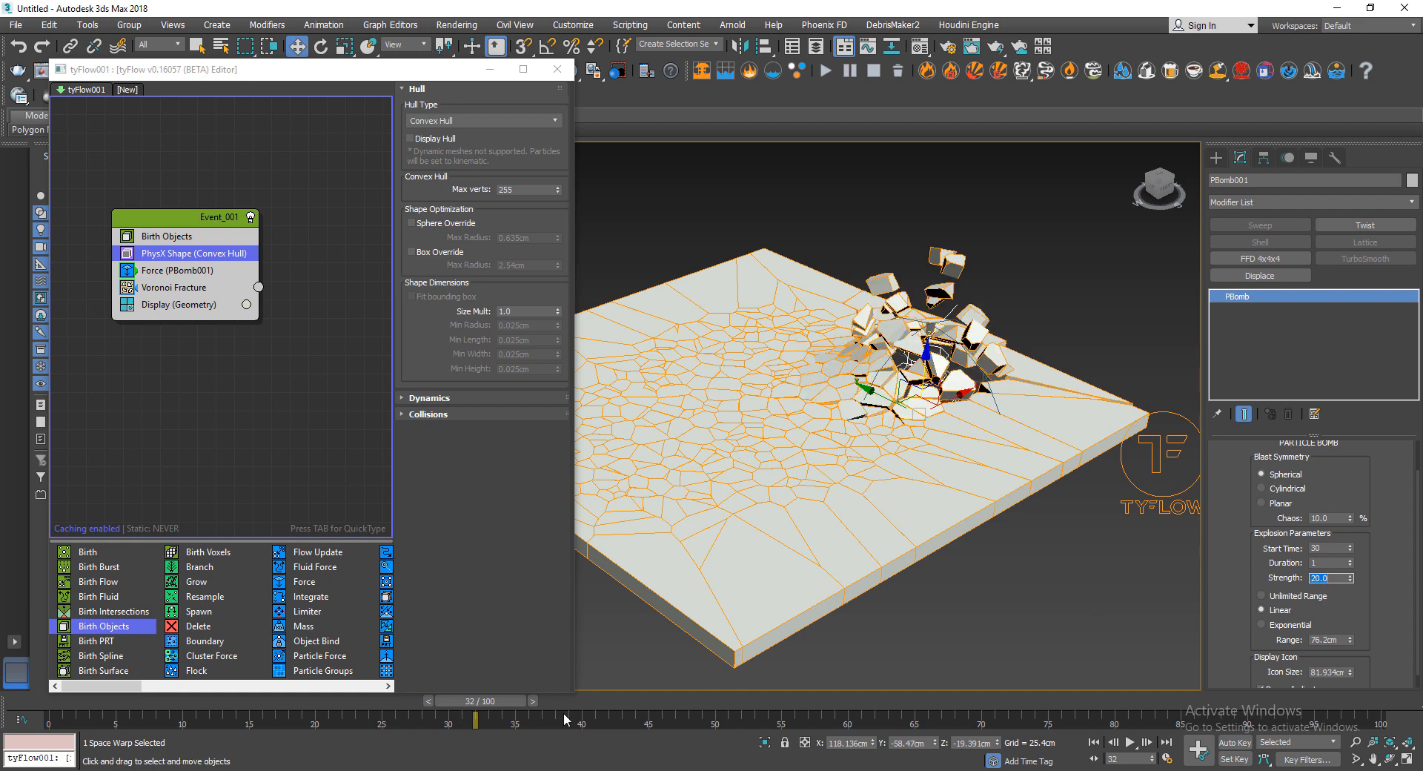
left_click_drag(376, 702, 416, 702)
key("slash")
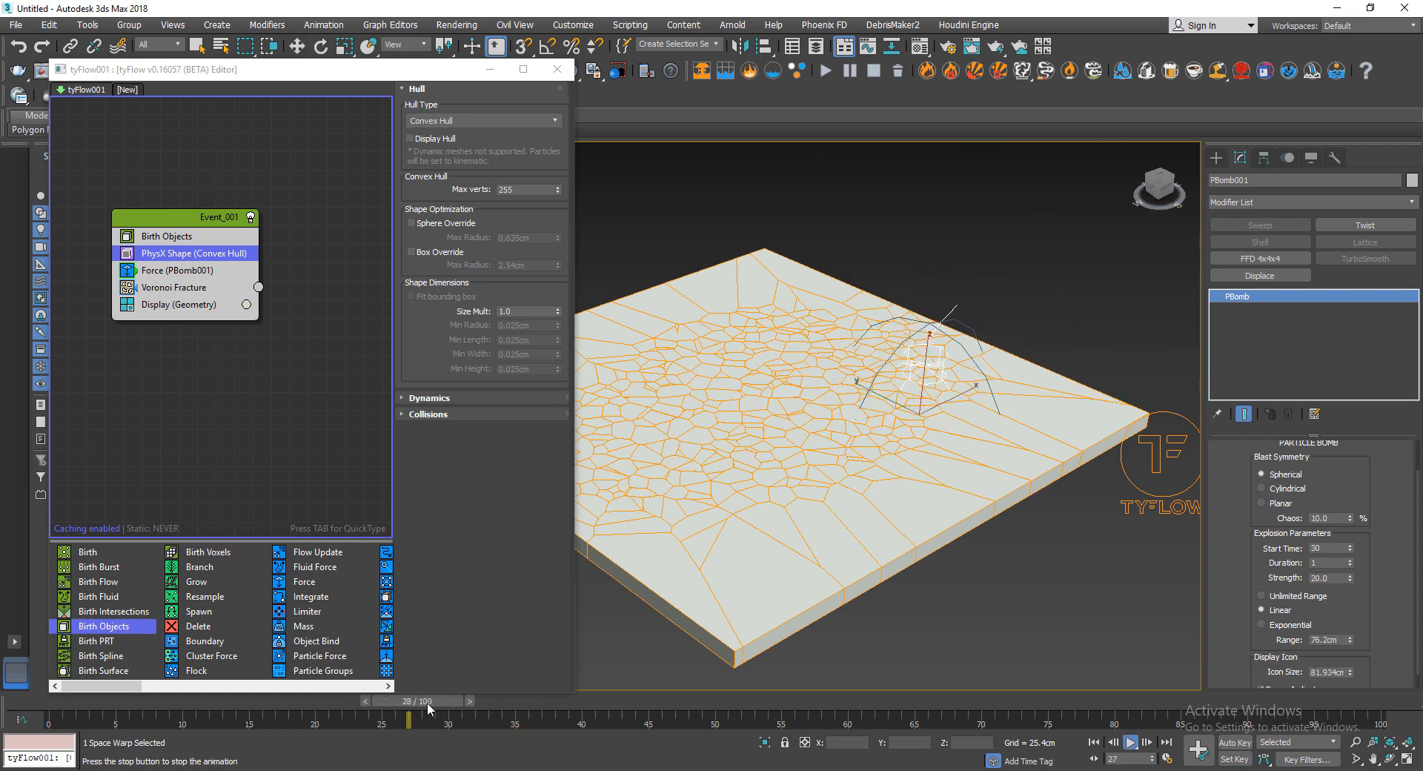
key("slash")
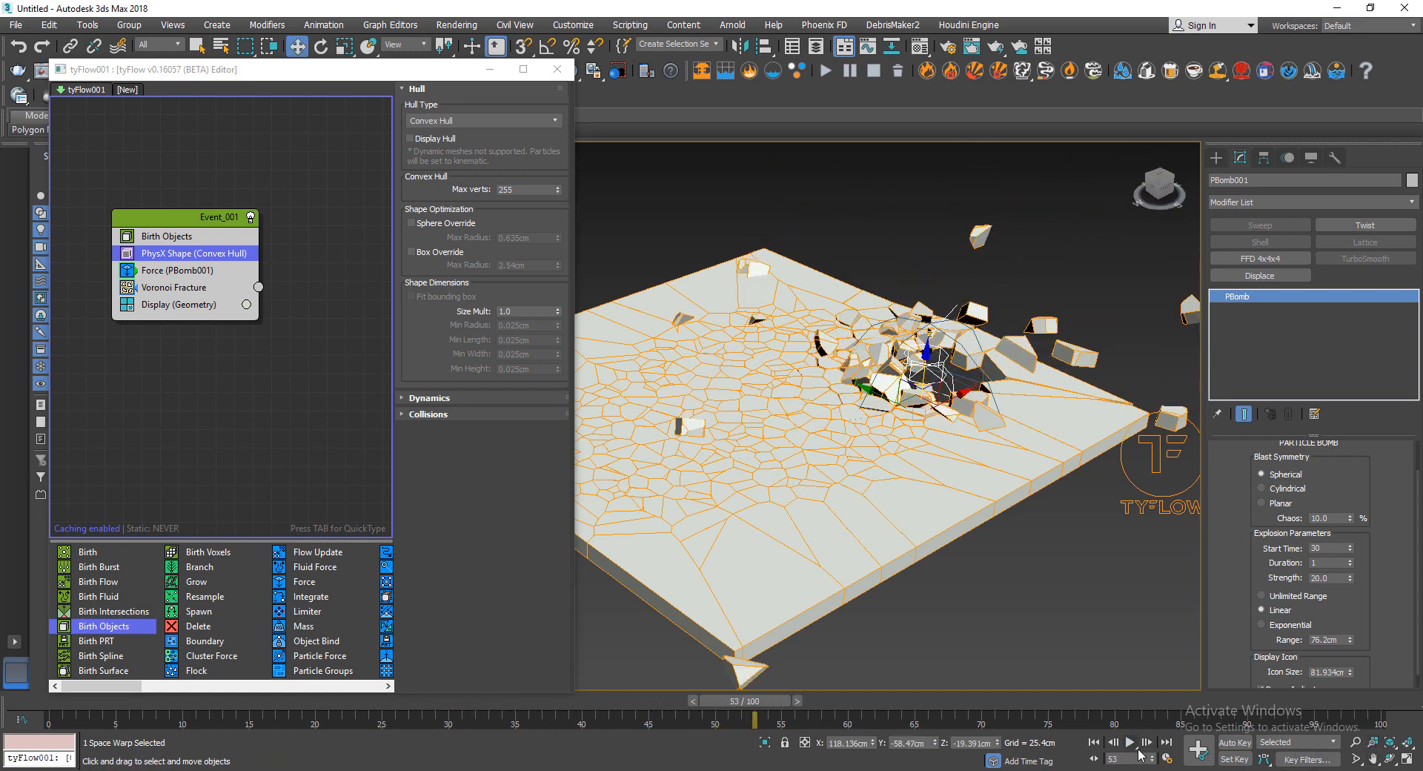
- Turn off Real Time playback in the time configuration and replay the explosion up to frame 32
left_click(1169, 760)
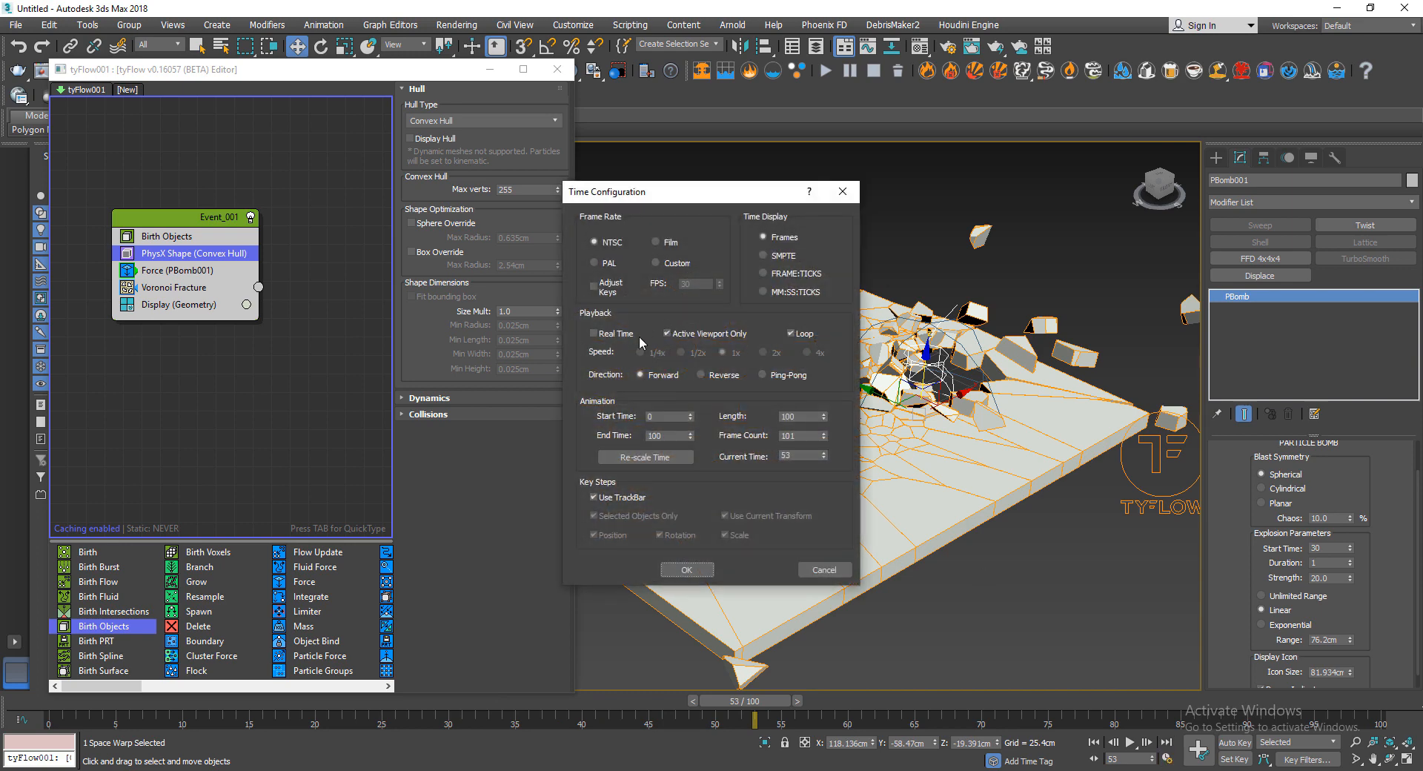
left_click(602, 339)
left_click(686, 570)
left_click(371, 704)
key("slash")
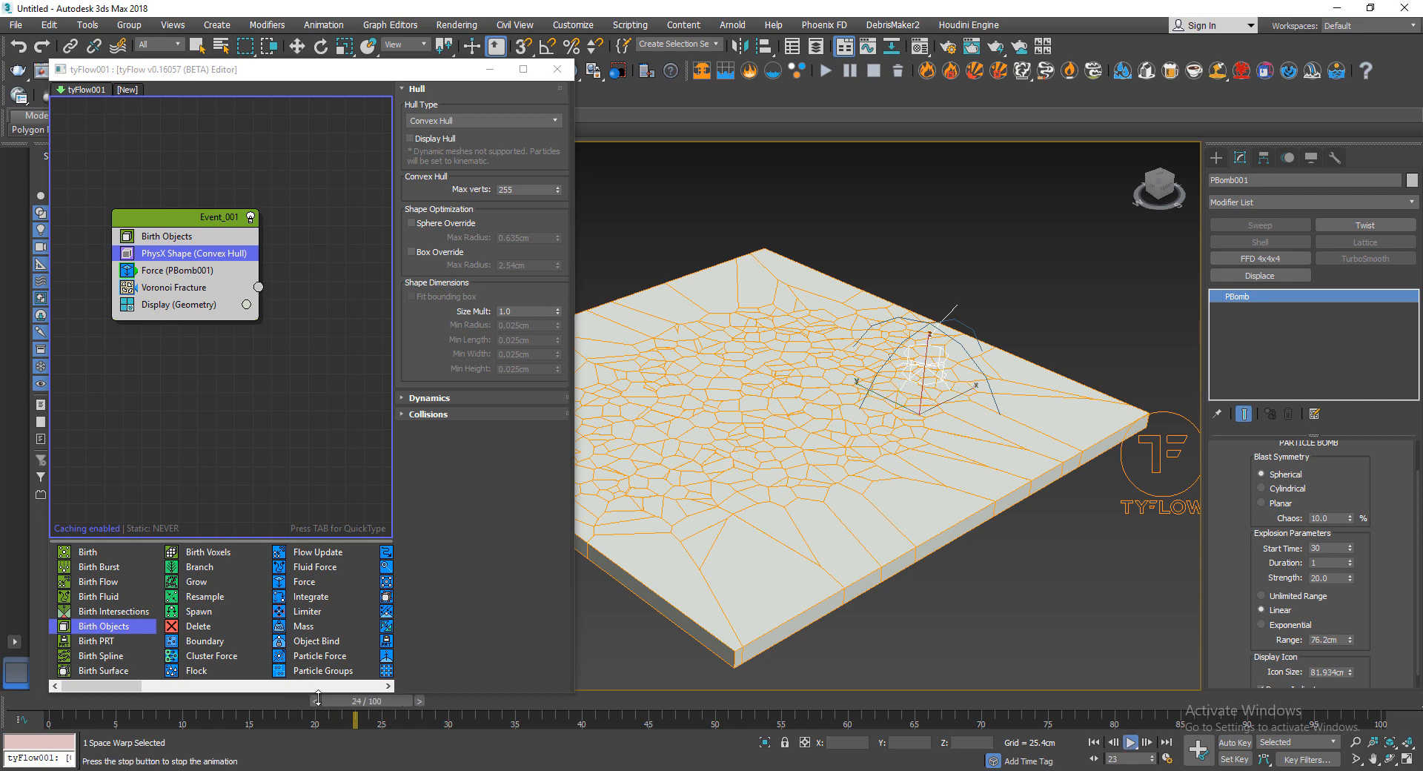
left_click_drag(404, 704, 475, 700)
key("w")
- Add a Particle Physics operator to Event_001 with particle collisions enabled
left_click(273, 388)
left_click(197, 222)
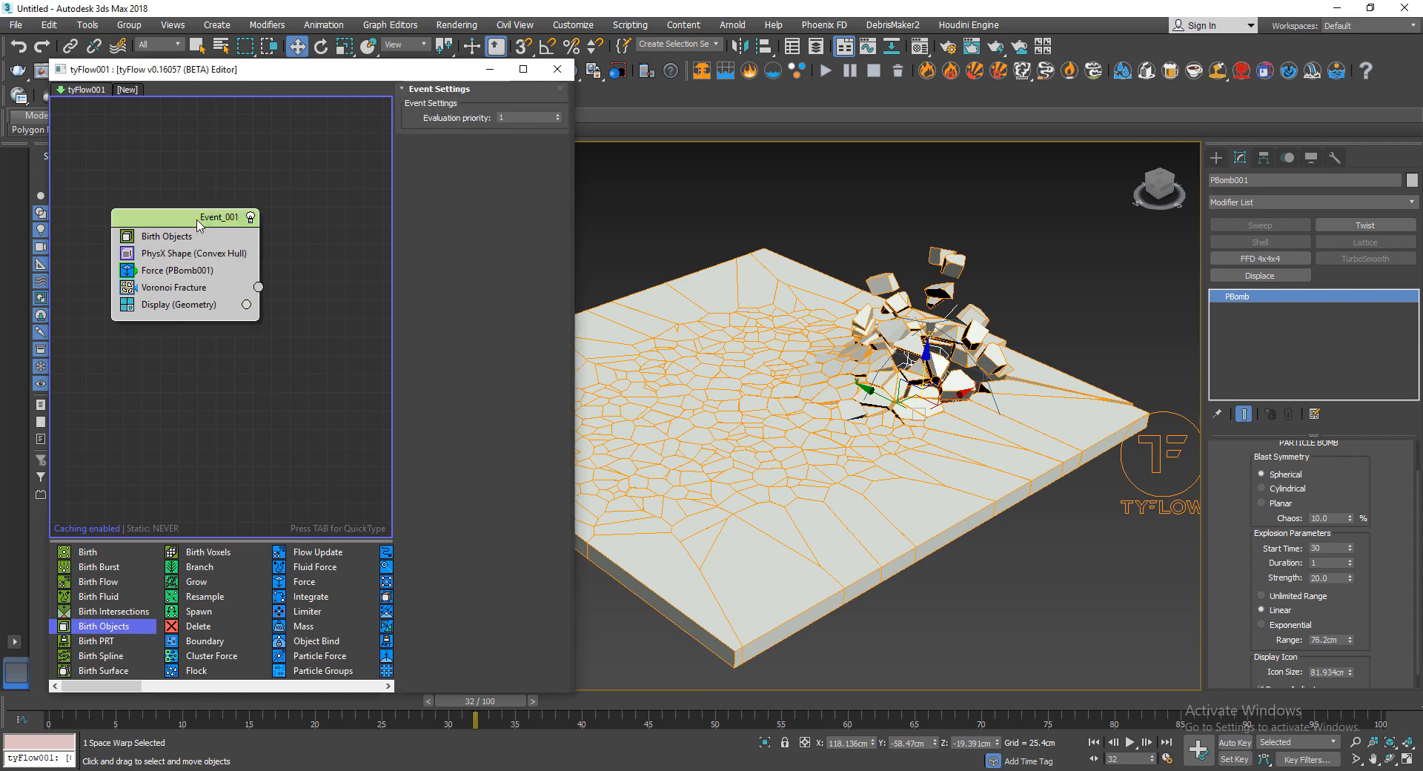
key("Tab")
type("par")
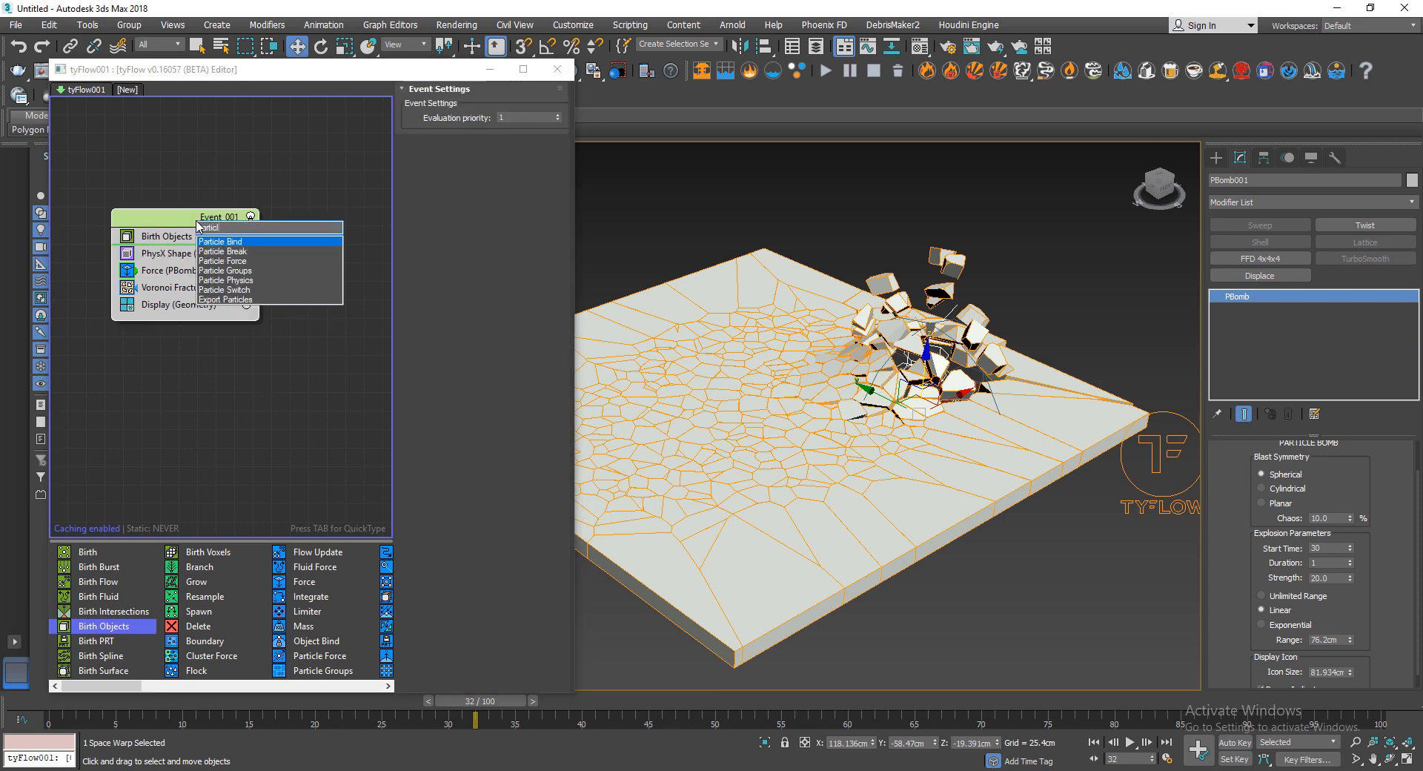
left_click(235, 280)
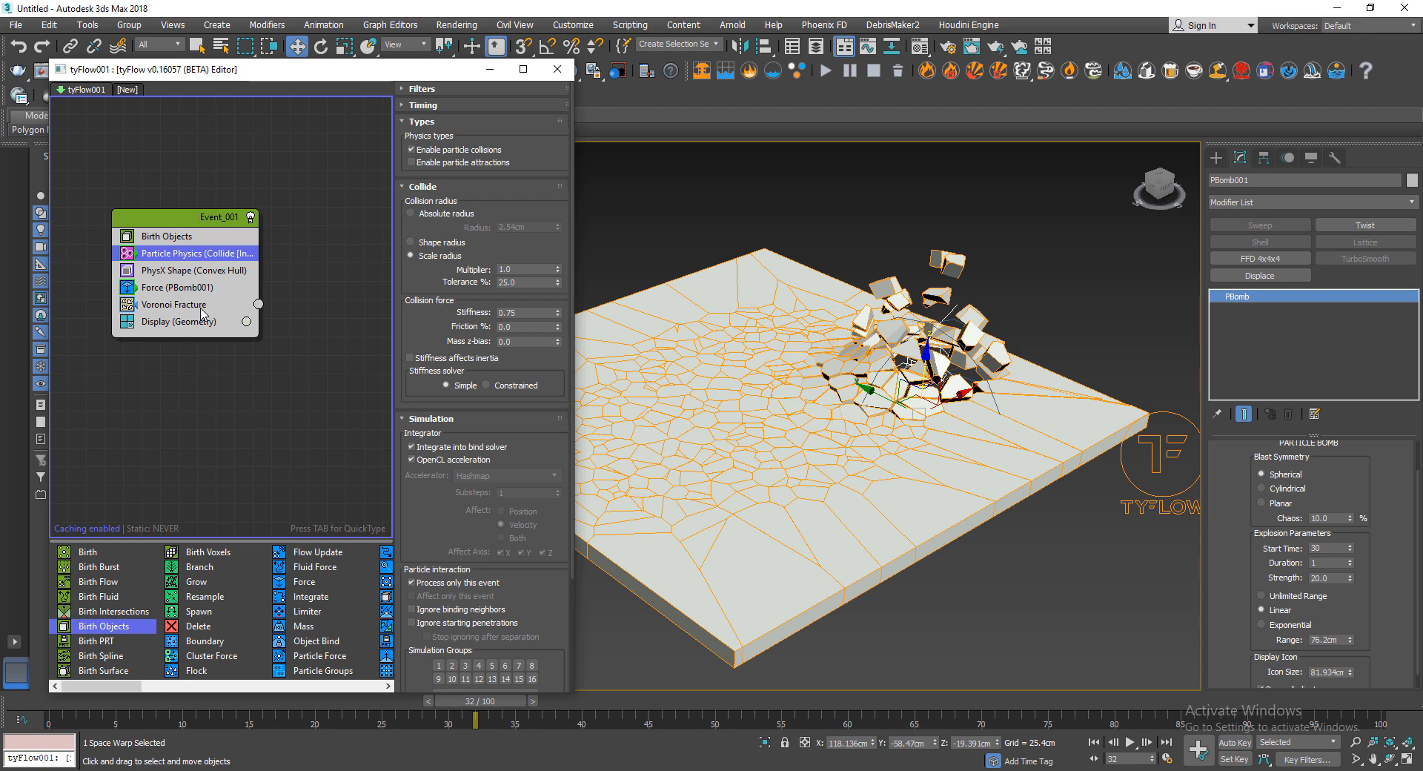
- Scrub through the explosion, return to frame 0 and set the PBomb's Start Time to 10
left_click_drag(375, 715, 502, 715)
key("w")
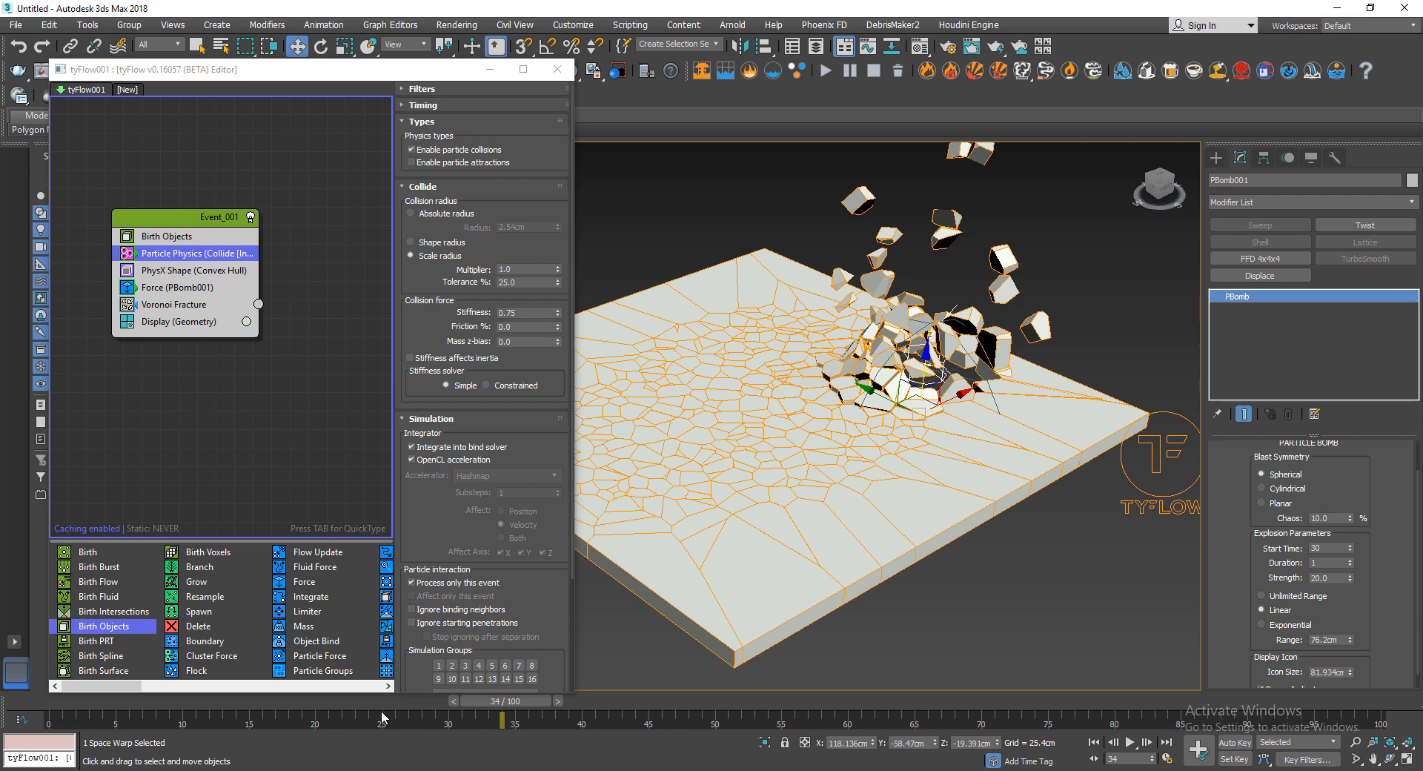
left_click_drag(383, 716, 45, 693)
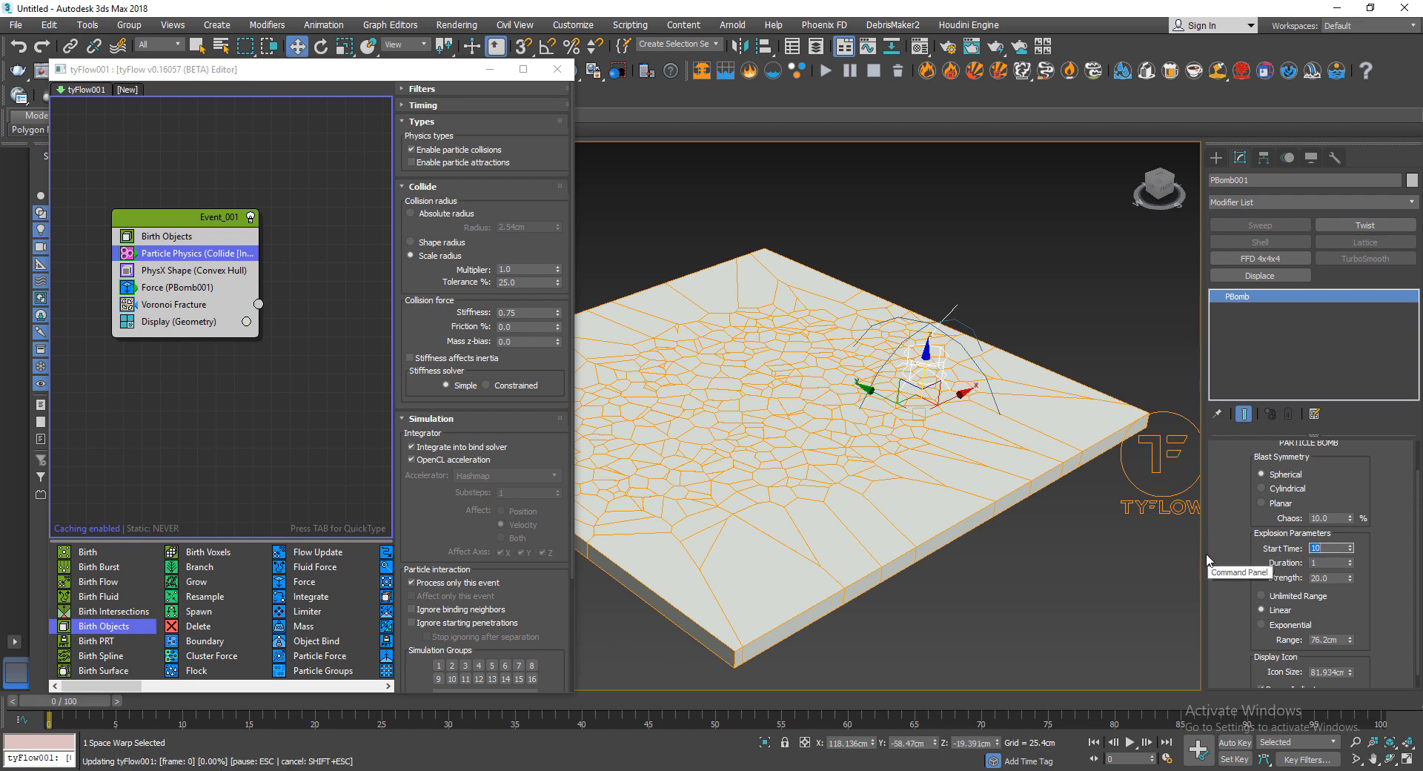
- Clone the PBomb and place the copy across the slab at about X -64.2 cm, Y 66.9 cm
left_click(989, 339)
left_click(936, 361)
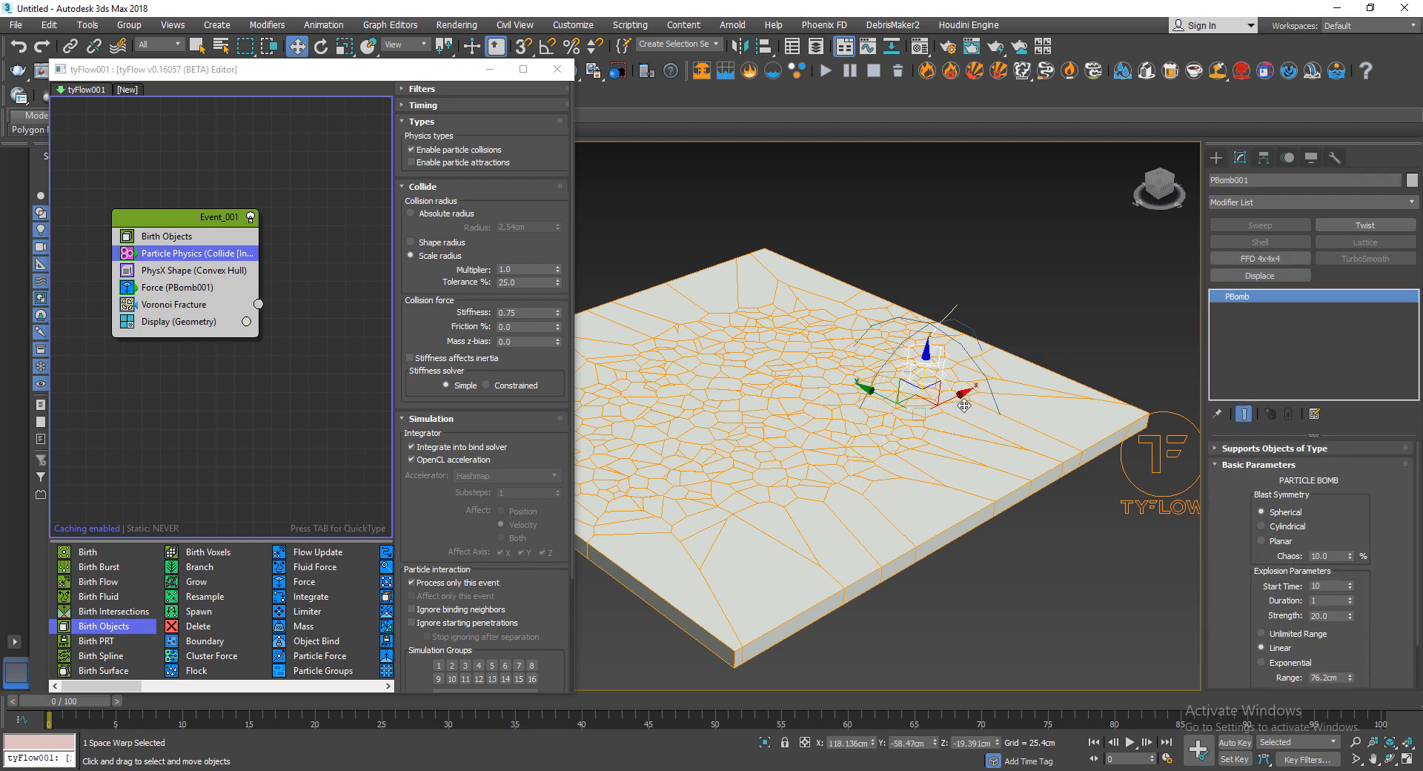
left_click_drag(957, 404, 774, 478)
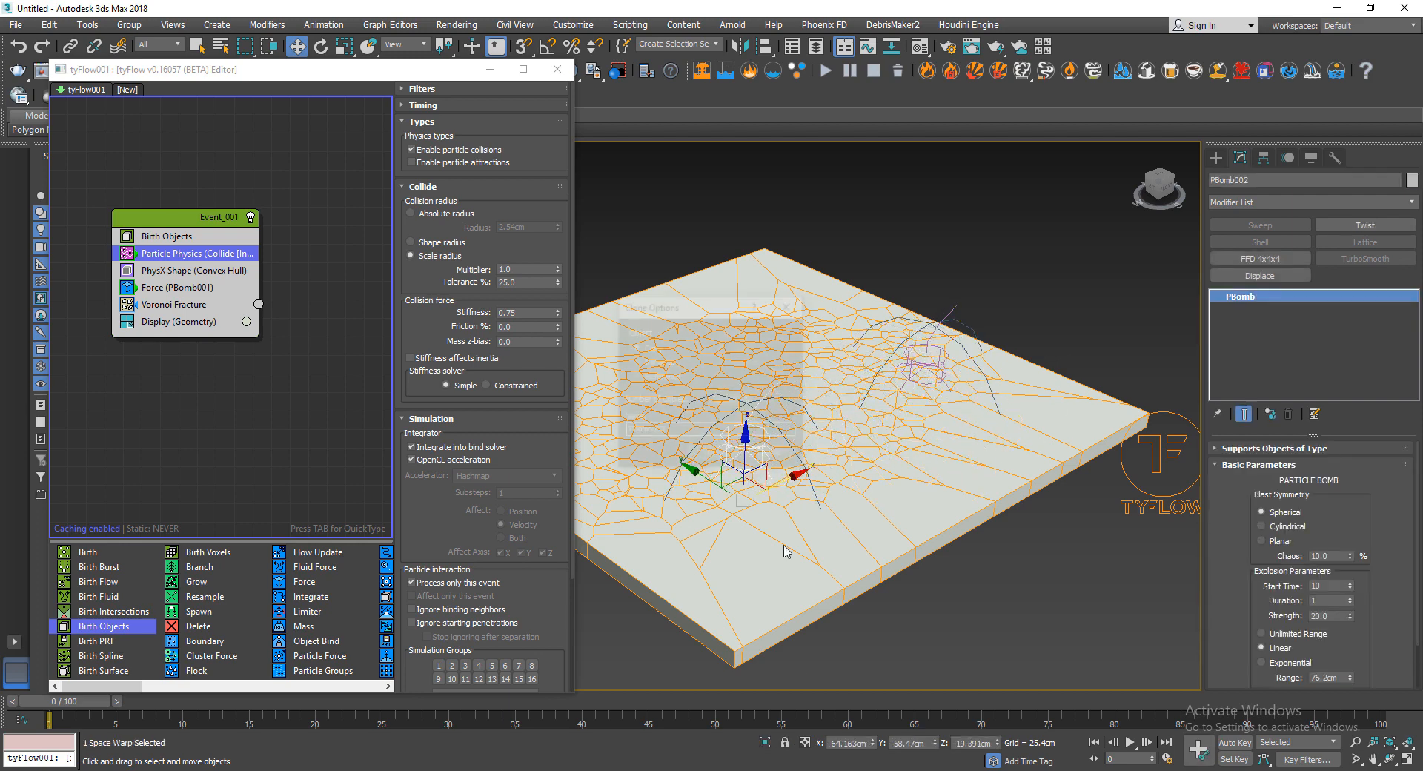
left_click(708, 455)
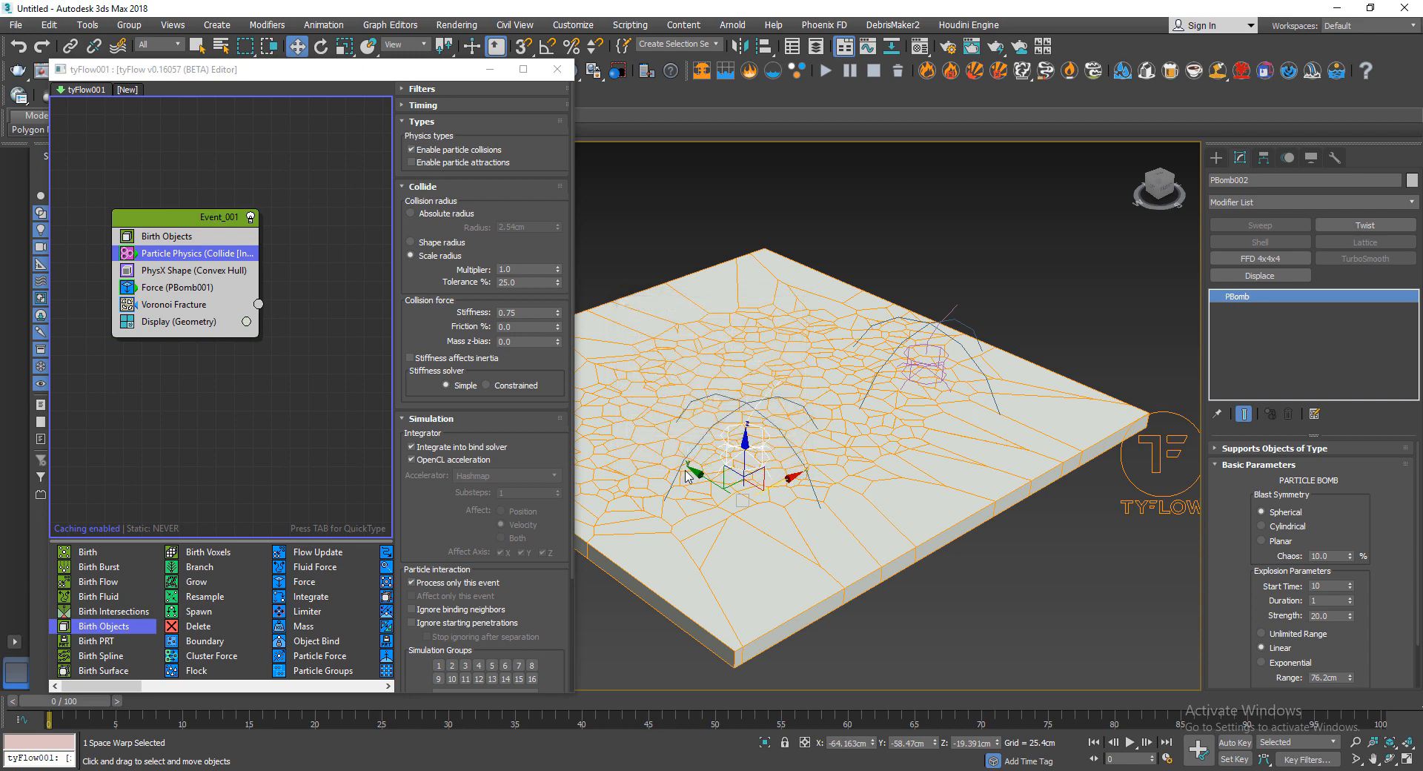
left_click_drag(693, 474, 587, 411)
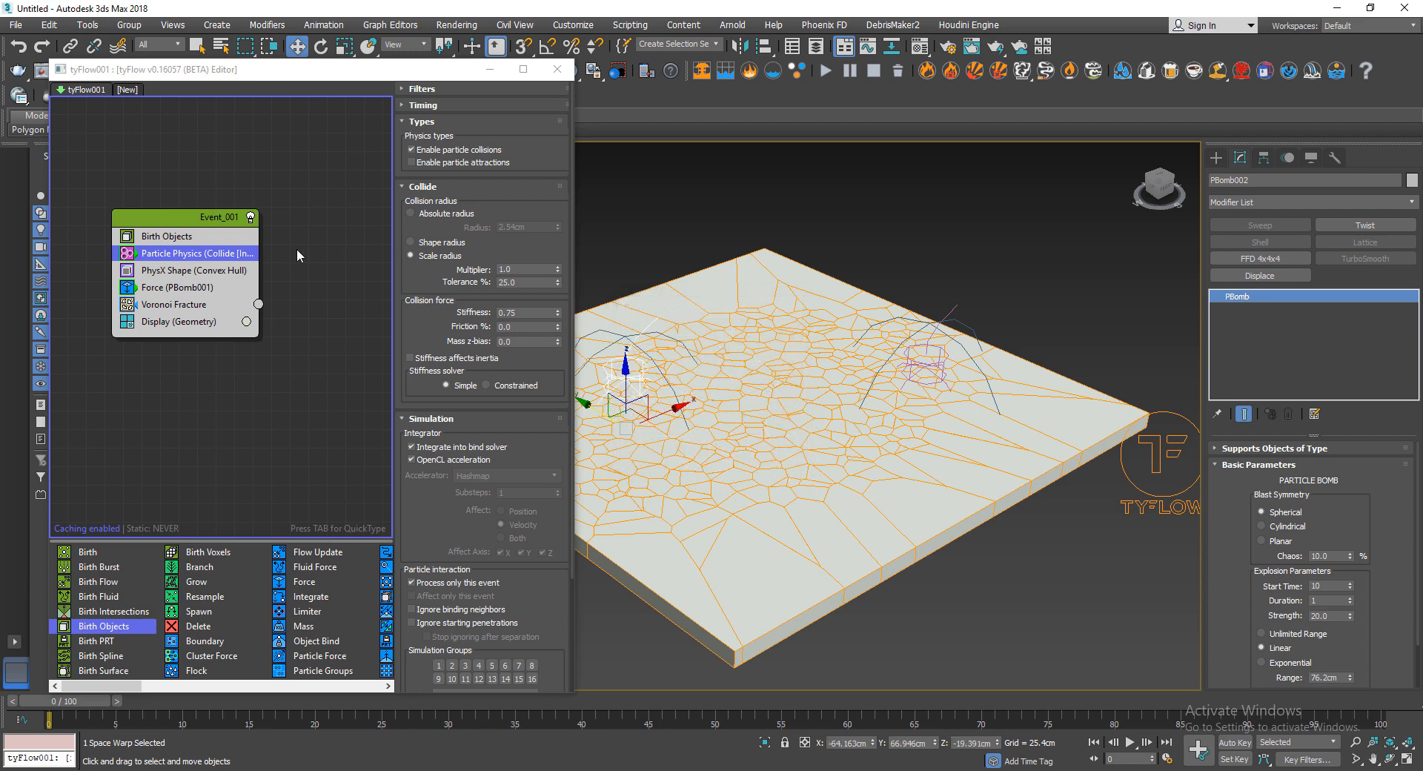
- Add the second PBomb to the forces list of Event_001's Force operator
left_click(178, 287)
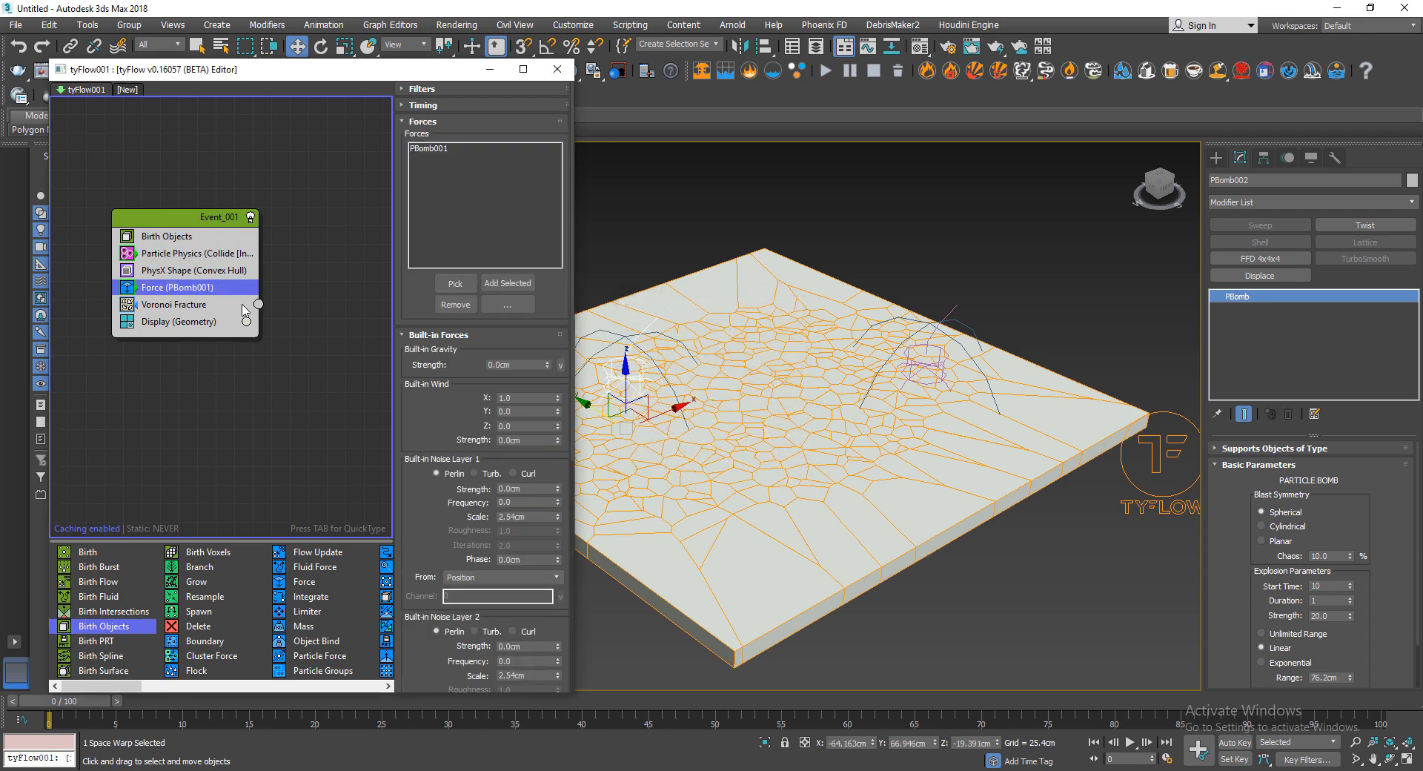
left_click(455, 283)
left_click(616, 387)
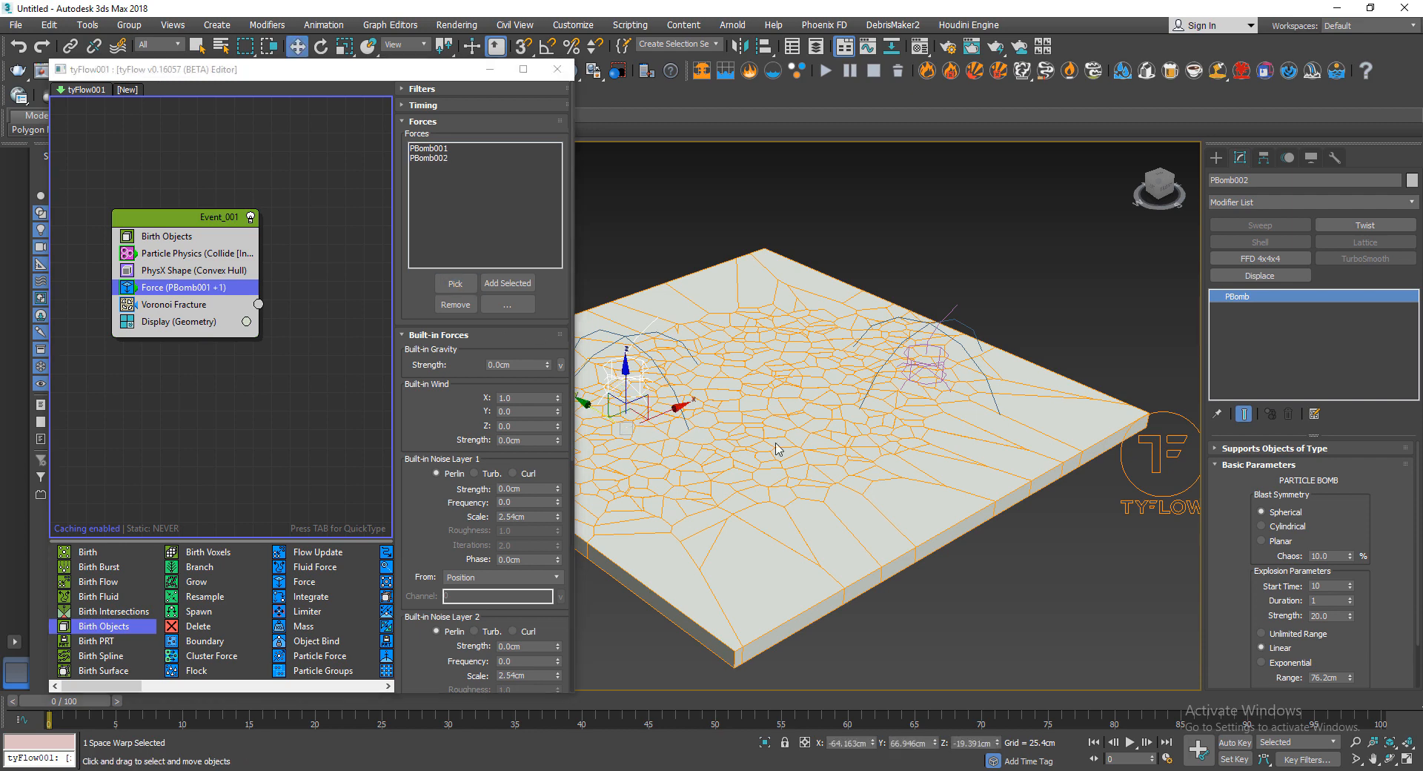
- Set the second PBomb's Start Time to 20 and scrub the timeline to frame 9
left_click(1331, 586)
middle_click_drag(845, 519, 908, 511)
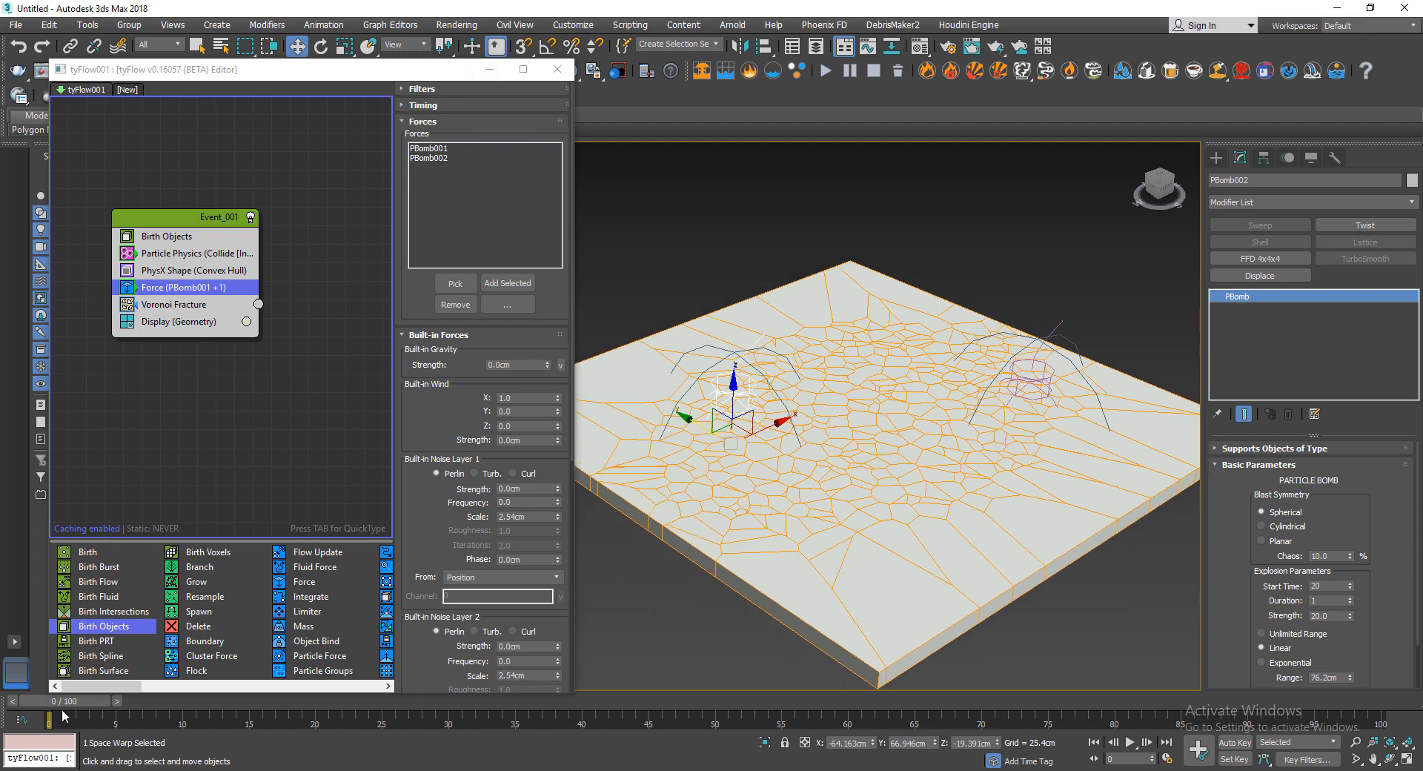
left_click_drag(65, 716, 169, 715)
left_click(654, 482)
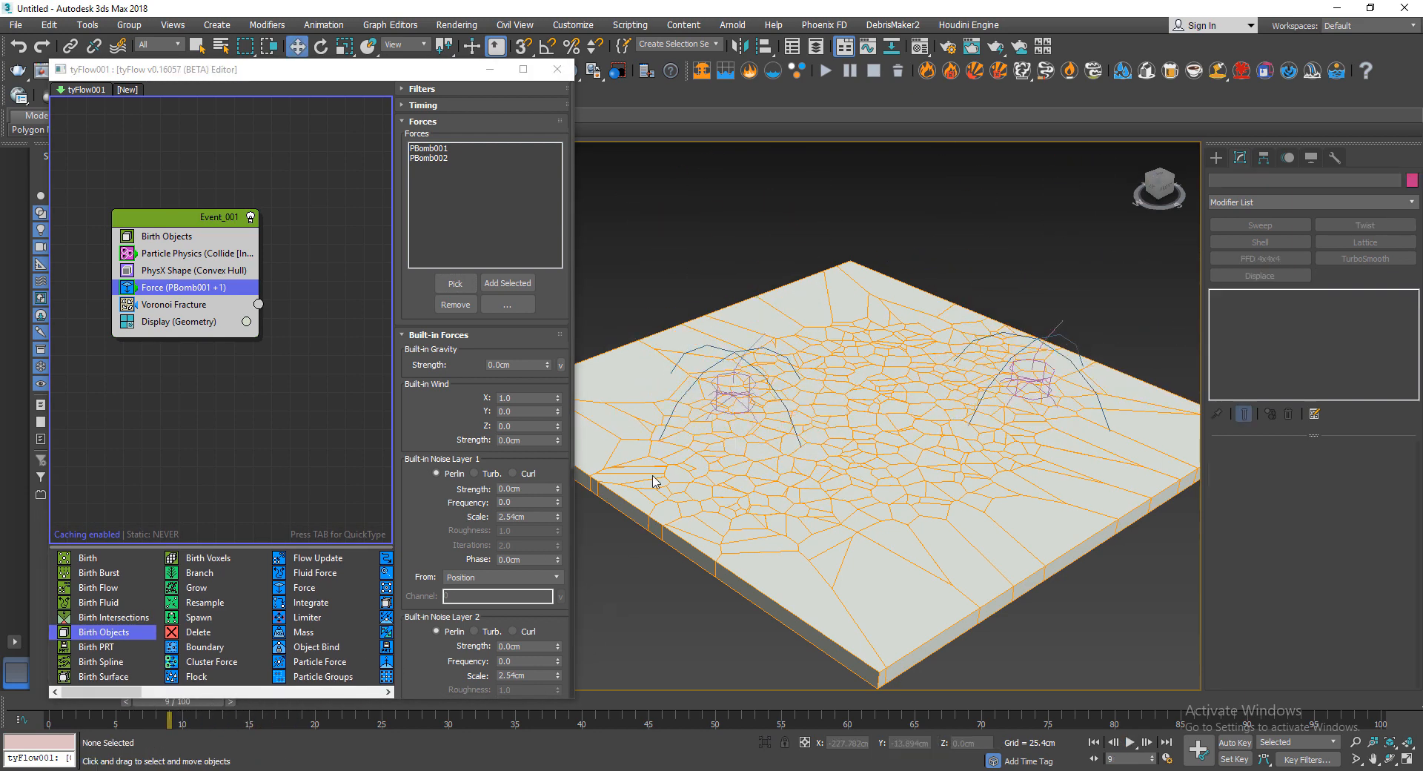
left_click(748, 382)
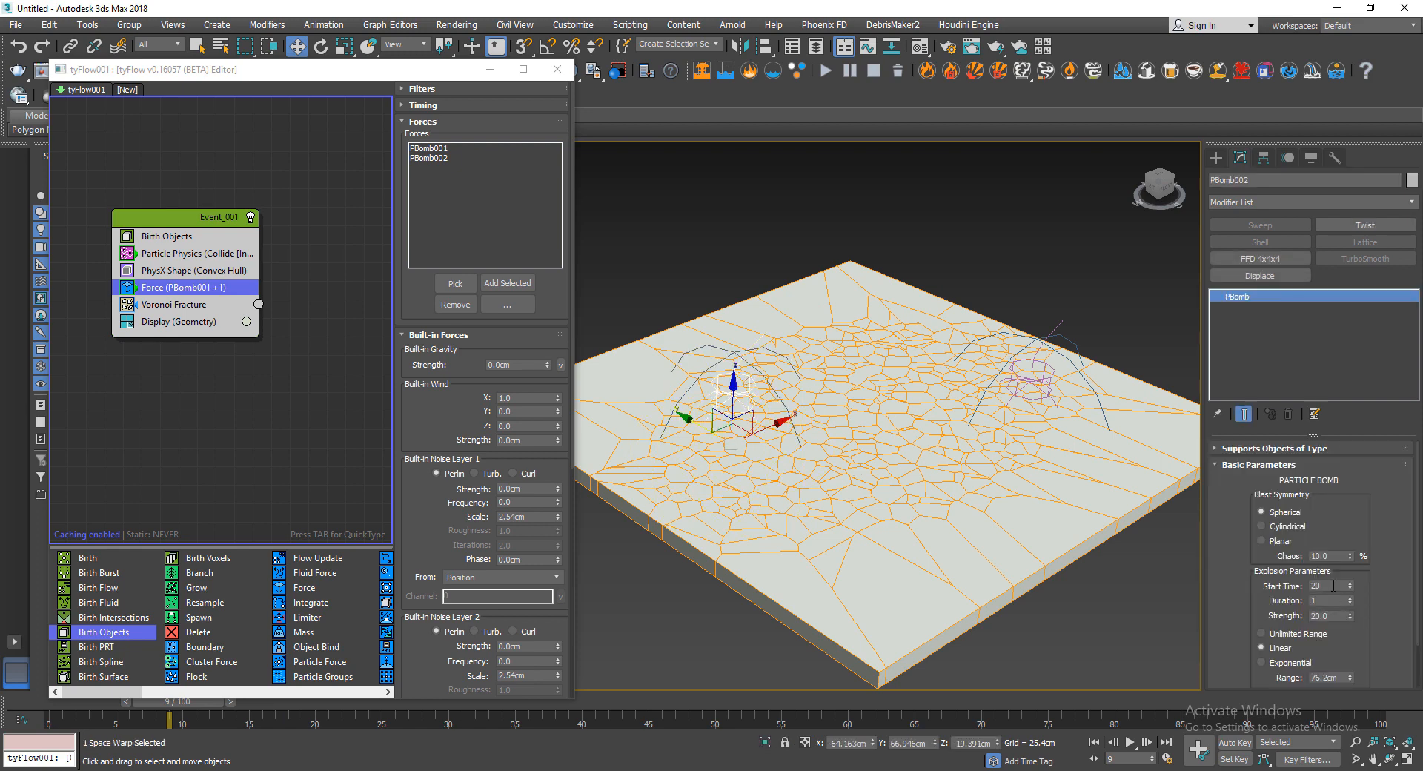
left_click_drag(196, 700, 205, 702)
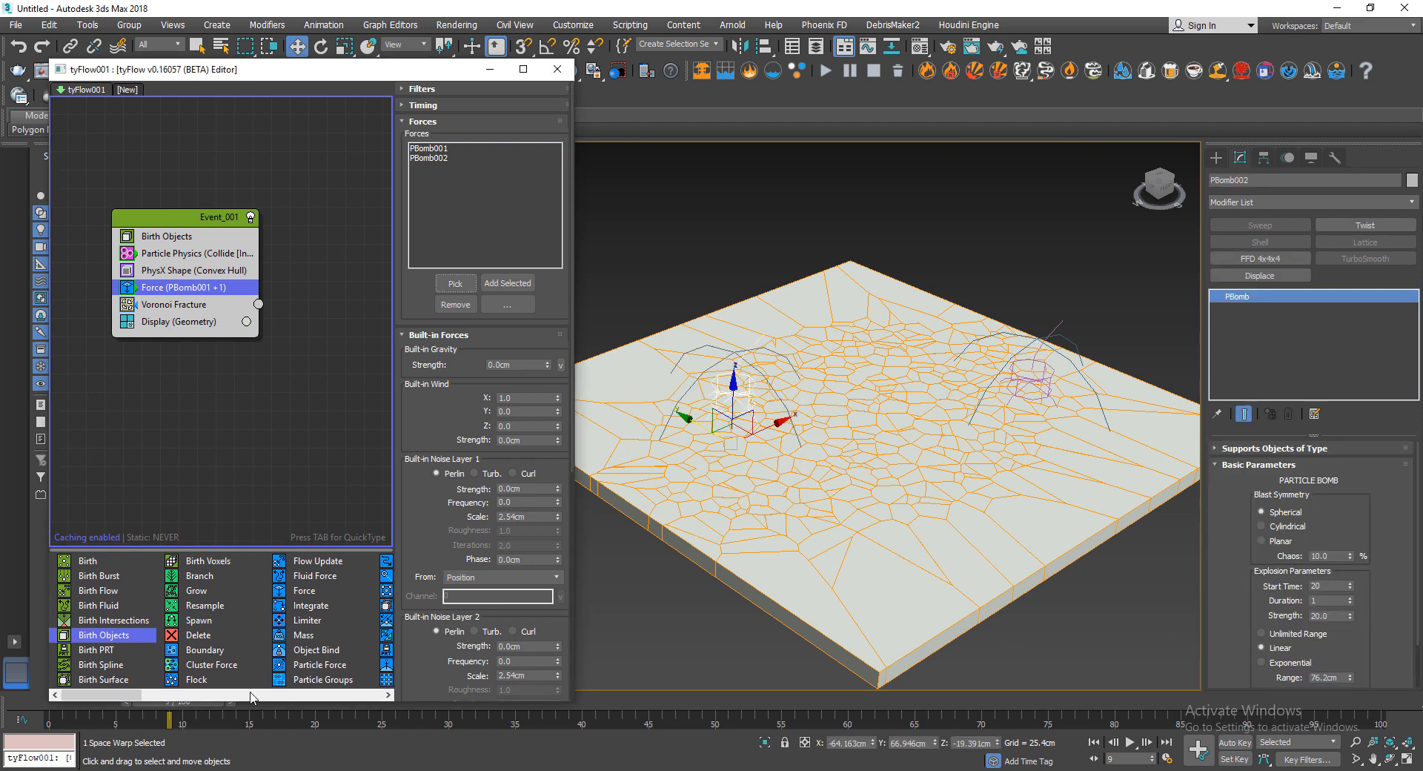
- Move the tyFlow editor clear of the timeline, play the two-bomb explosion and scrub back to frame 12
left_click_drag(314, 80, 297, 48)
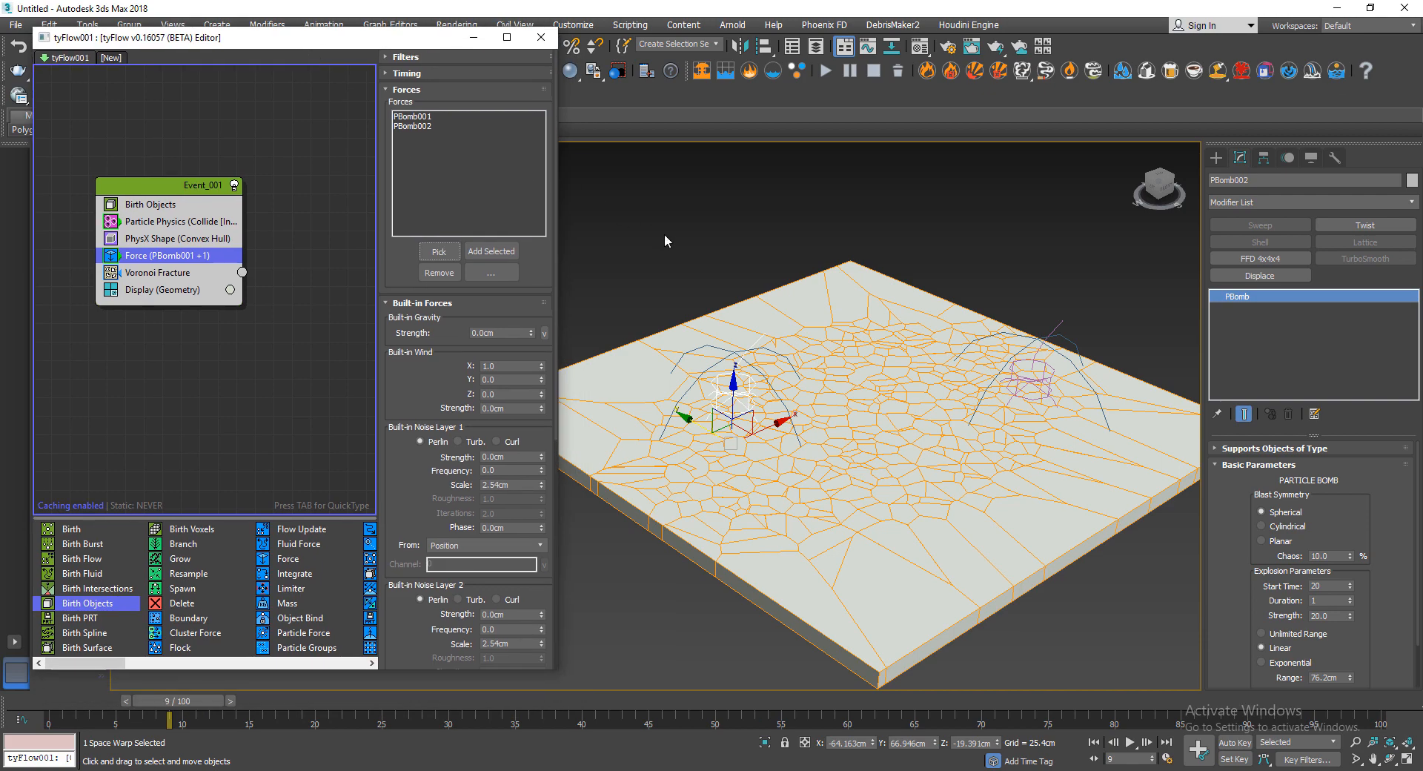
left_click(664, 233)
key("/")
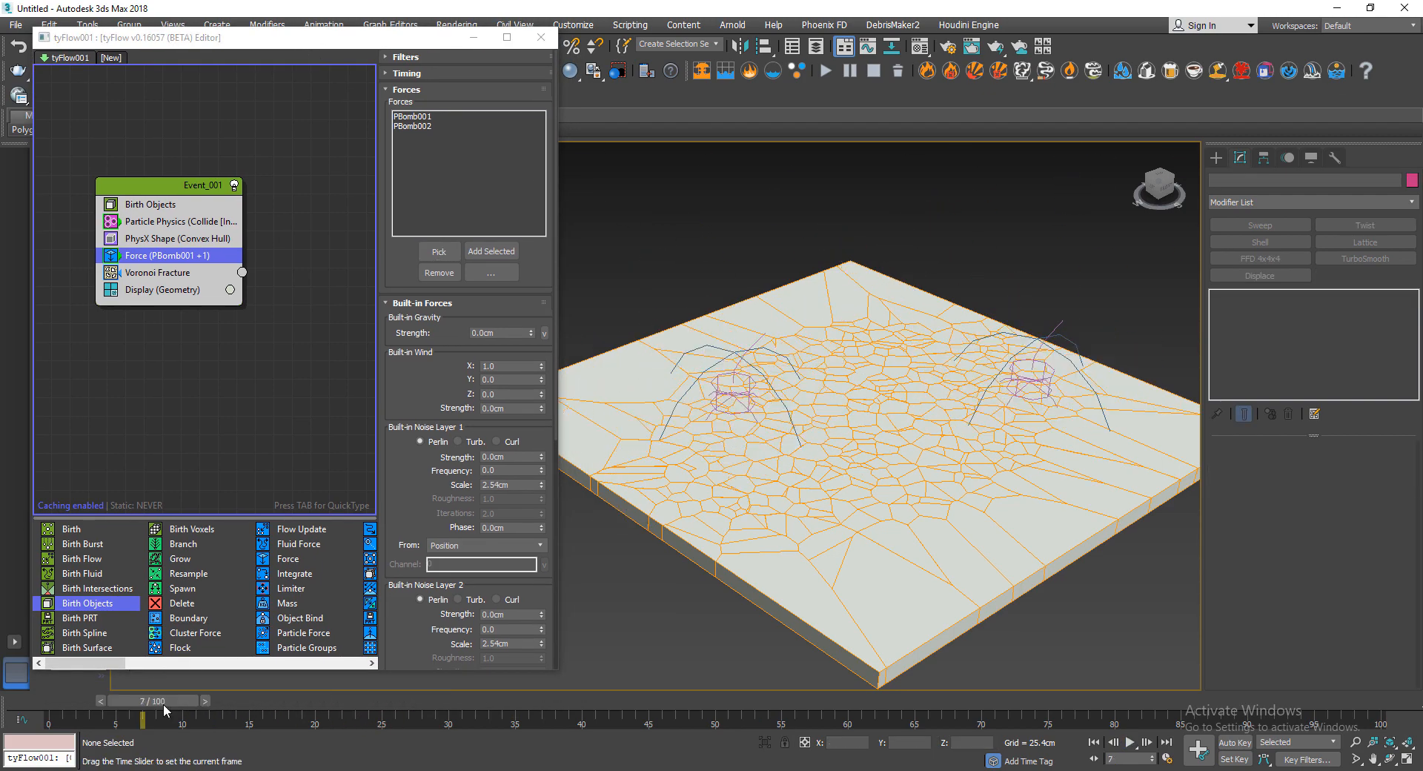
left_click_drag(442, 710, 231, 693)
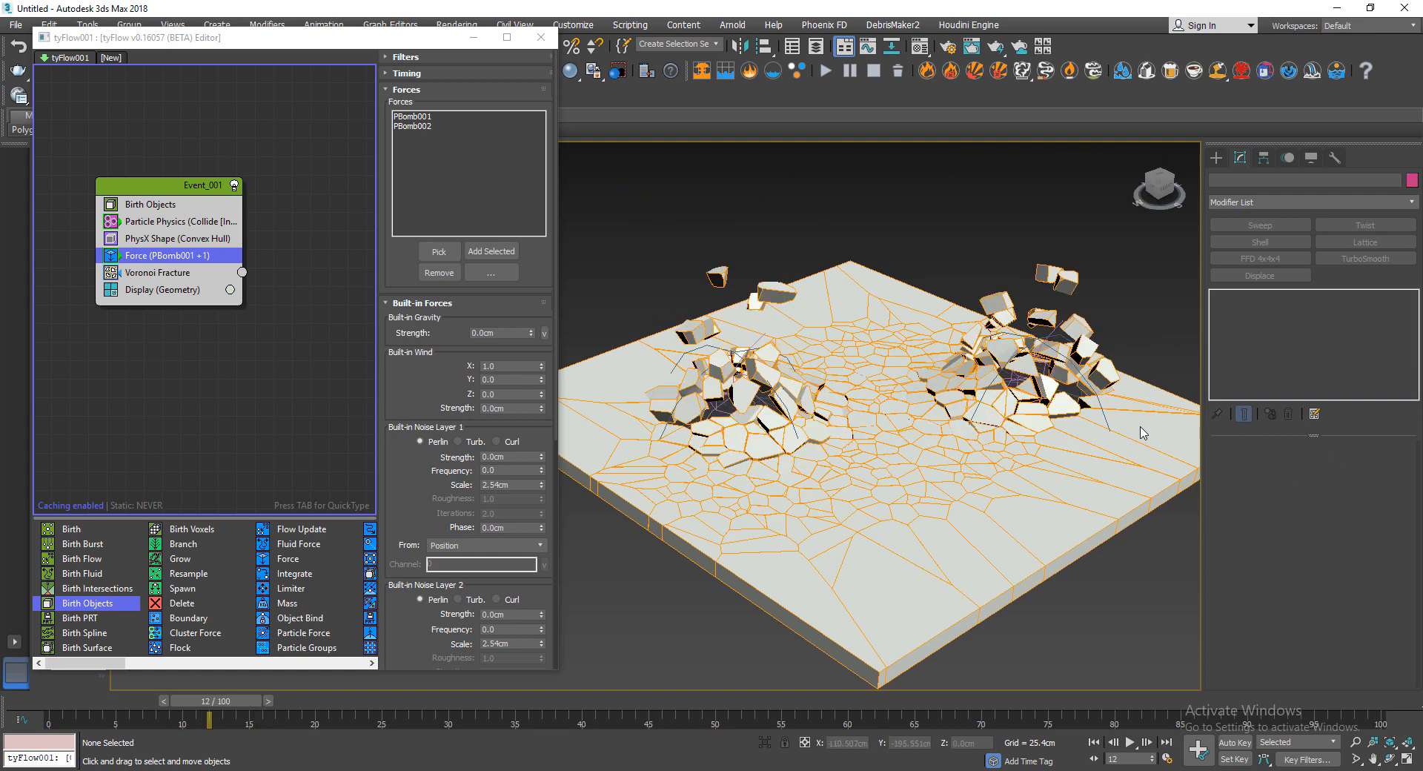
- Set the Start Time of the second PBomb to 25
left_click(722, 405)
left_click(1016, 371)
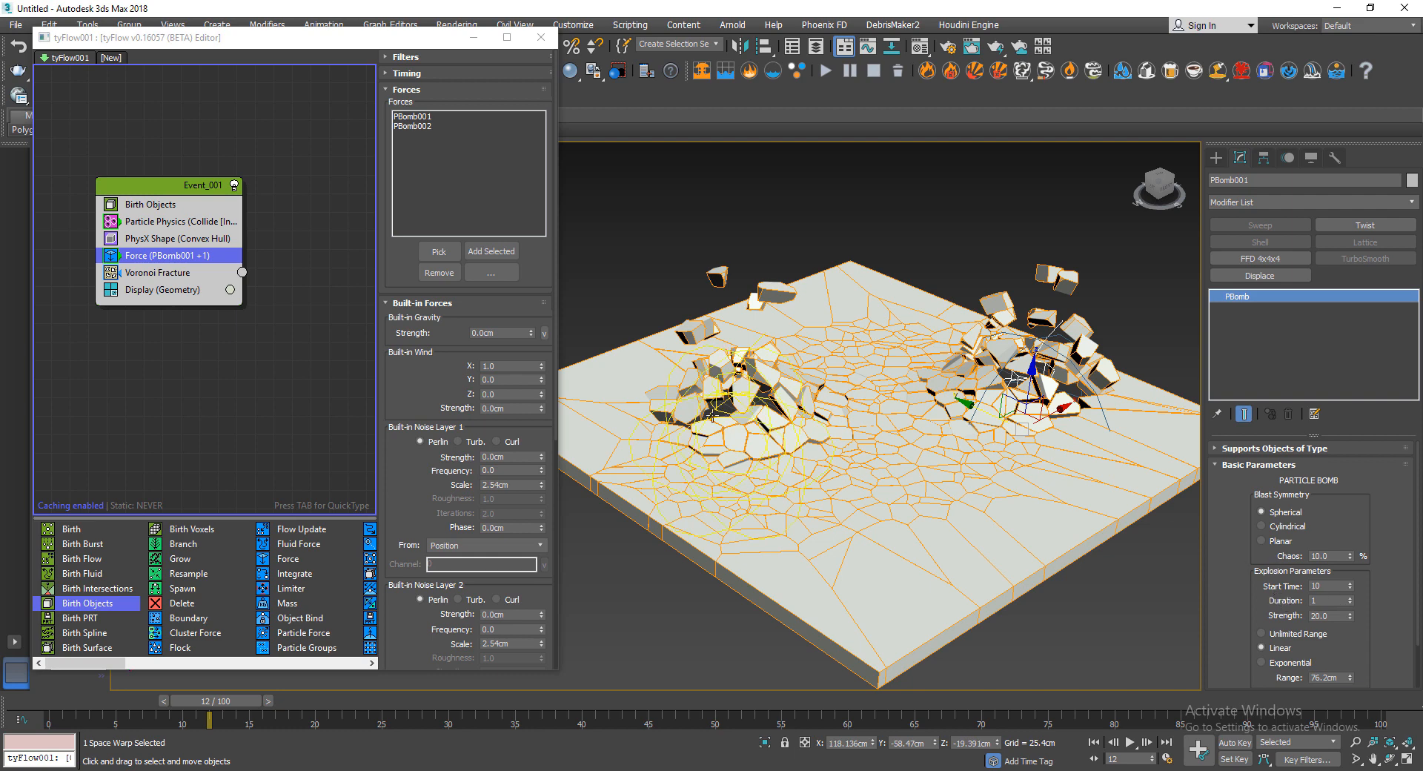
left_click(725, 418)
left_click_drag(1350, 589, 1349, 578)
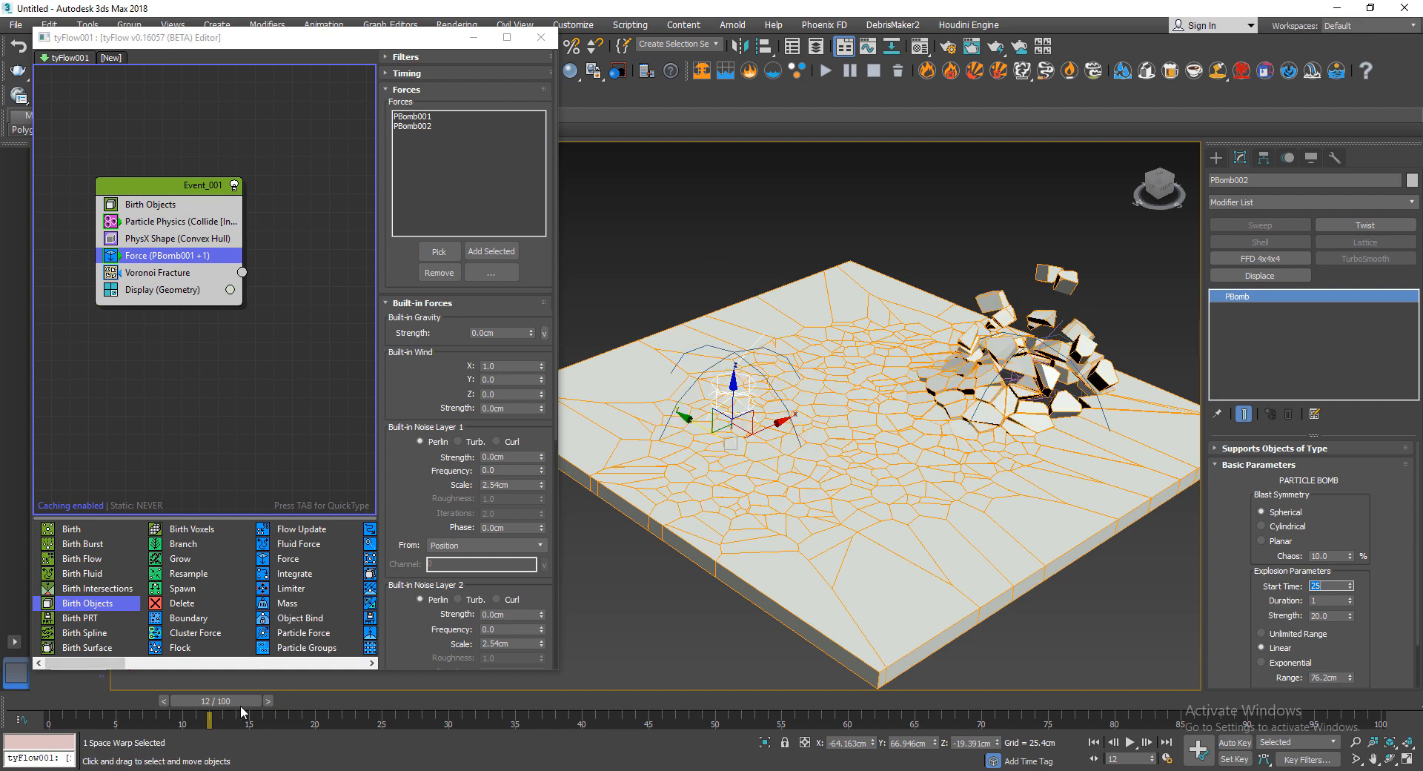
- Replay both explosions up to frame 52, then inspect the debris at frame 33 without edged faces
left_click_drag(241, 705, 172, 709)
key("slash")
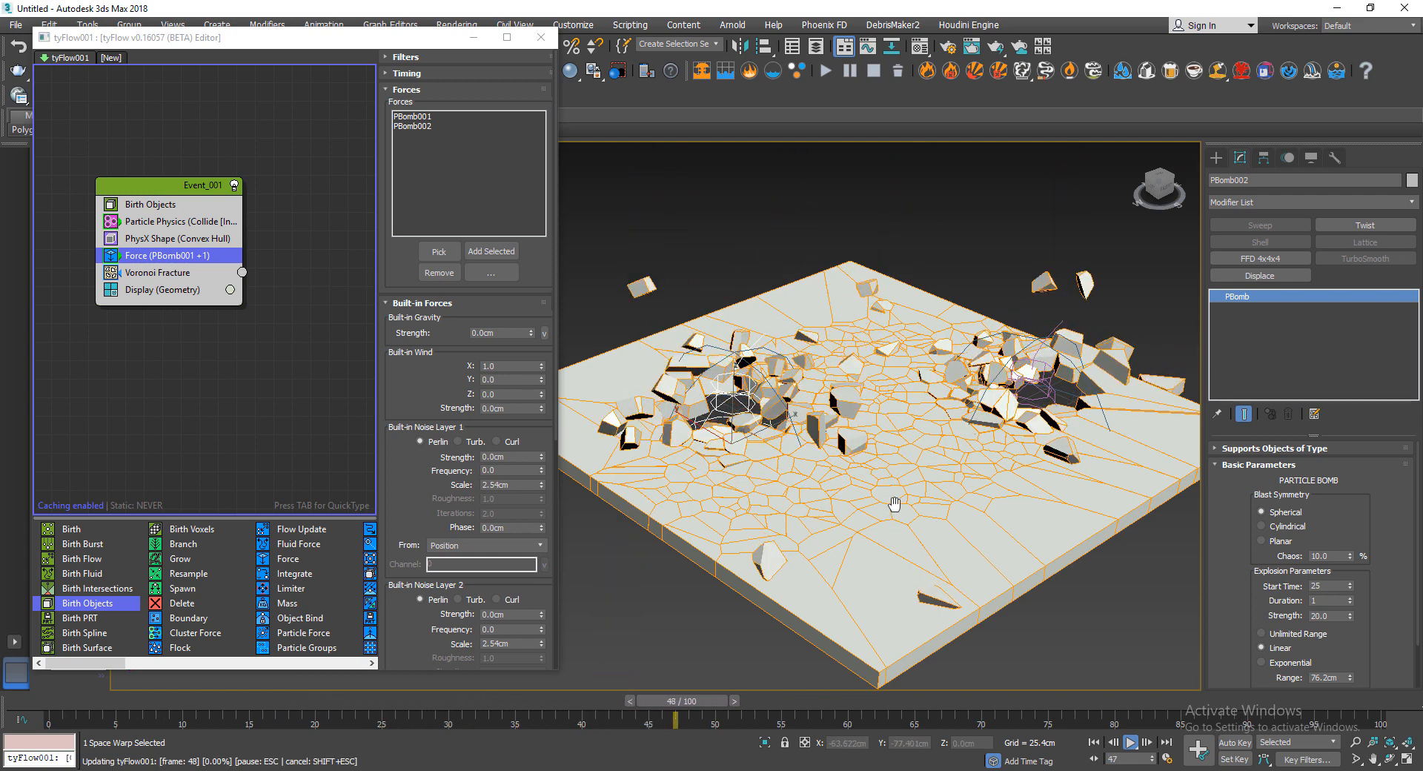
key("slash")
middle_click_drag(815, 510, 855, 532, "alt")
scroll(602, 644, "up", 2)
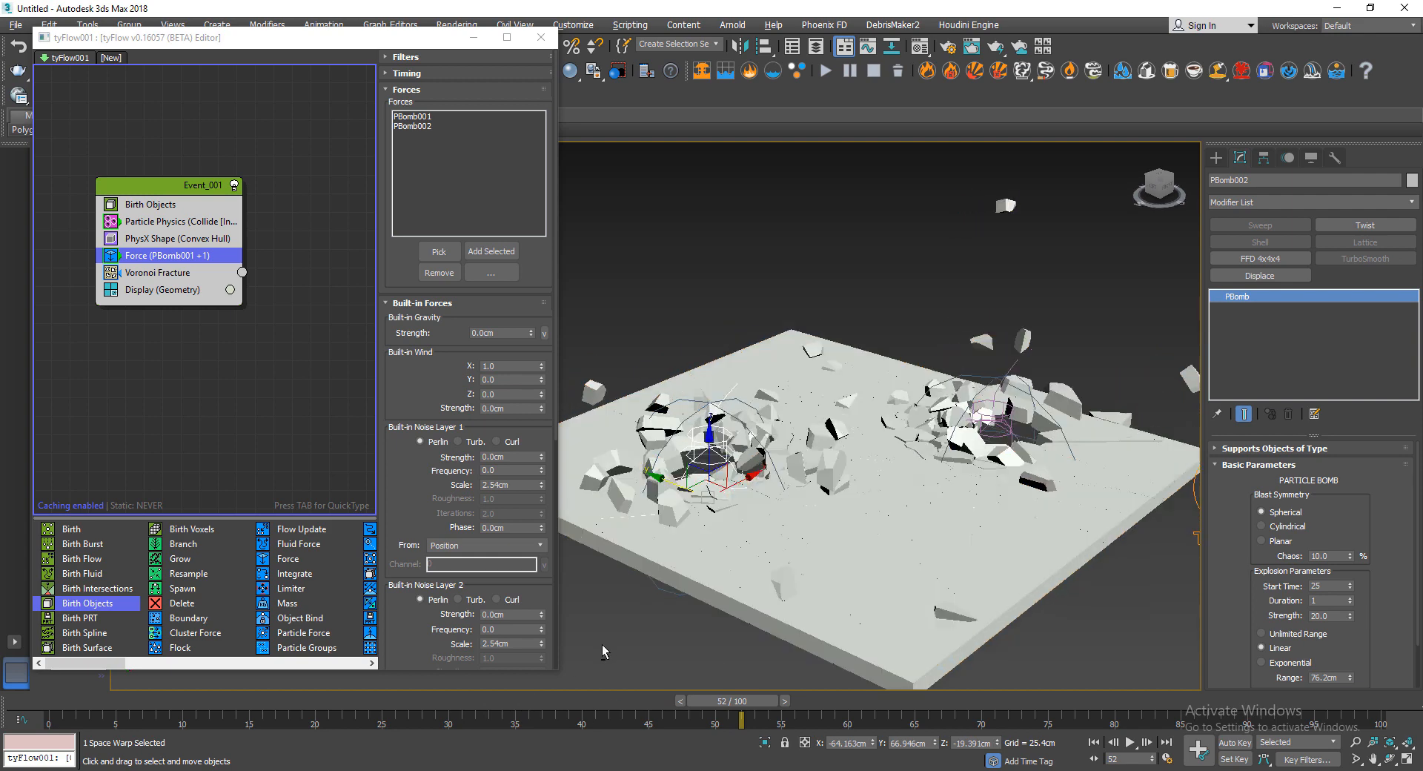
middle_click_drag(870, 578, 838, 588, "alt")
left_click_drag(335, 701, 488, 697)
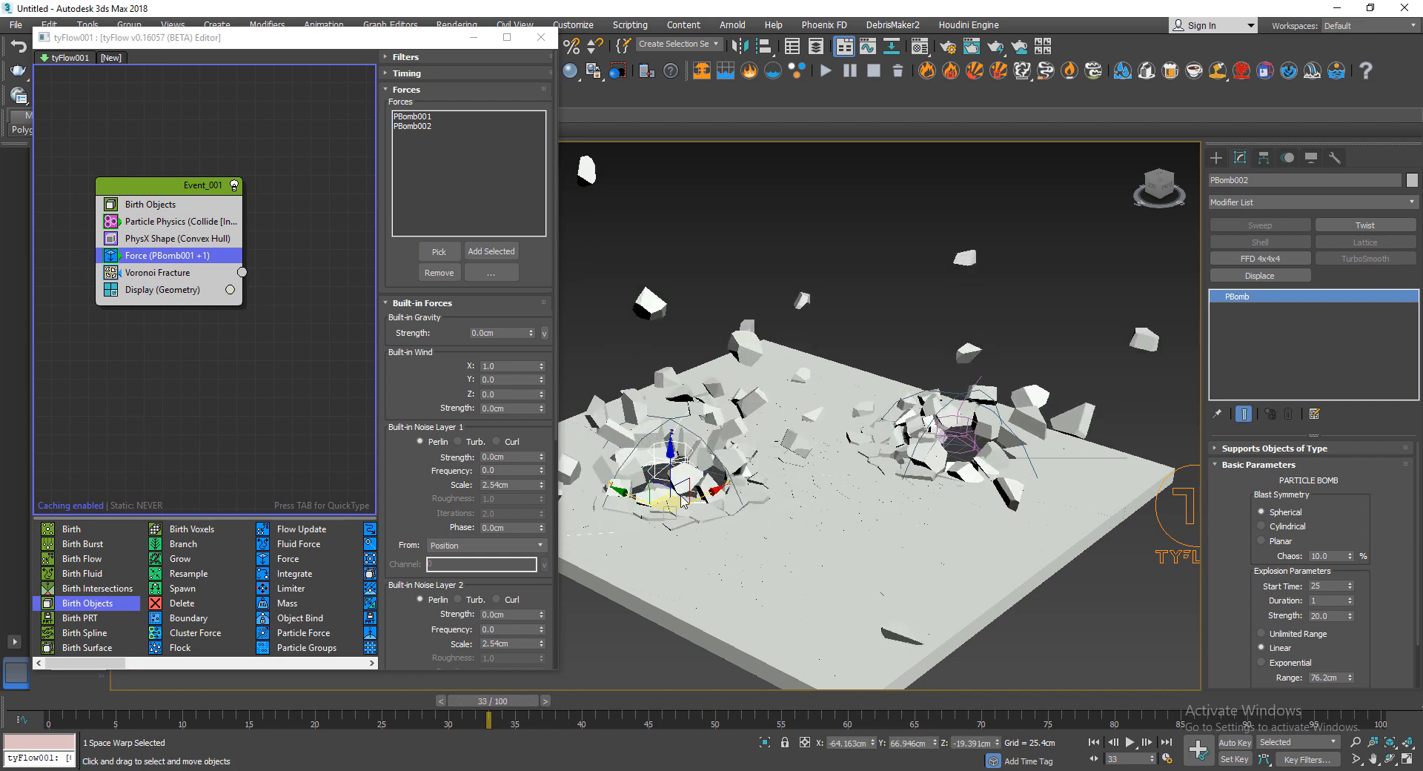
middle_click_drag(729, 514, 734, 529)
key("F4")
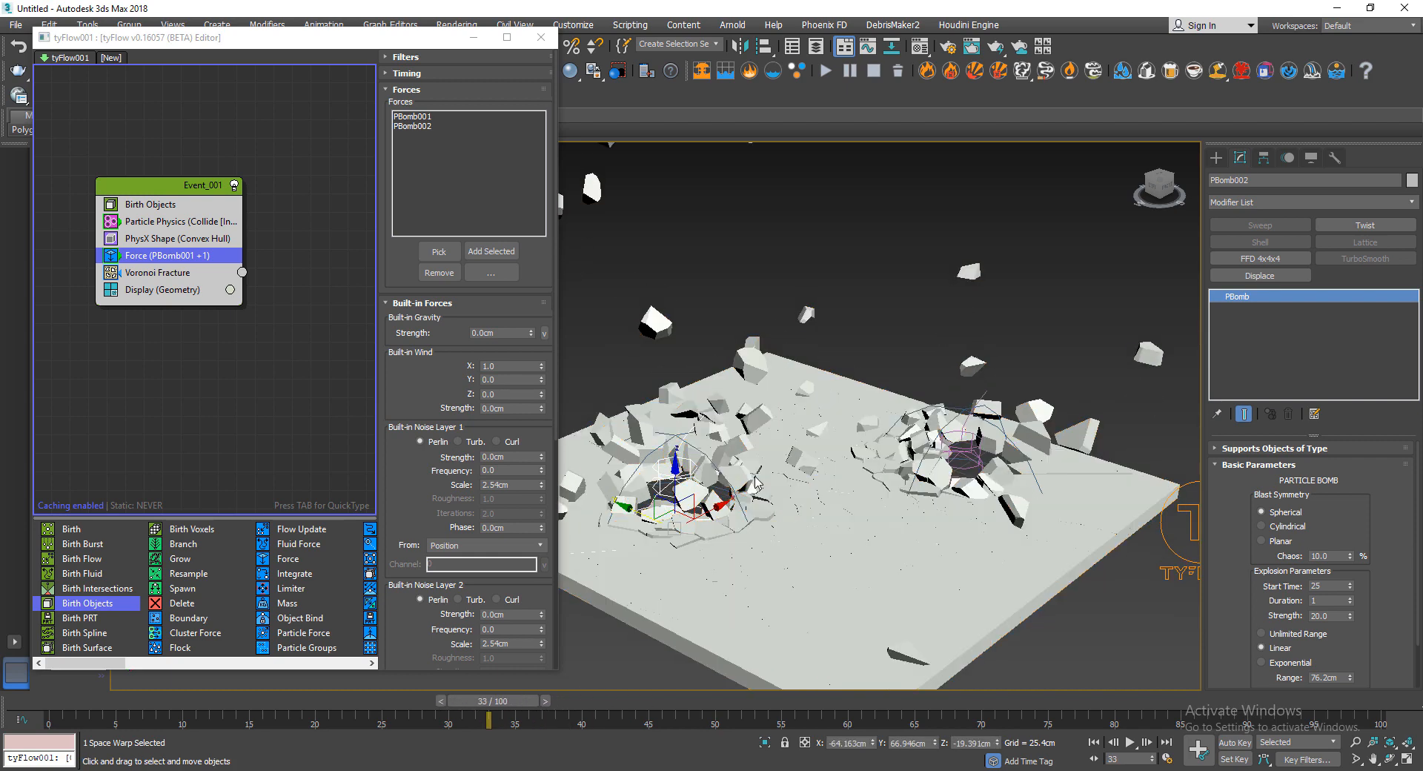
- Add a Property Test operator to Event_001 and place it between Voronoi Fracture and Display
left_click(252, 363)
left_click(172, 188)
key("Tab")
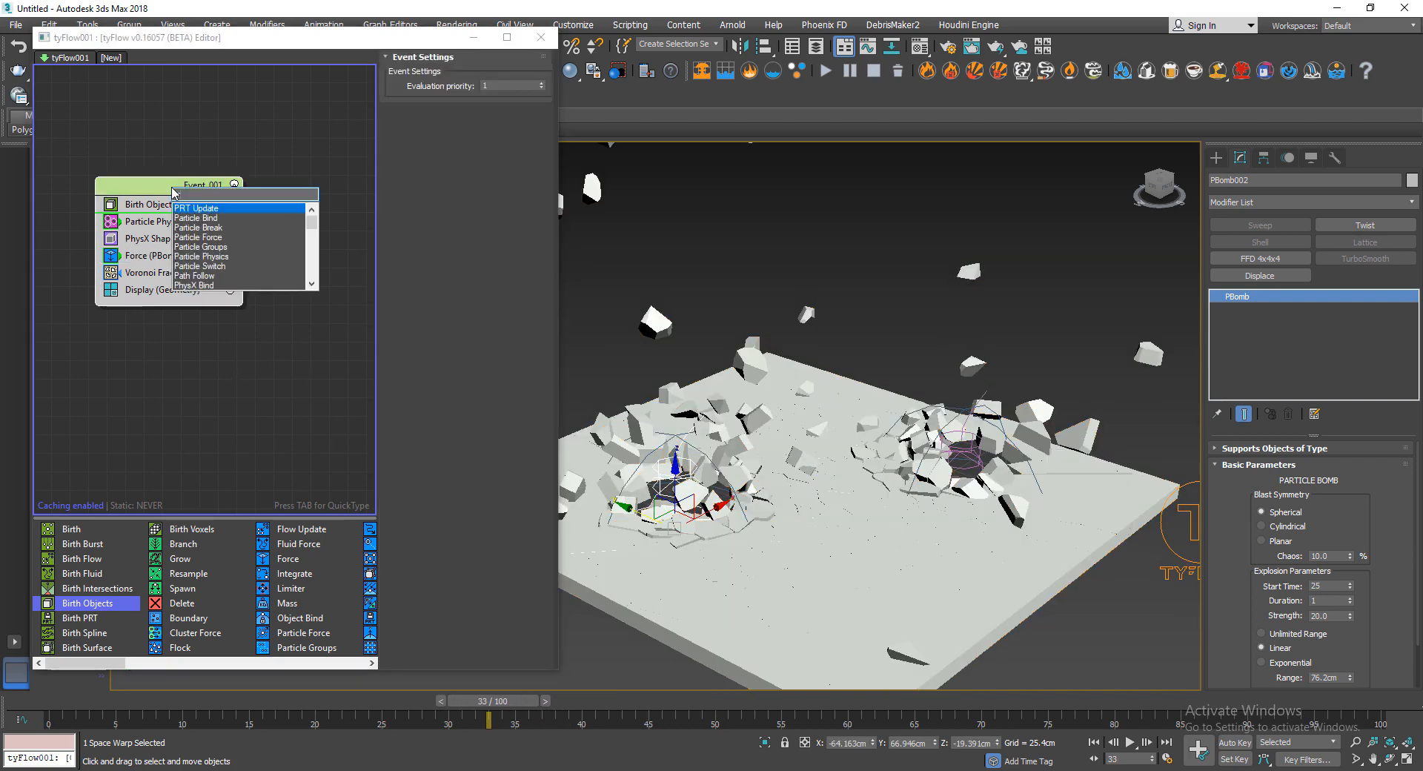
type("sp")
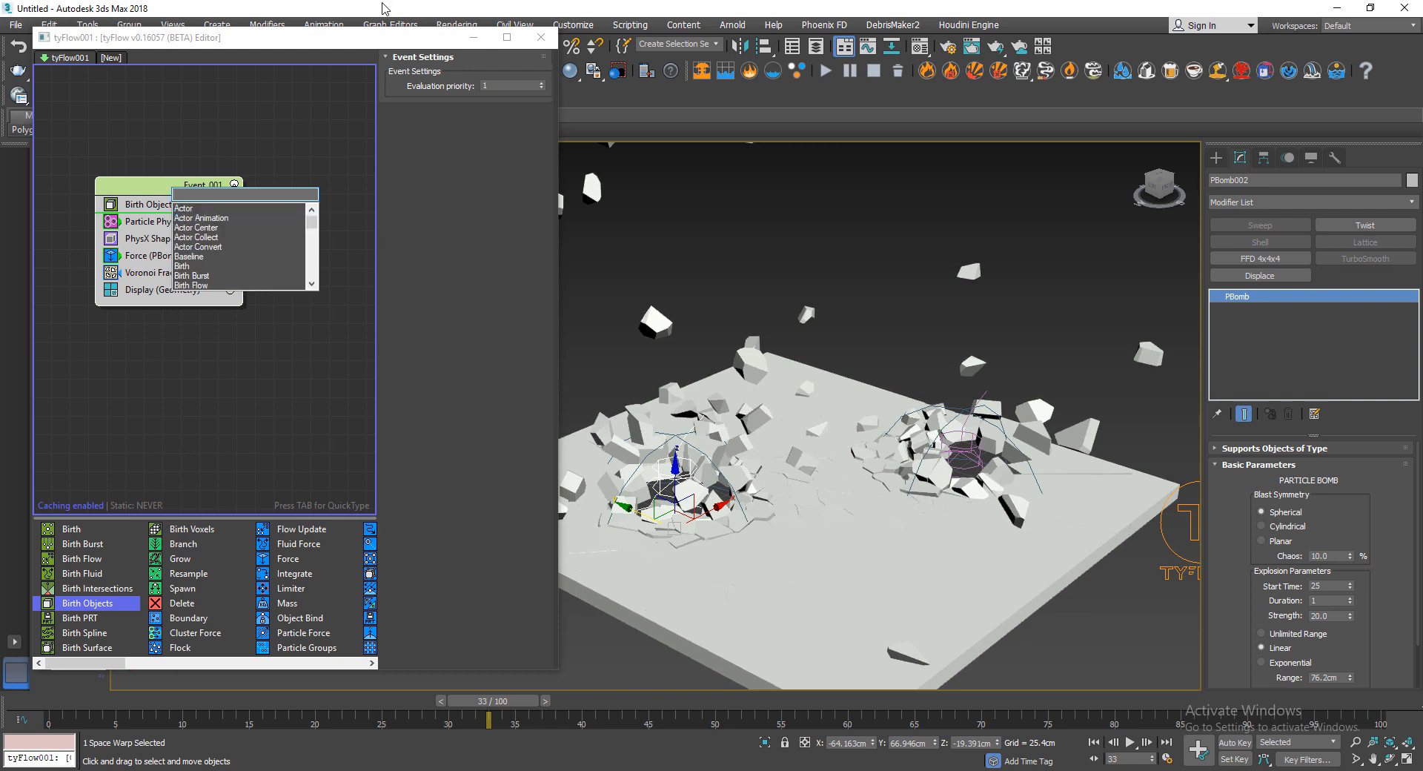
type("pro")
key("Return")
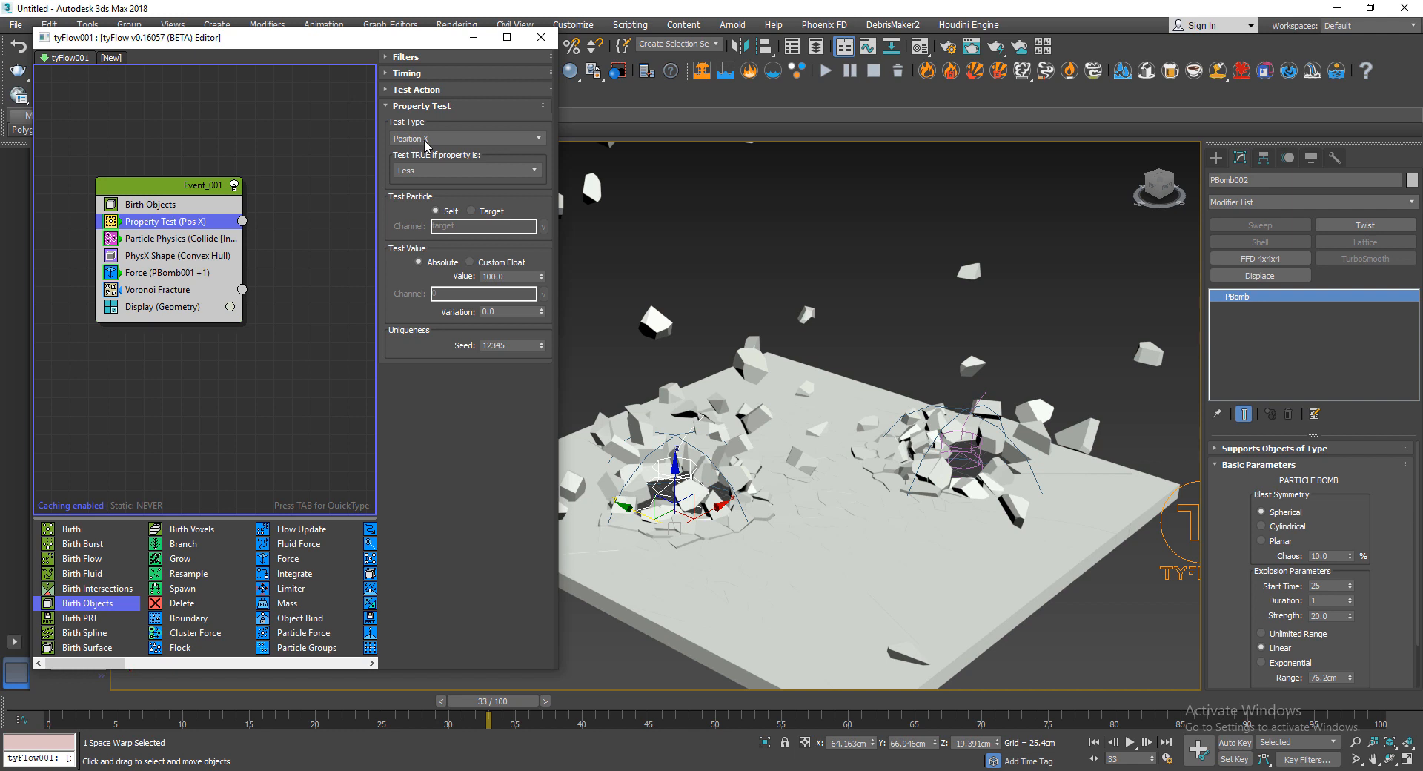
left_click_drag(201, 222, 199, 304)
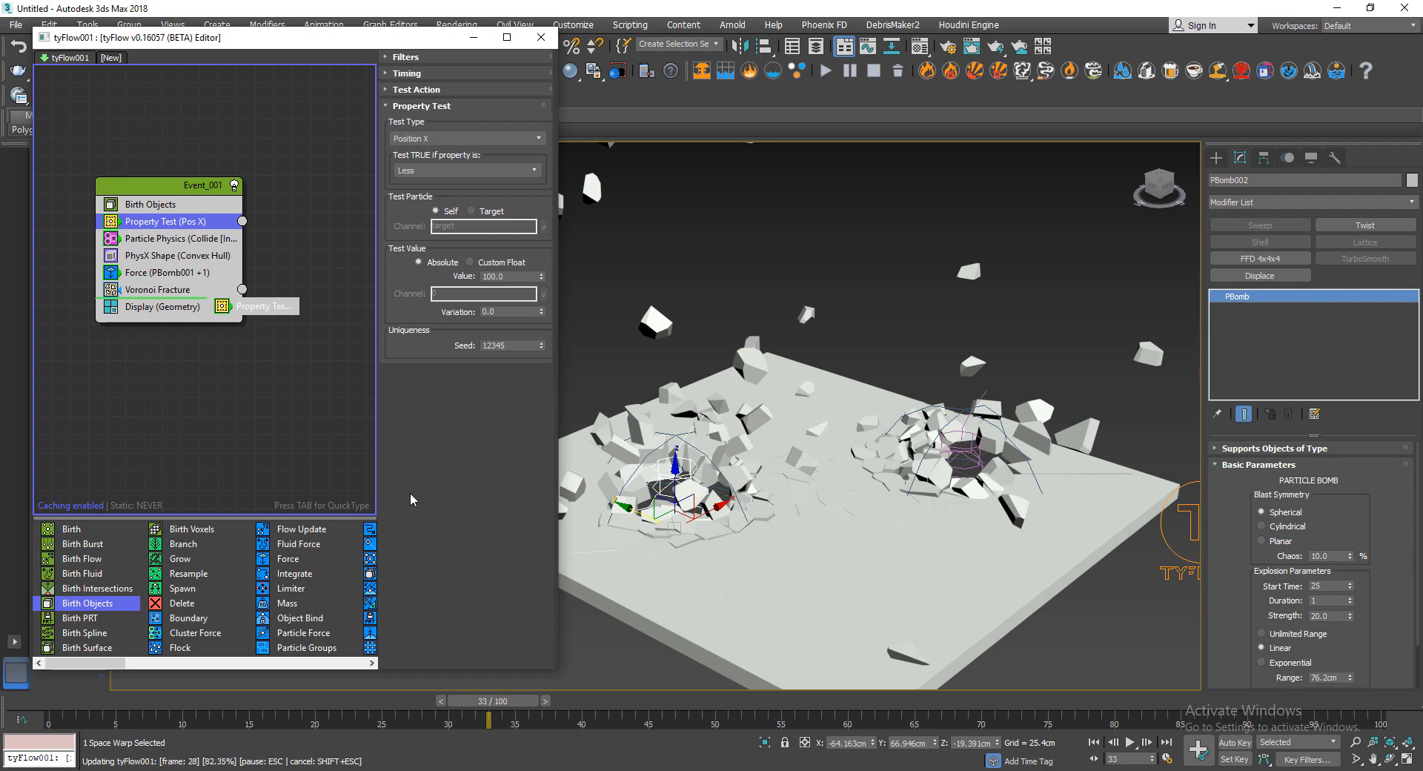
- Configure the Property Test to be true when Velocity Magnitude is Greater than an absolute value of 21
left_click_drag(335, 704, 317, 704)
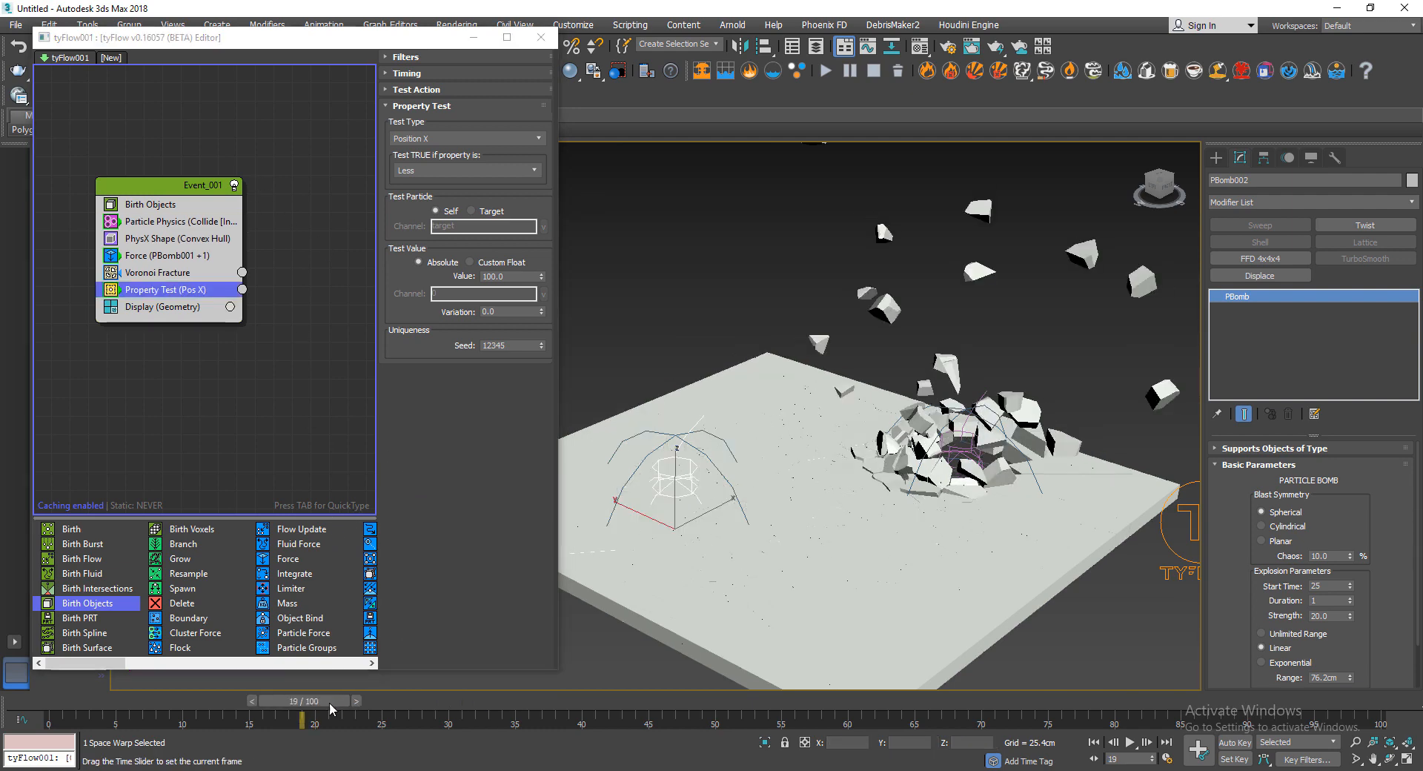
left_click(426, 138)
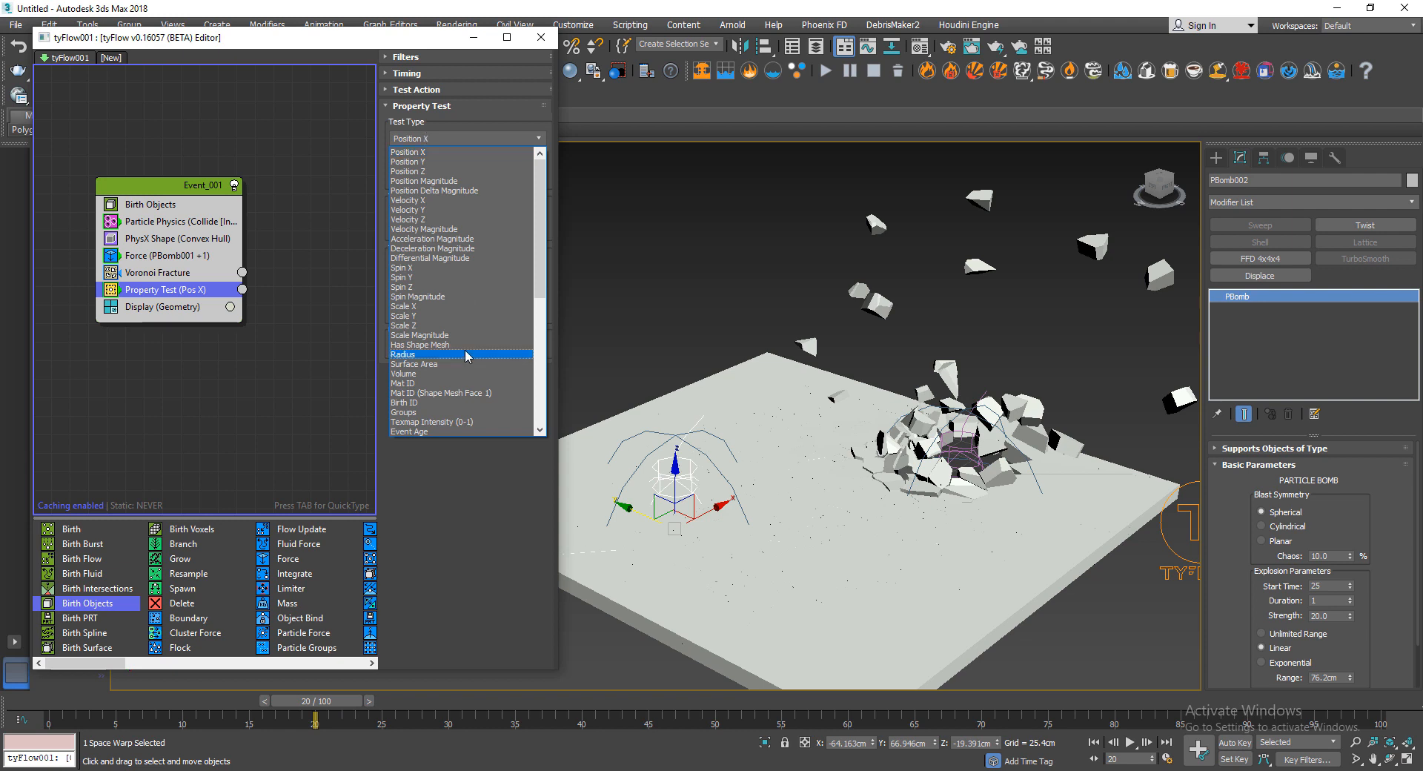
left_click(432, 230)
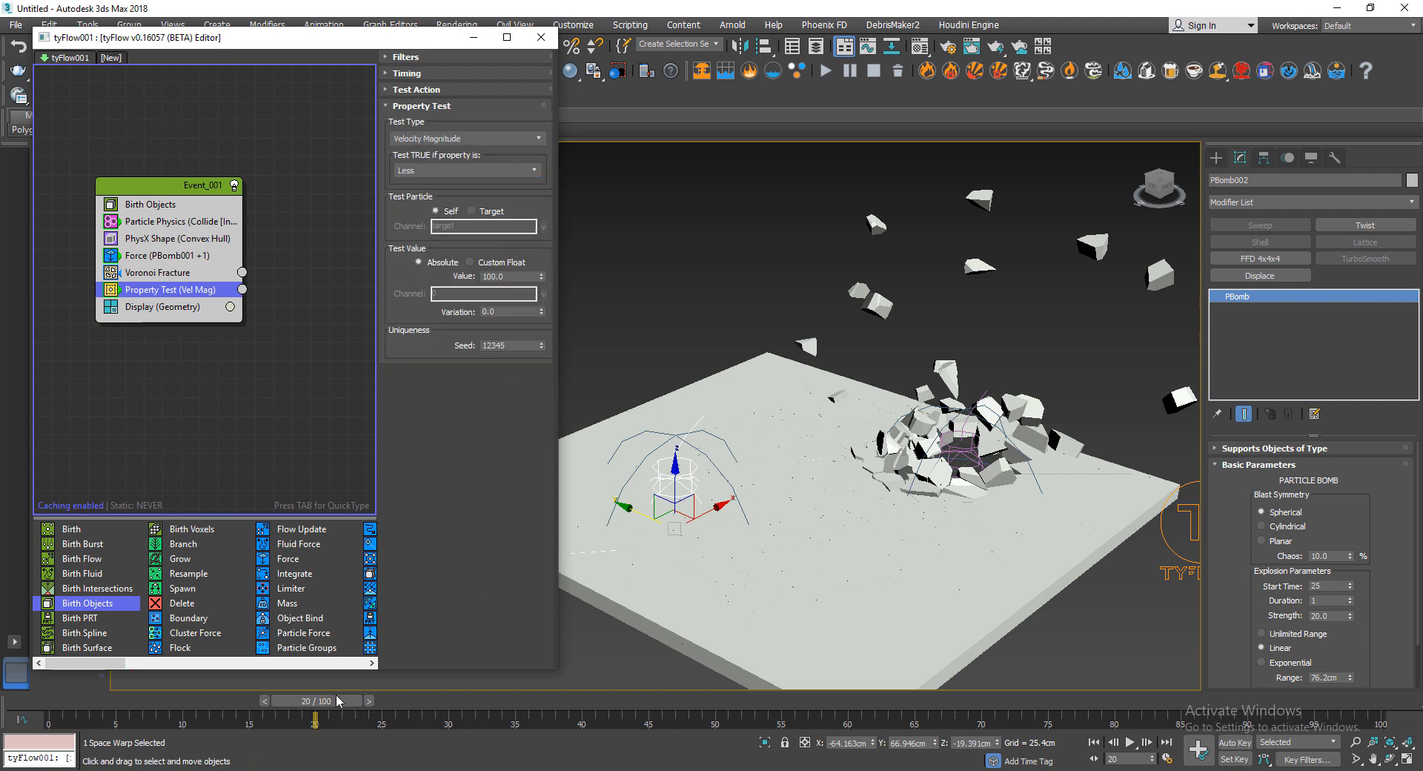
left_click(449, 171)
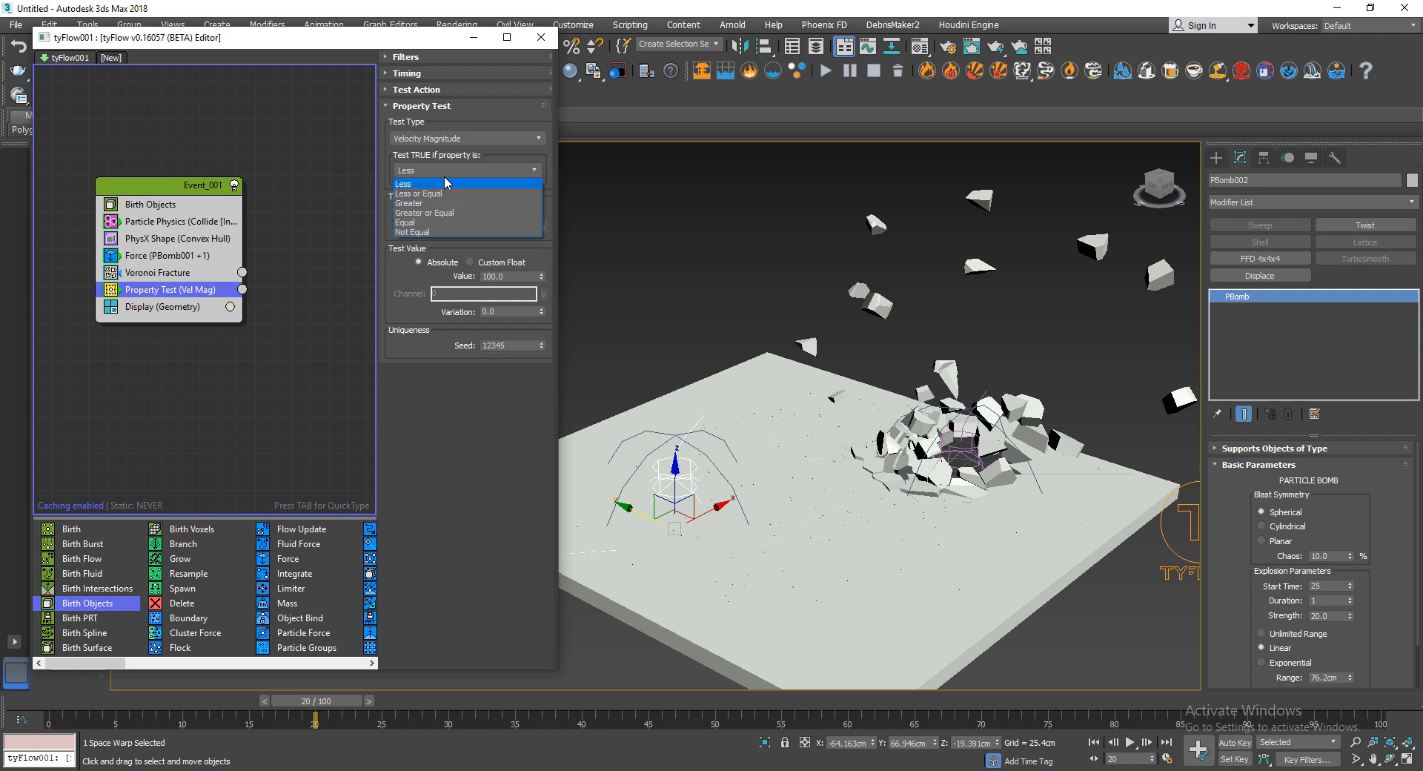
left_click(420, 204)
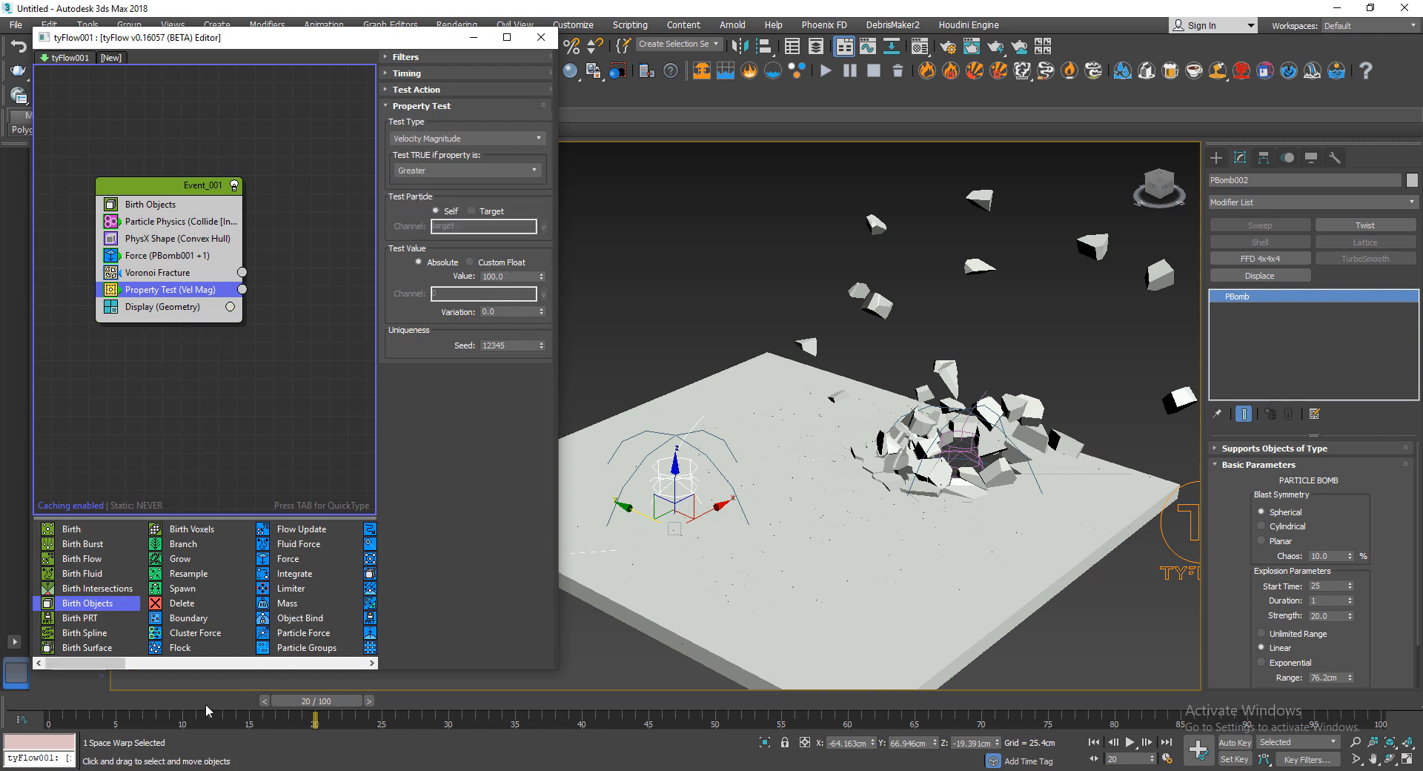
left_click_drag(206, 704, 145, 709)
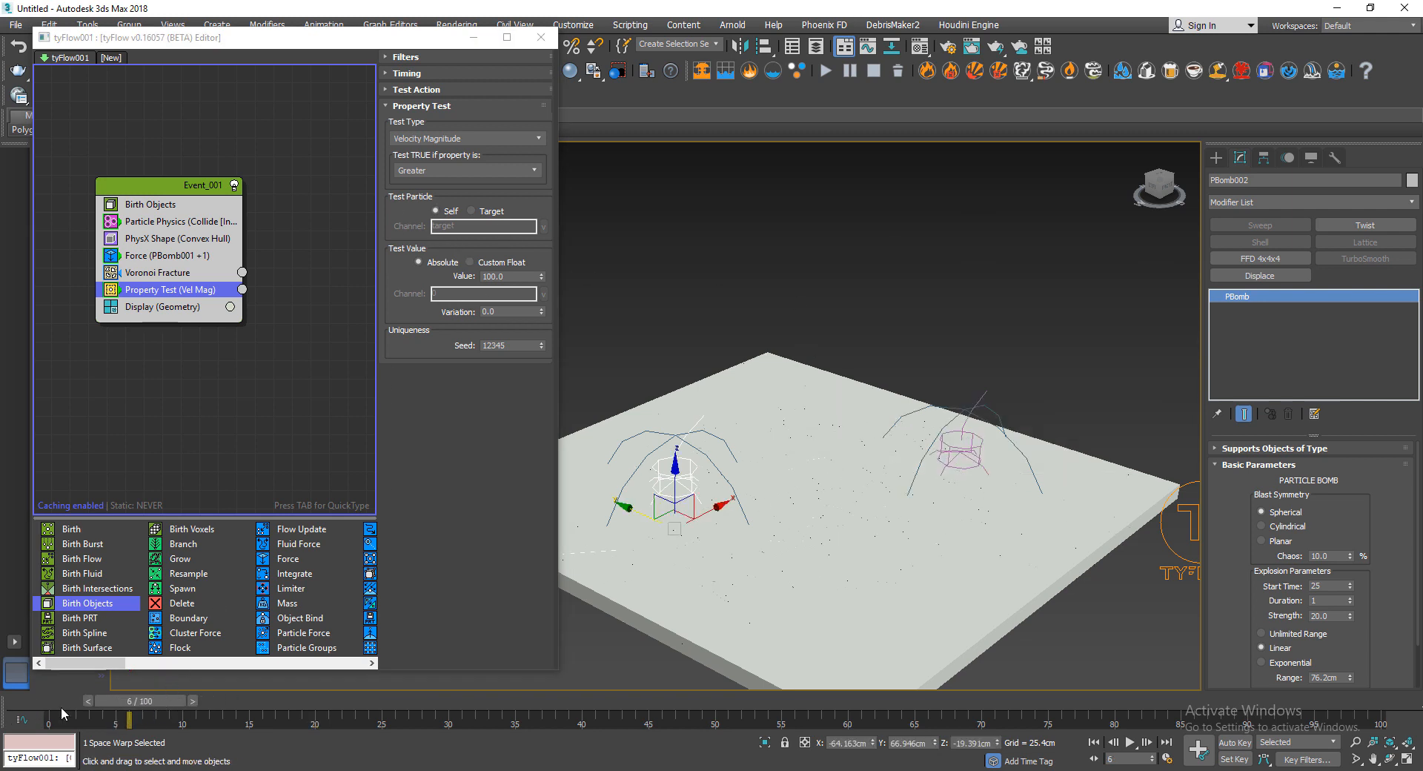
mouse_move(113, 704)
left_mouse_down()
mouse_move(194, 708)
mouse_move(128, 706)
left_mouse_up()
left_click_drag(528, 277, 430, 267)
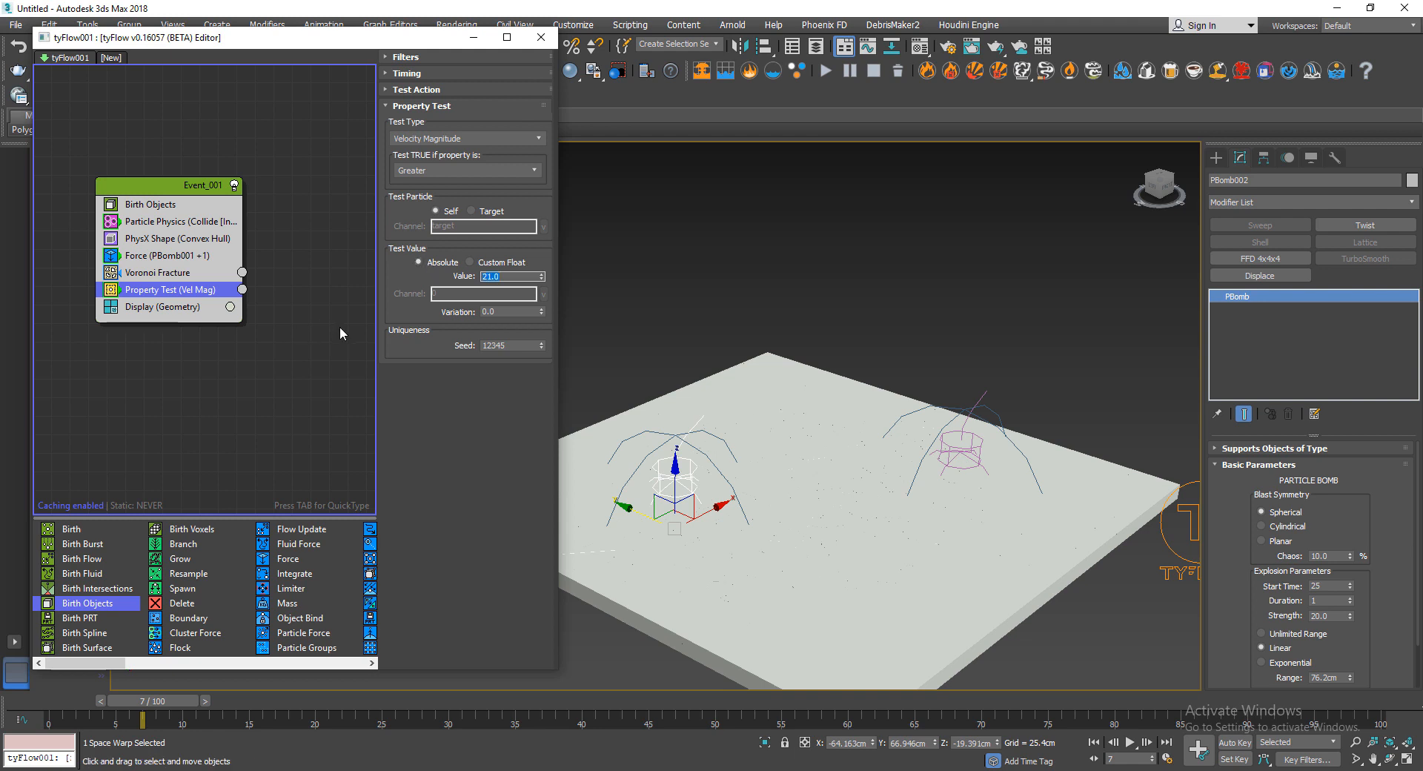
left_click(285, 396)
- Create a new event with a Voronoi Fracture operator and connect the Property Test's output to it
left_click_drag(114, 669, 244, 666)
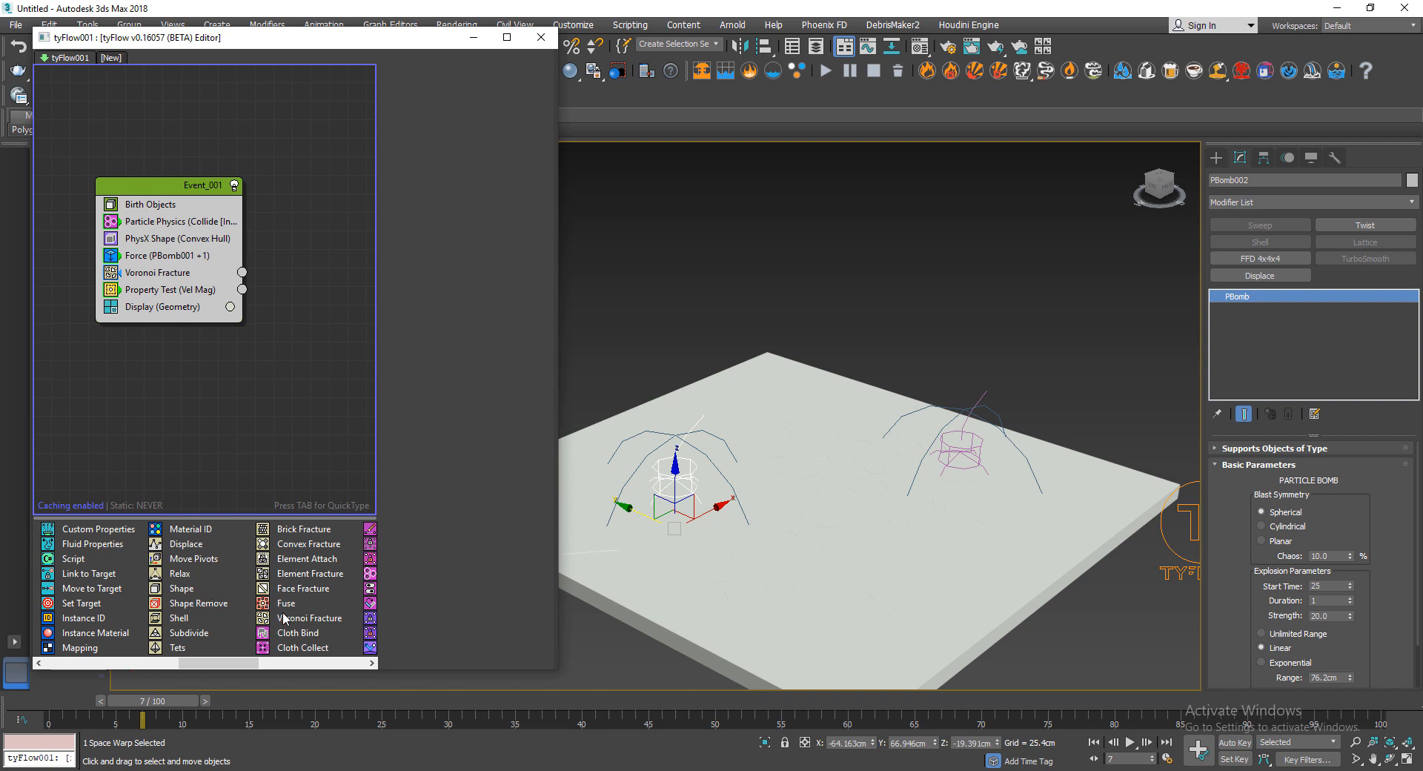
left_click_drag(284, 618, 262, 600)
left_click_drag(253, 335, 254, 443)
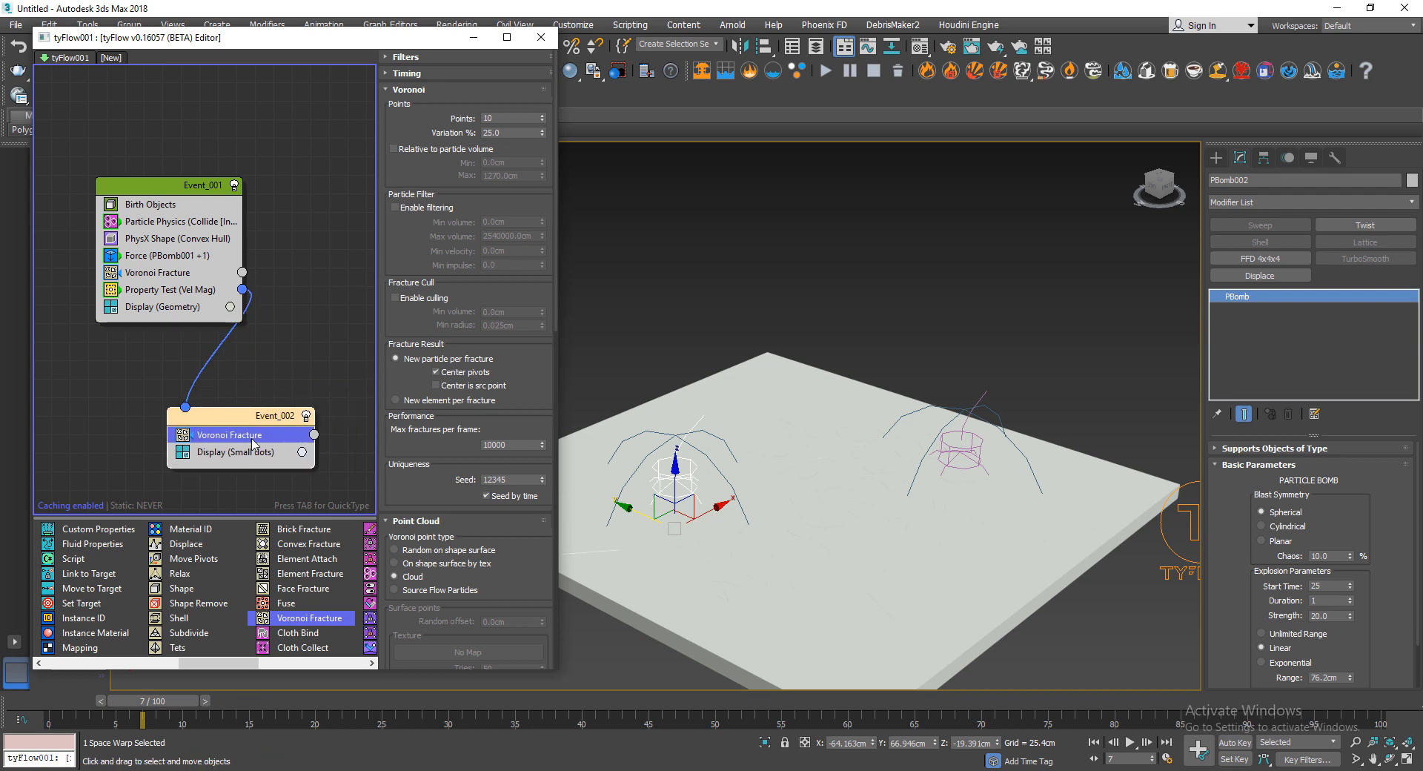
- Change the display color of Event_002 to pure red
left_click(302, 452)
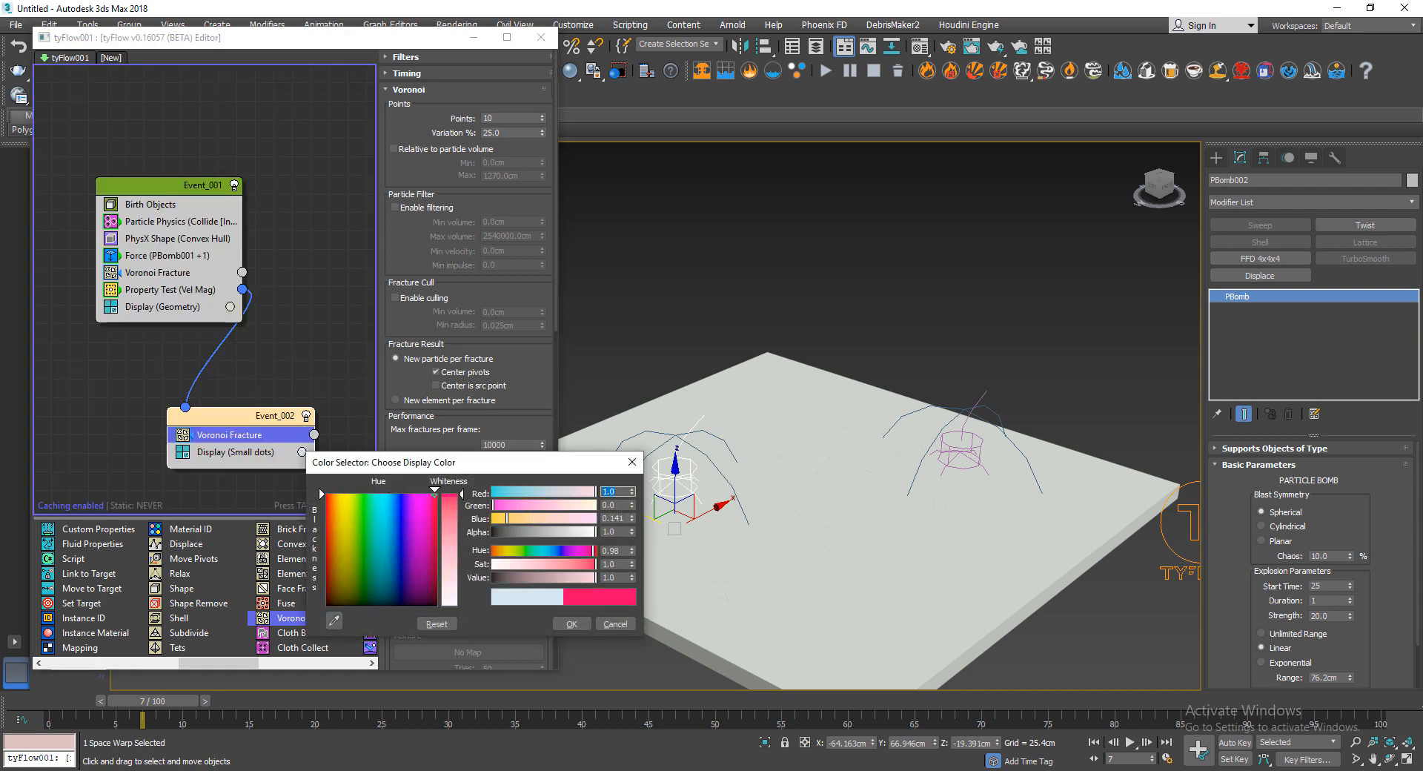
left_click_drag(507, 519, 487, 519)
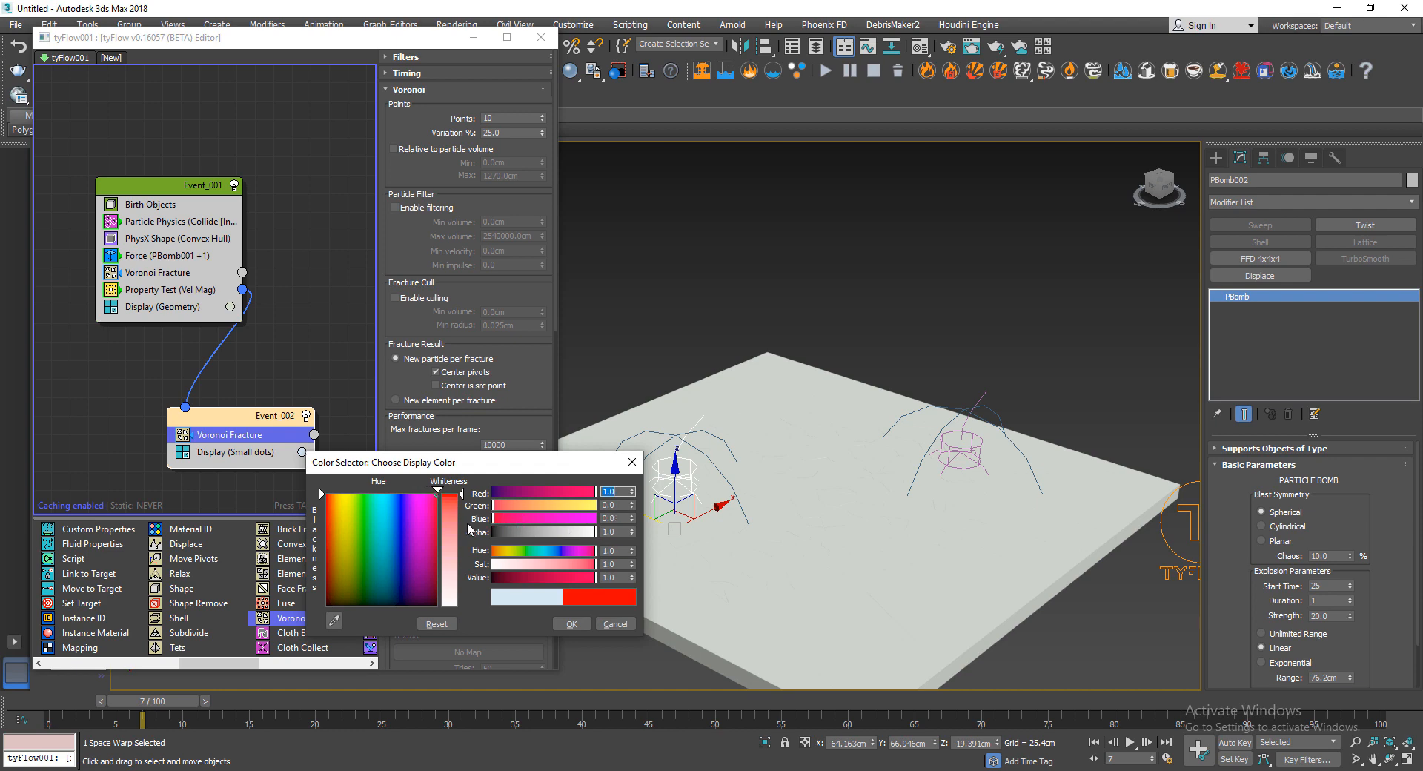
left_click(572, 625)
- Scrub to frame 27 to check the velocity test and set its test value to 10
left_click(594, 615)
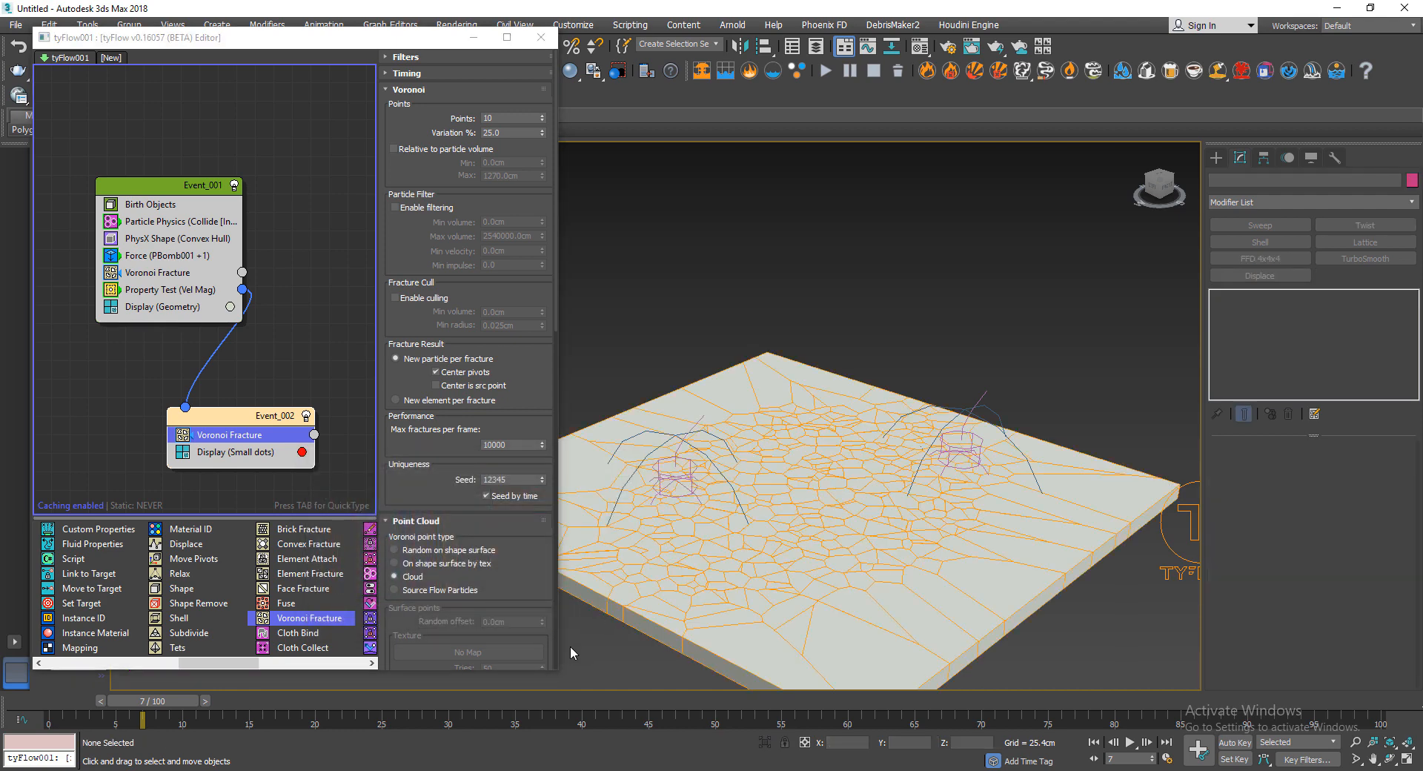
left_click_drag(175, 701, 409, 712)
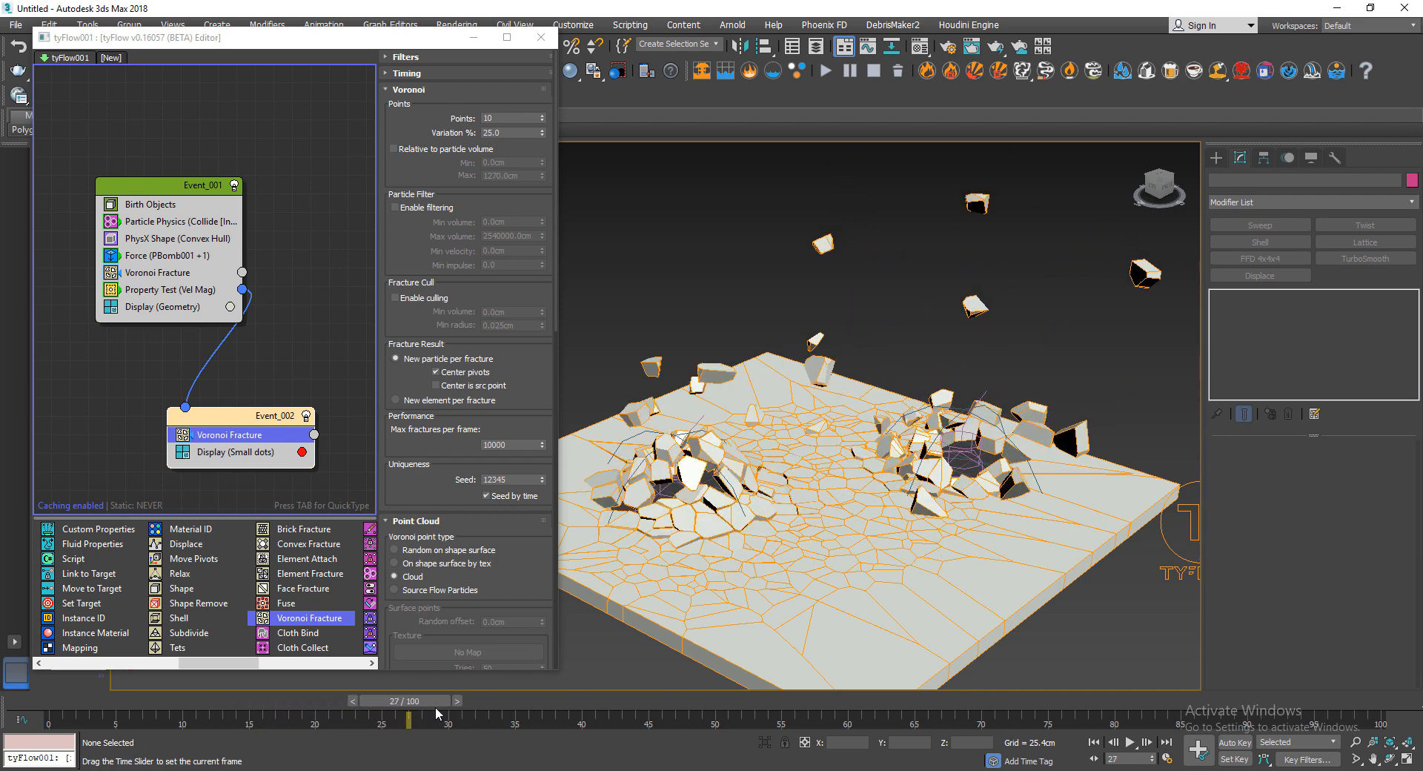
left_click(326, 327)
left_click(231, 293)
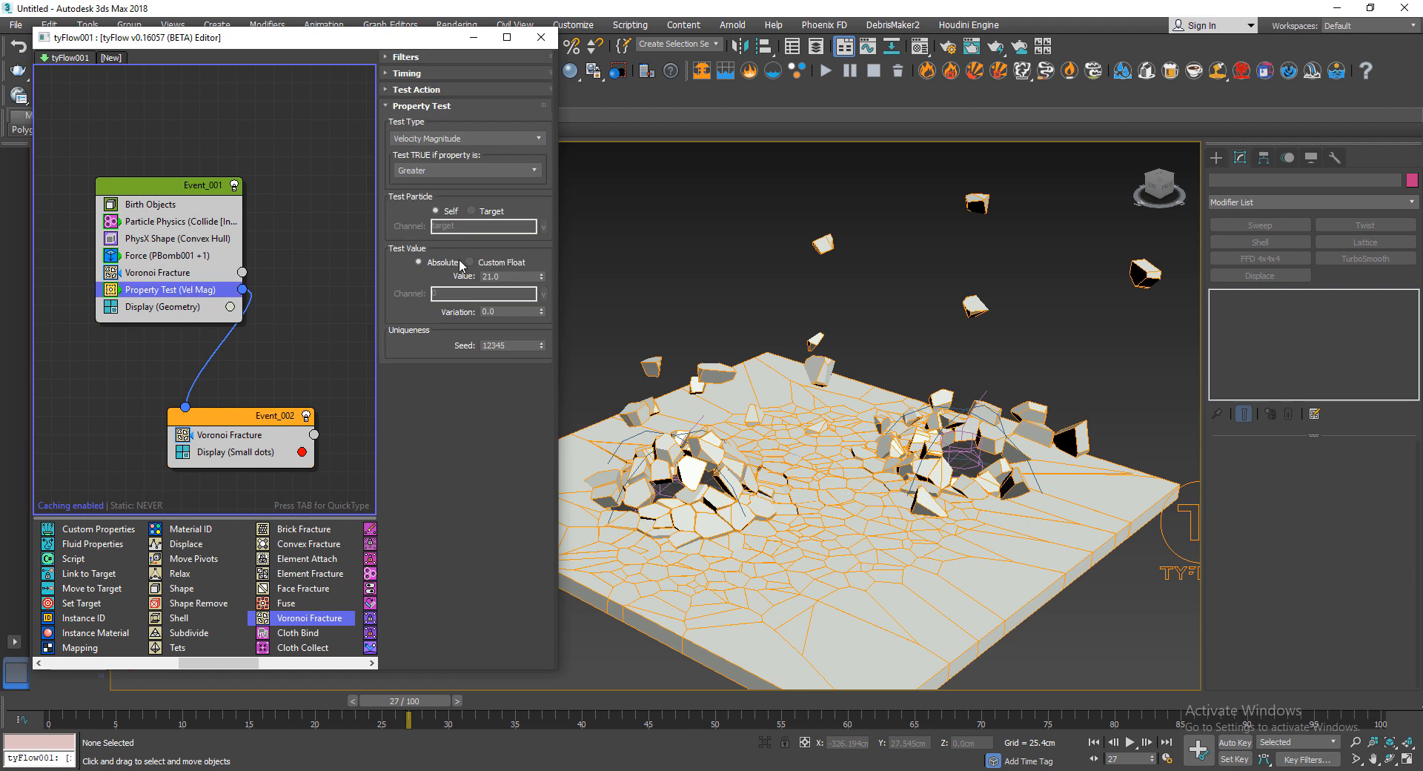
double_click(512, 276)
type("10")
key("Return")
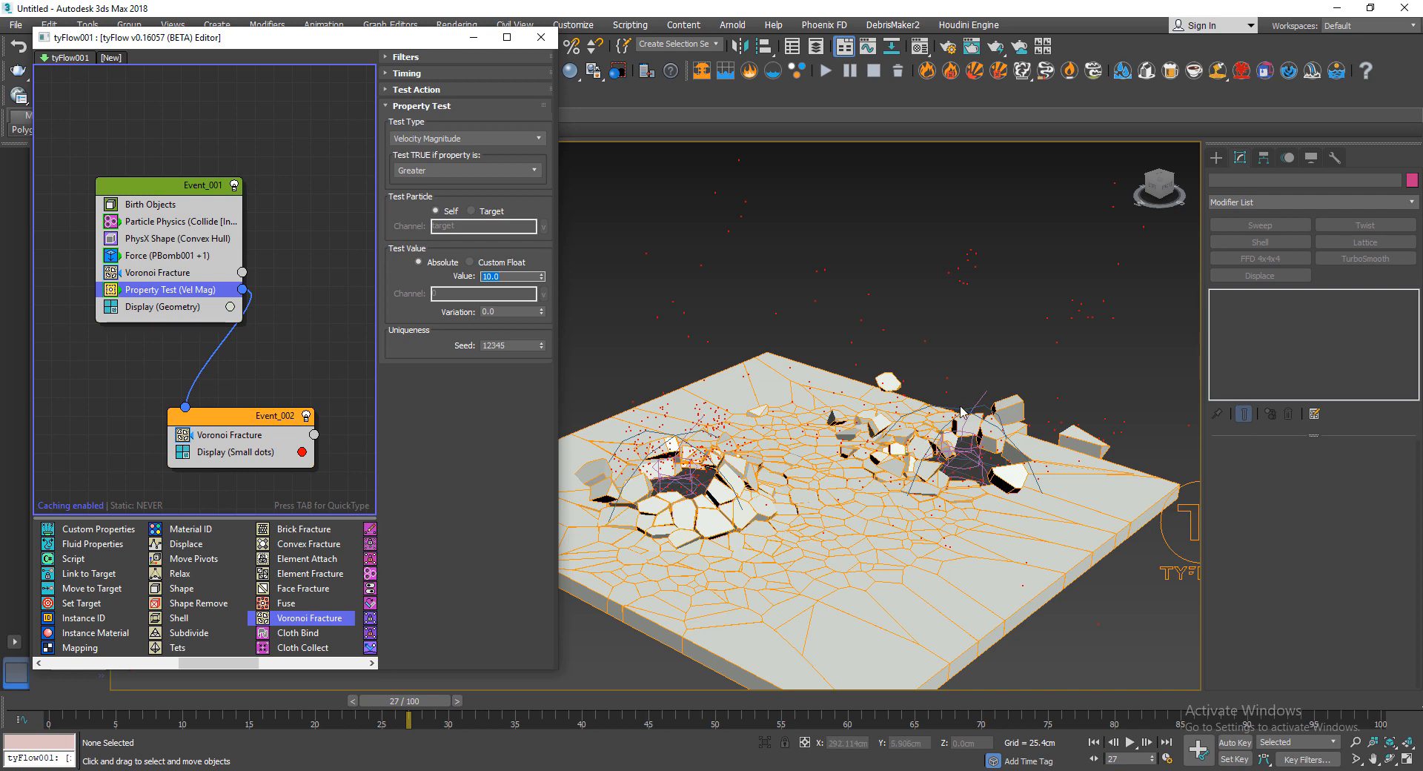
- Set Event_002's display type to Geometry and scrub to frame 34 to check the fractured pieces
left_click(223, 453)
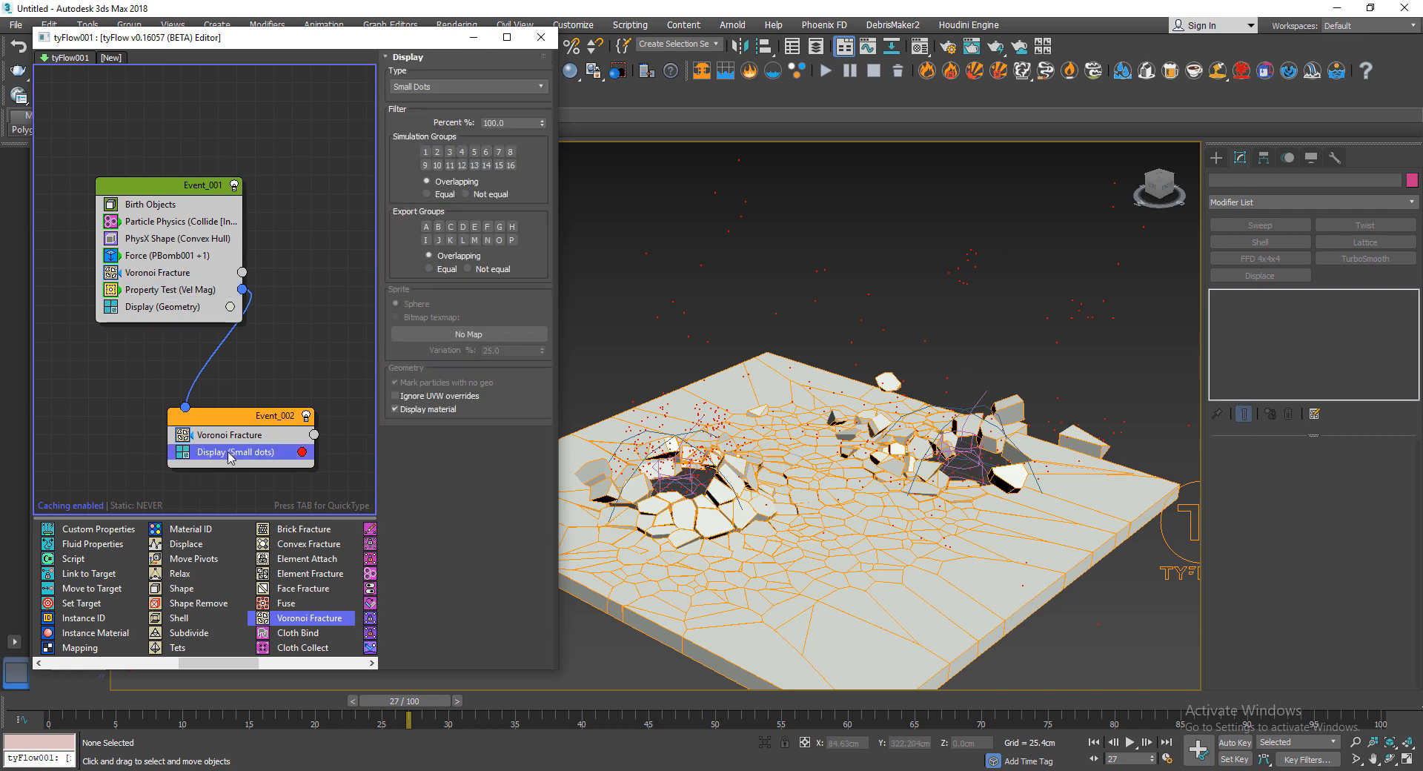
left_click(446, 86)
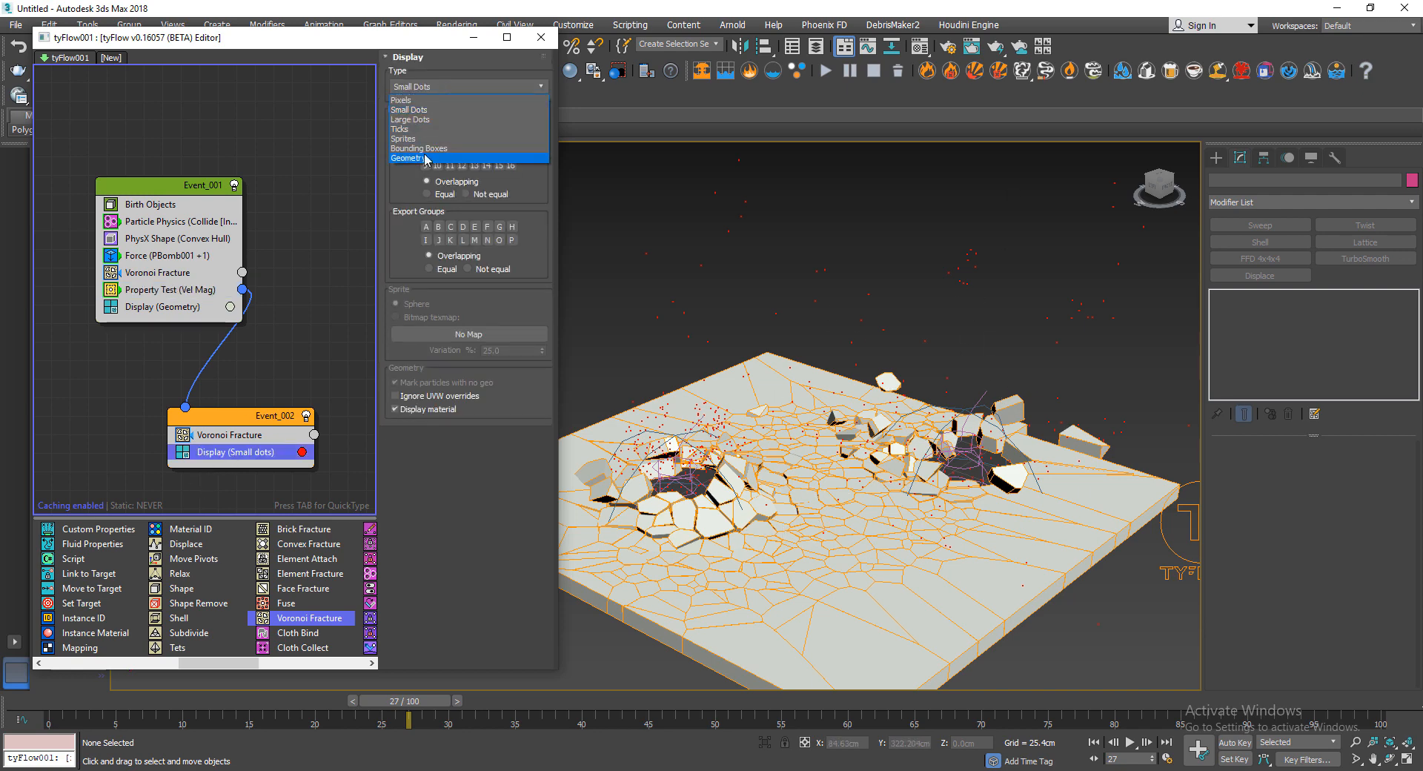
left_click(429, 158)
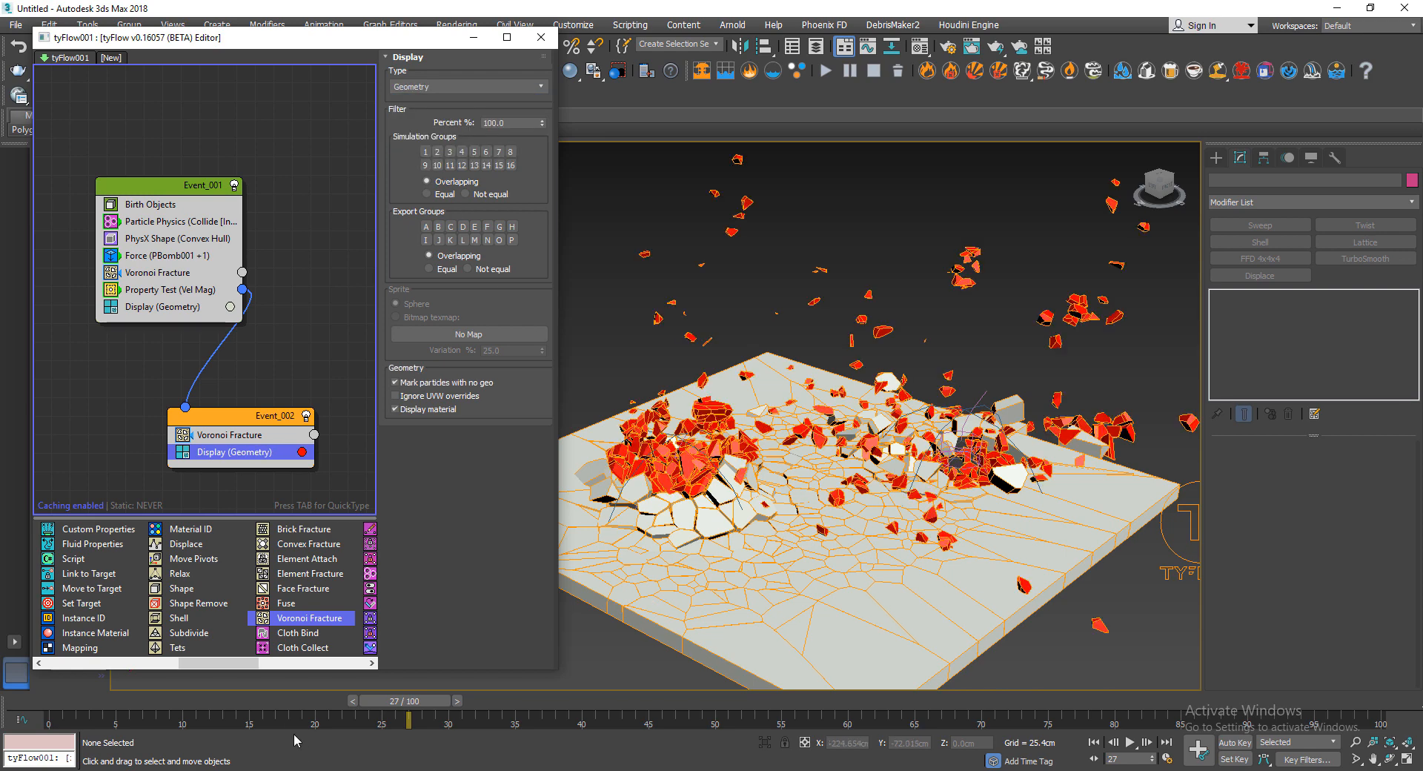
left_click_drag(296, 701, 504, 702)
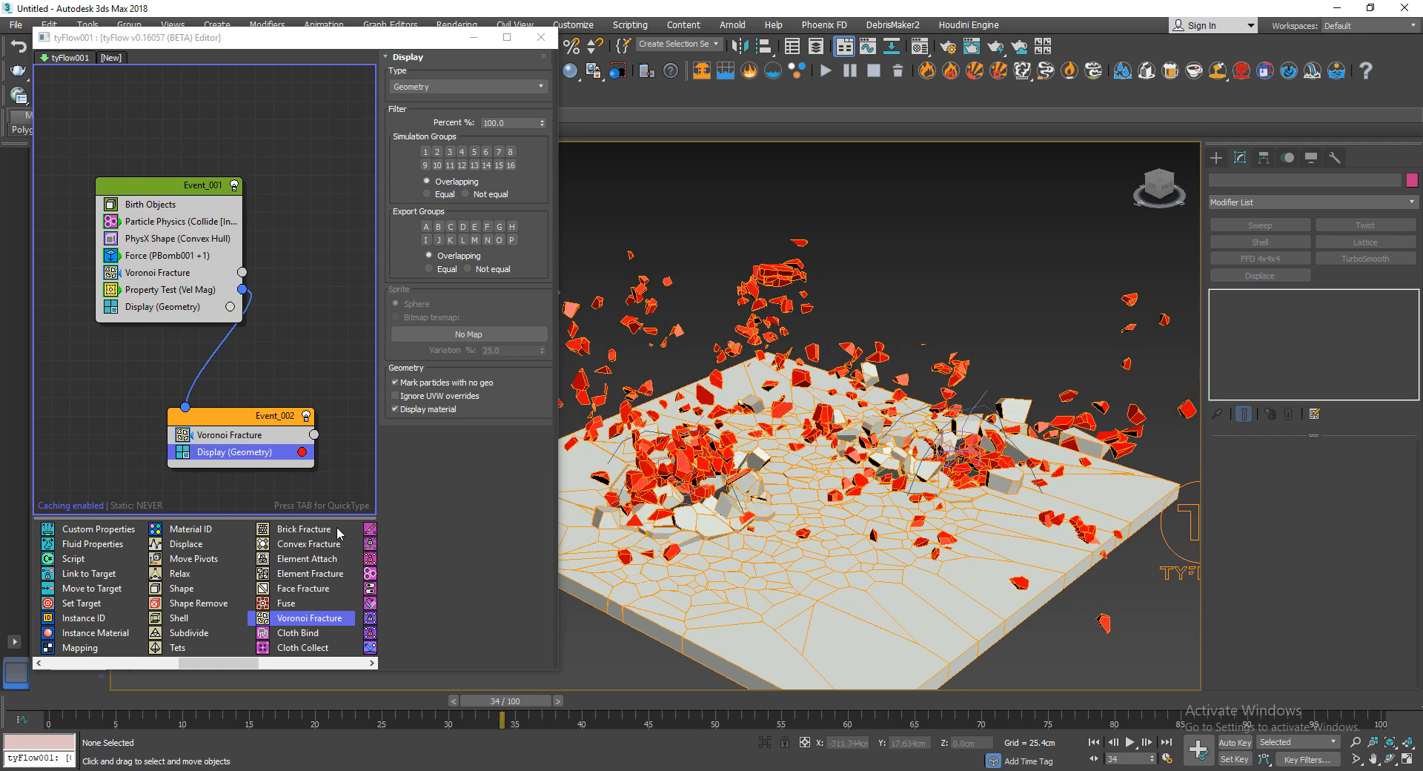
- Play the simulation onward from frame 40 to review the velocity-triggered fracturing, and scrub back to frame 36
left_click(200, 289)
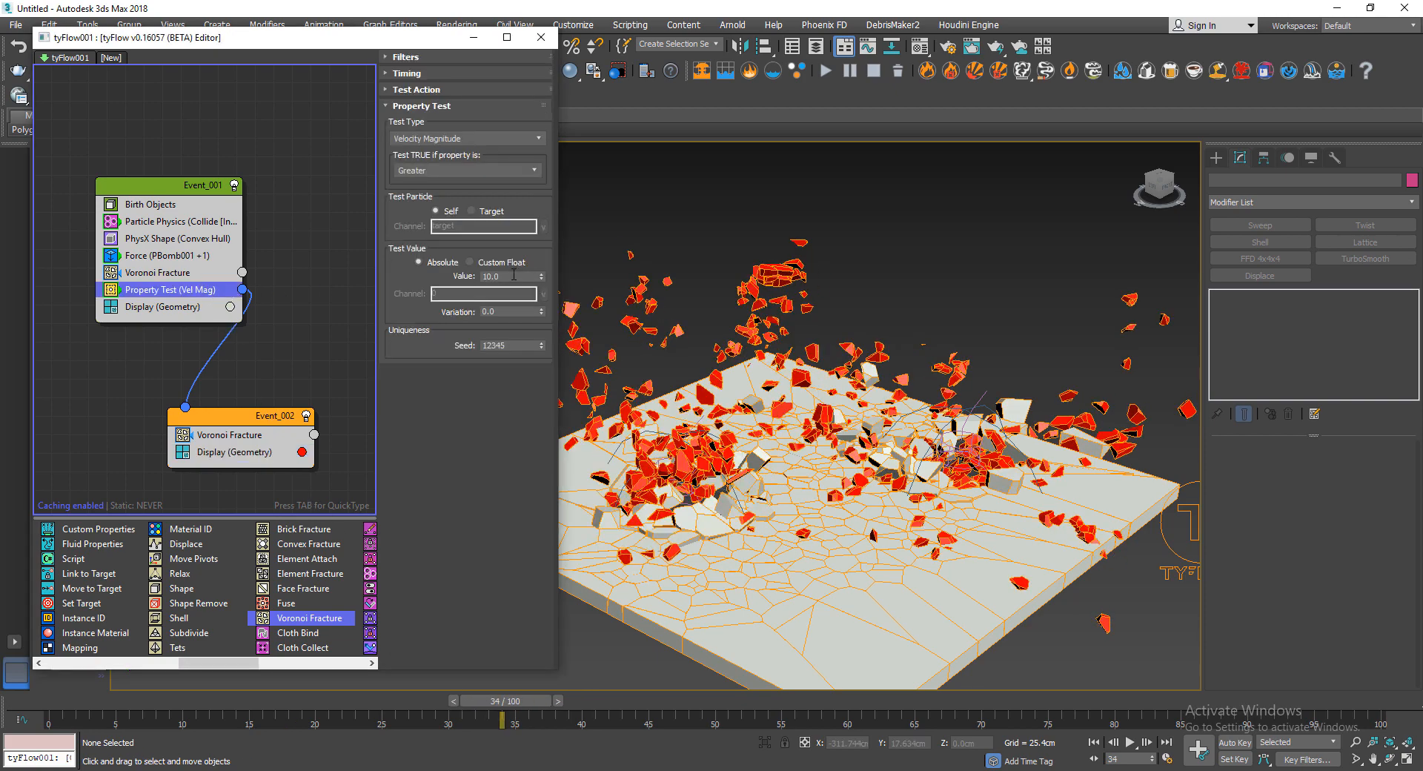
left_click_drag(338, 702, 607, 711)
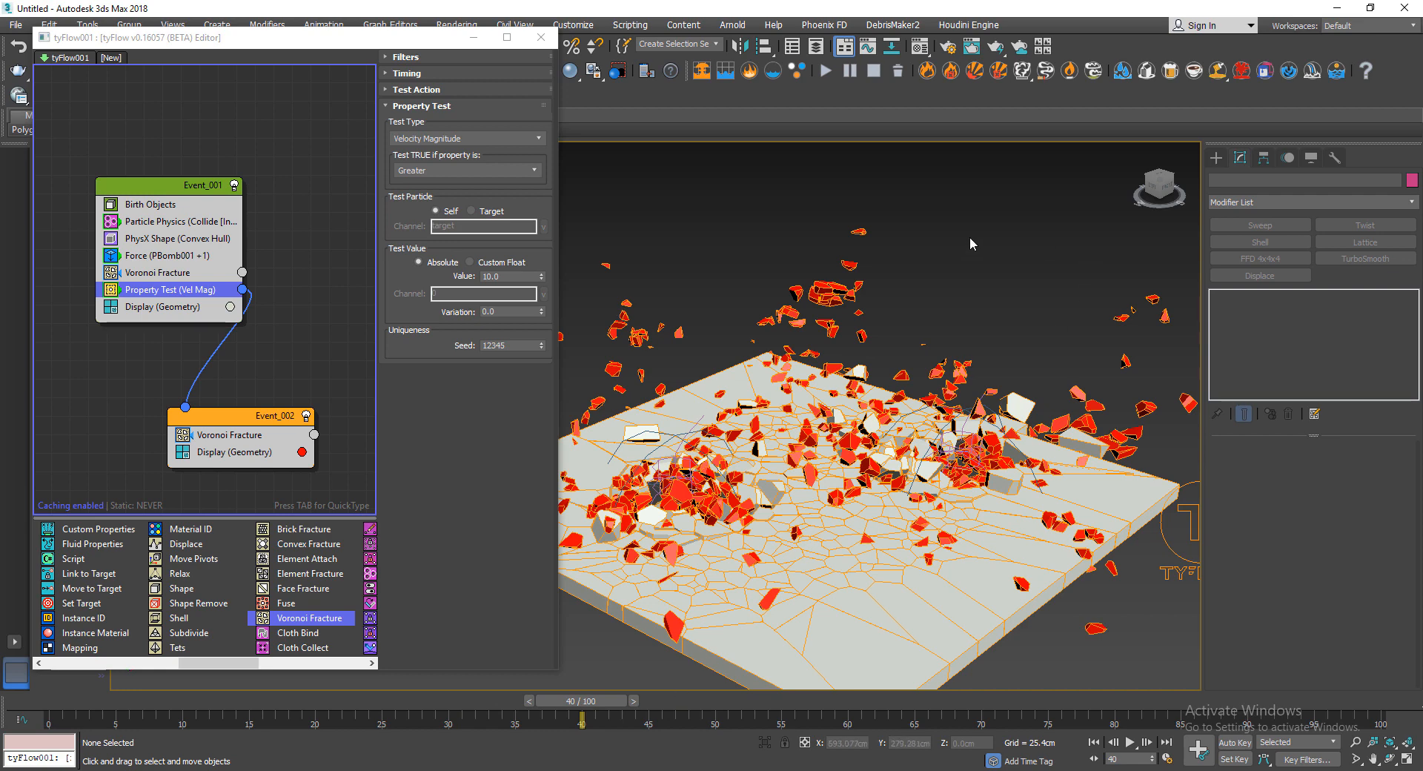
key("/")
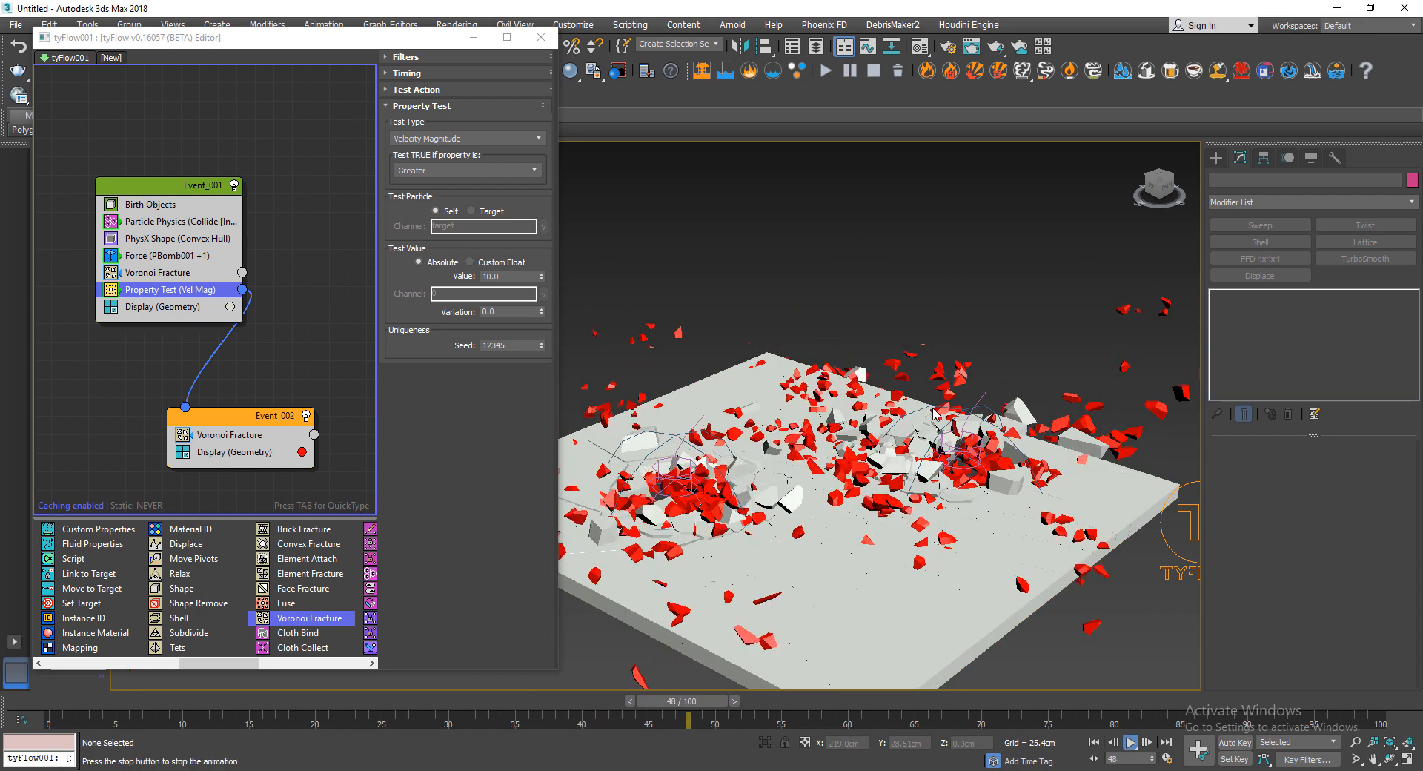
key("/")
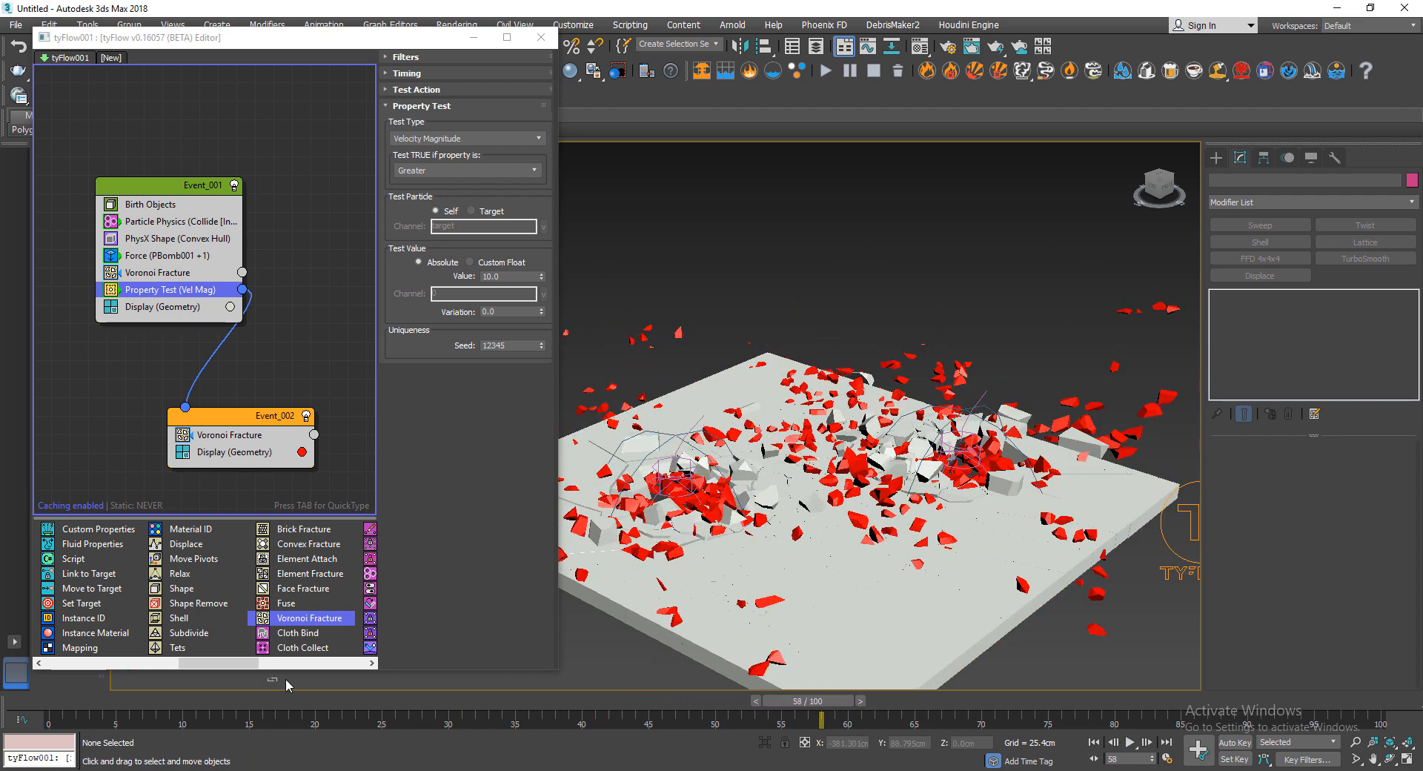
left_click_drag(287, 701, 512, 704)
- Add a PhysX Bind operator to Event_001 below Birth Objects and scrub to frame 18 to check the binding
left_click(181, 186)
key("Tab")
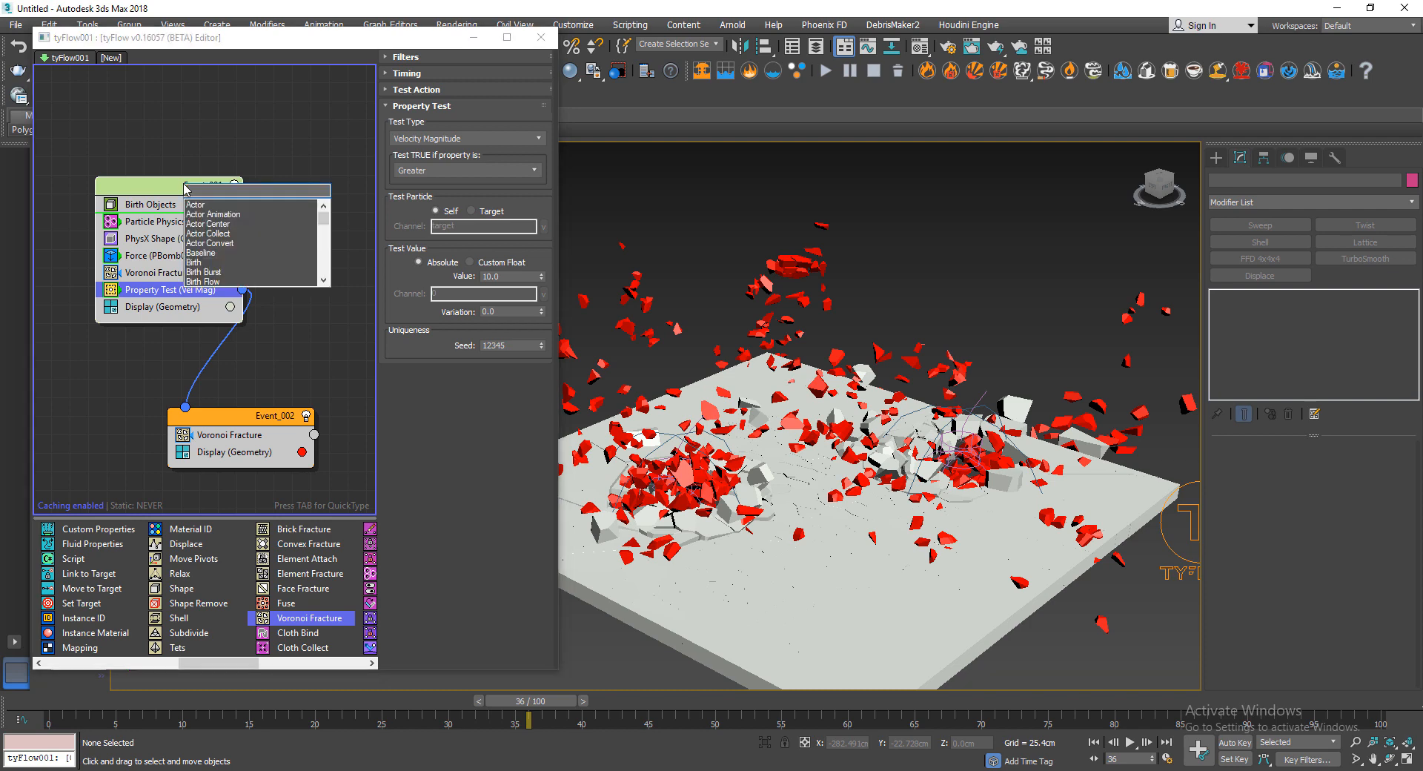
type("physi")
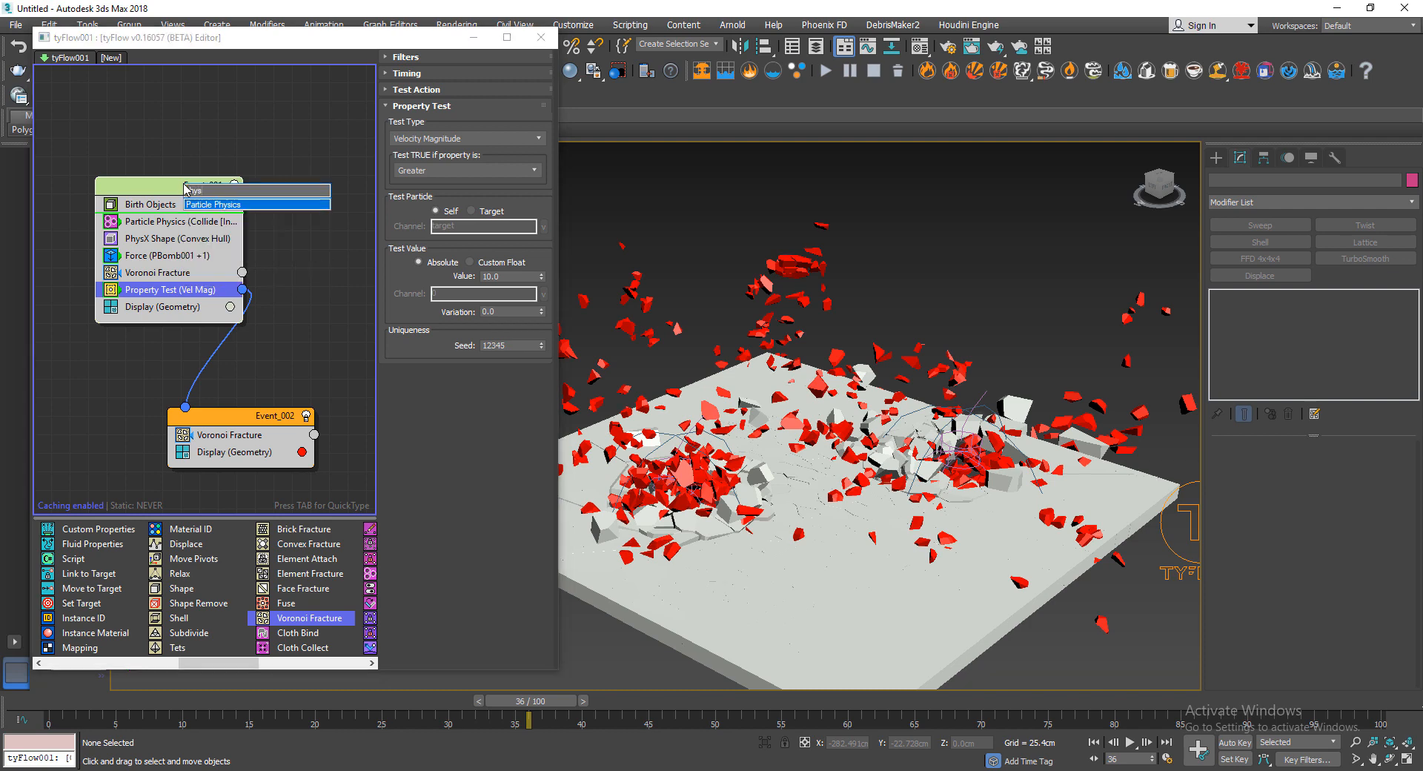
key("Return")
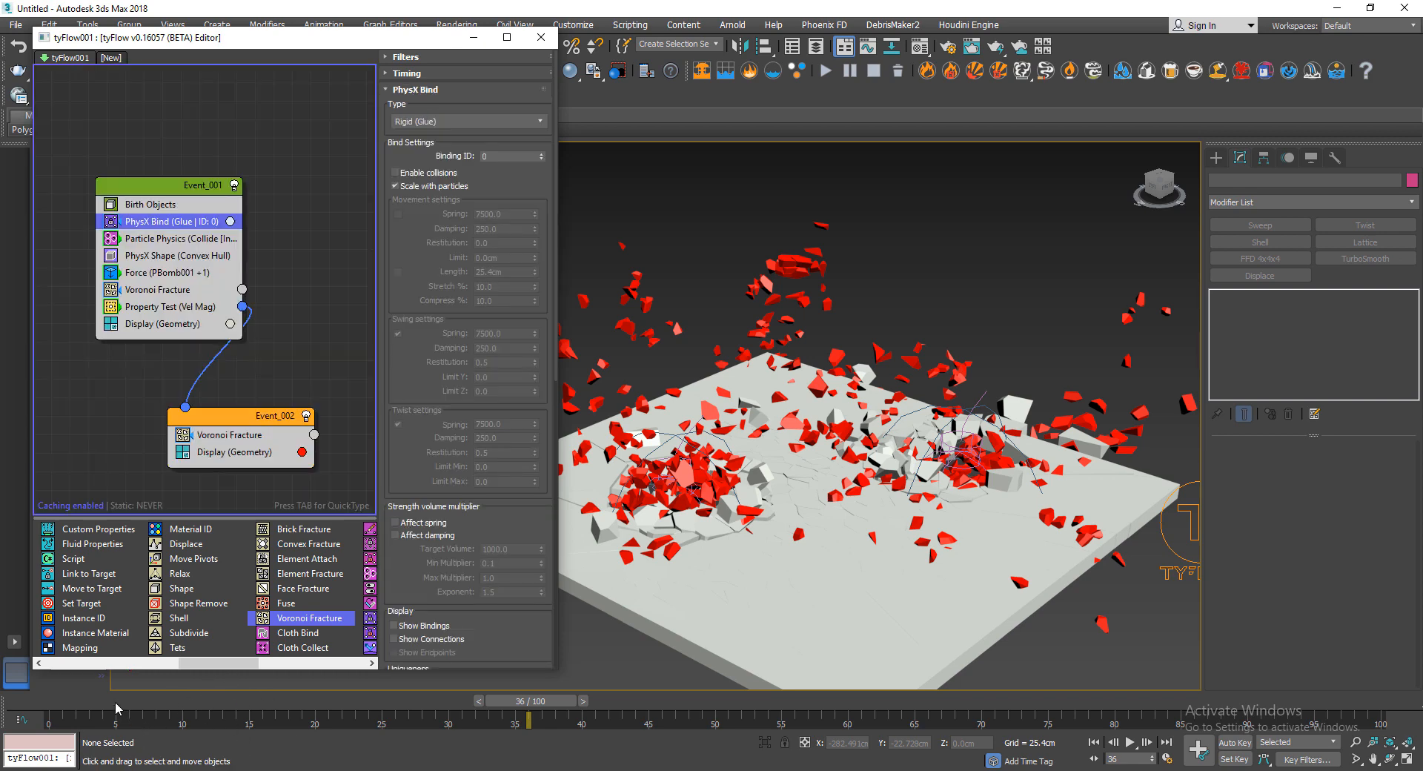
left_click_drag(114, 702, 310, 709)
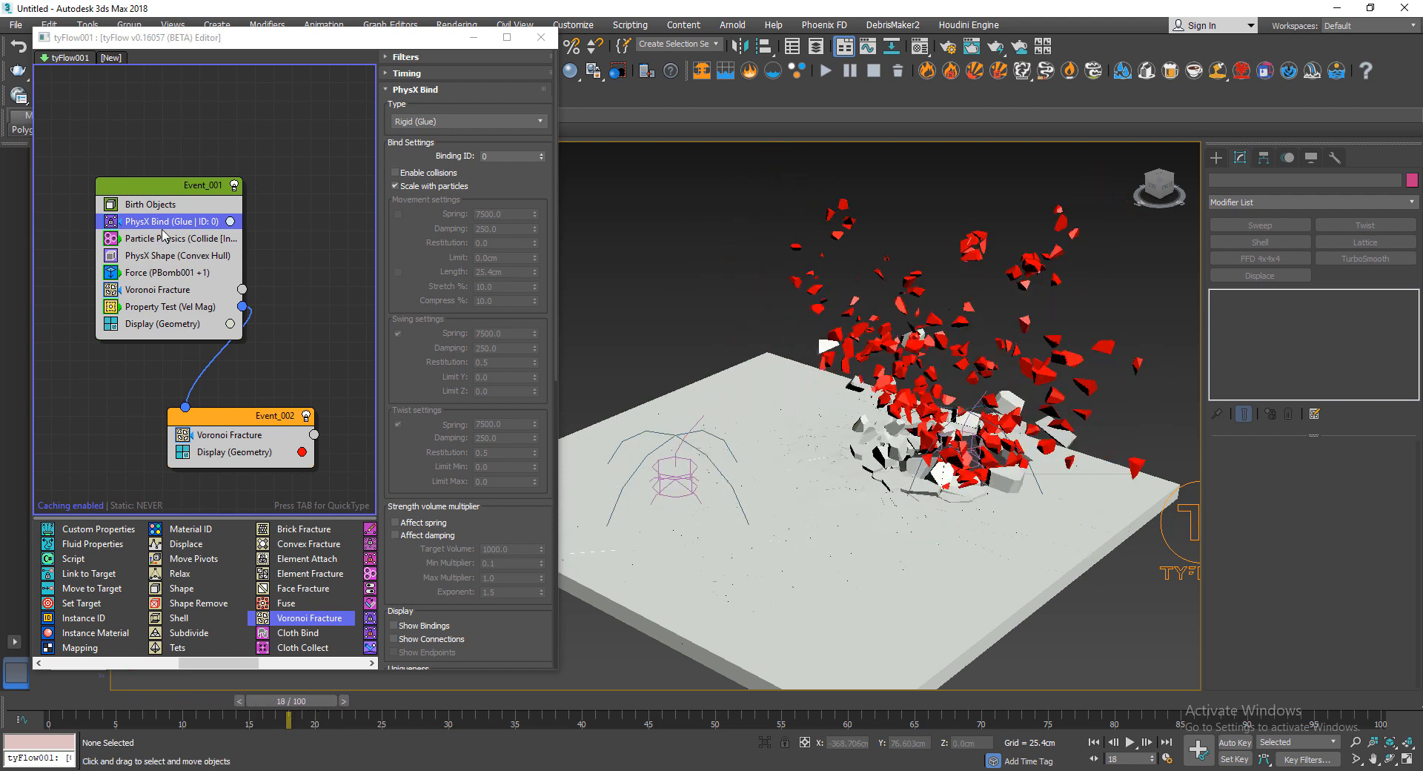
- Enable force-based bind breaking on Event_001's PhysX Bind and scrub to frame 27 to check it
left_click_drag(450, 263, 452, 111)
left_click(404, 577)
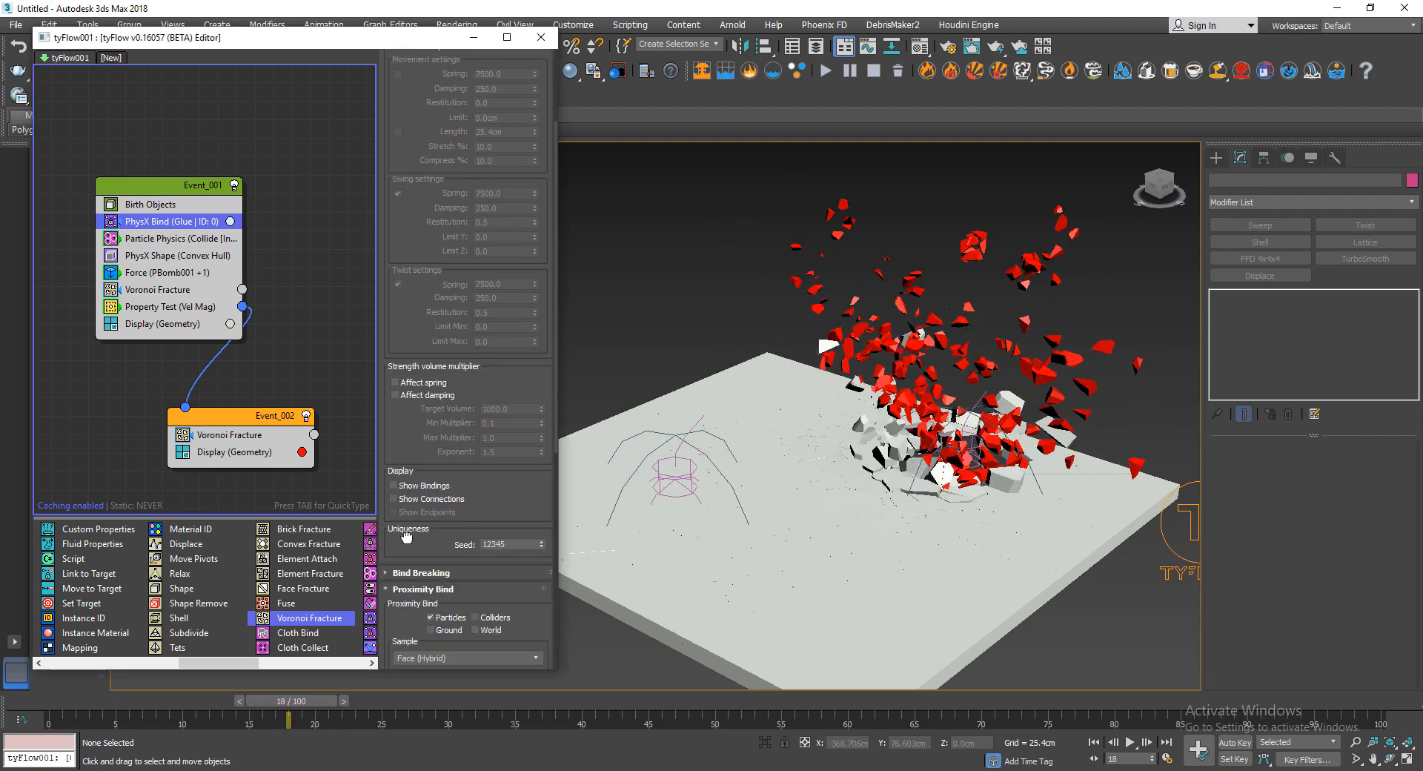
scroll(417, 577, "down", 2)
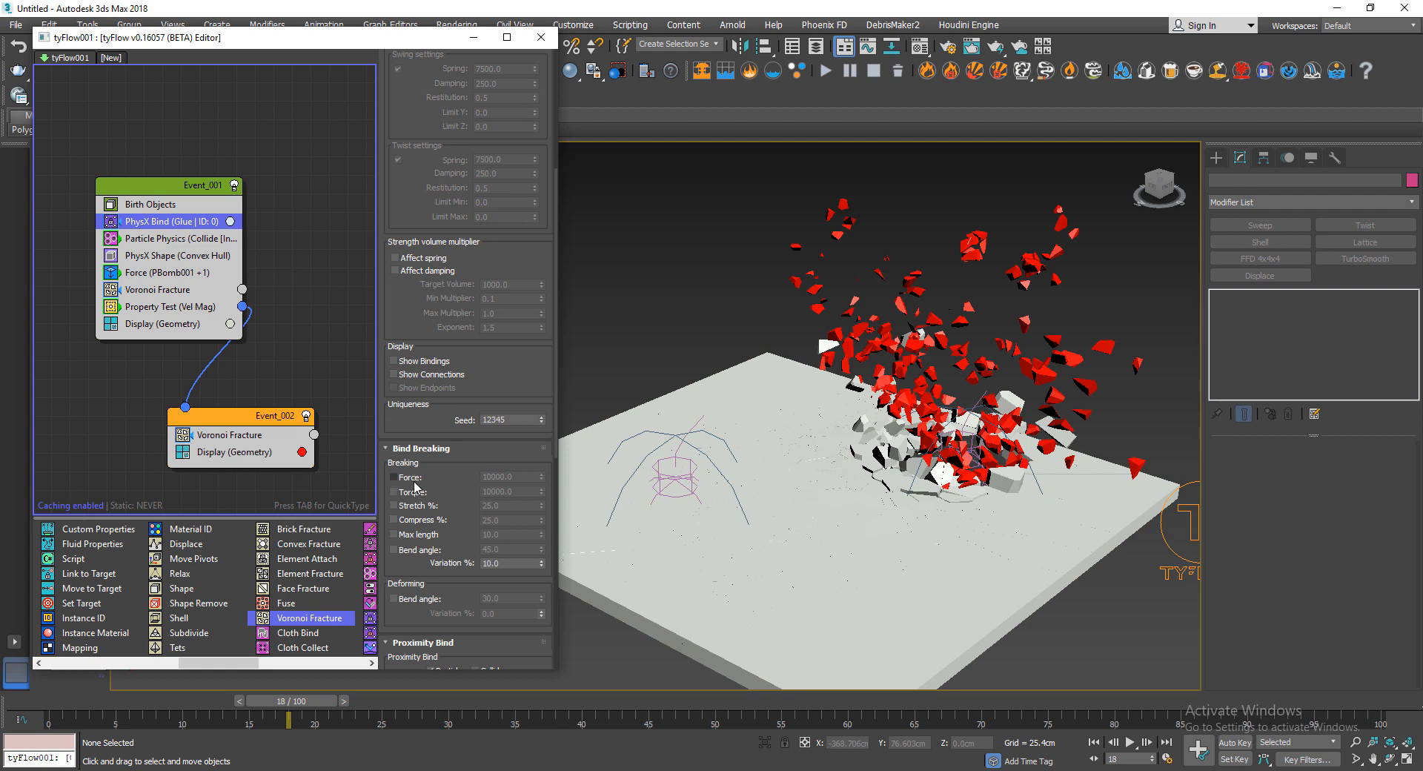
left_click(411, 478)
left_click_drag(207, 705, 534, 725)
left_click_drag(534, 729, 393, 730)
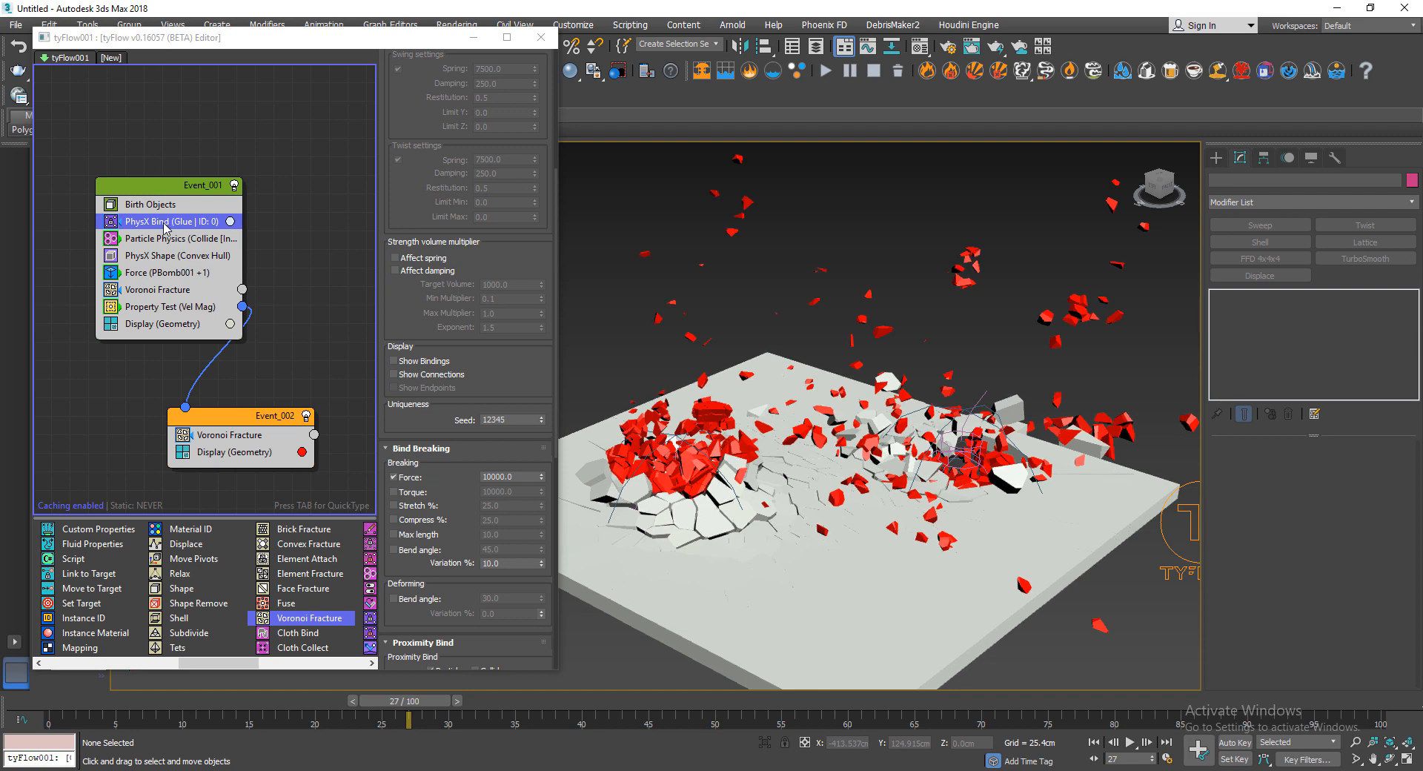
- Copy the PhysX Bind operator into Event_002 above its Voronoi Fracture and play the simulation up to frame 31
left_click_drag(134, 231, 297, 424)
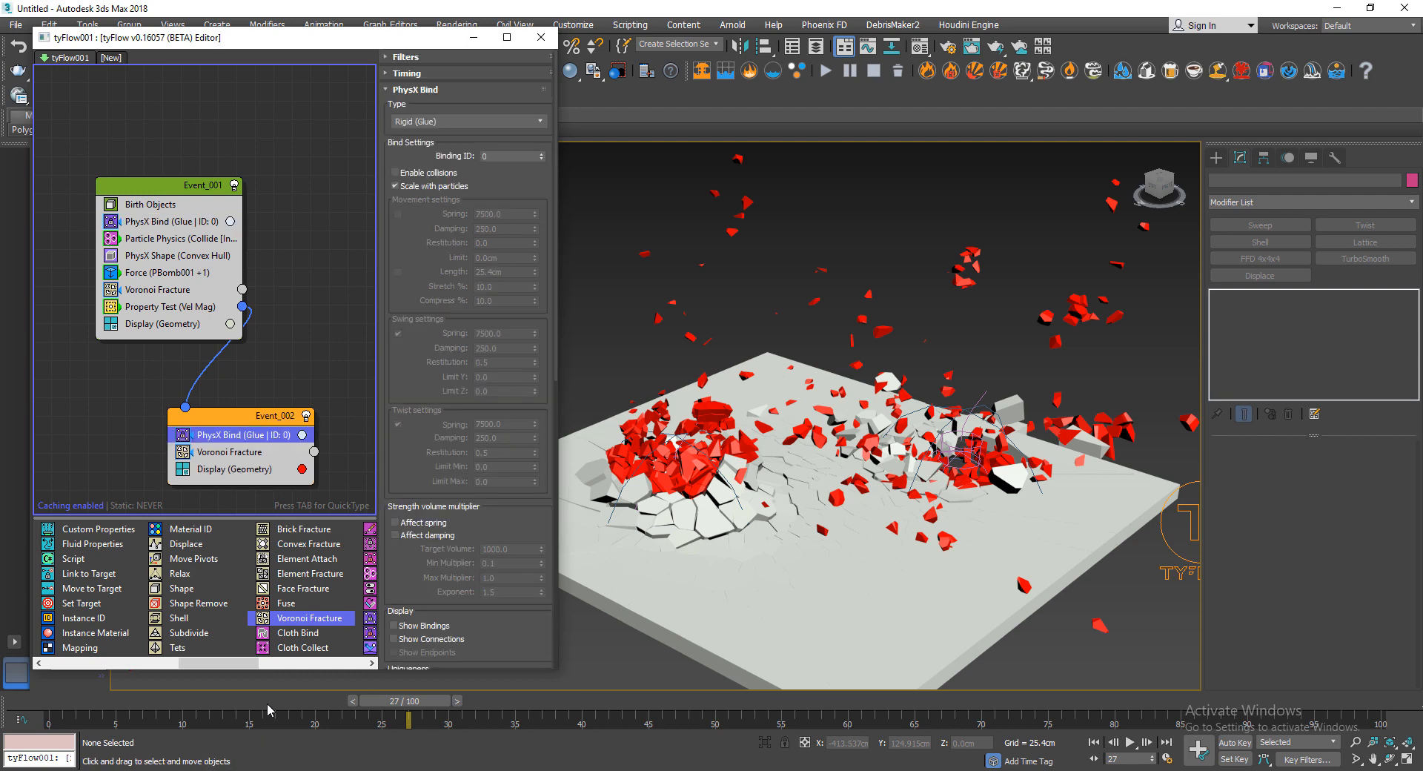
left_click_drag(270, 710, 478, 716)
key("slash")
key("slash")
- Set the point count of Event_002's Voronoi Fracture to 40
left_click(237, 450)
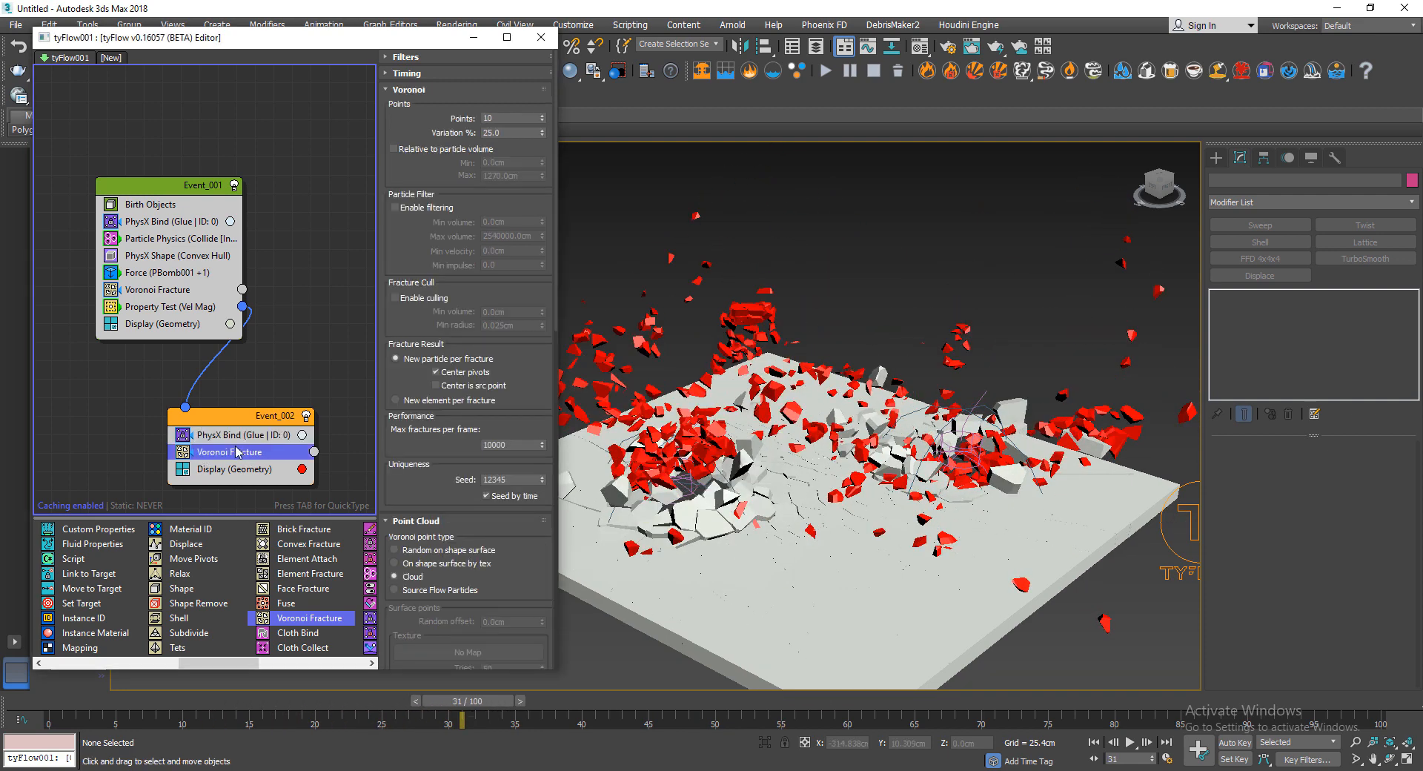
double_click(509, 114)
type("40")
key("Return")
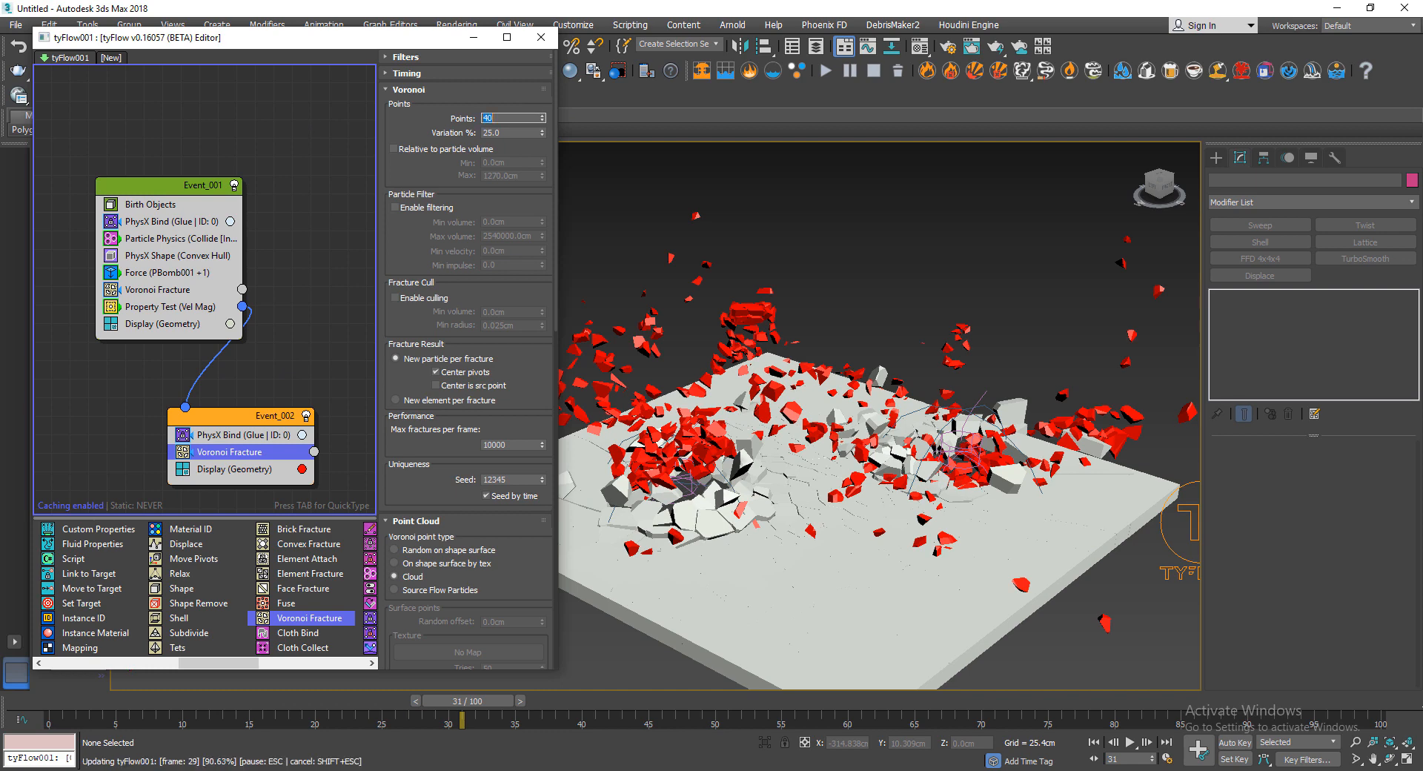
left_click(901, 229)
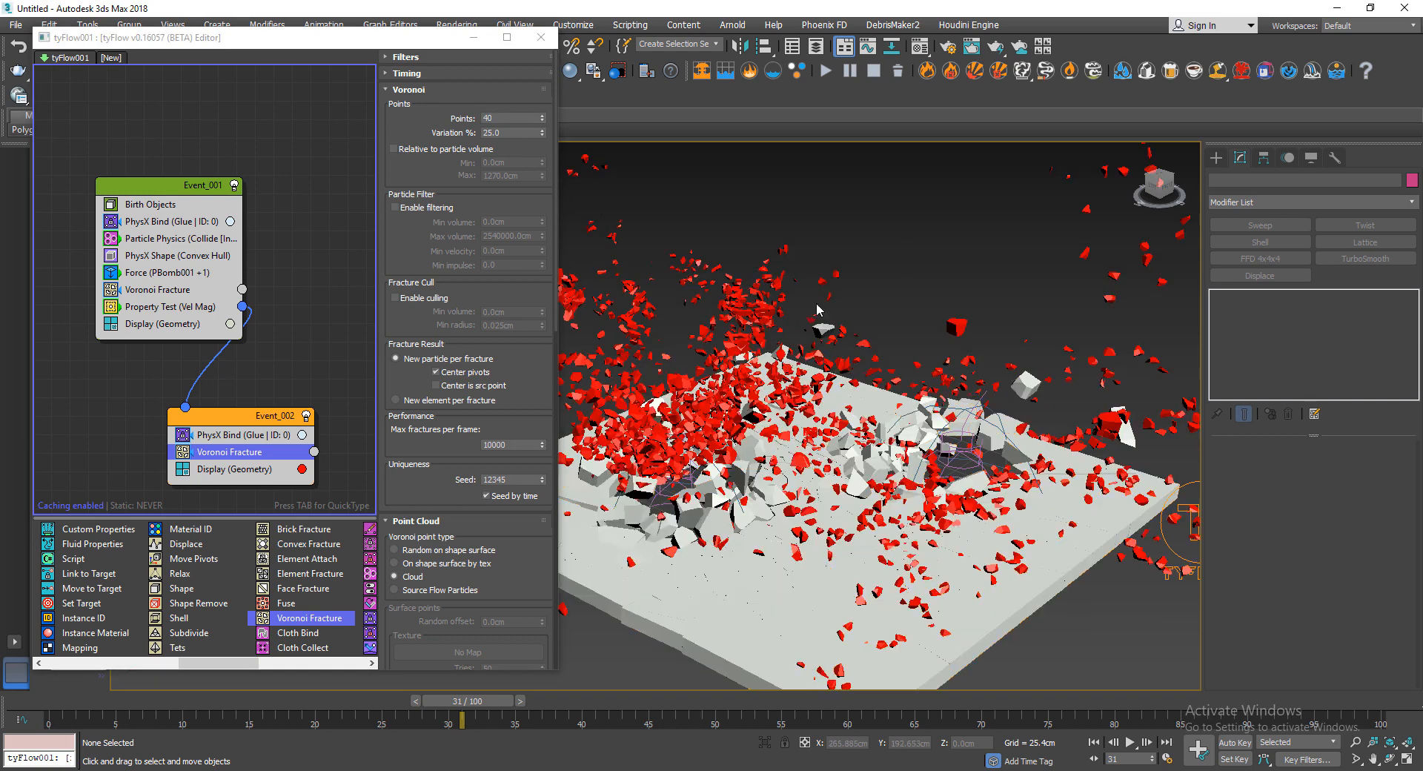
- Replace Event_002's red Display operator with a copy of Event_001's Display operator
left_click(162, 326)
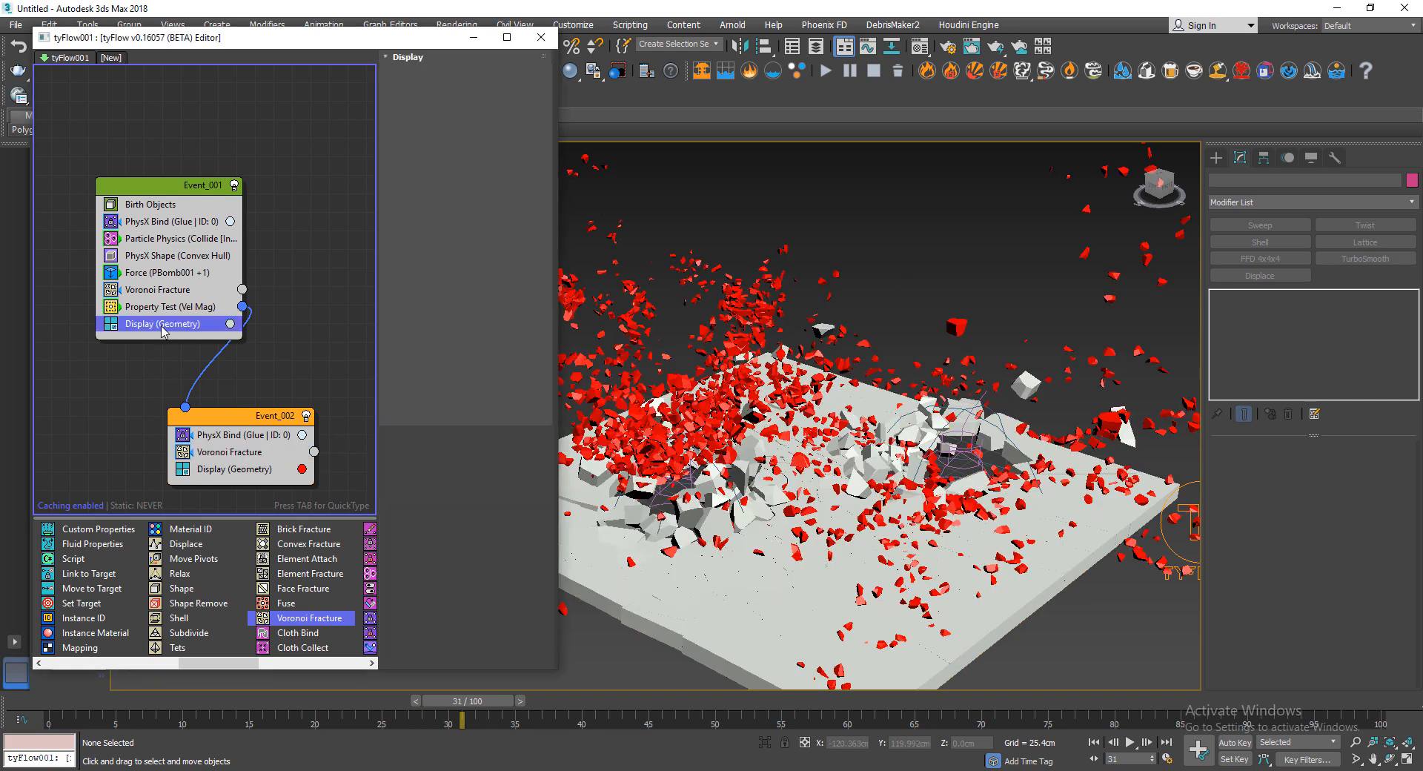
left_click_drag(151, 329, 272, 476)
left_click(297, 674)
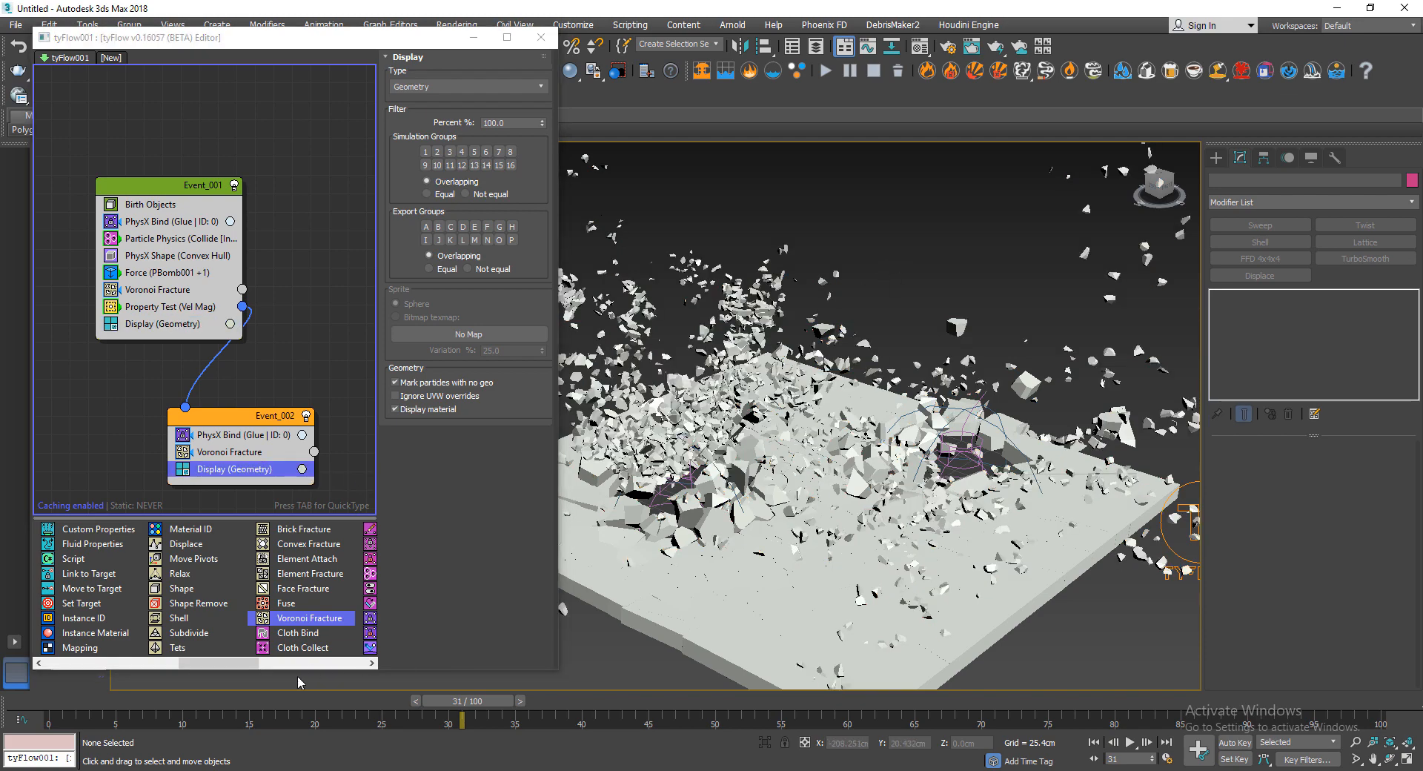
- Play the simulation to review the explosion with uniformly colored debris, and scrub back to frame 19
key("slash")
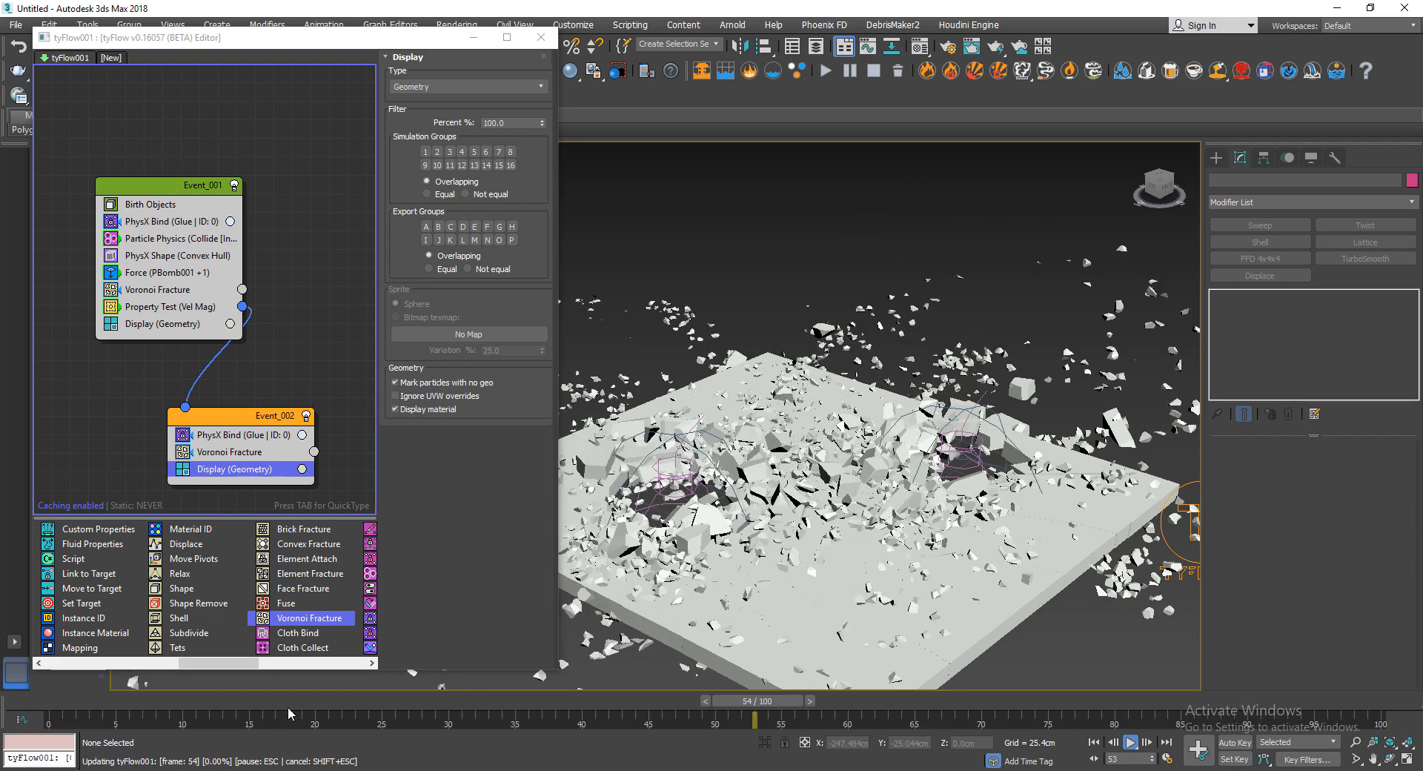
key("slash")
key("slash")
left_click_drag(256, 701, 303, 715)
key("slash")
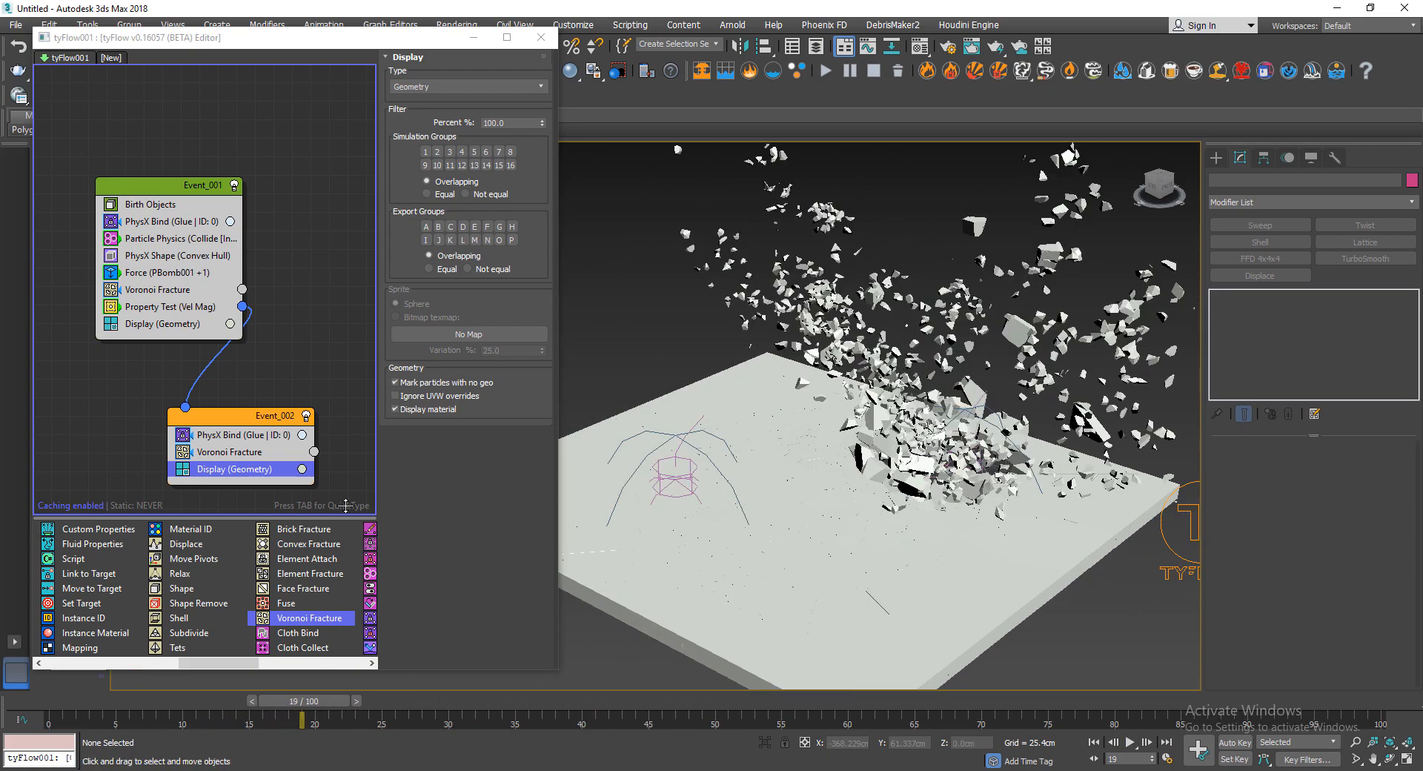
- Set Event_002's Voronoi Fracture to 20 points with 65% variation, and play the simulation to check the debris
left_click(256, 450)
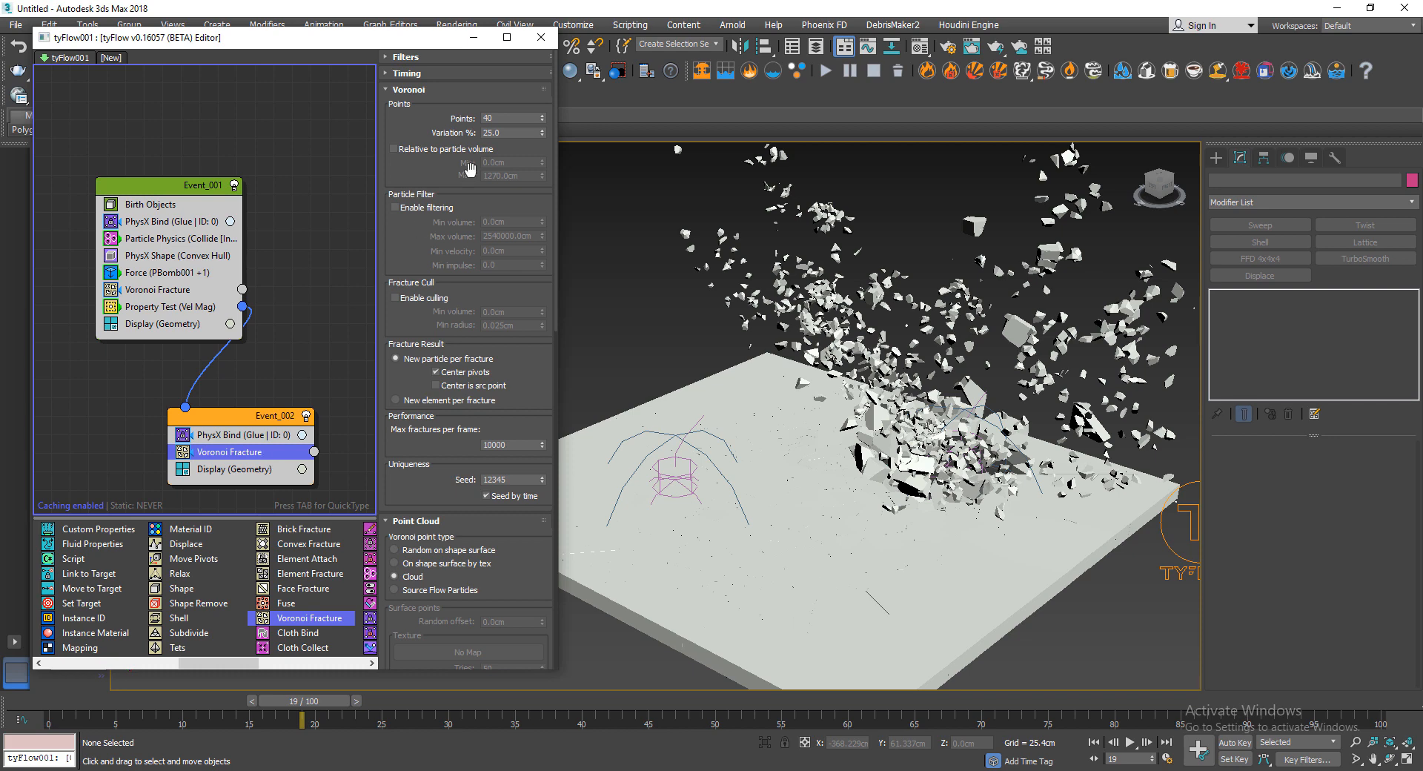
left_click(152, 704)
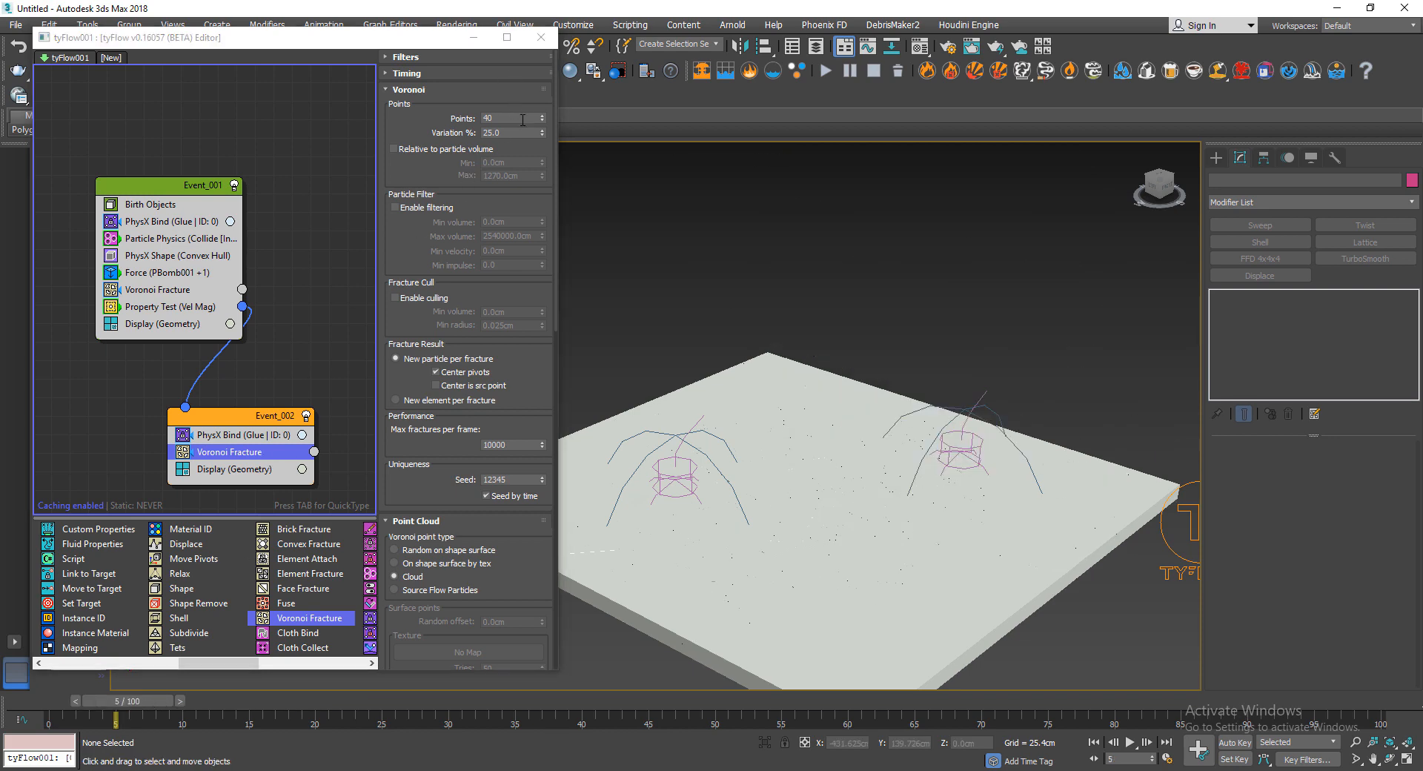
key("Tab")
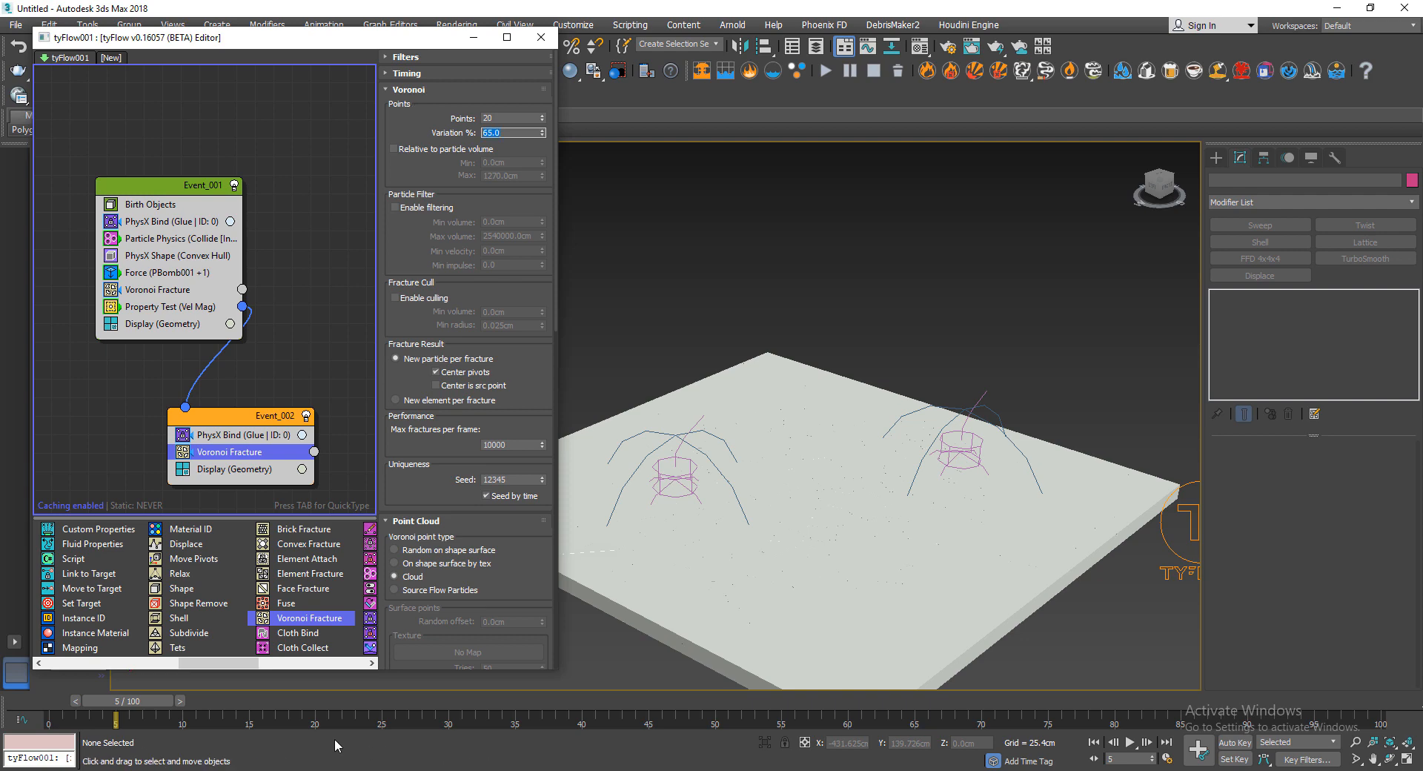
left_click_drag(137, 704, 309, 723)
key("/")
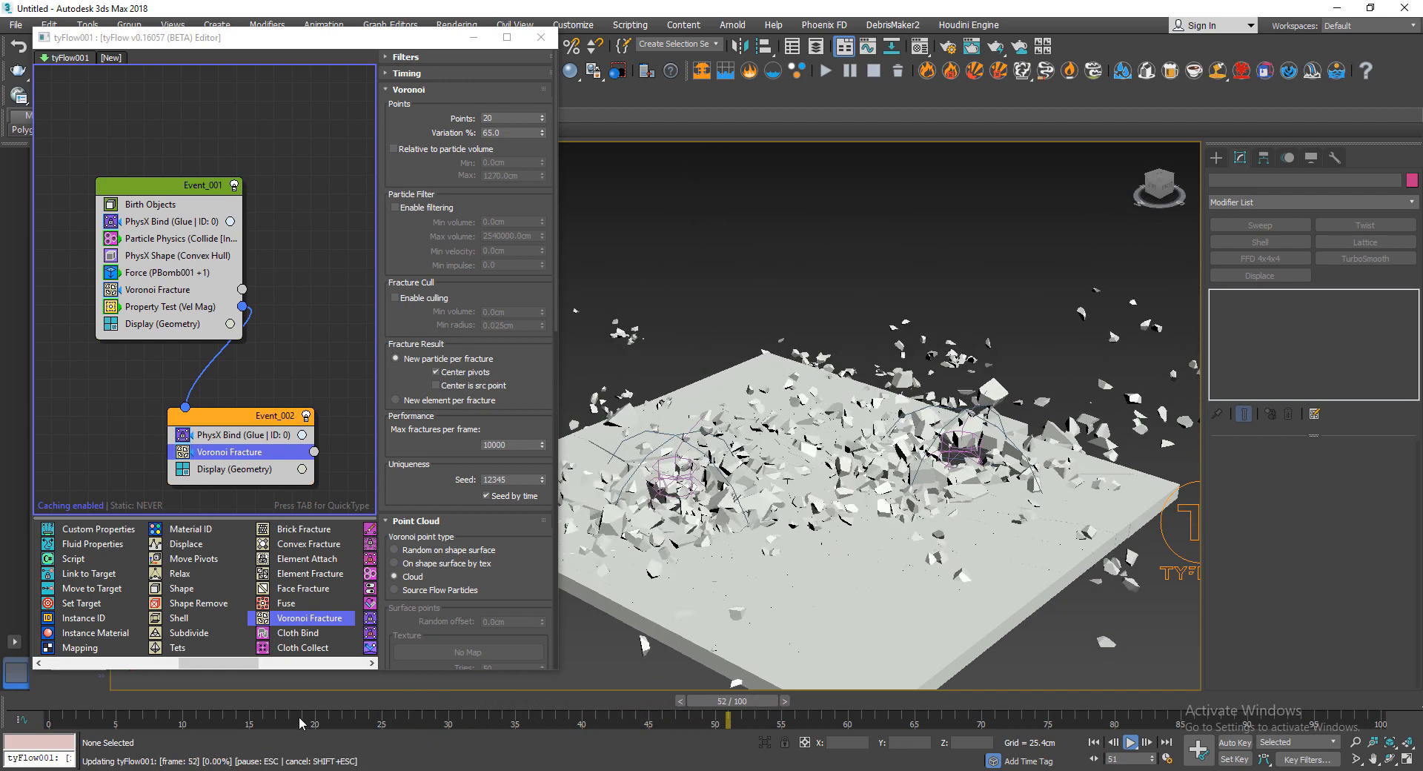
left_click_drag(423, 704, 535, 701)
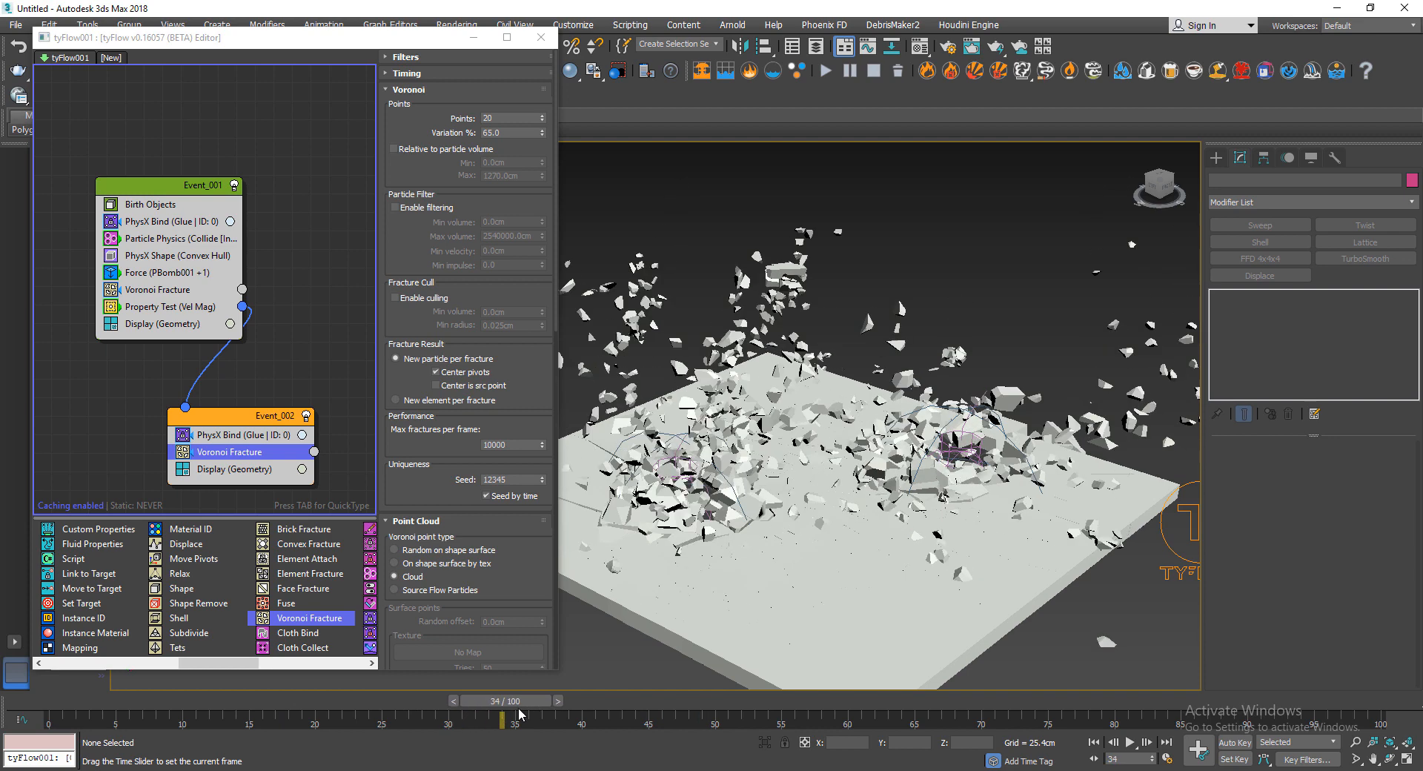
- Copy the velocity Property Test into Event_002 above its Voronoi Fracture and set the copy's test value to 15
middle_click_drag(277, 365, 260, 336)
left_click(145, 277)
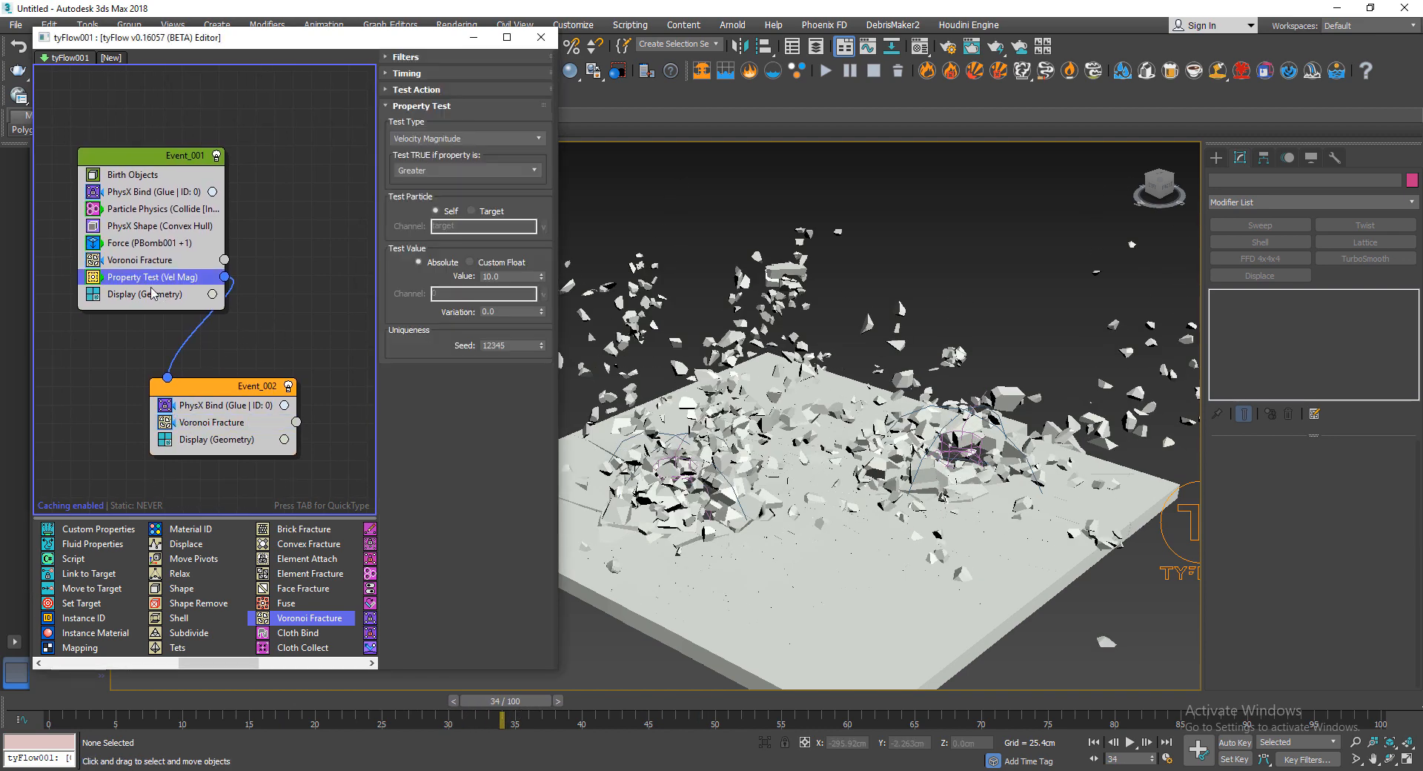
left_click_drag(131, 283, 238, 421)
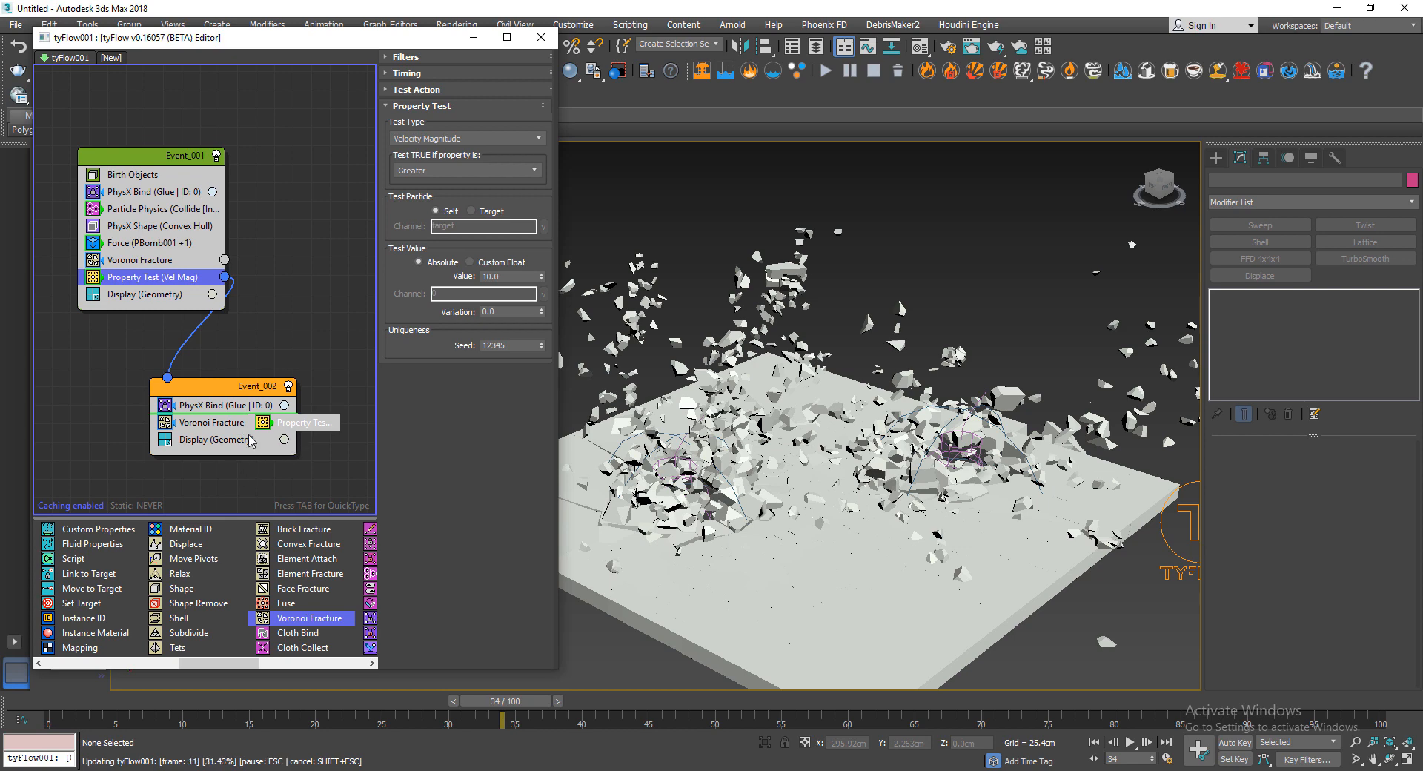
left_click(223, 701)
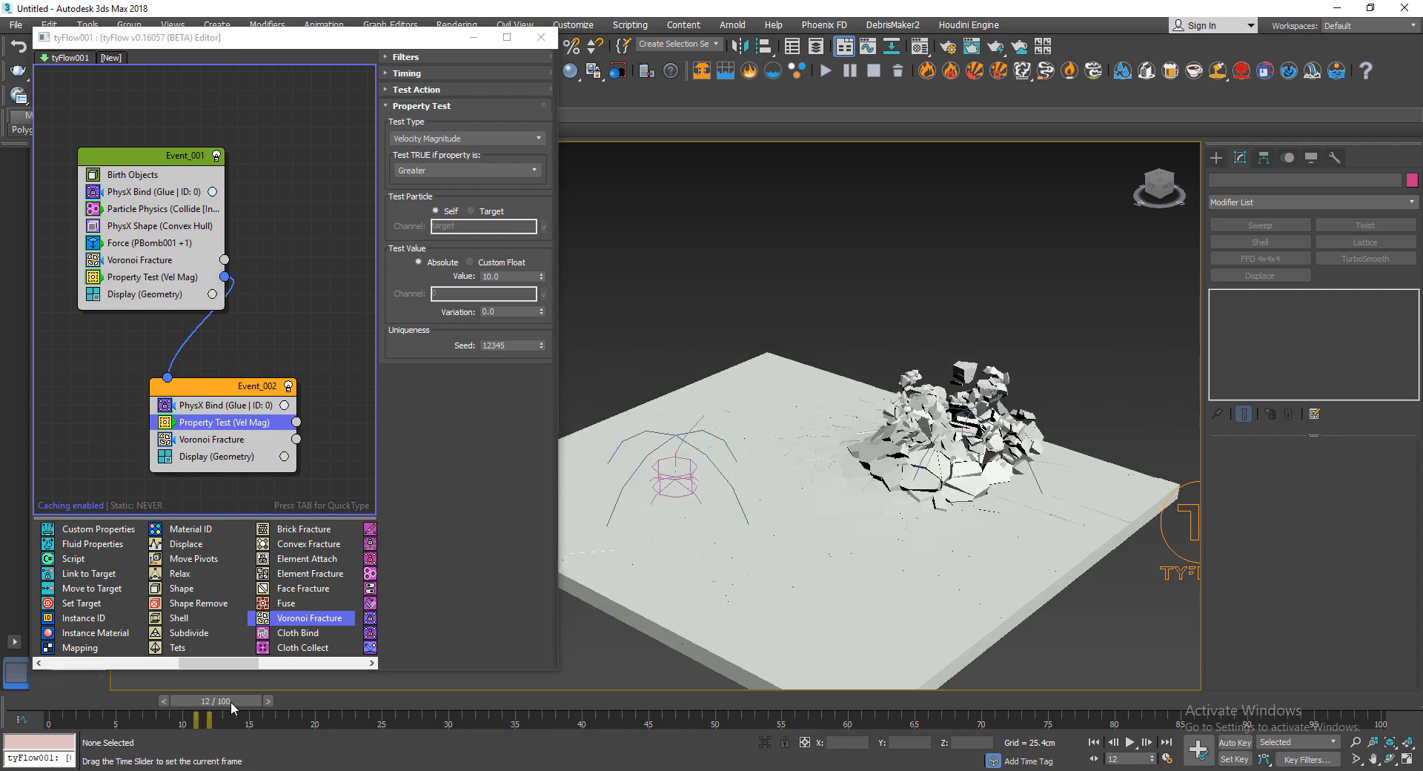
left_click_drag(520, 276, 413, 268)
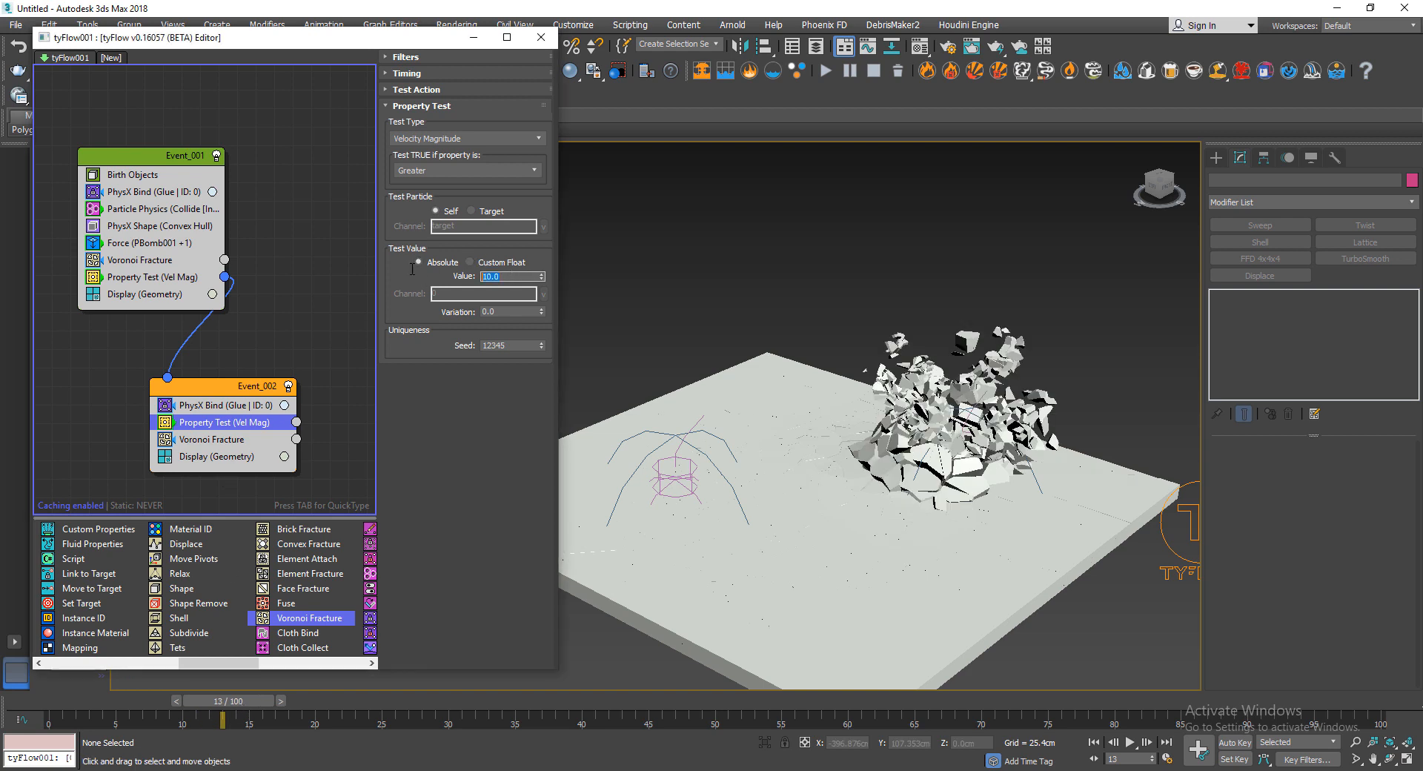
type("15")
key("Return")
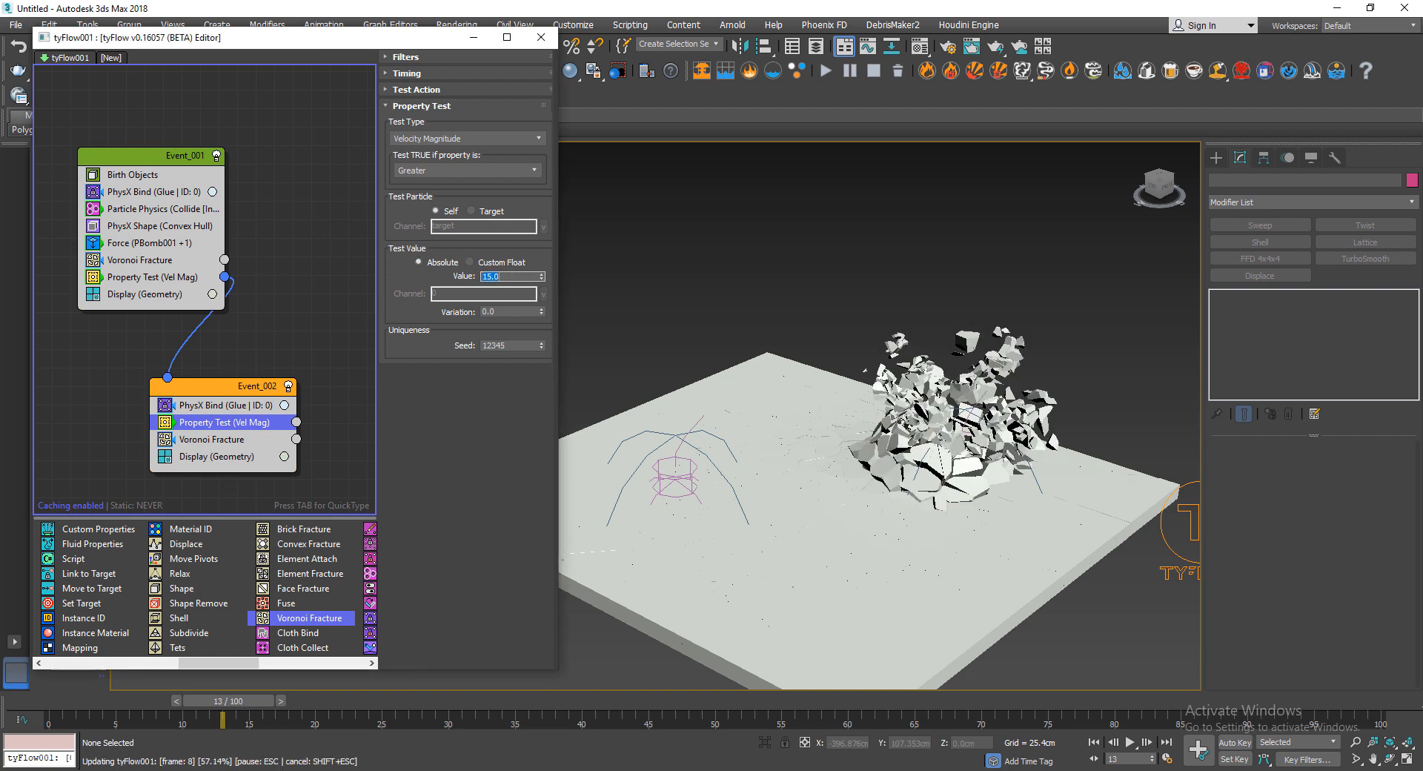
- Create a new event with a Spawn operator below Event_002 and wire Event_002's velocity Property Test to it
middle_click_drag(248, 460, 234, 400)
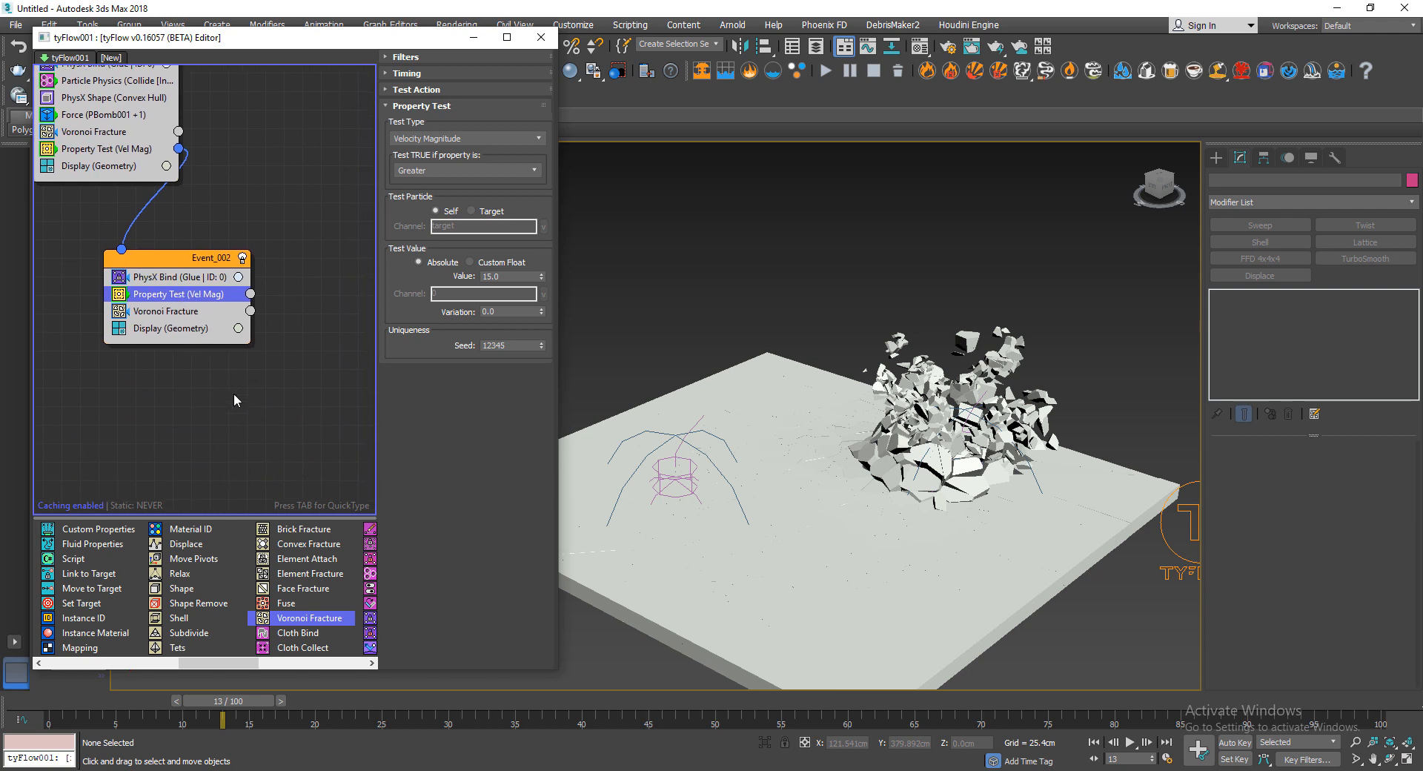
left_click(233, 402)
key("Tab")
type("spaw")
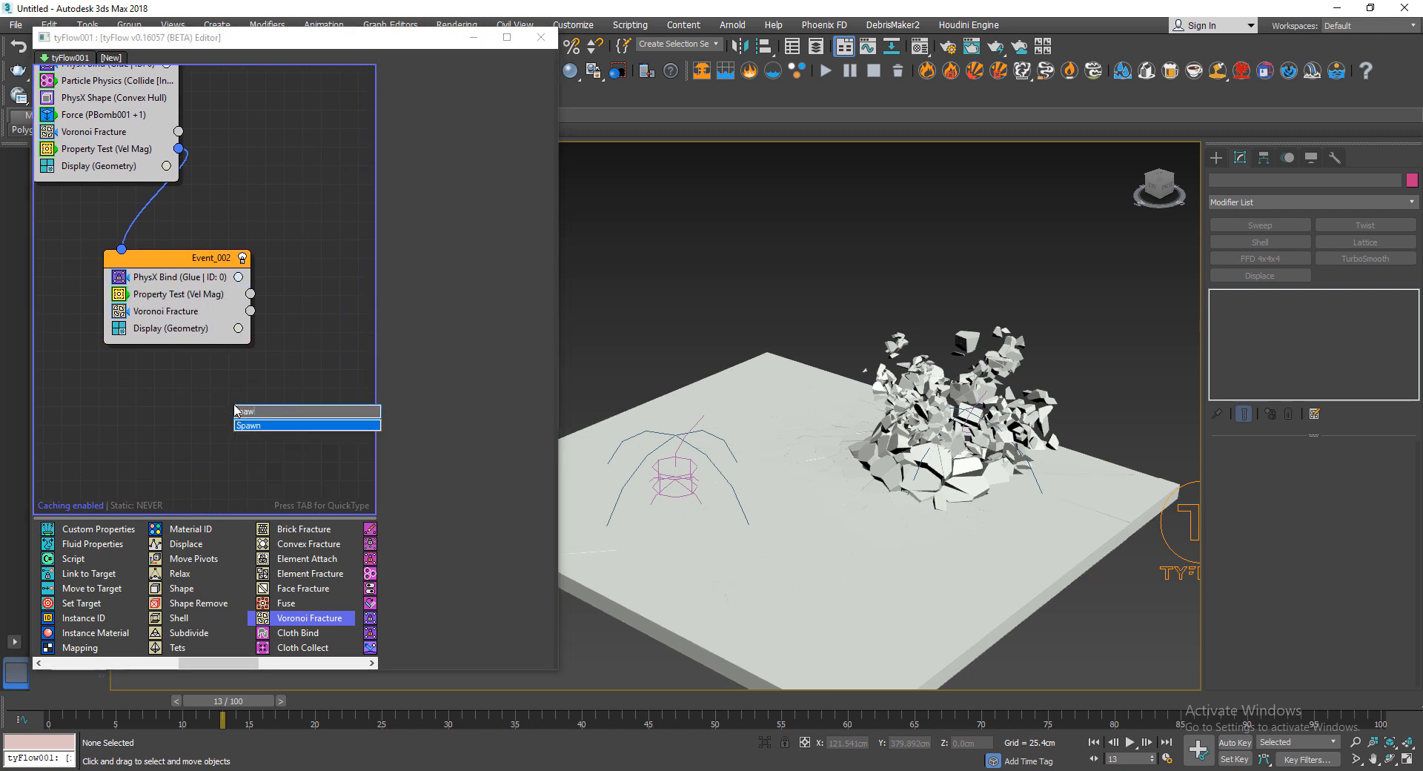
key("Return")
left_click_drag(270, 402, 299, 415)
middle_click_drag(196, 401, 162, 407)
left_click_drag(216, 300, 227, 413)
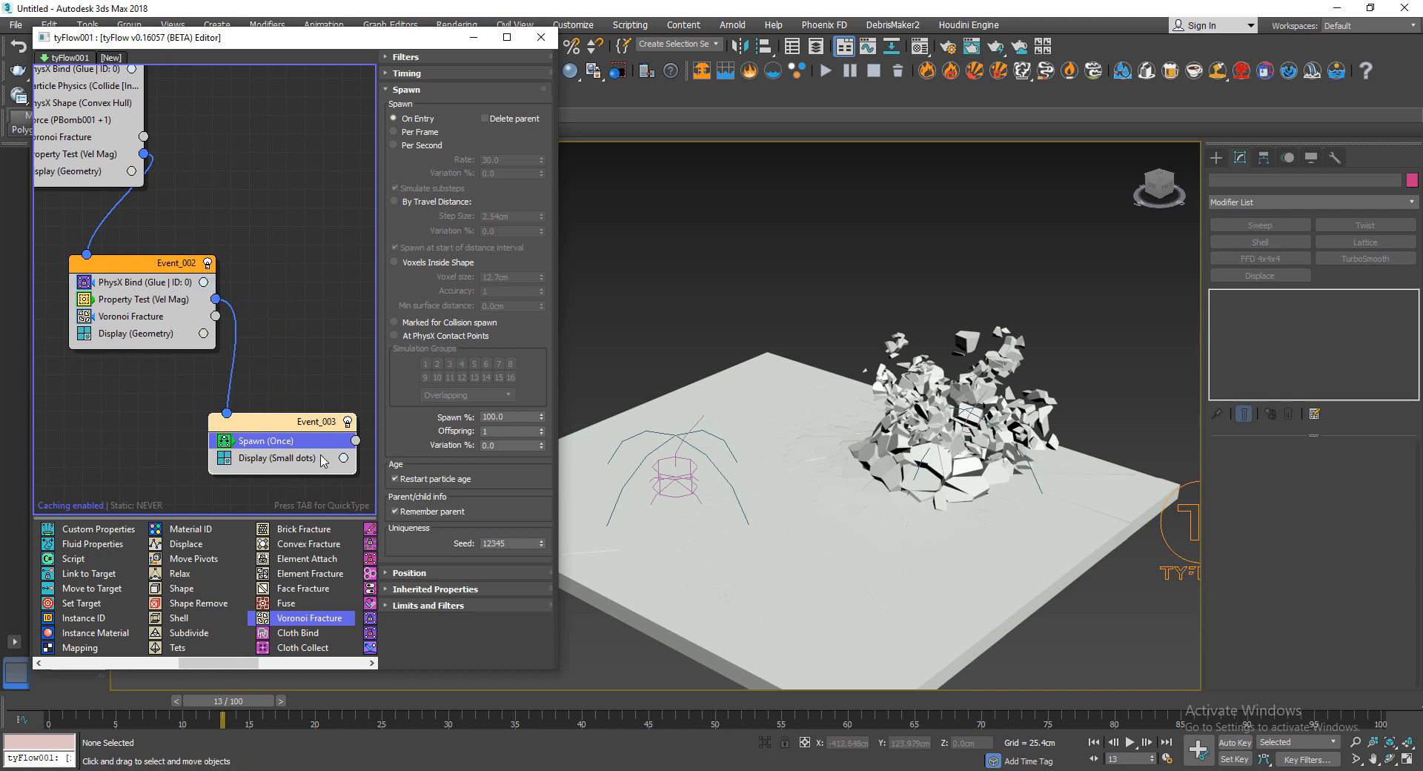
- Set the Spawn operator's offspring to 5 and advance the simulation to frame 21
left_click(505, 431)
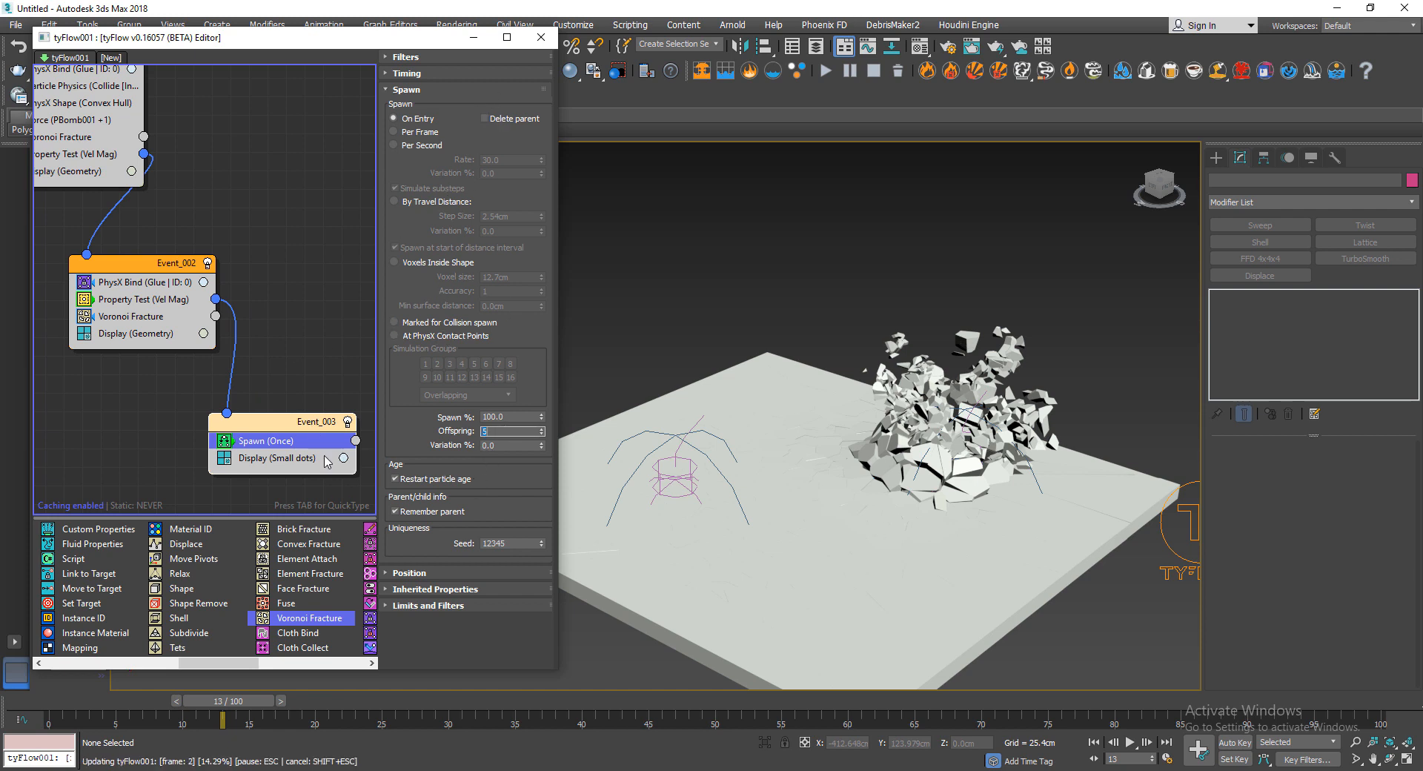
type("5")
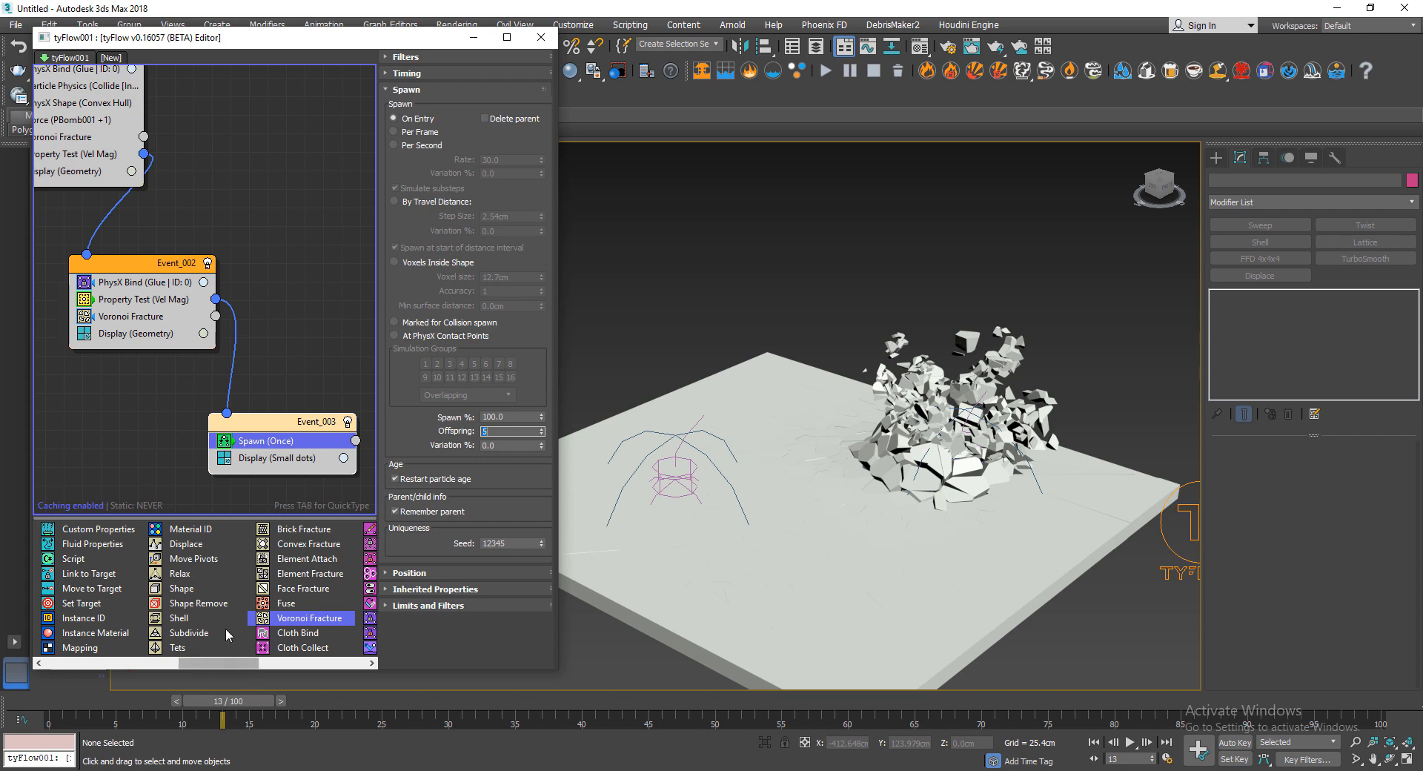
left_click_drag(226, 700, 341, 695)
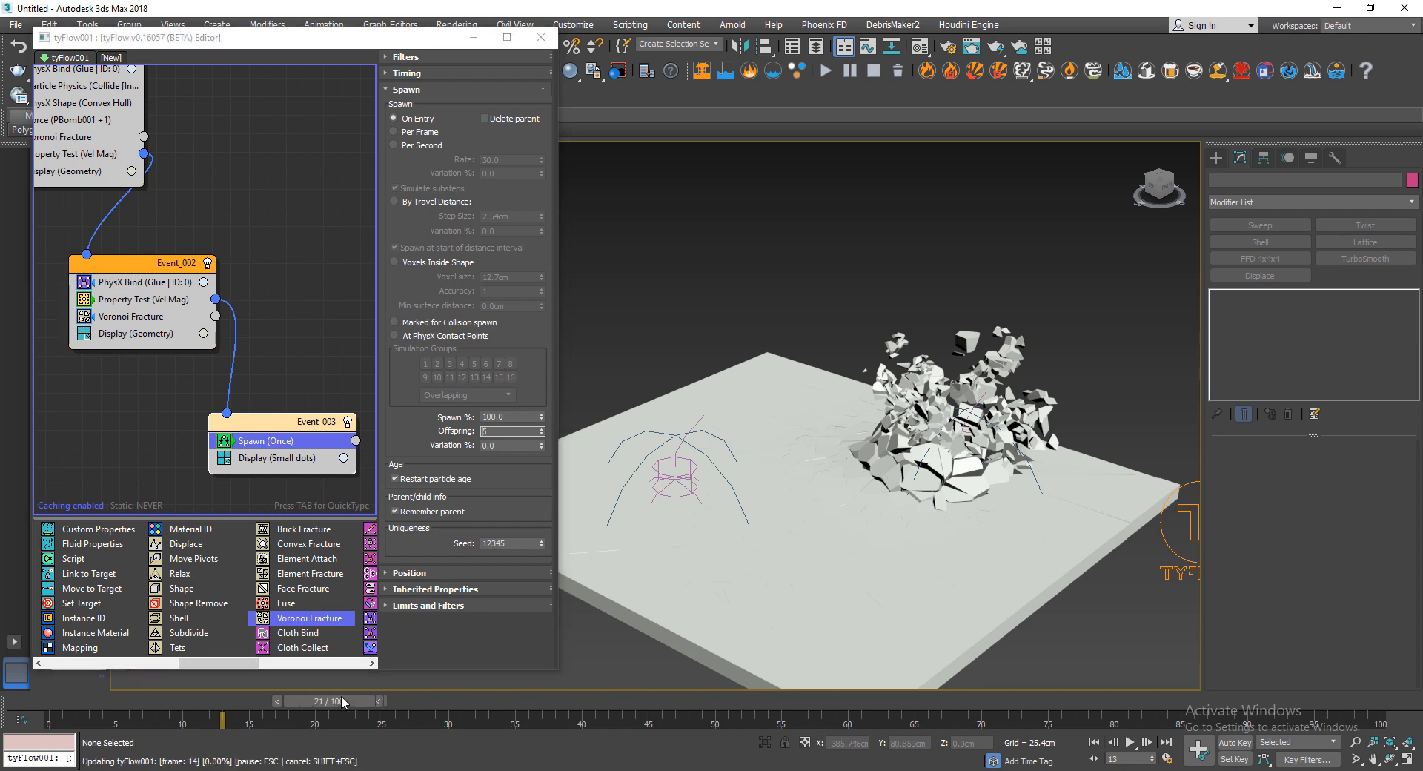
- Set Event_003's display color to red and scrub to frame 33 to check for spawned particles
left_click(351, 455)
left_click(487, 494)
left_click_drag(510, 571, 511, 492)
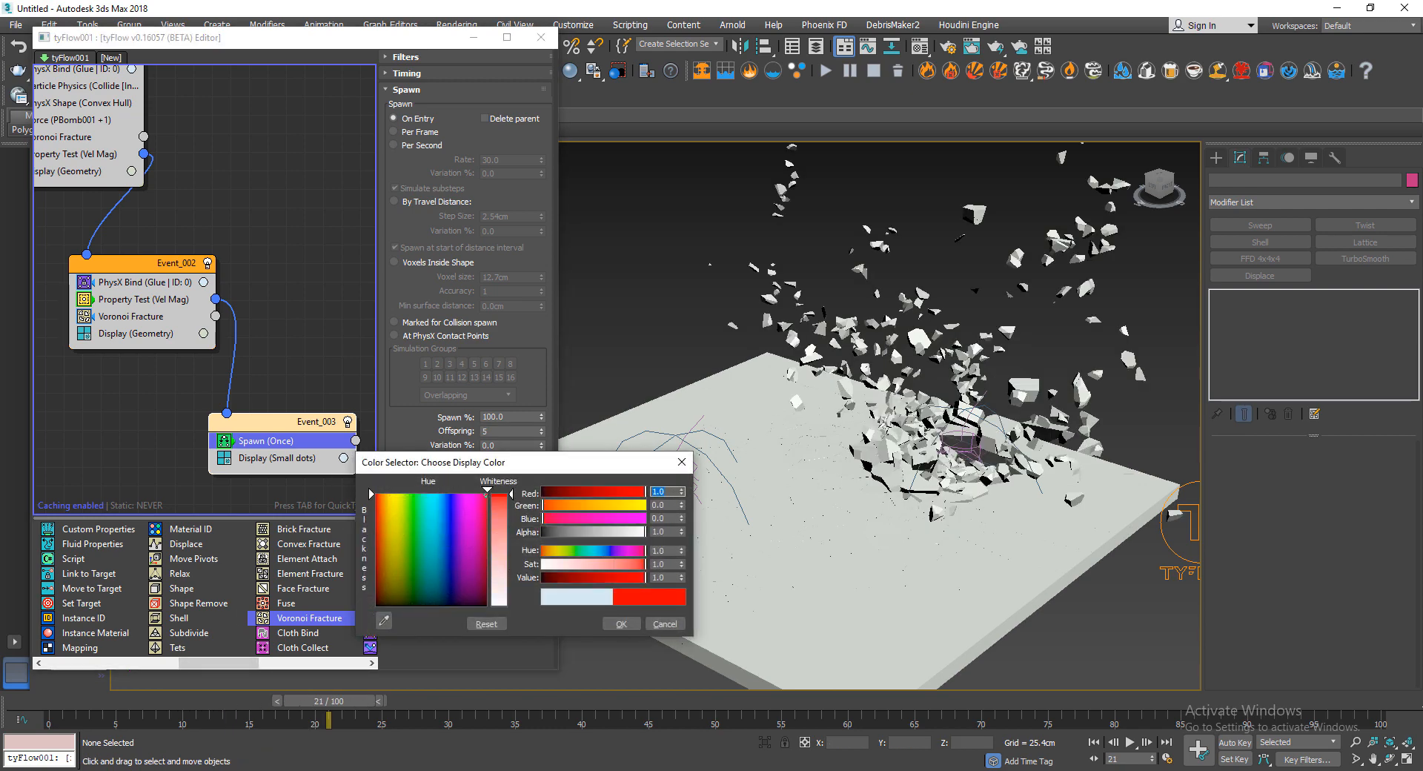
left_click(634, 623)
left_click_drag(346, 704, 489, 717)
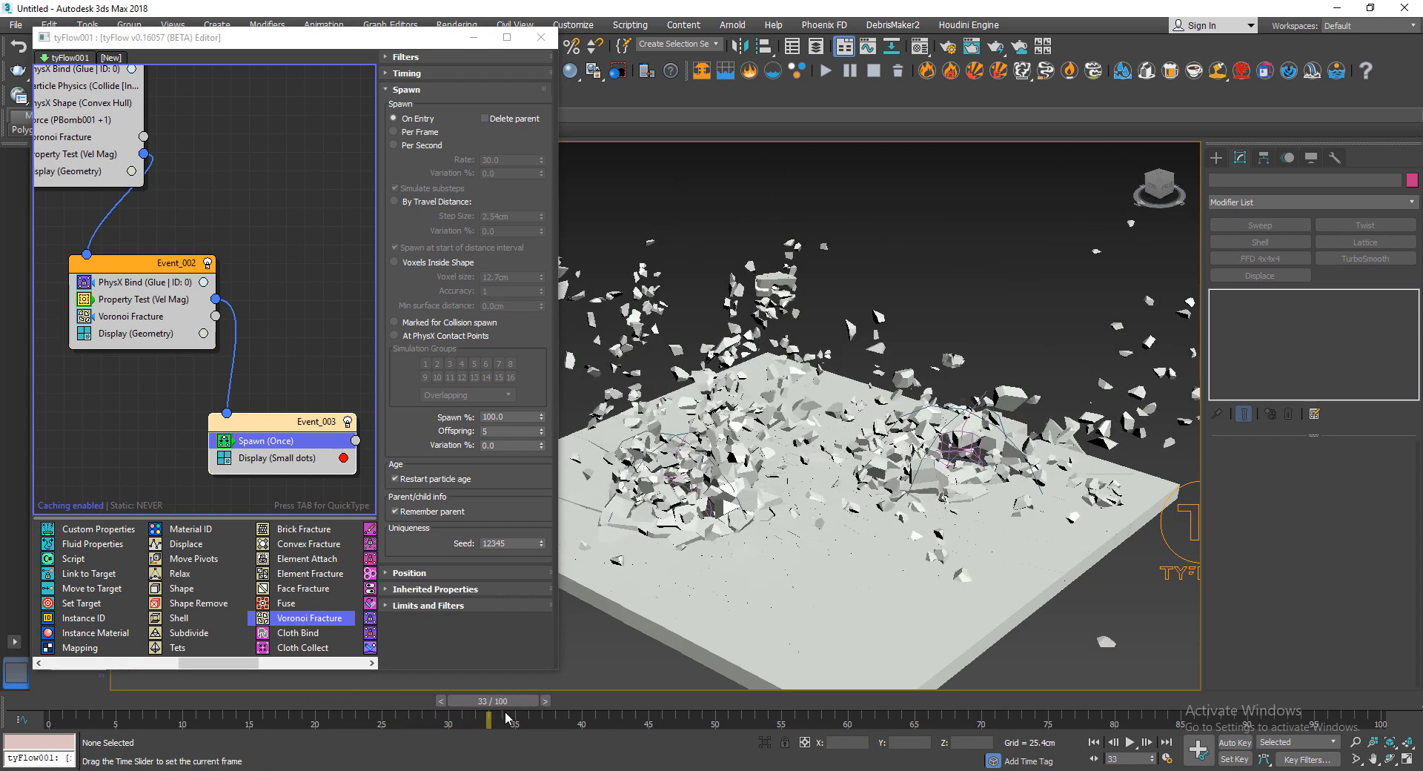
- Set Event_002's velocity Property Test value to 10 and review the spawned particles at frame 27
left_click(164, 300)
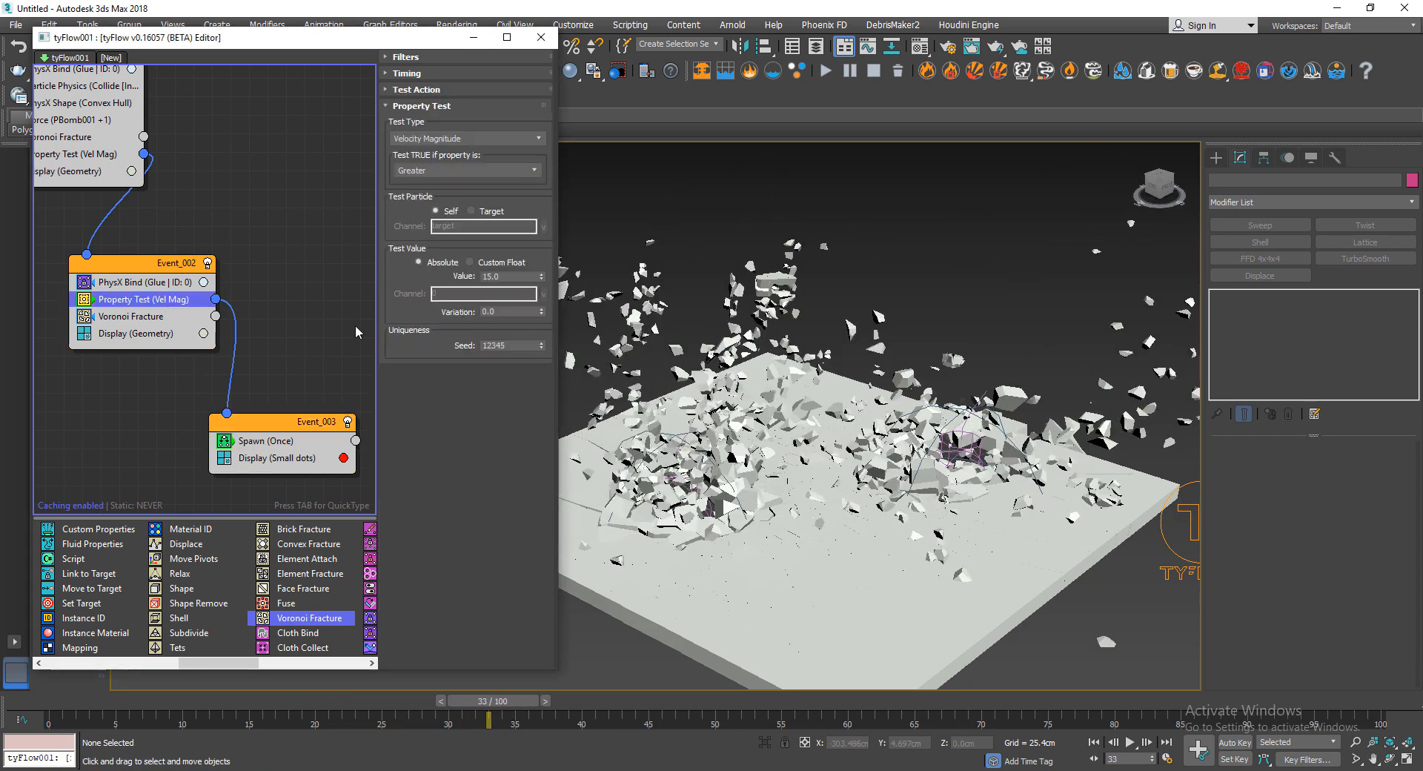
double_click(517, 276)
type("10")
key("Return")
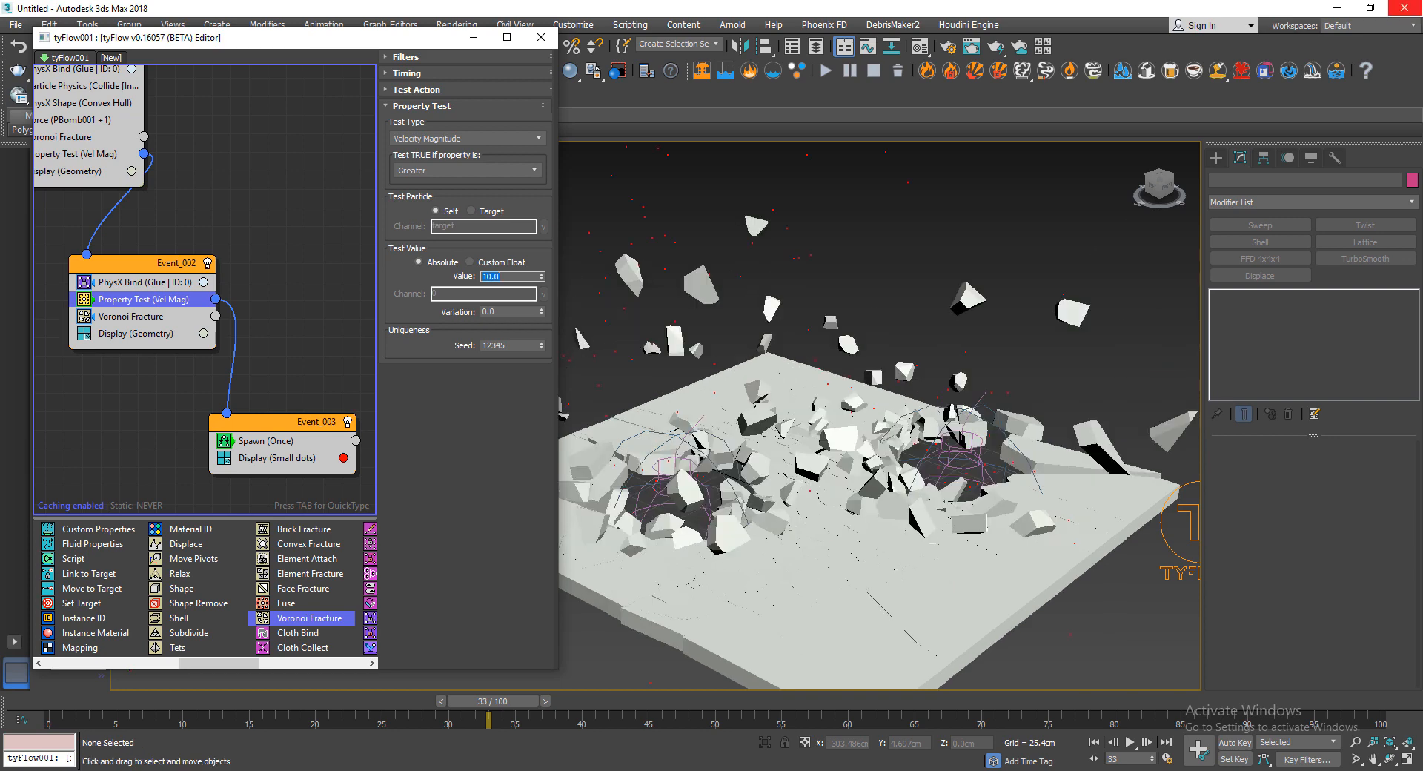
left_click_drag(358, 701, 409, 706)
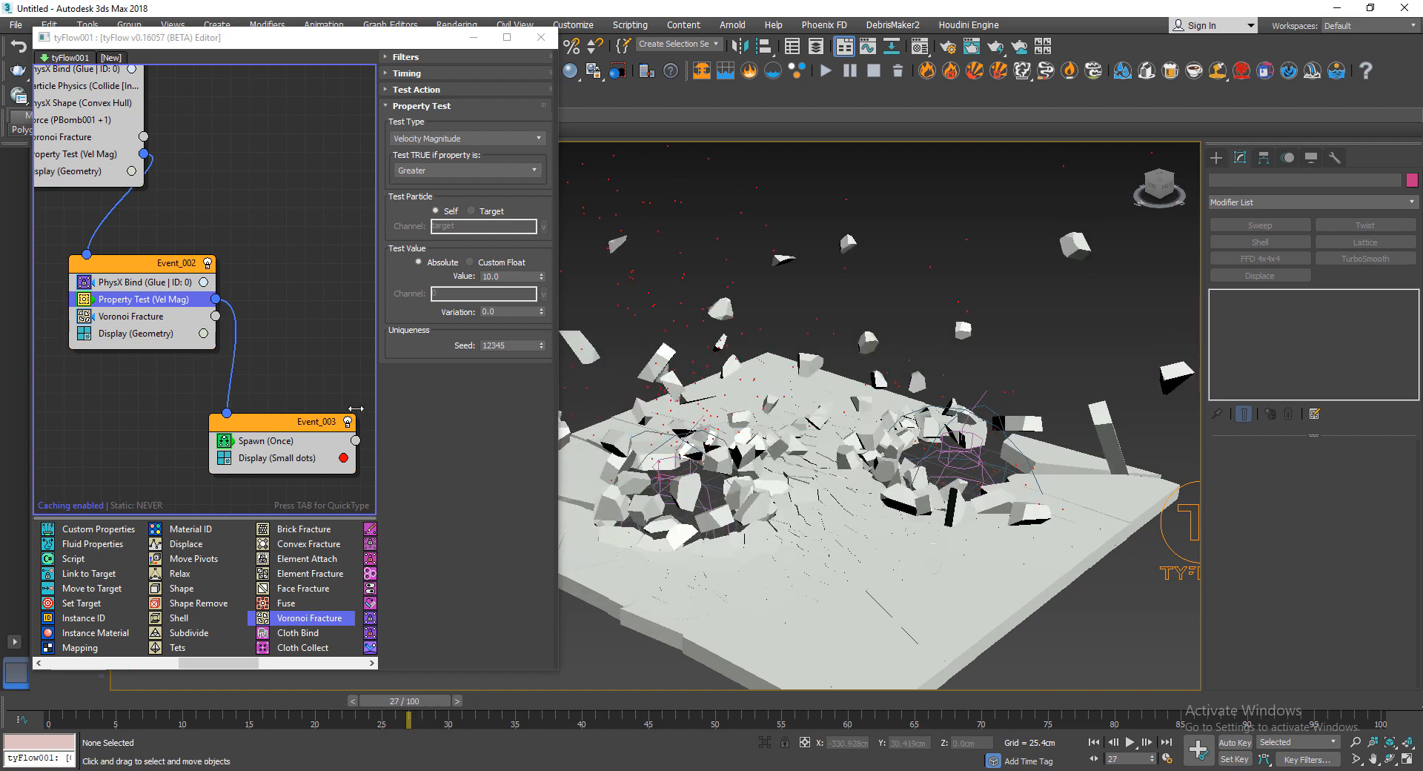
- Try test values of 12 and 14 in Event_002's velocity Property Test, and set the final value to 13
left_click(264, 441)
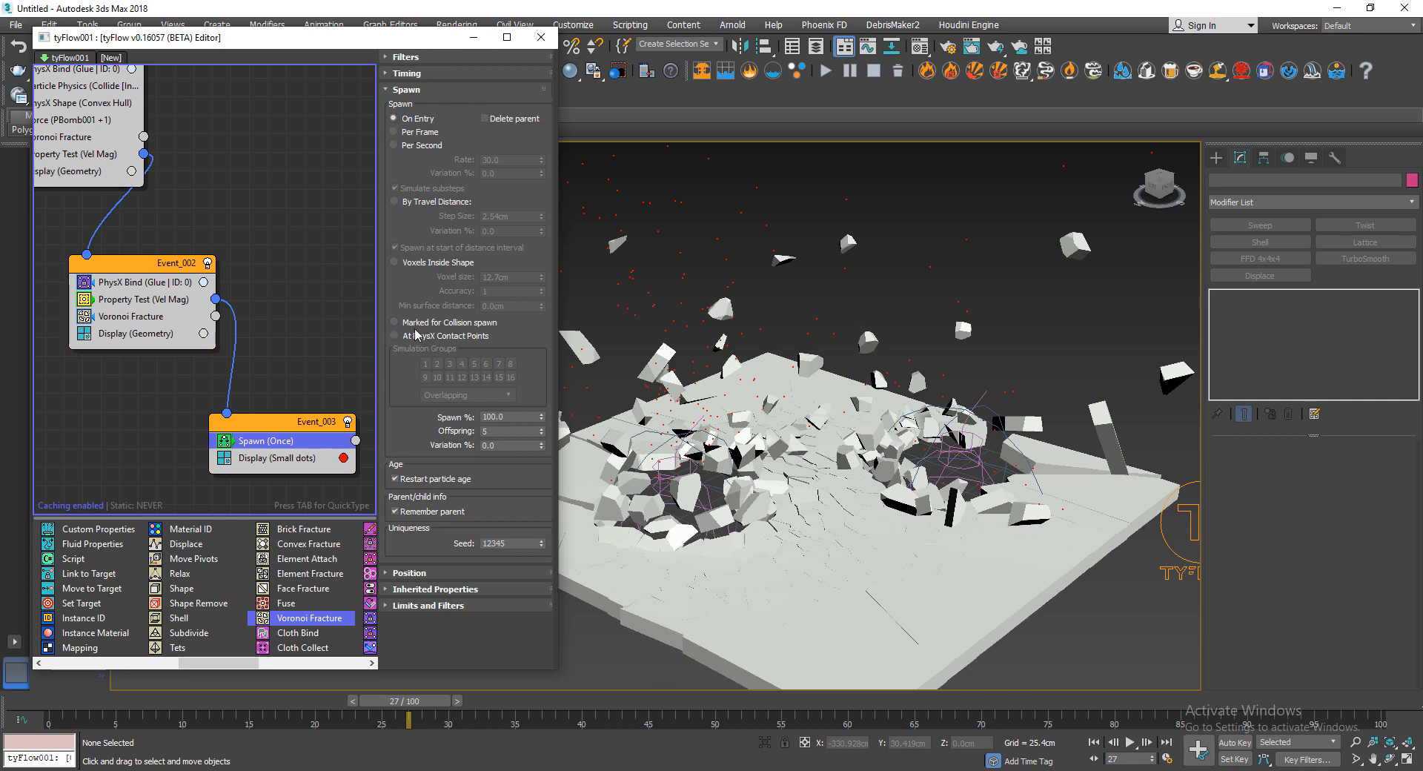
left_click(156, 300)
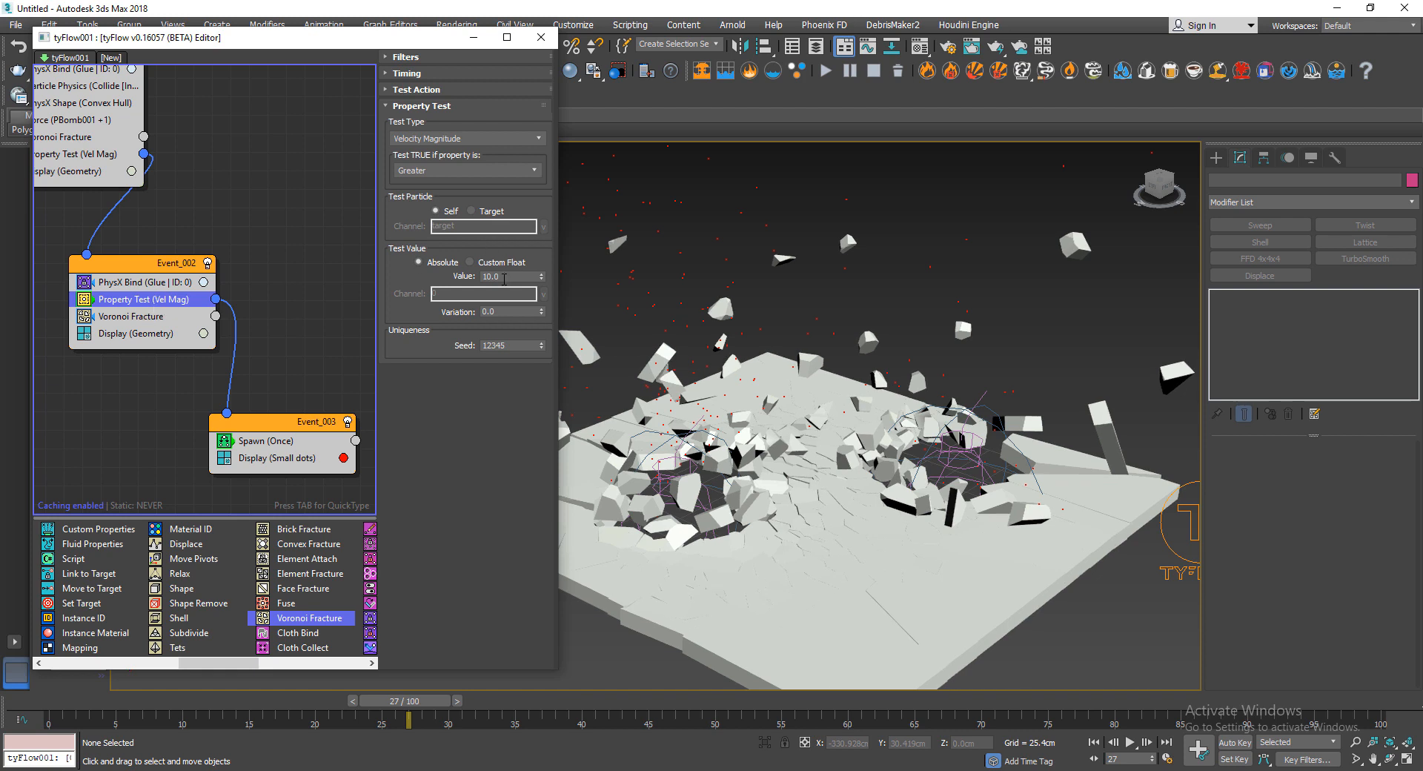
left_click_drag(504, 279, 456, 284)
type("12")
key("Return")
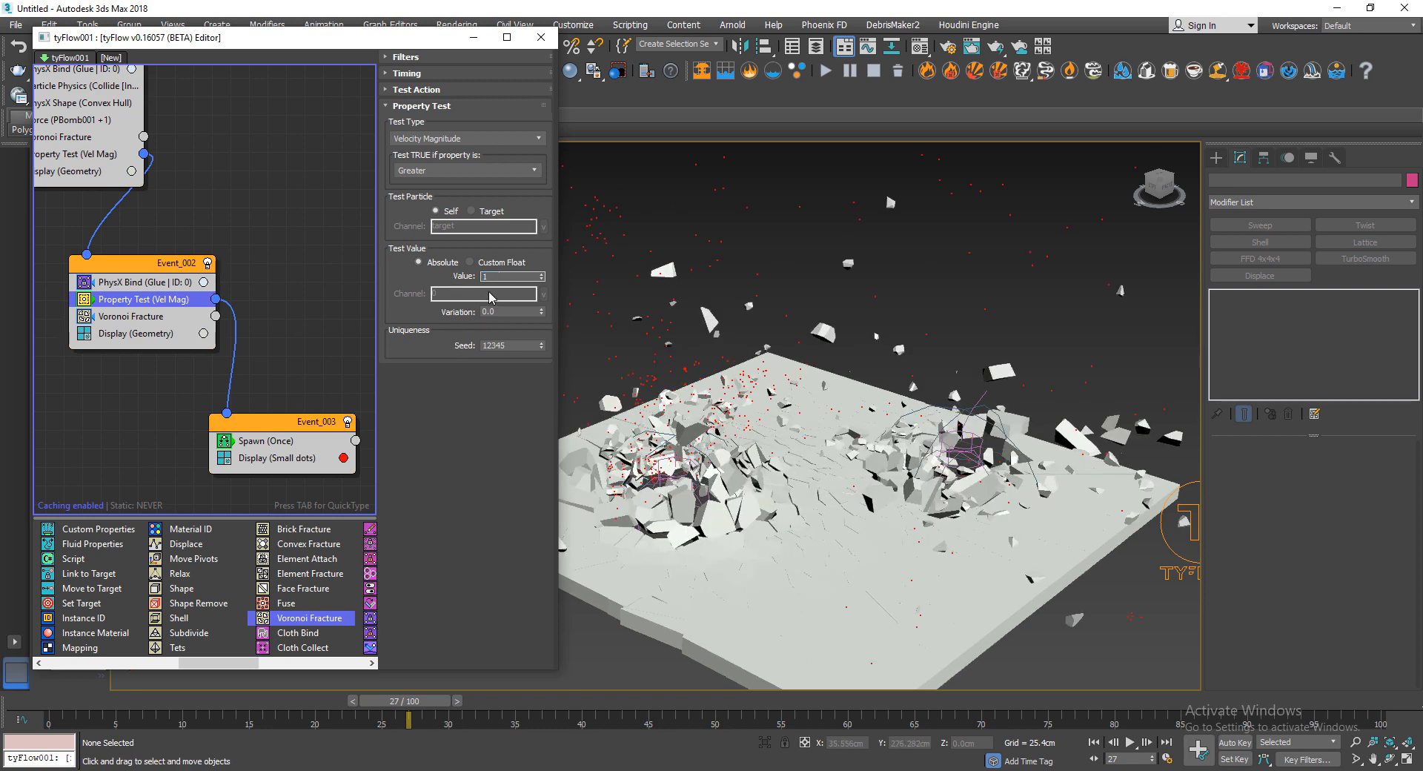
type("14")
key("Return")
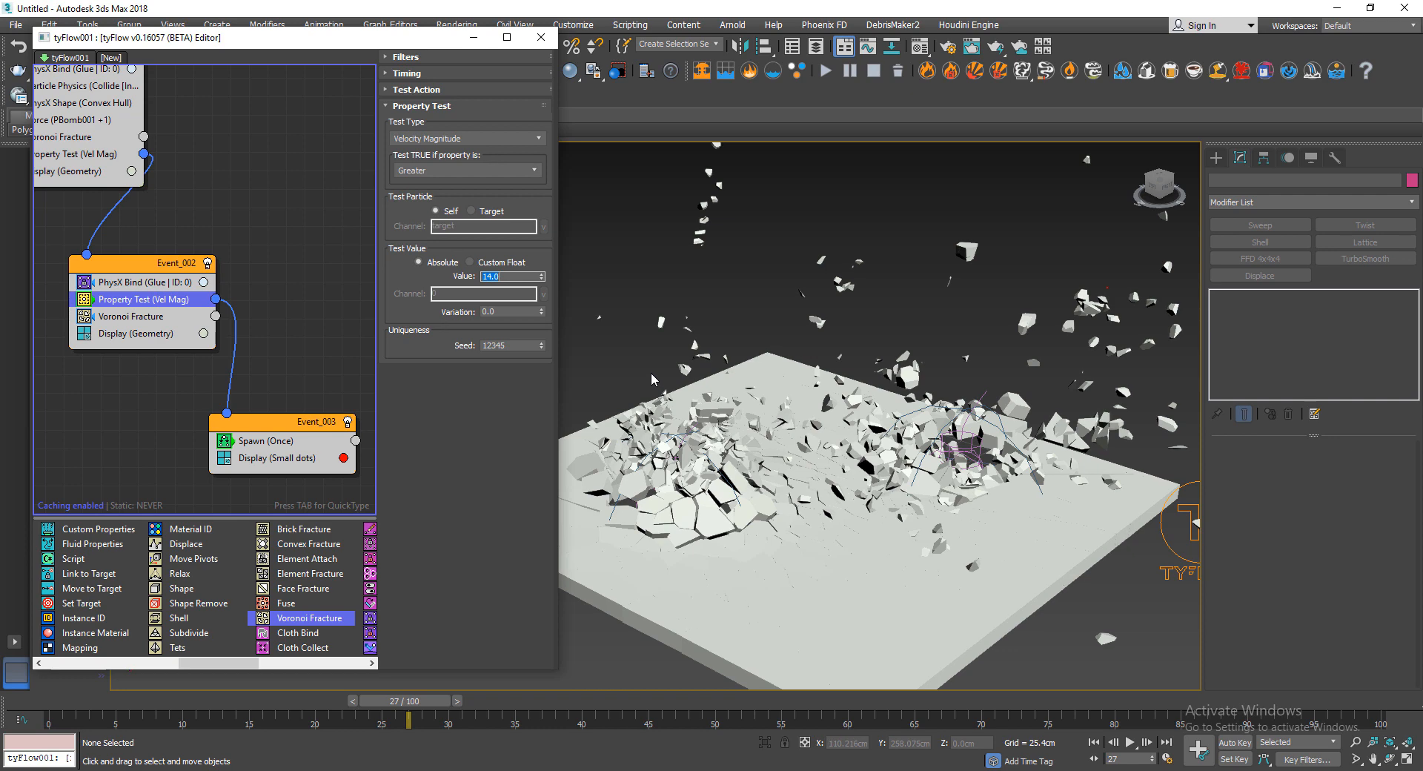
type("13")
key("Return")
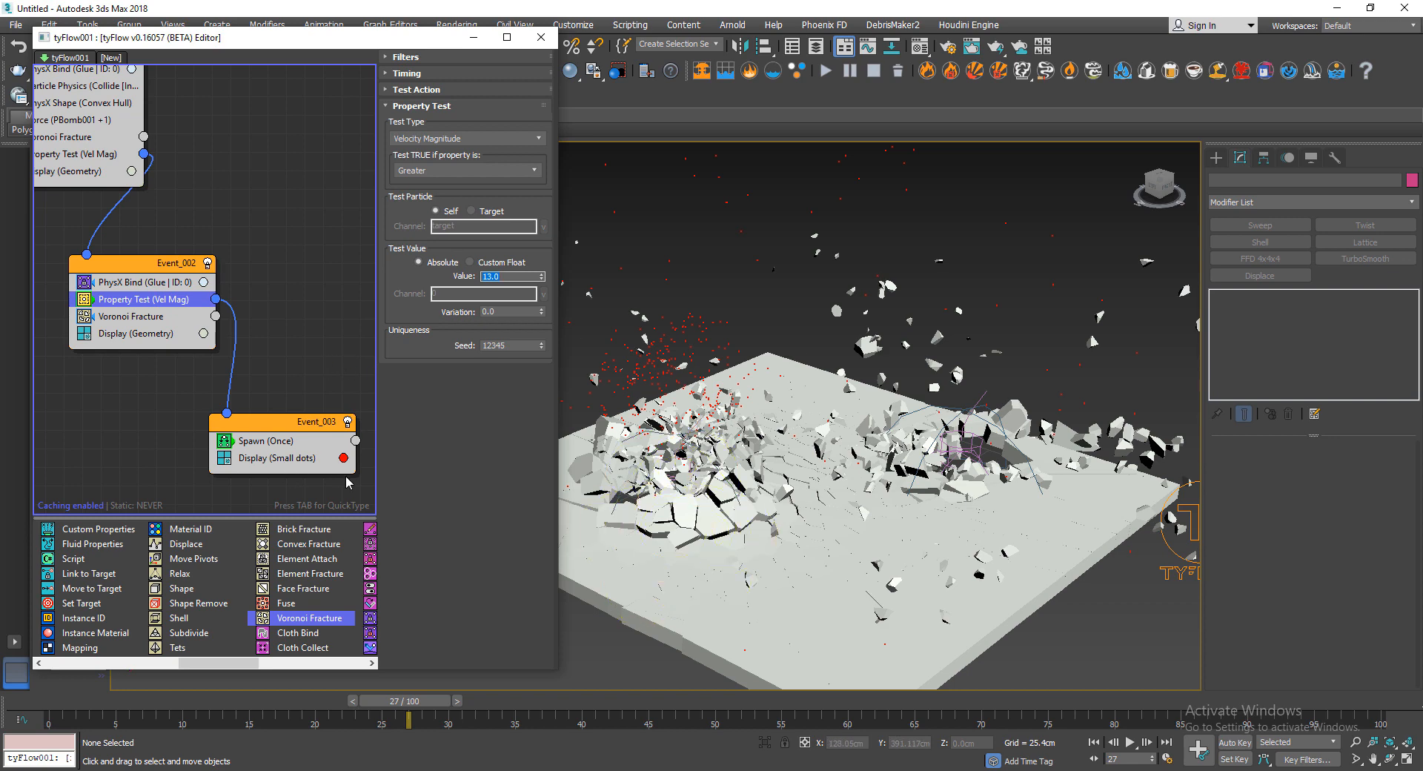
- Change Event_003's display type to Geometry and scrub to frame 32 to review the spawned debris
left_click(301, 460)
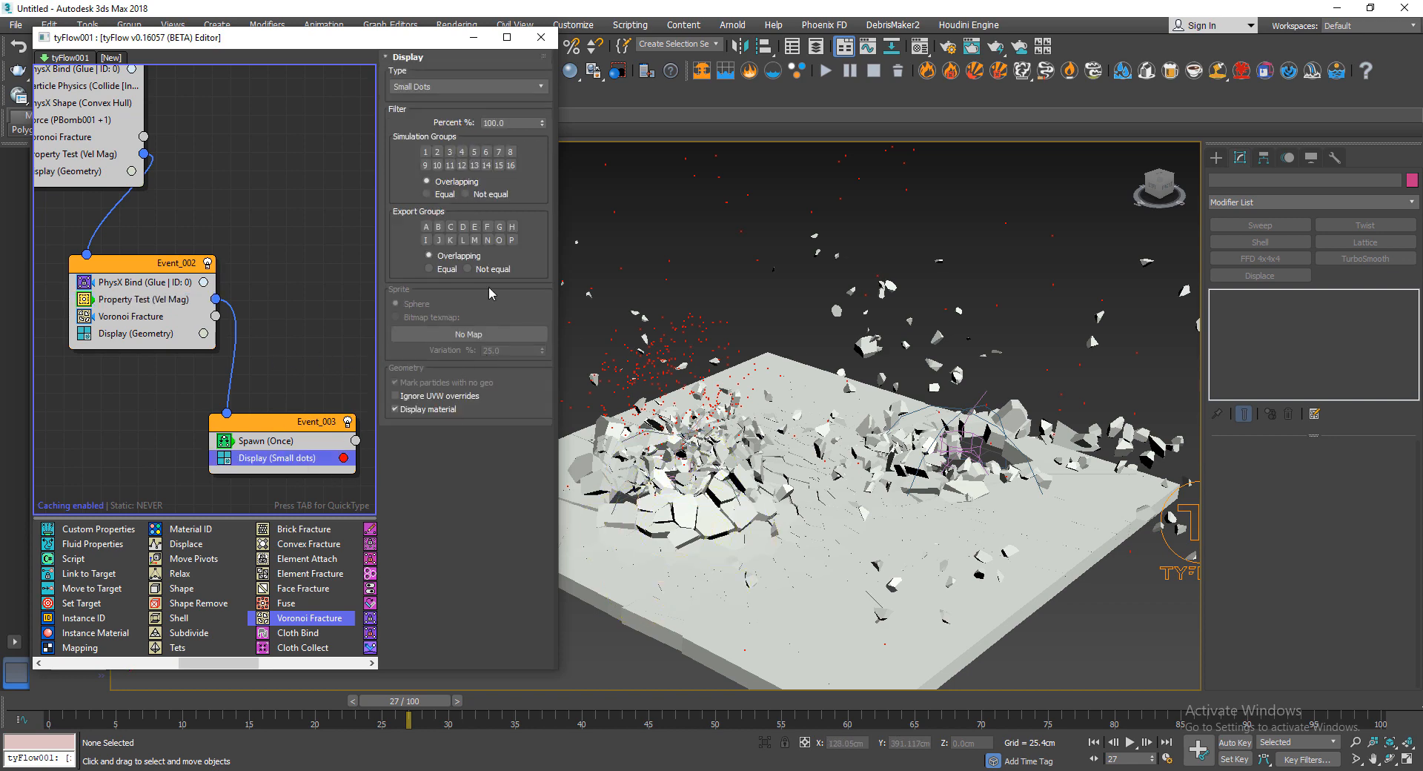
left_click(434, 86)
left_click(437, 152)
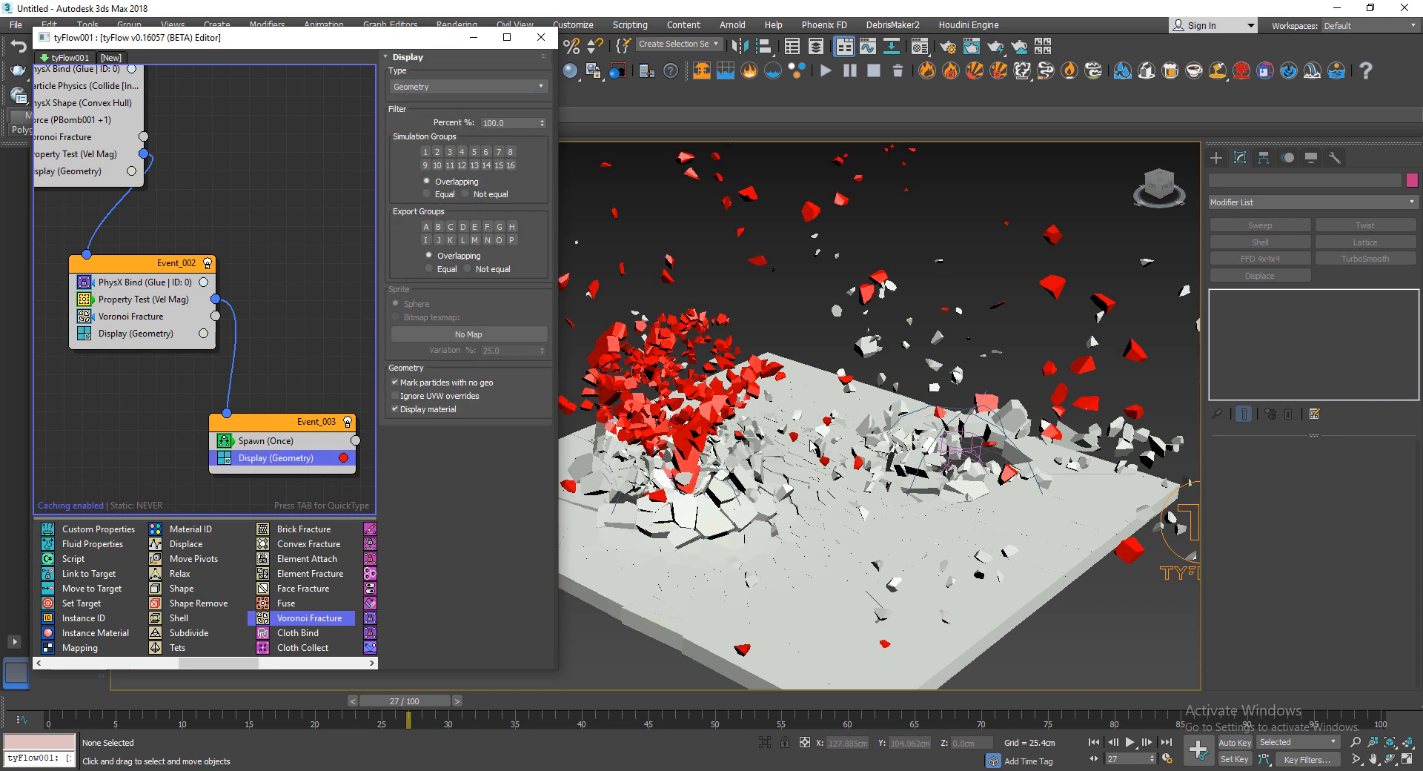
left_click_drag(283, 702, 491, 707)
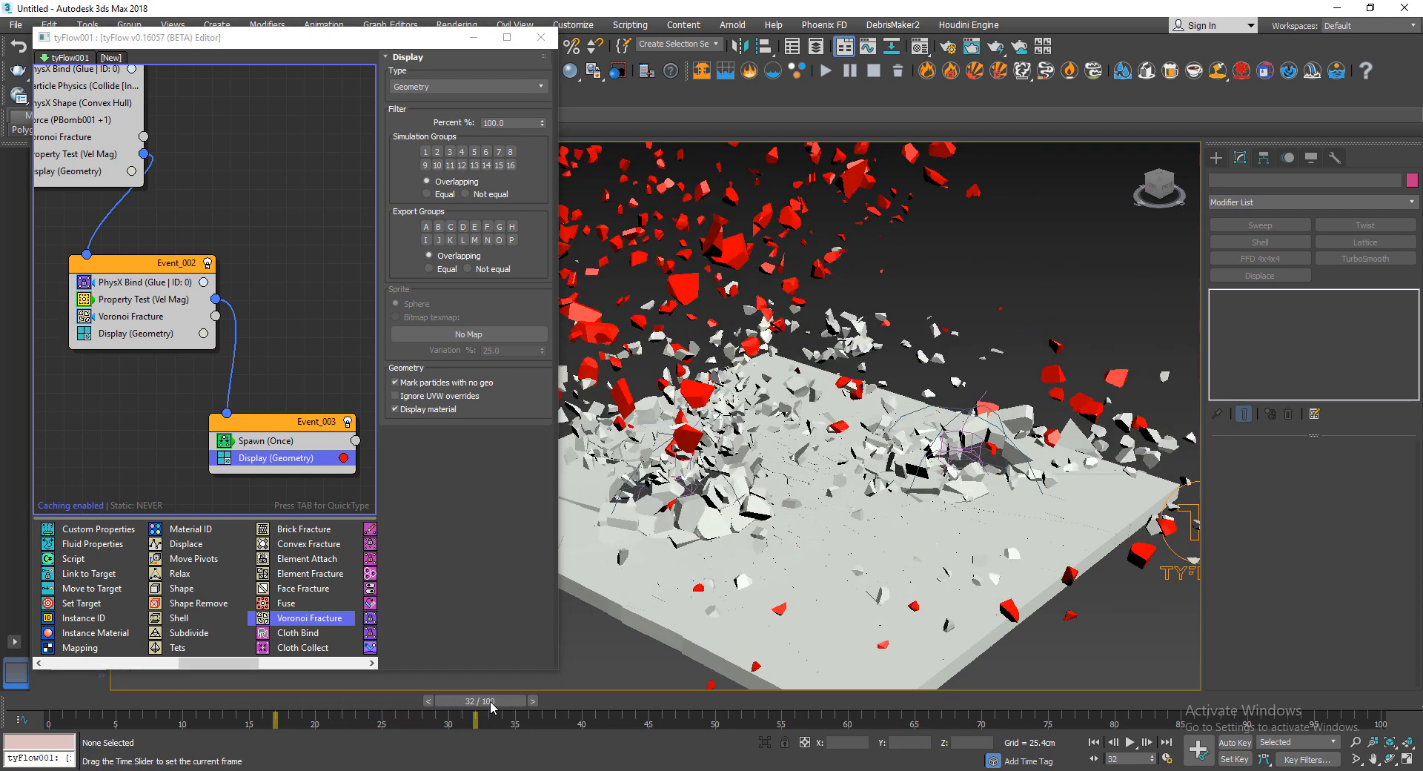
middle_click_drag(735, 439, 748, 476)
scroll(734, 528, "down", 3)
- Add a Slow operator above Spawn in Event_003 and set its X, Y and Z velocity to 8%
left_click(261, 443)
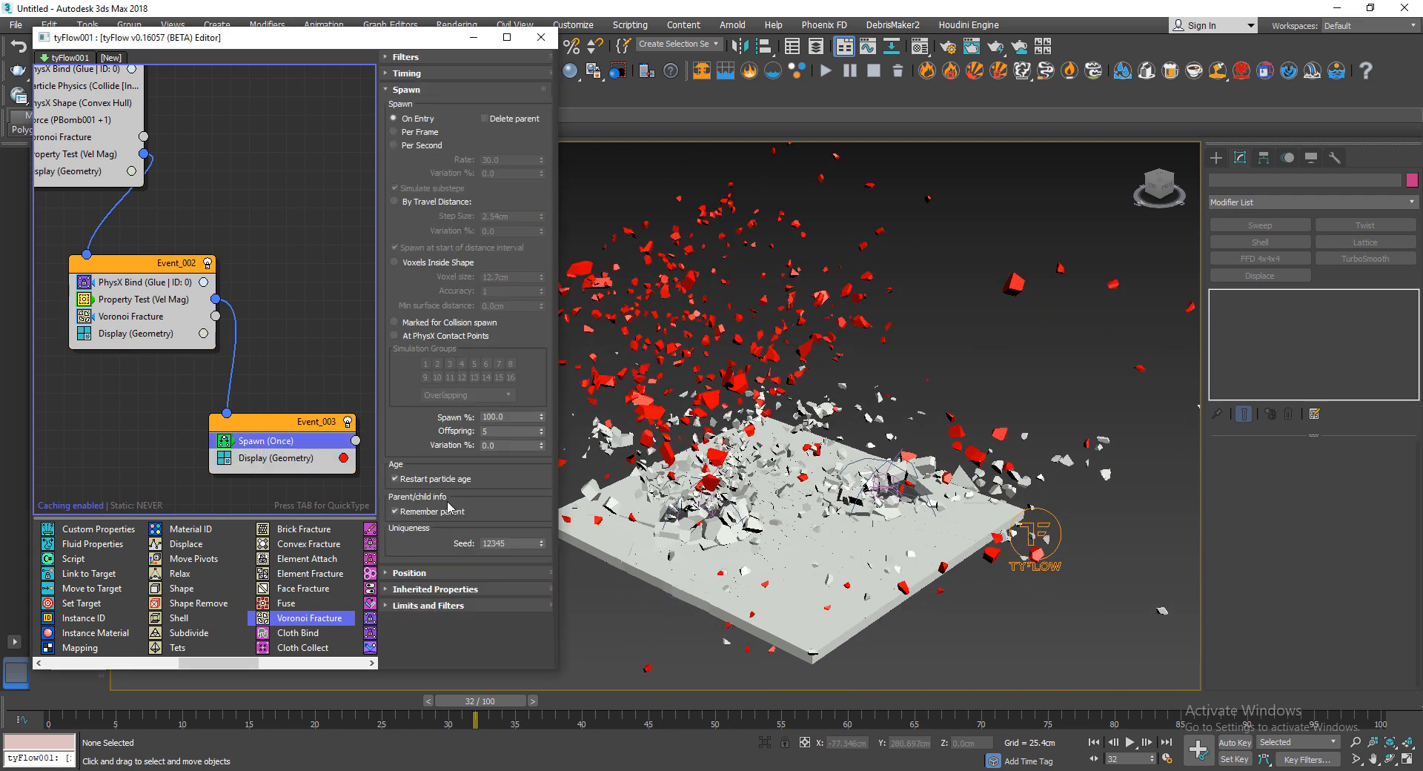
key("Tab")
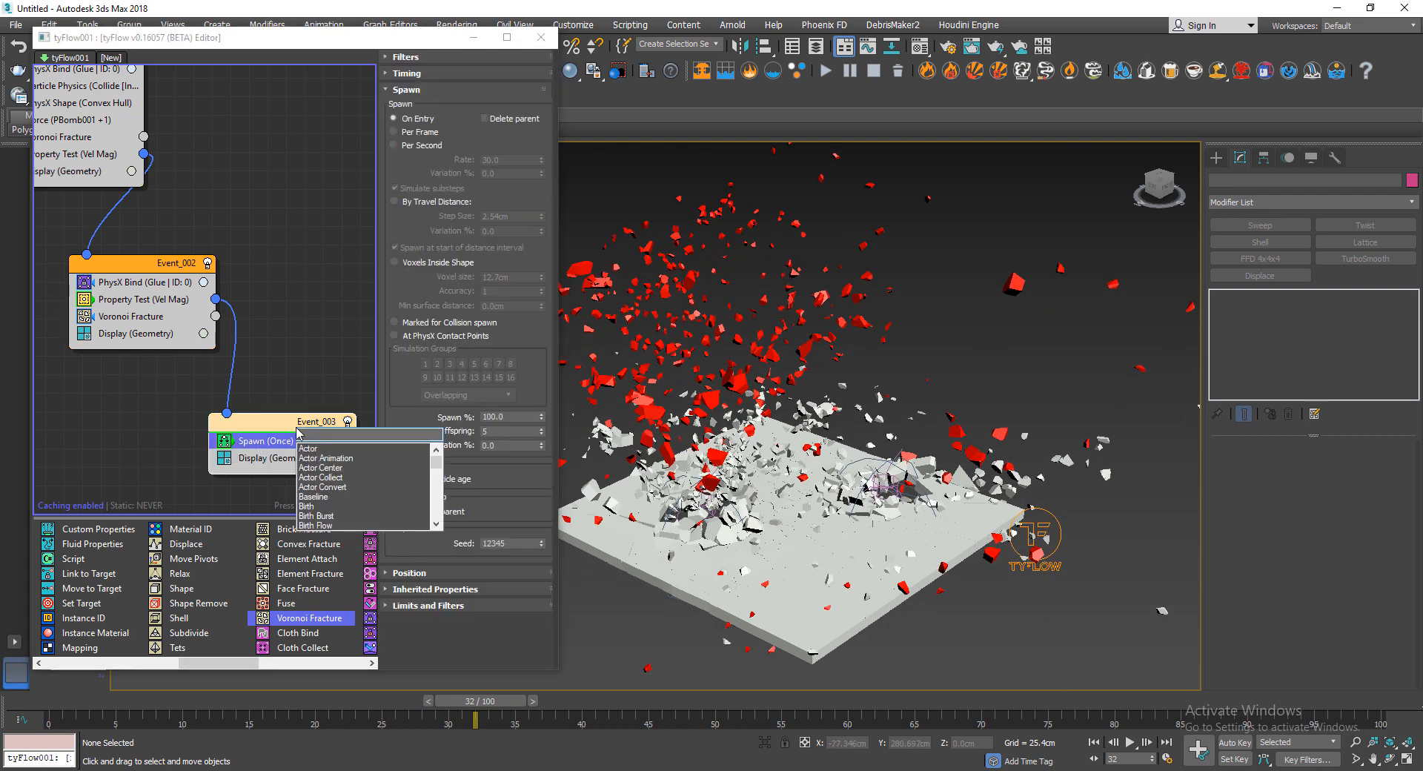
type("scale")
key("Return")
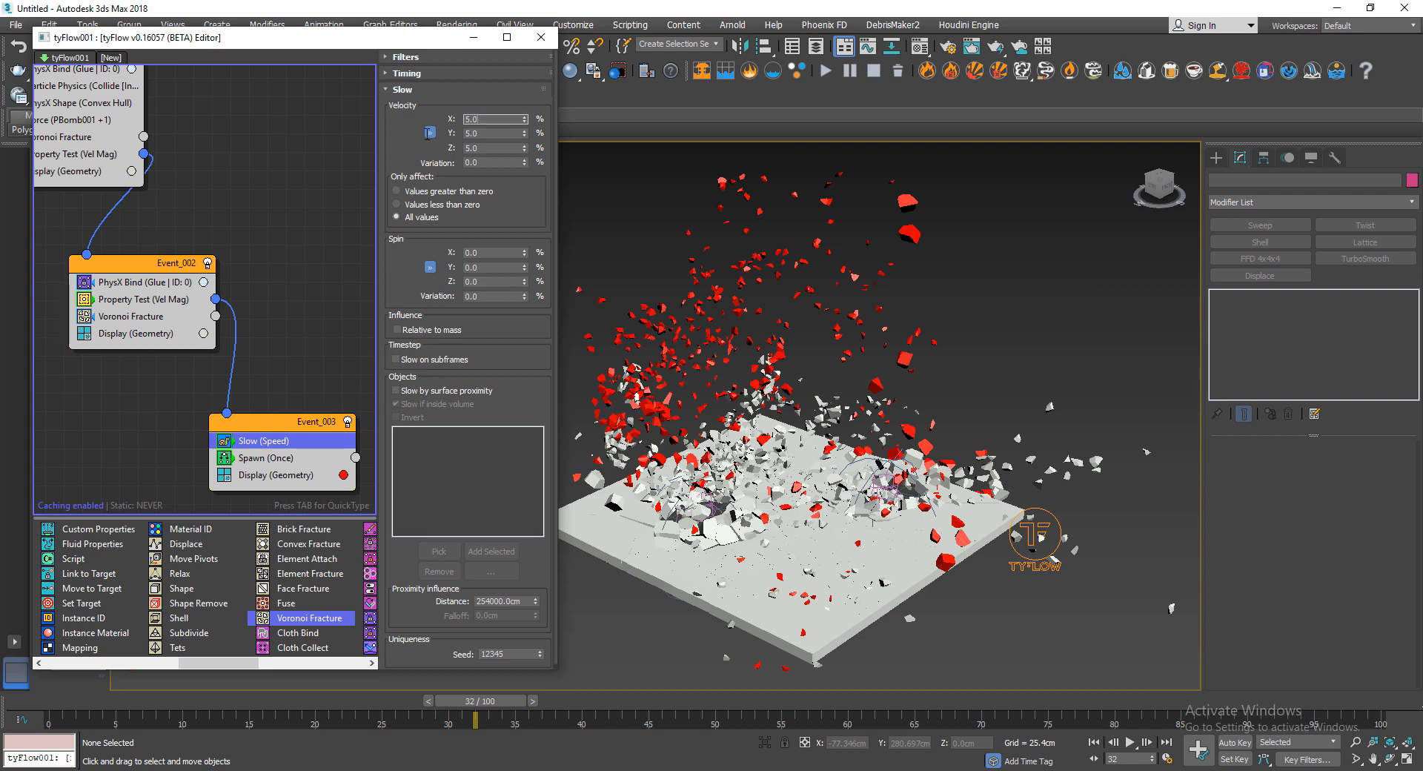
type("8")
key("Return")
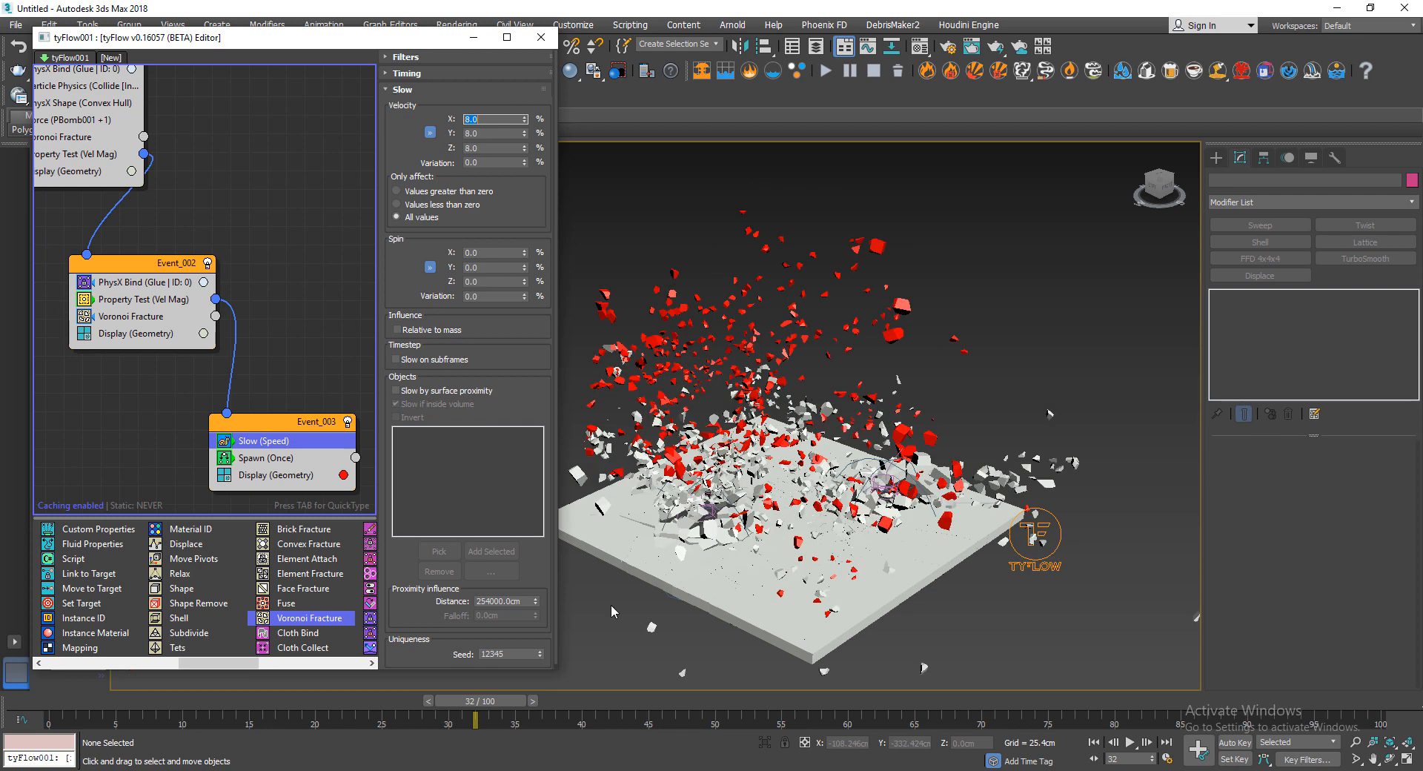
- Set the Spawn operator's inherited velocity variation to 60%
left_click(290, 460)
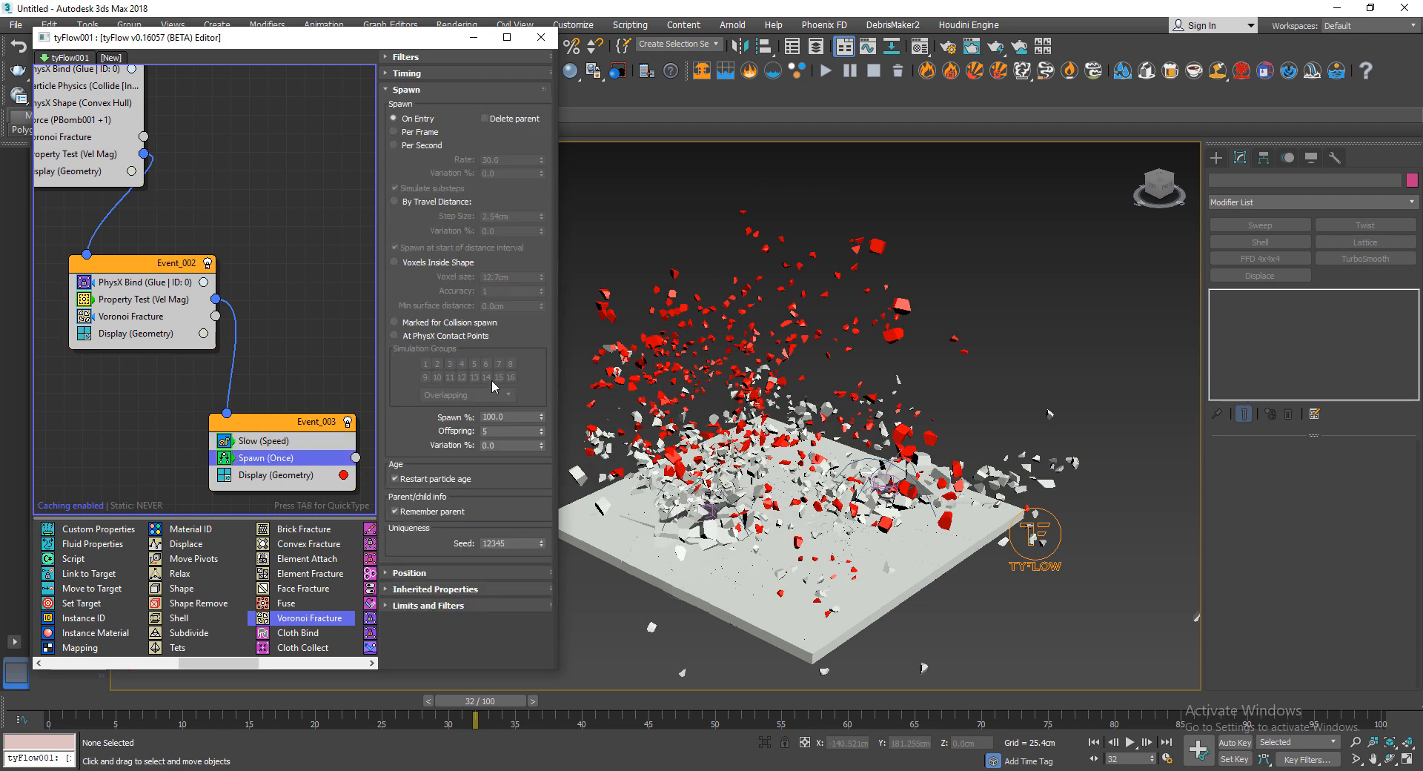
left_click(422, 590)
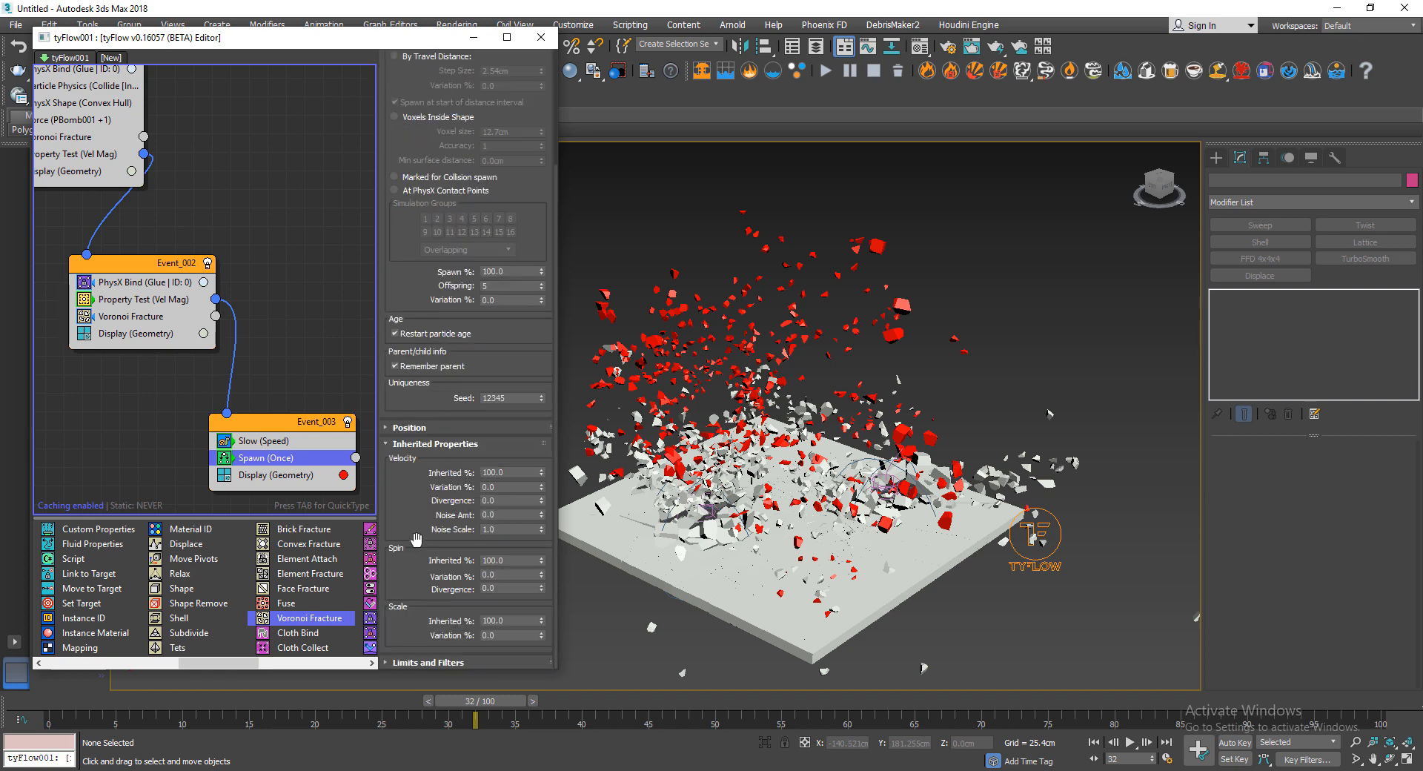
double_click(520, 473)
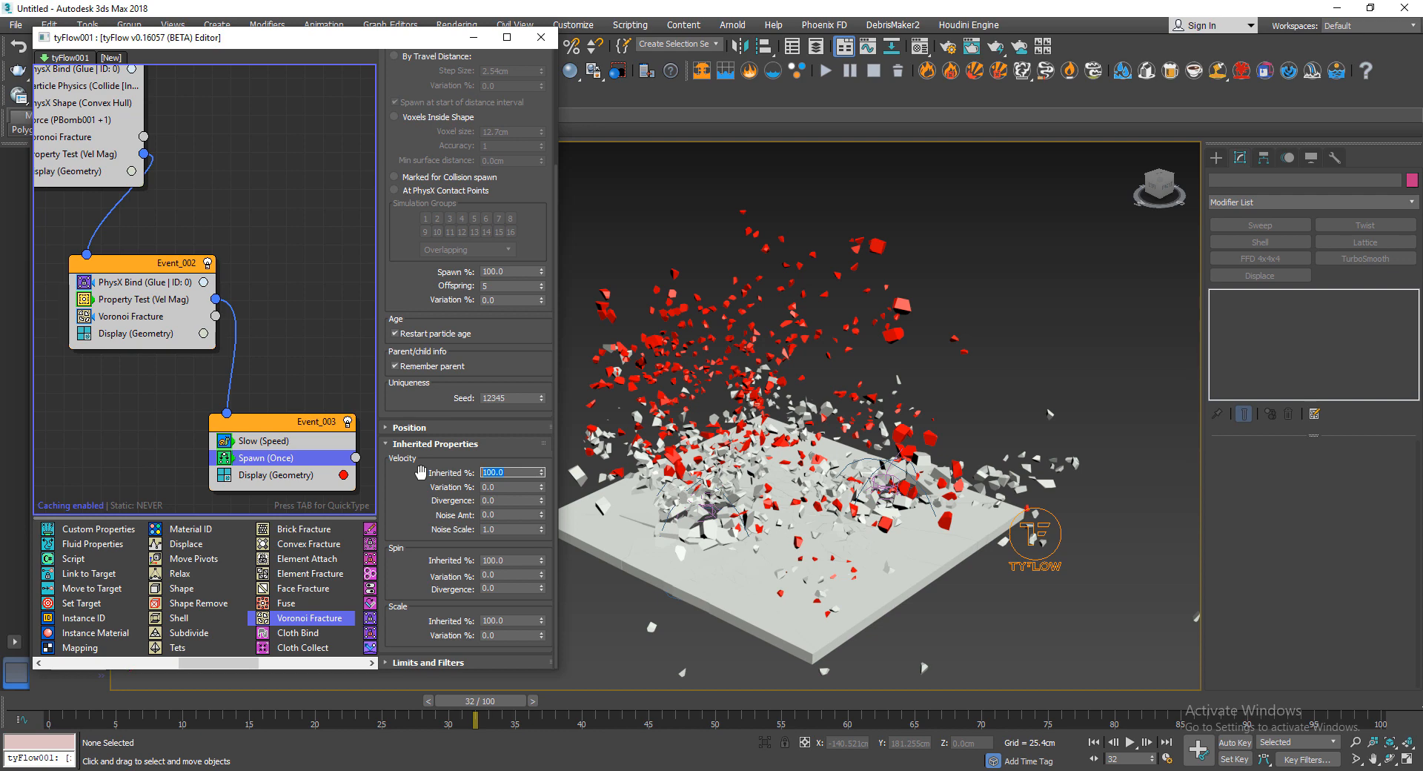
key("Tab")
type("60")
key("Return")
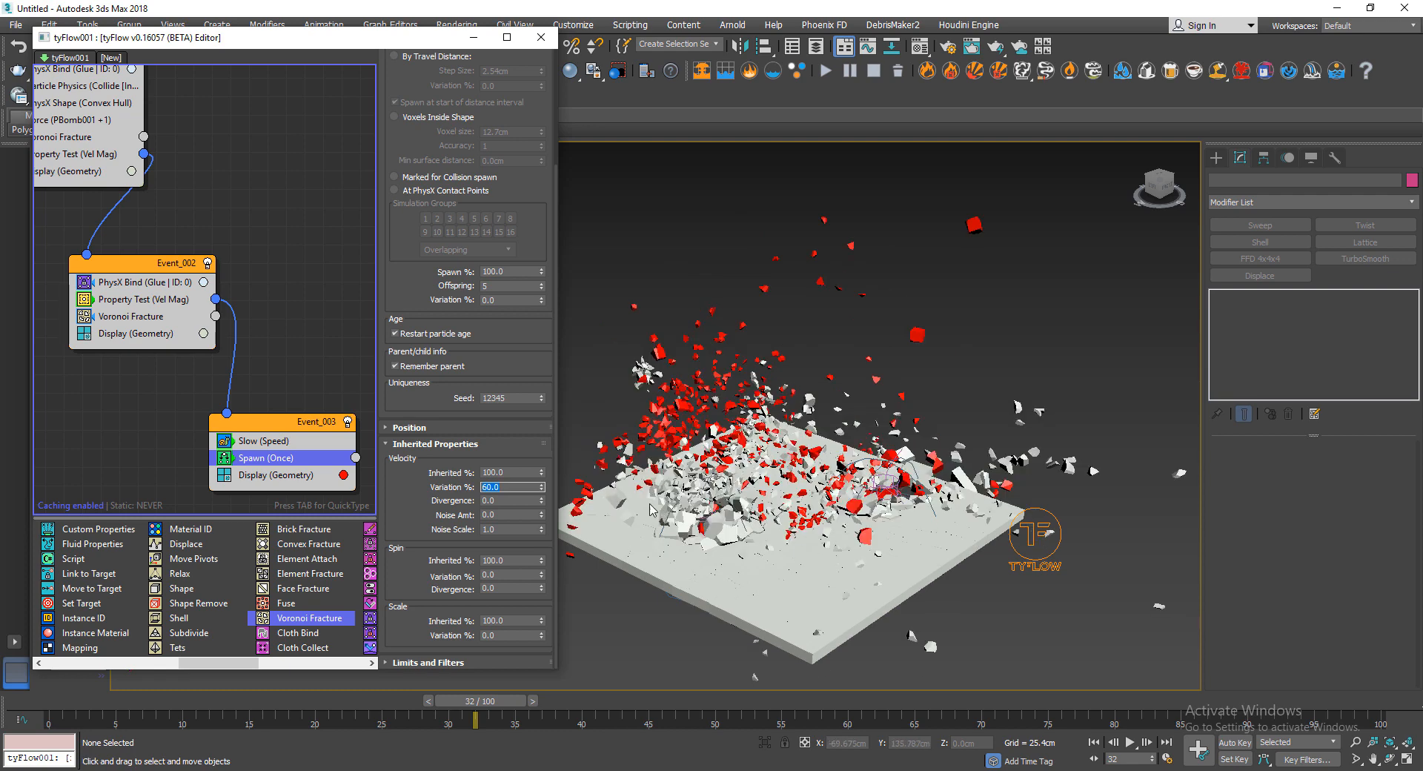
- Set the Spawn operator's inherited velocity divergence to 180 and scrub to frame 24 to check the spread
key("Tab")
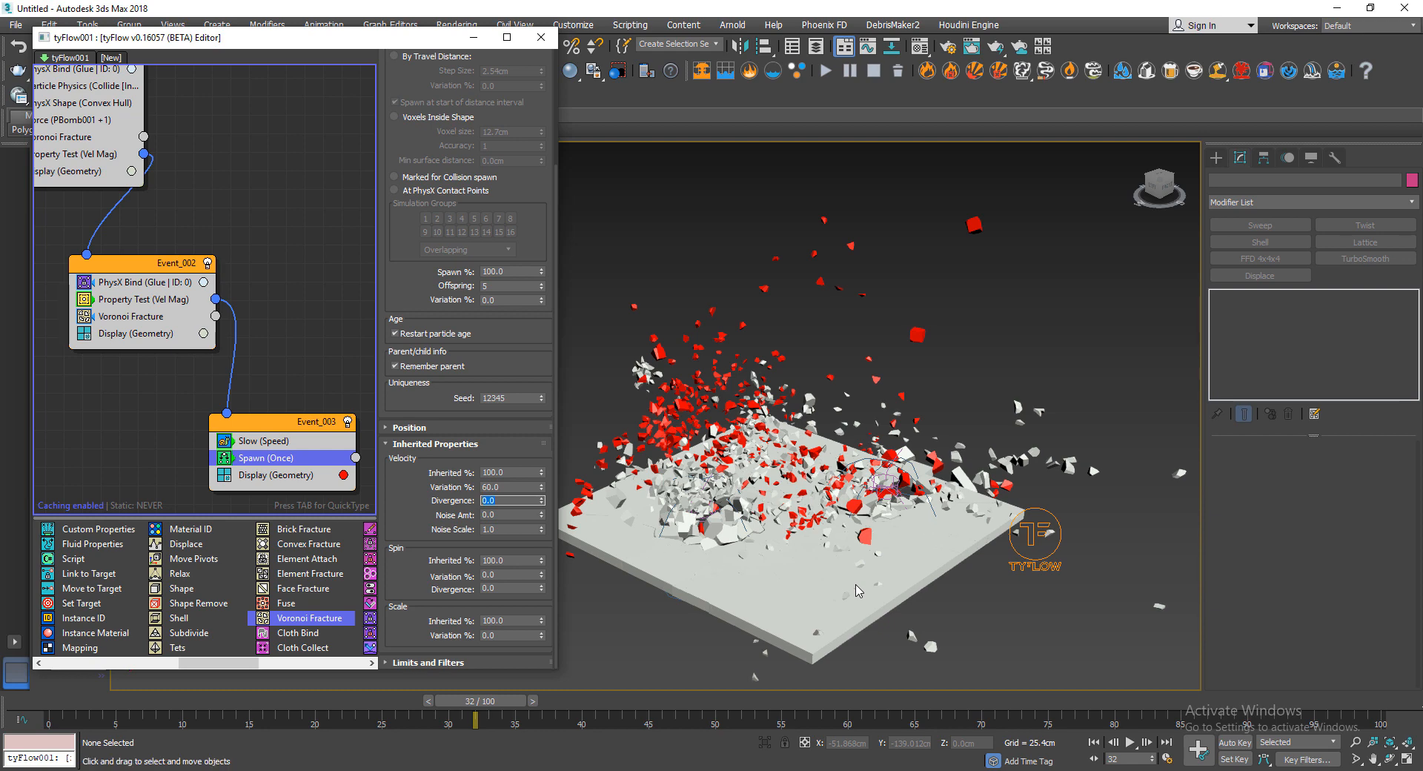
type("180")
key("Return")
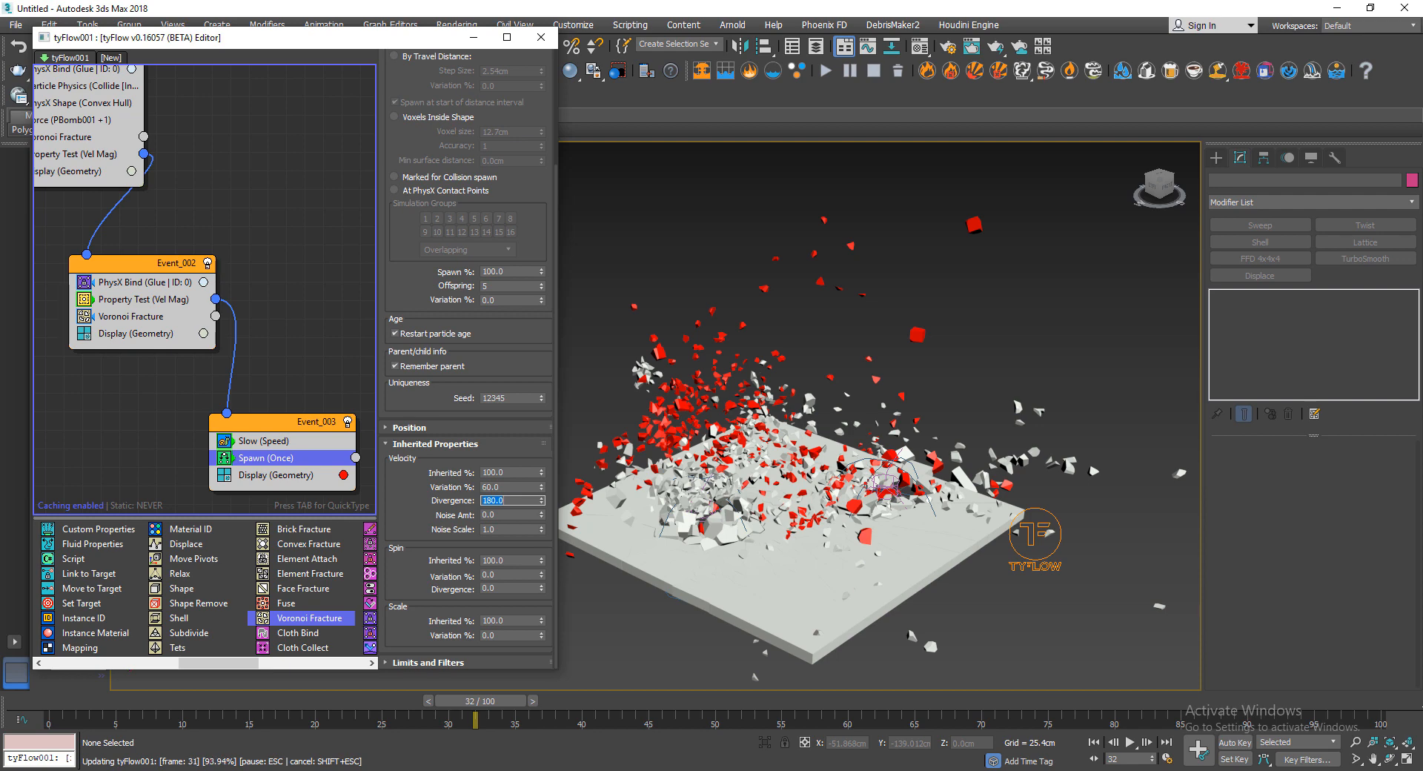
left_click_drag(347, 699, 369, 728)
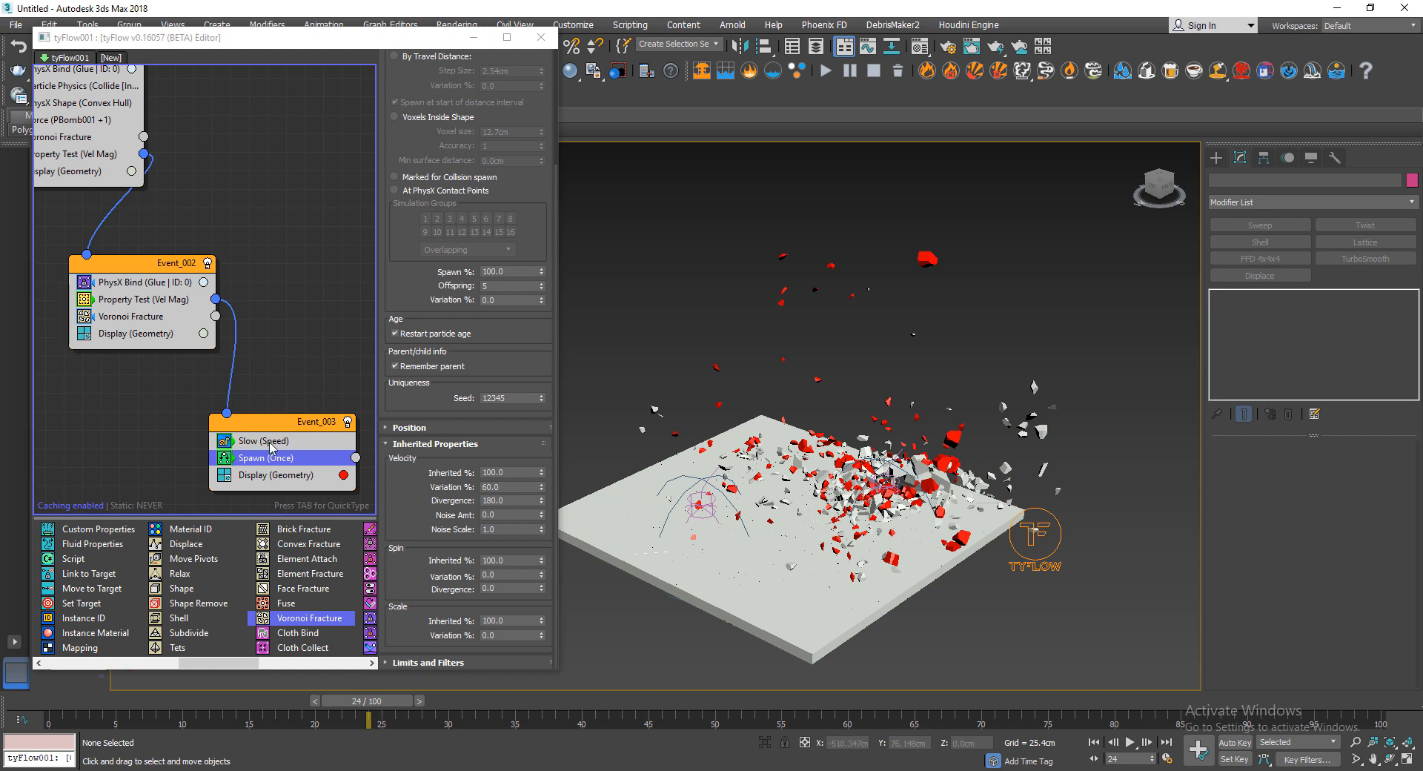
- Set the Spawn operator's offspring to 10 and scrub to frame 37 to review the denser debris
scroll(447, 304, "up", 1)
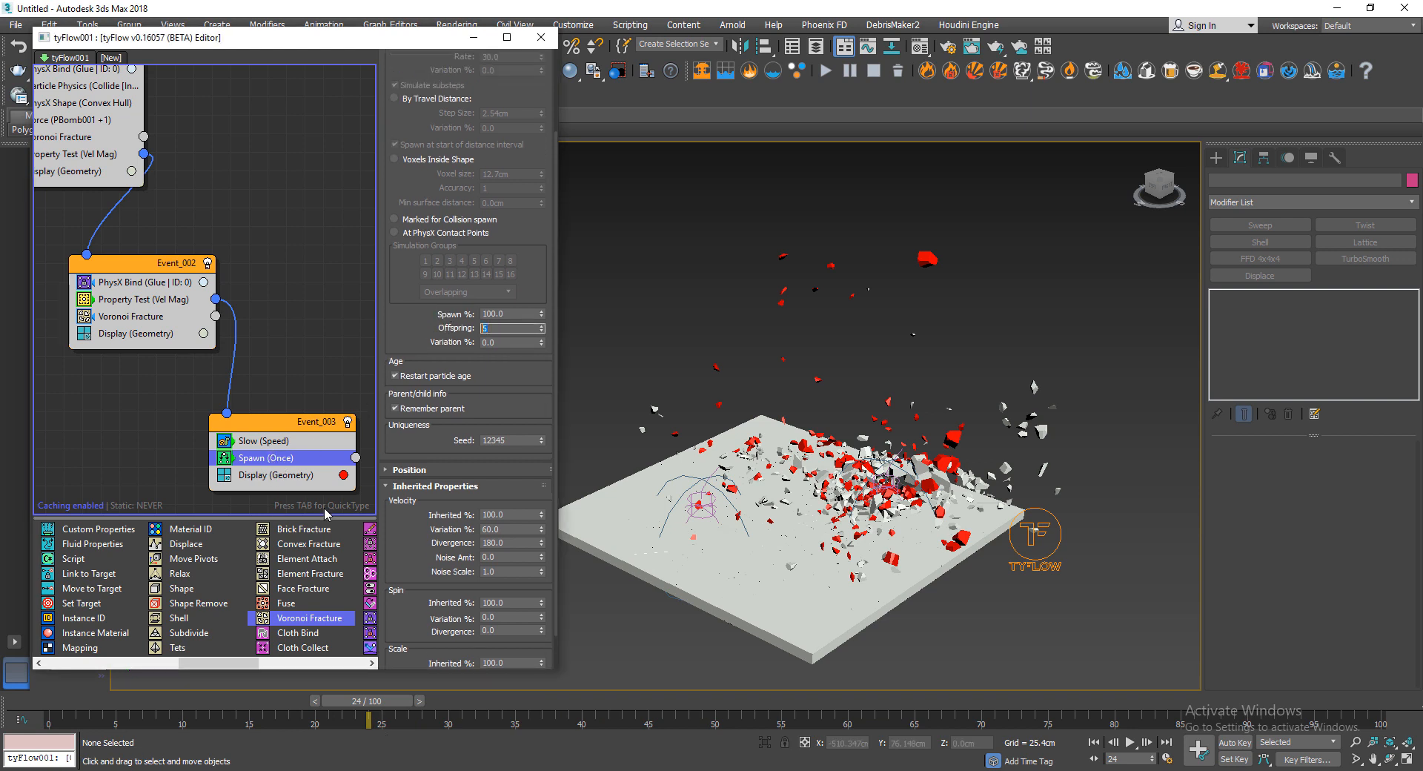
type("0")
key("Return")
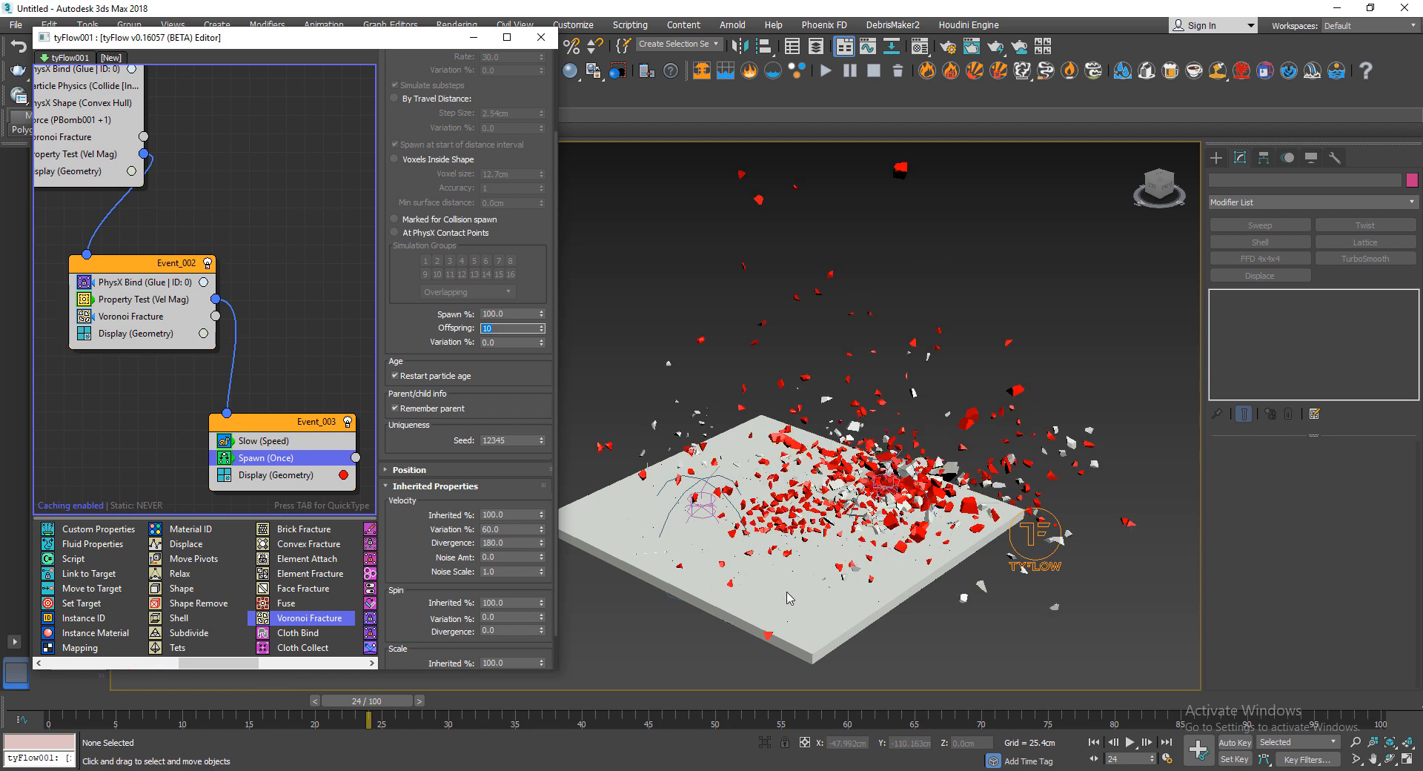
left_click_drag(385, 709, 561, 724)
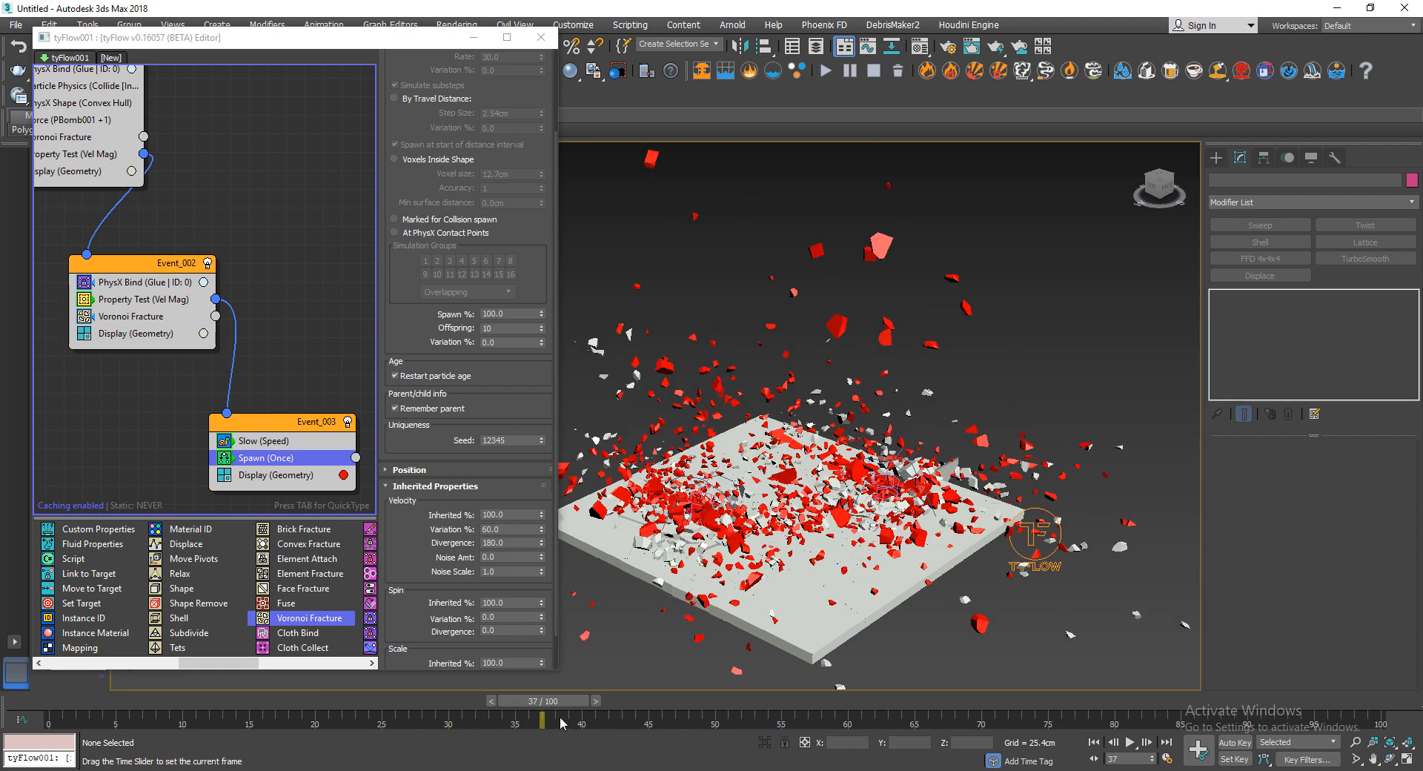
- Replace Event_003's red Display operator with a copy of Event_002's Display operator
left_click(286, 481)
left_click_drag(116, 336, 303, 480, "shift")
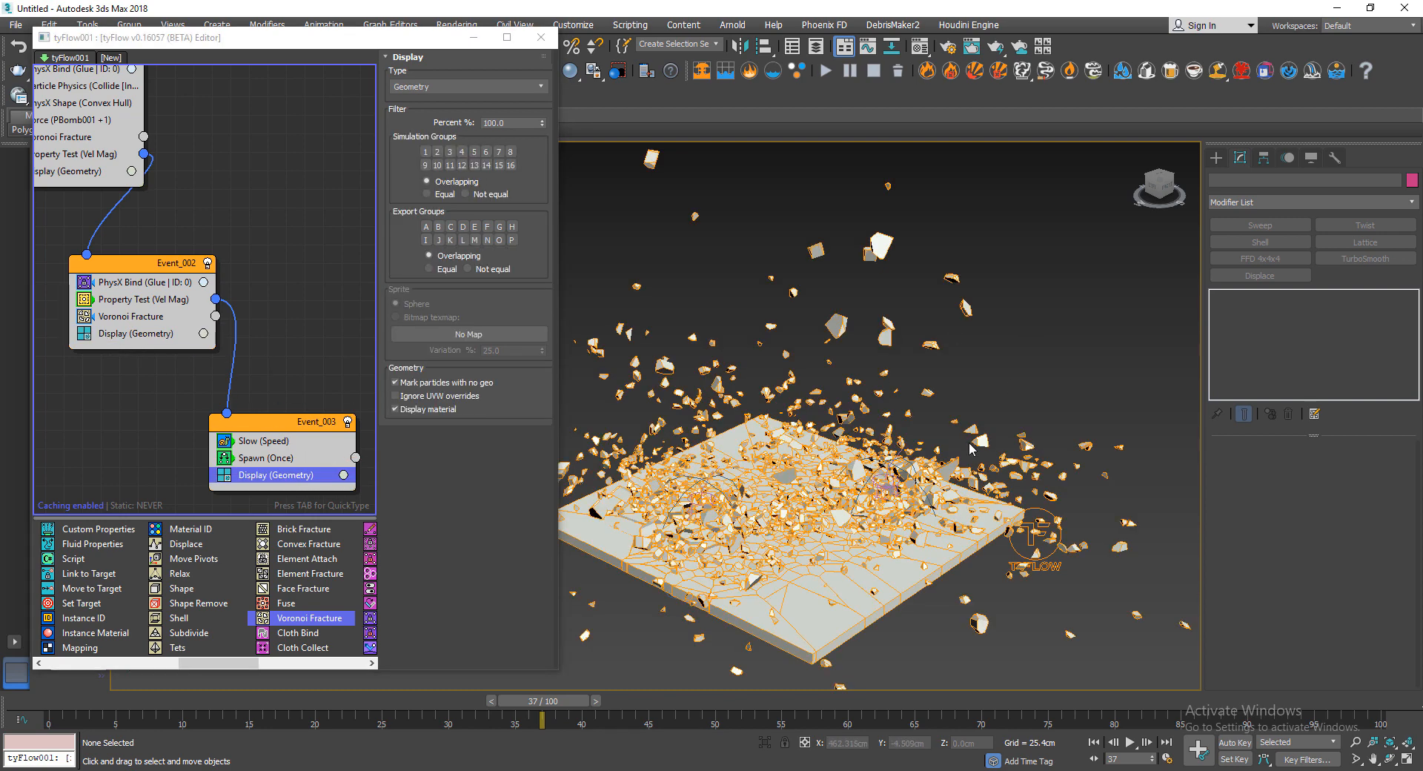
scroll(821, 486, "up", 3)
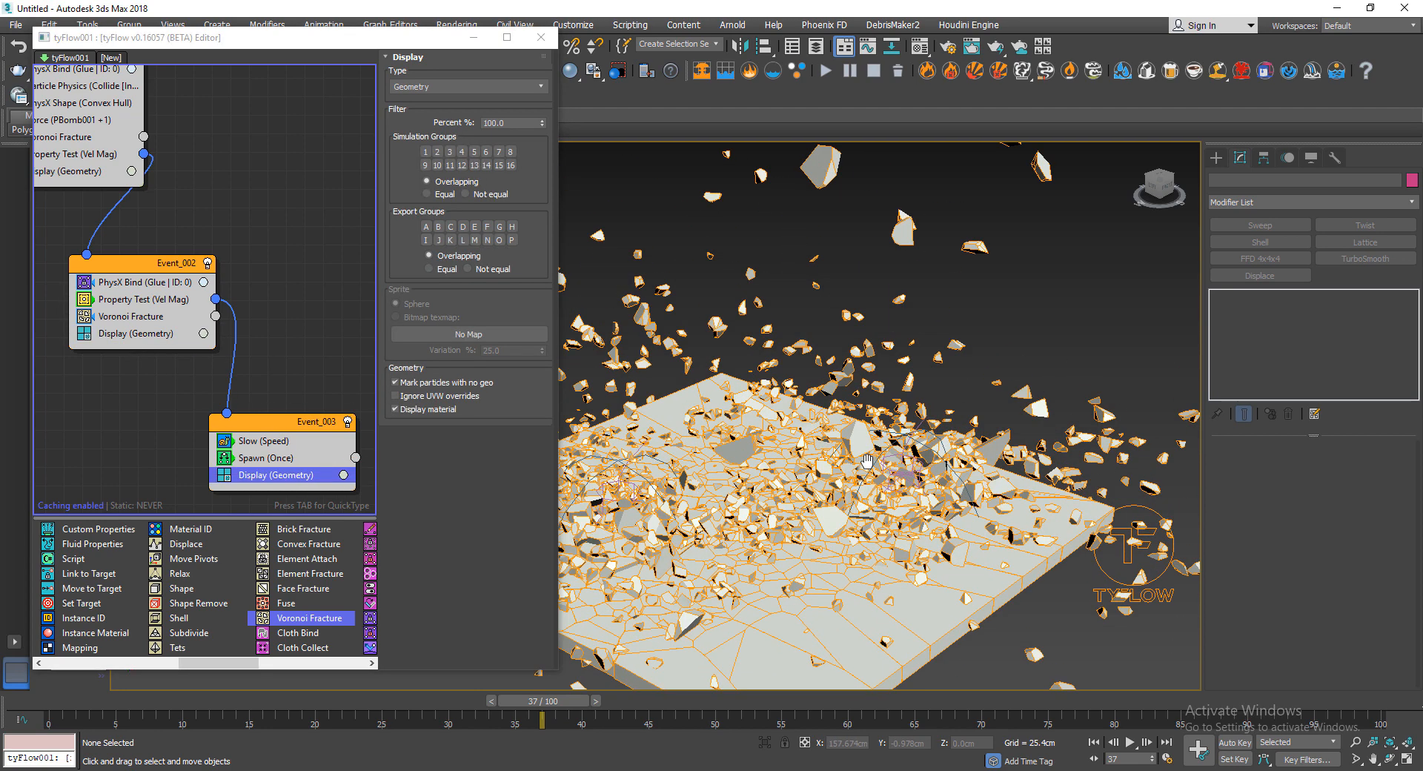
- Scrub back to frame 10 and review the Slow and Spawn operator settings in Event_003
left_click_drag(354, 700, 202, 671)
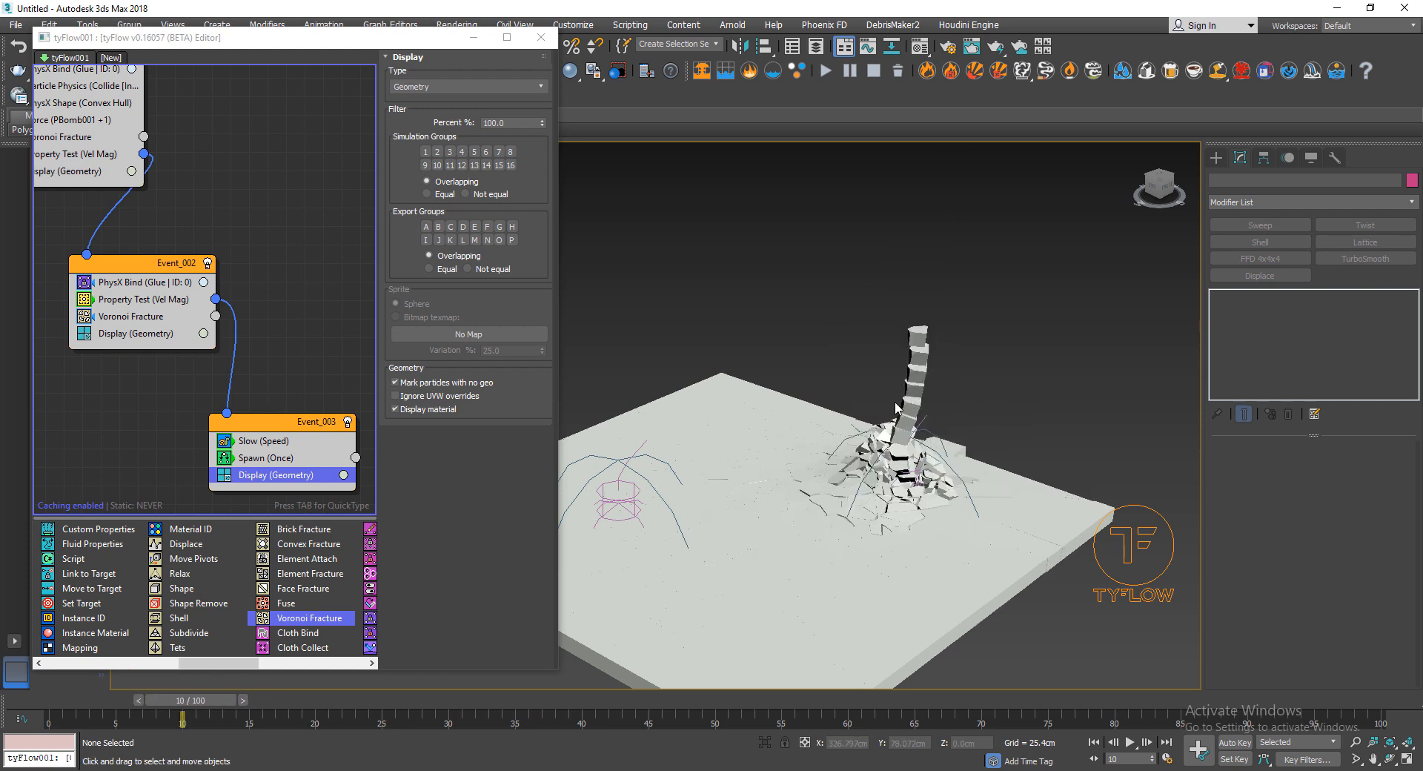
middle_click_drag(895, 403, 891, 422)
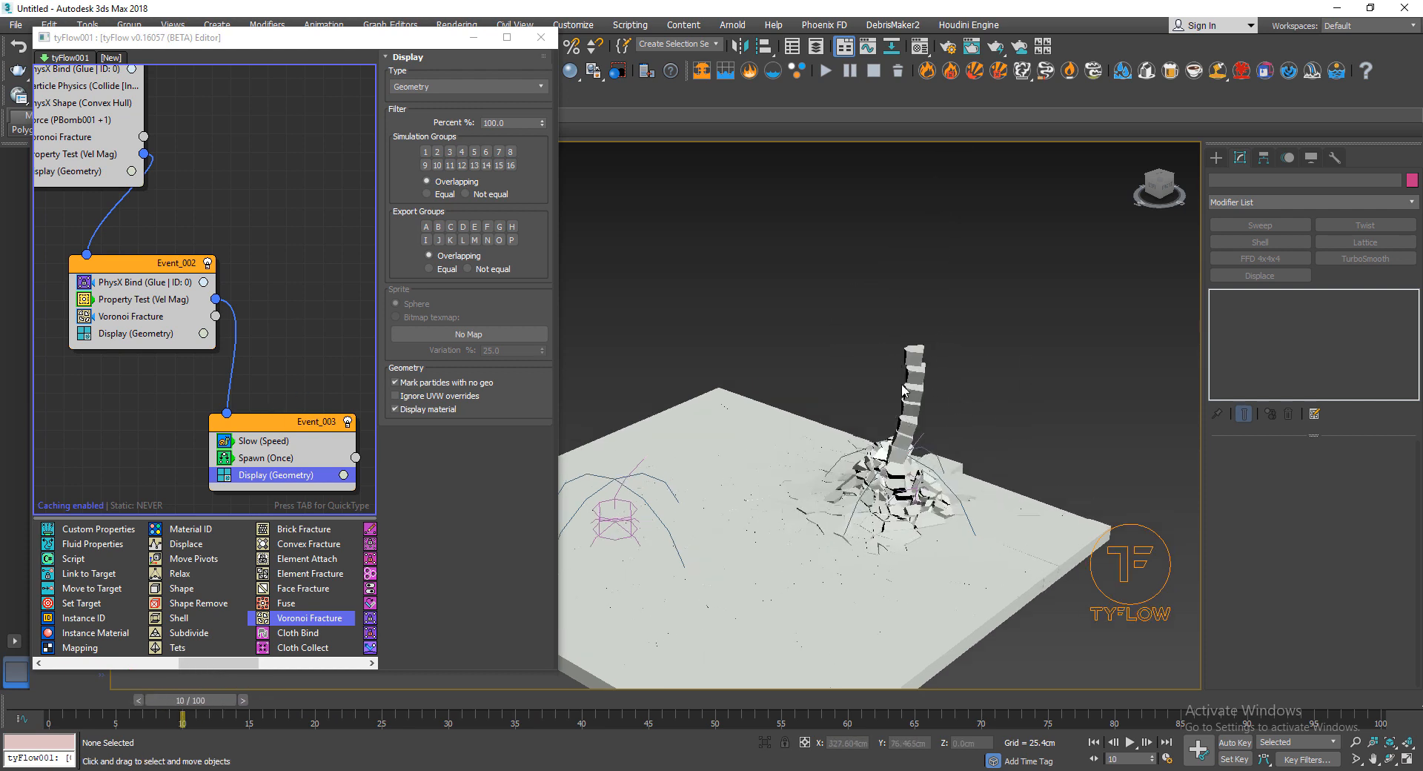
left_click(281, 446)
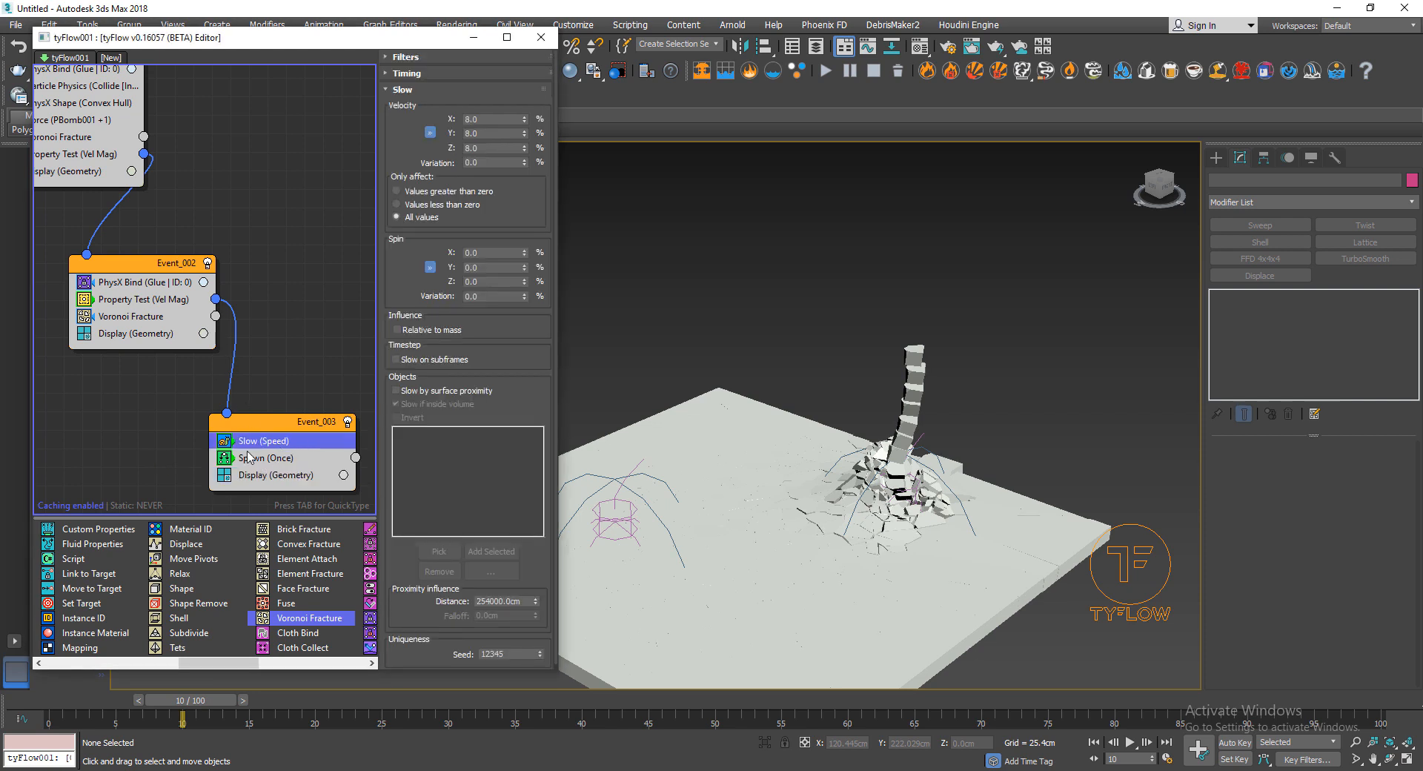
left_click(259, 459)
scroll(493, 554, "down", 3)
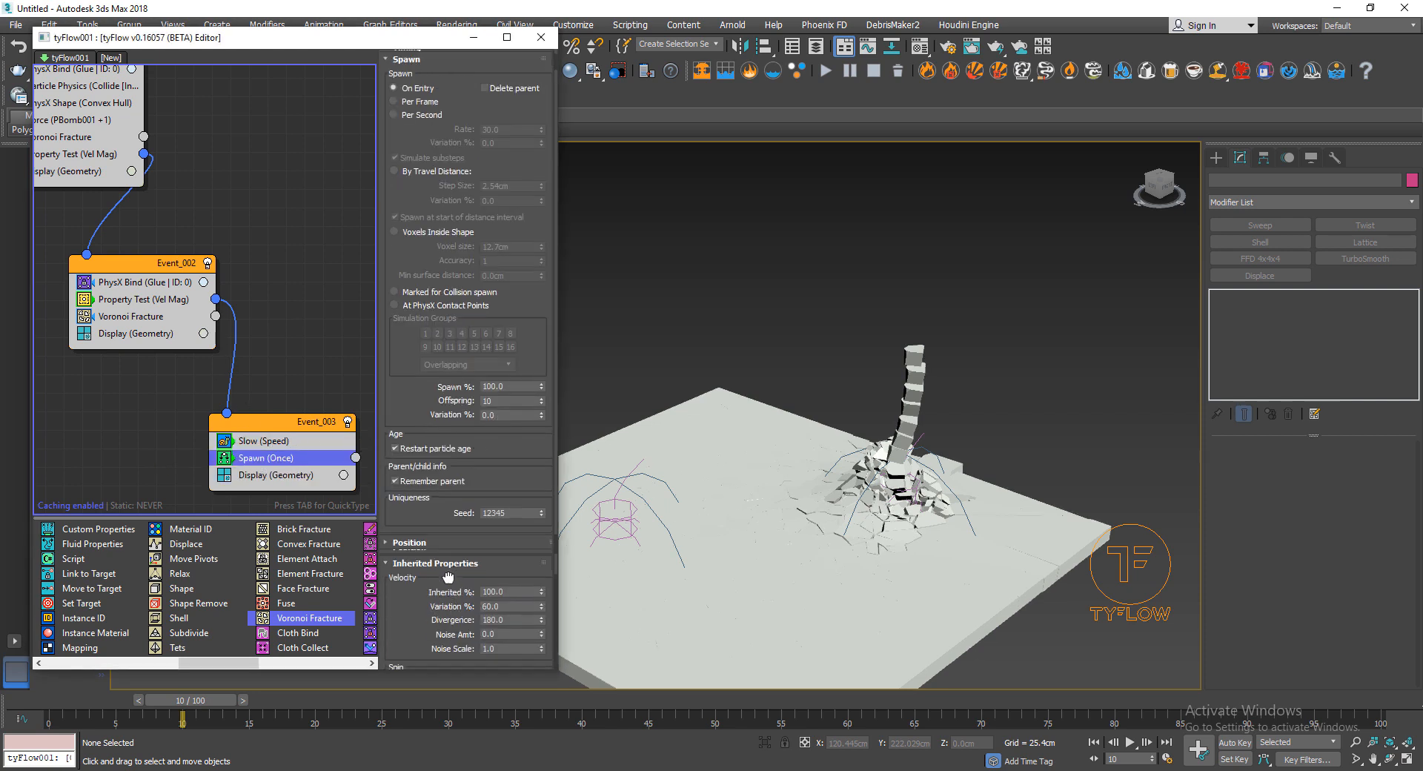
left_click_drag(542, 519, 552, 392)
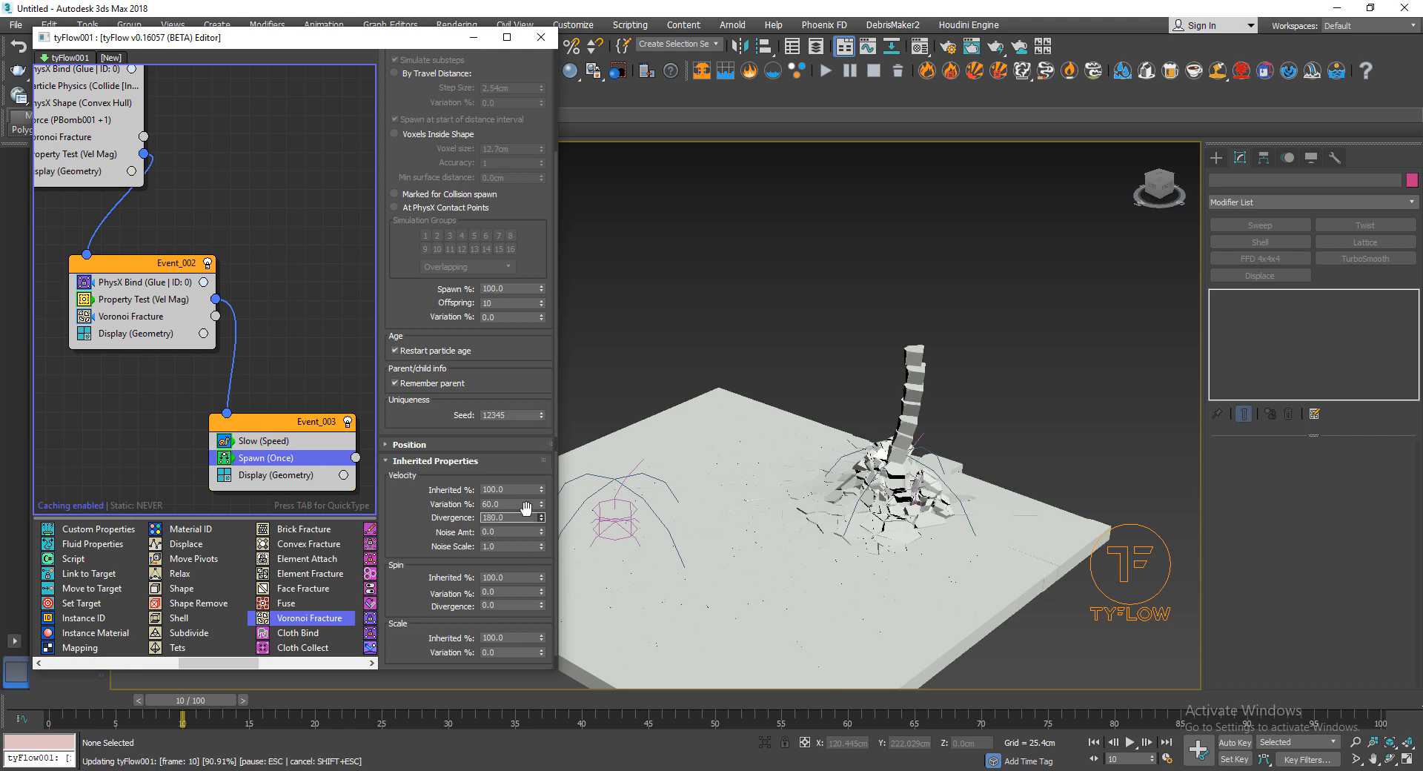
mouse_move(259, 464)
middle_mouse_down()
mouse_move(248, 457)
mouse_move(262, 467)
middle_mouse_up()
- Set Event_002's Voronoi Fracture to 30 points and scrub to frame 12 to check the debris
left_click(167, 320)
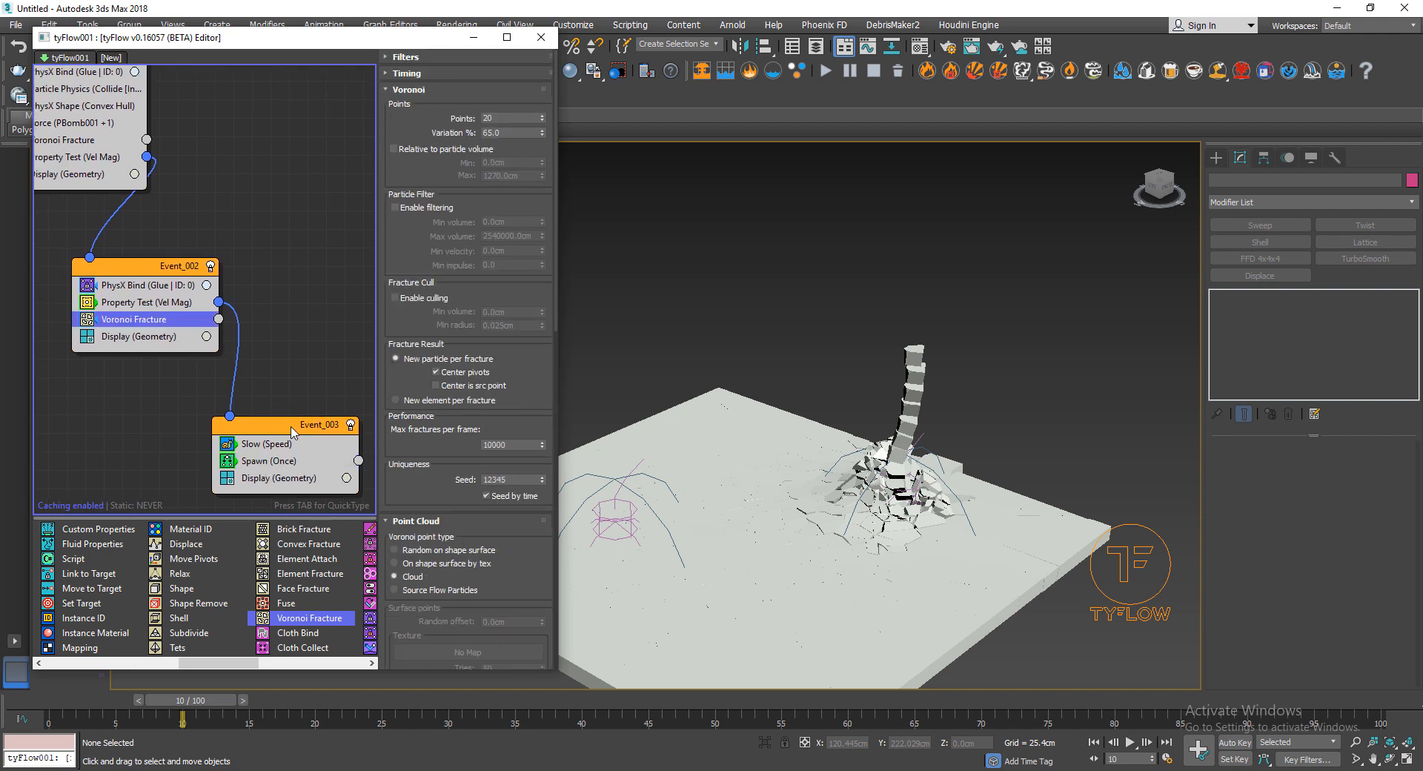
double_click(504, 118)
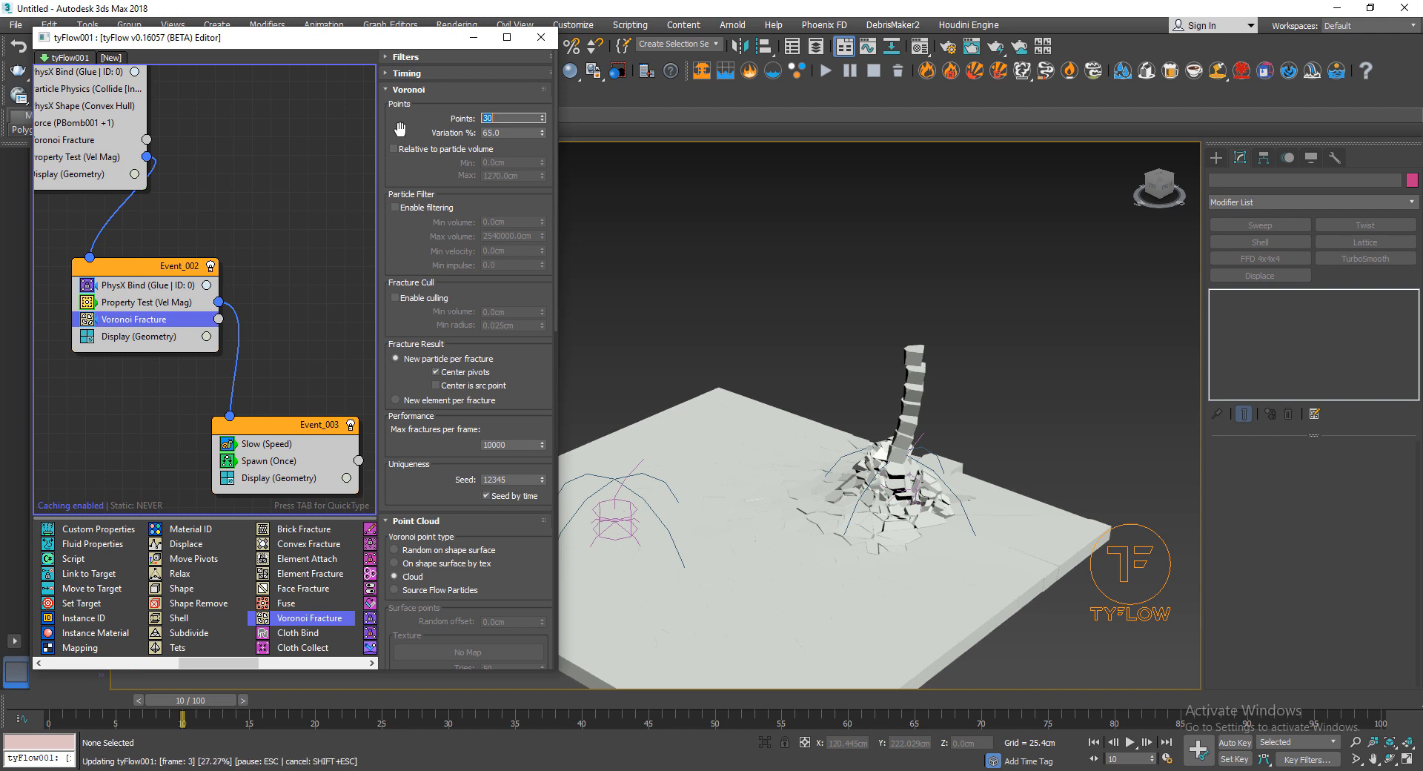
left_click(776, 465)
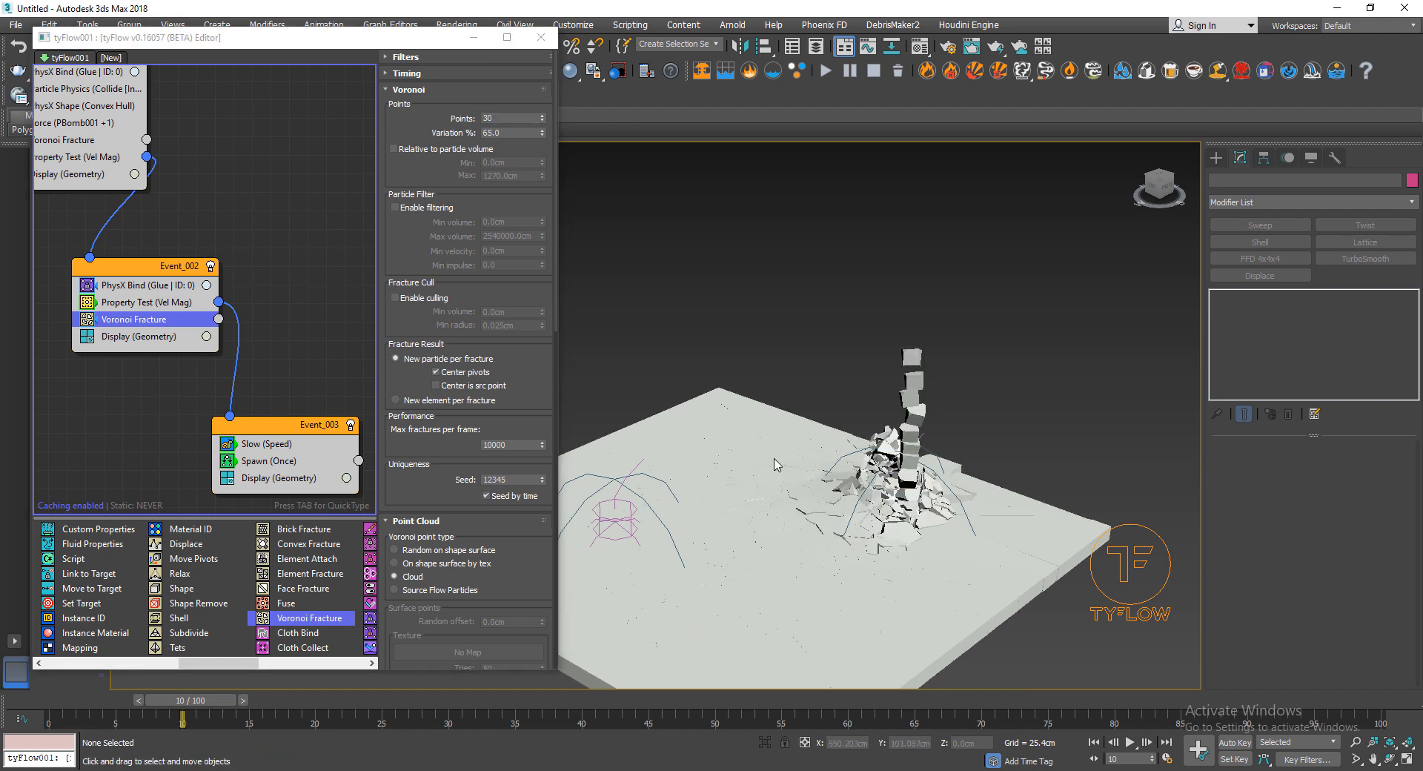
left_click_drag(216, 700, 242, 736)
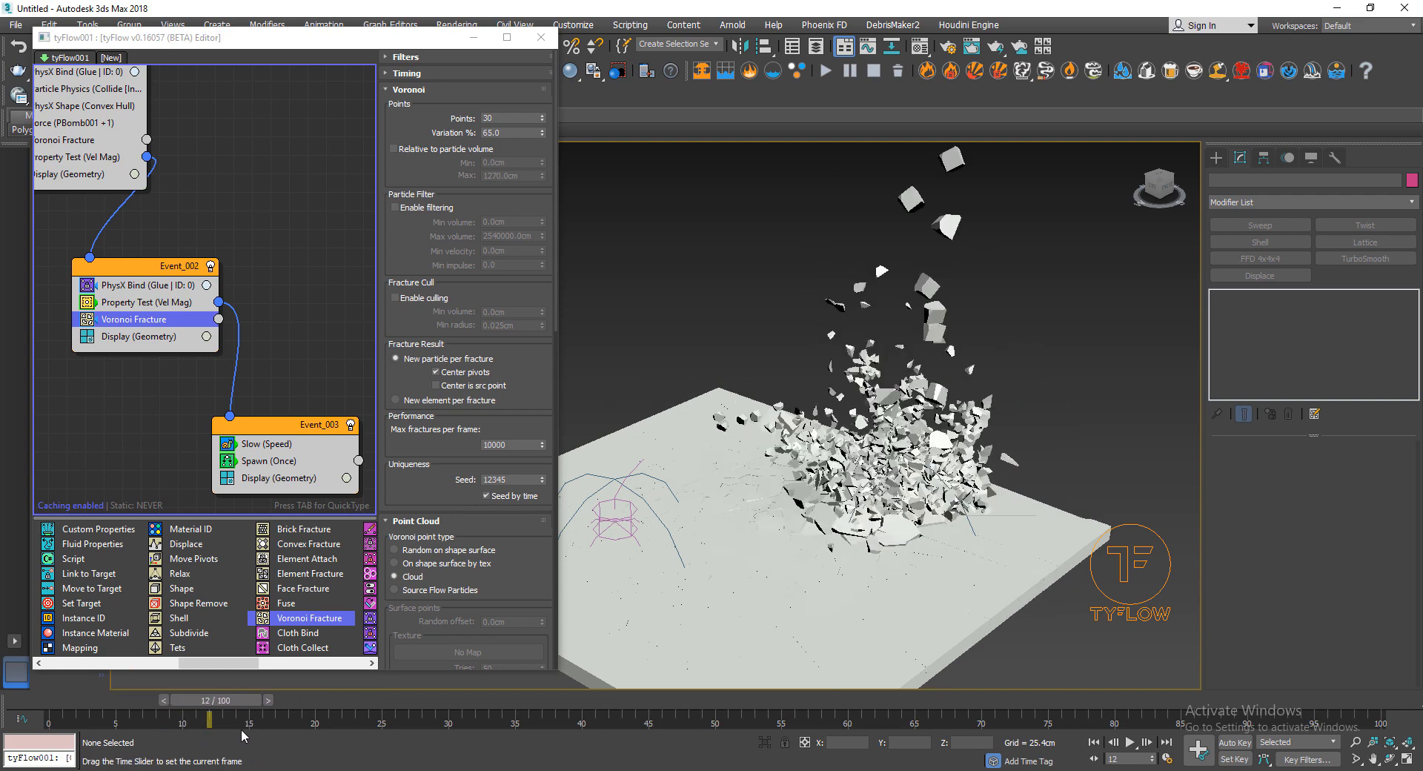
middle_click_drag(849, 411, 880, 506)
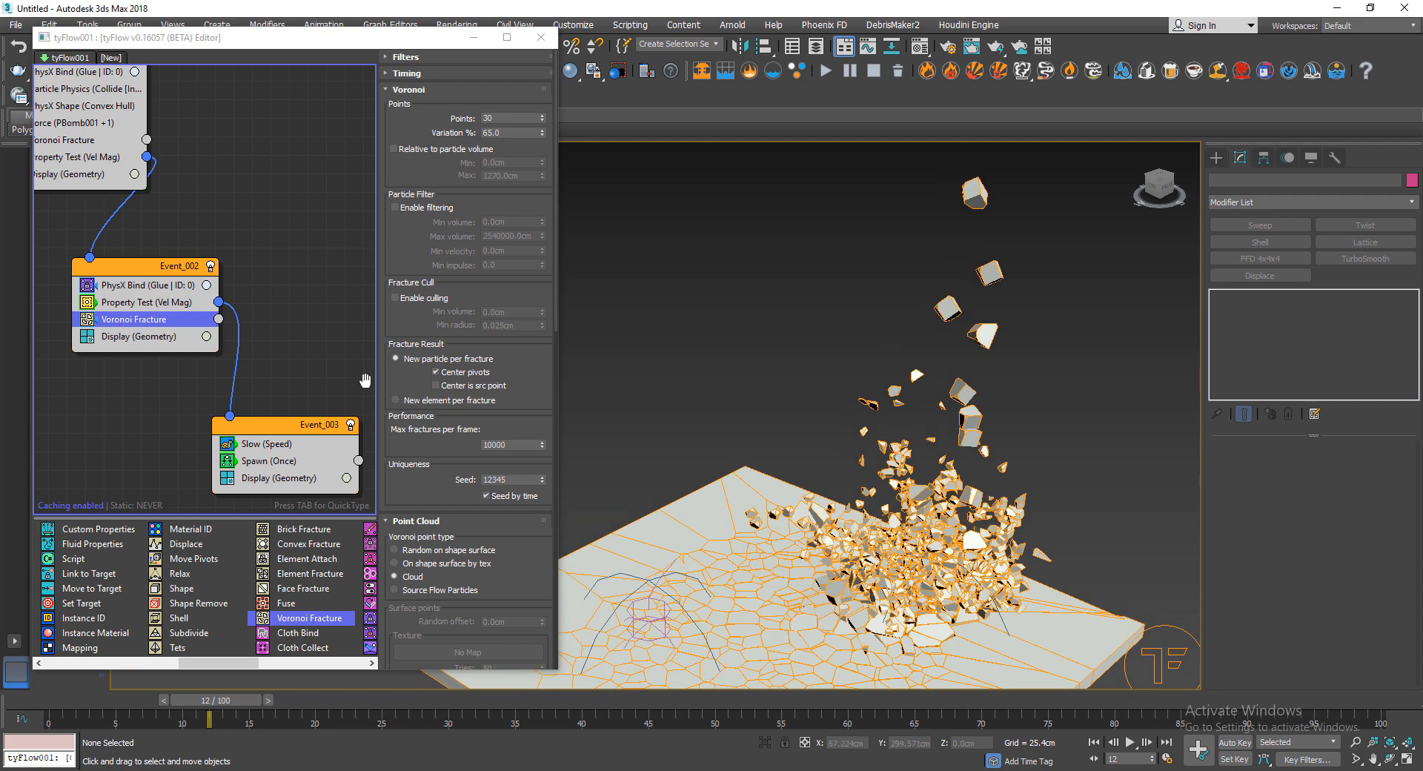
- Set Event_001's Voronoi Fracture to 755 points, viewing the ground slab at frame 2
middle_click_drag(67, 127, 169, 247)
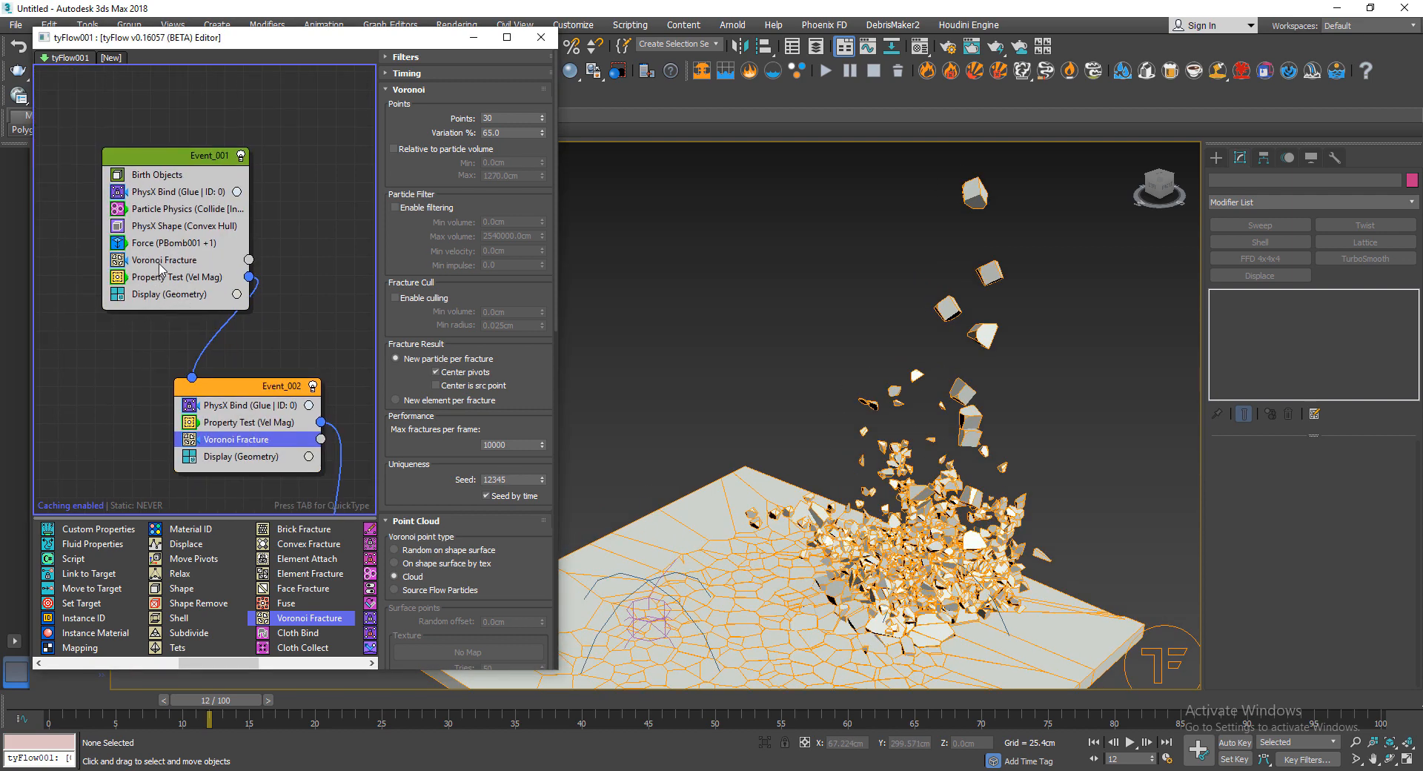
left_click(160, 263)
left_click_drag(136, 705, 108, 699)
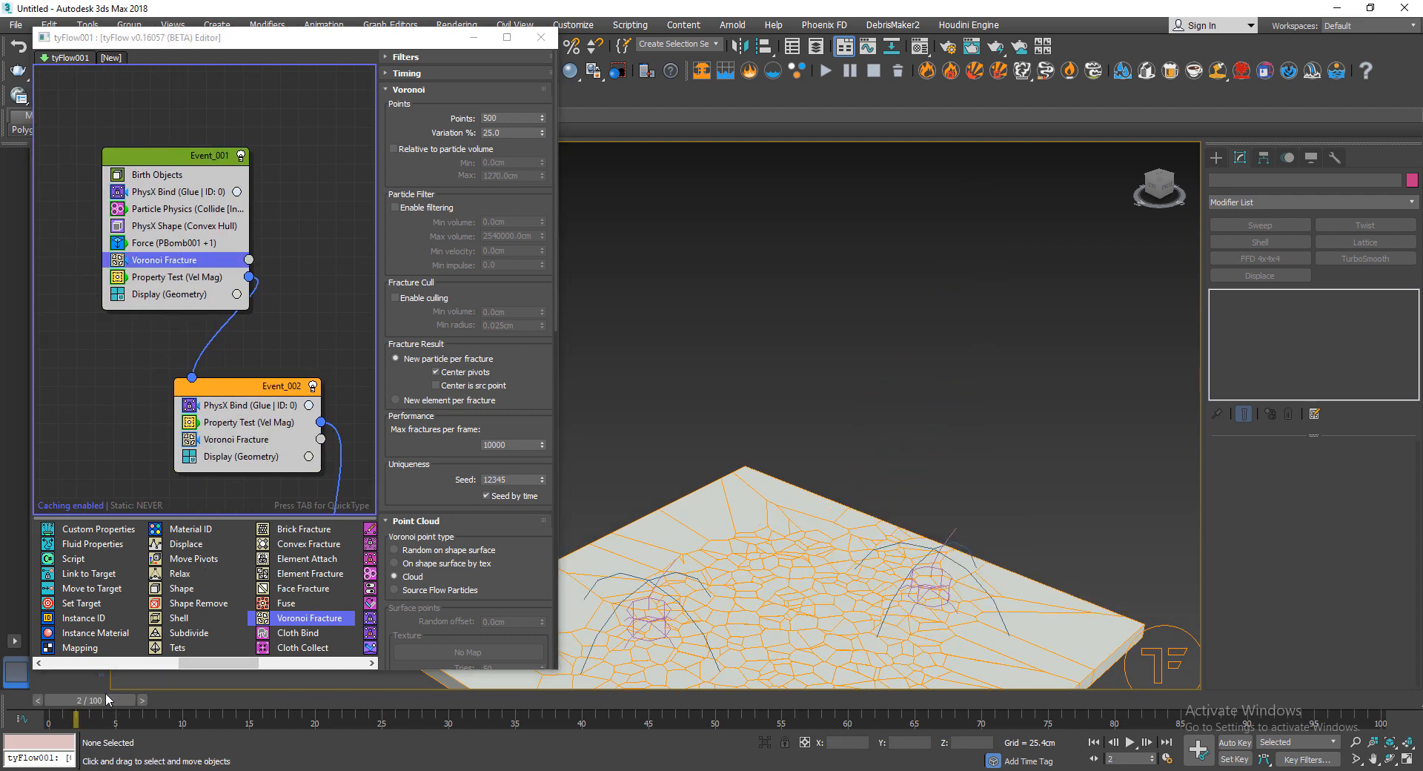
key("shift+Tab")
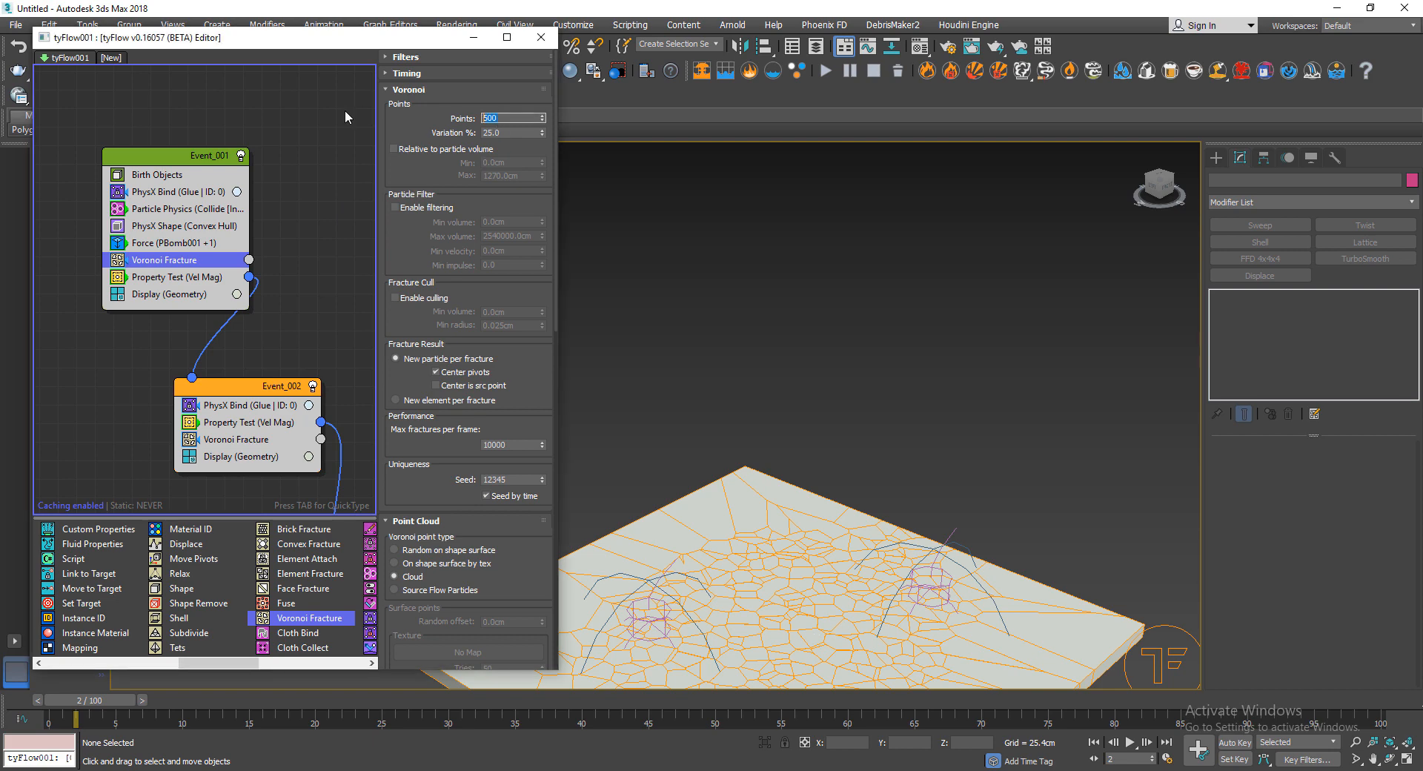
type("755")
key("Return")
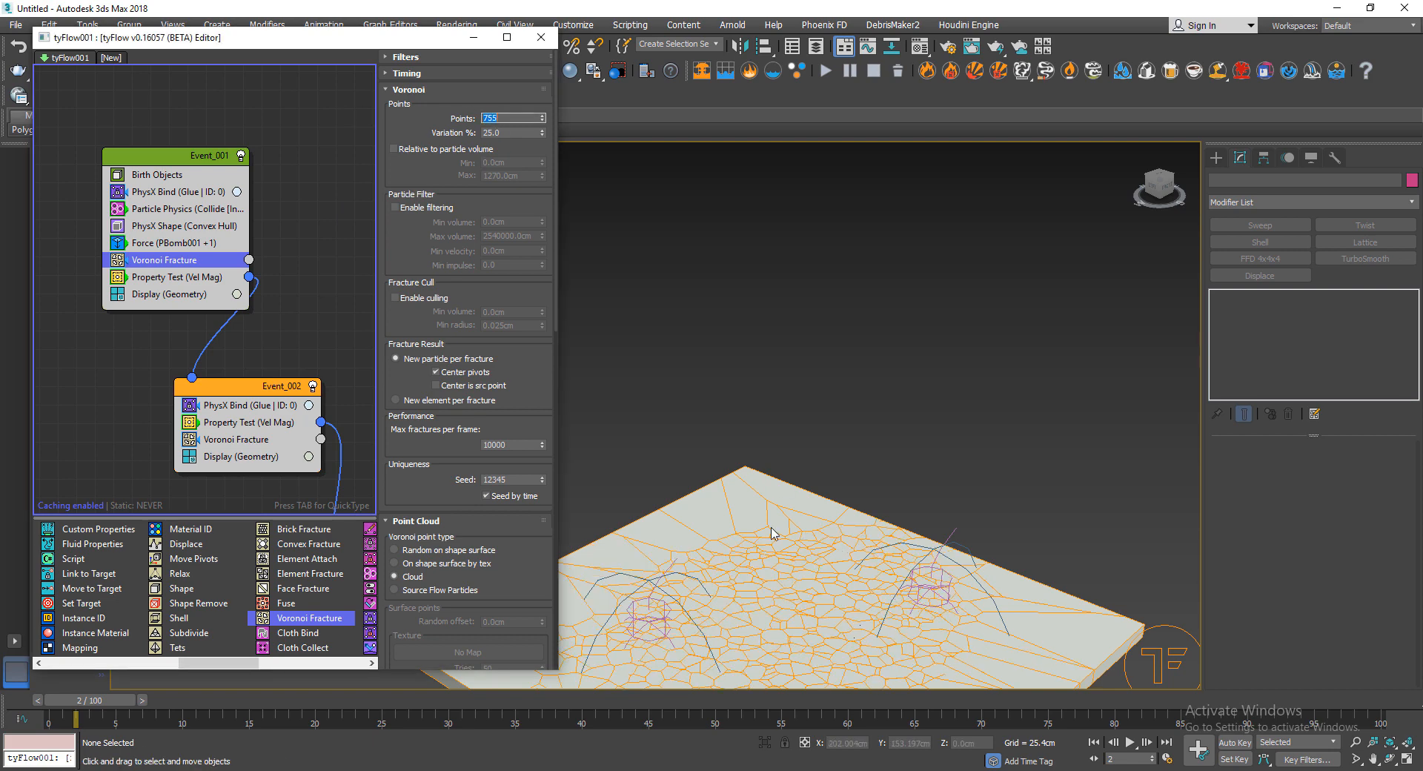
- Play the simulation through to frame 44 to review the explosion with the denser ground fracture
middle_click_drag(792, 541, 772, 482)
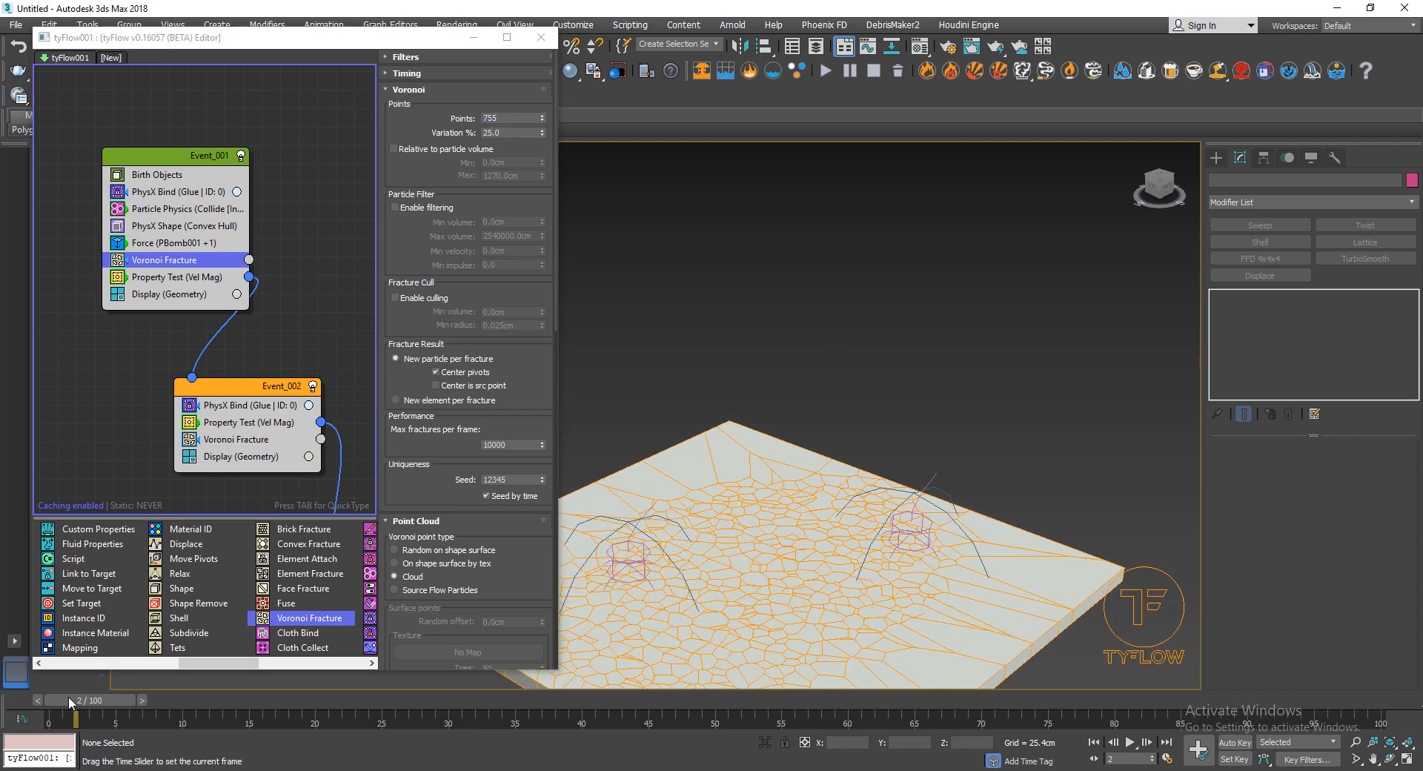
left_click_drag(64, 701, 203, 700)
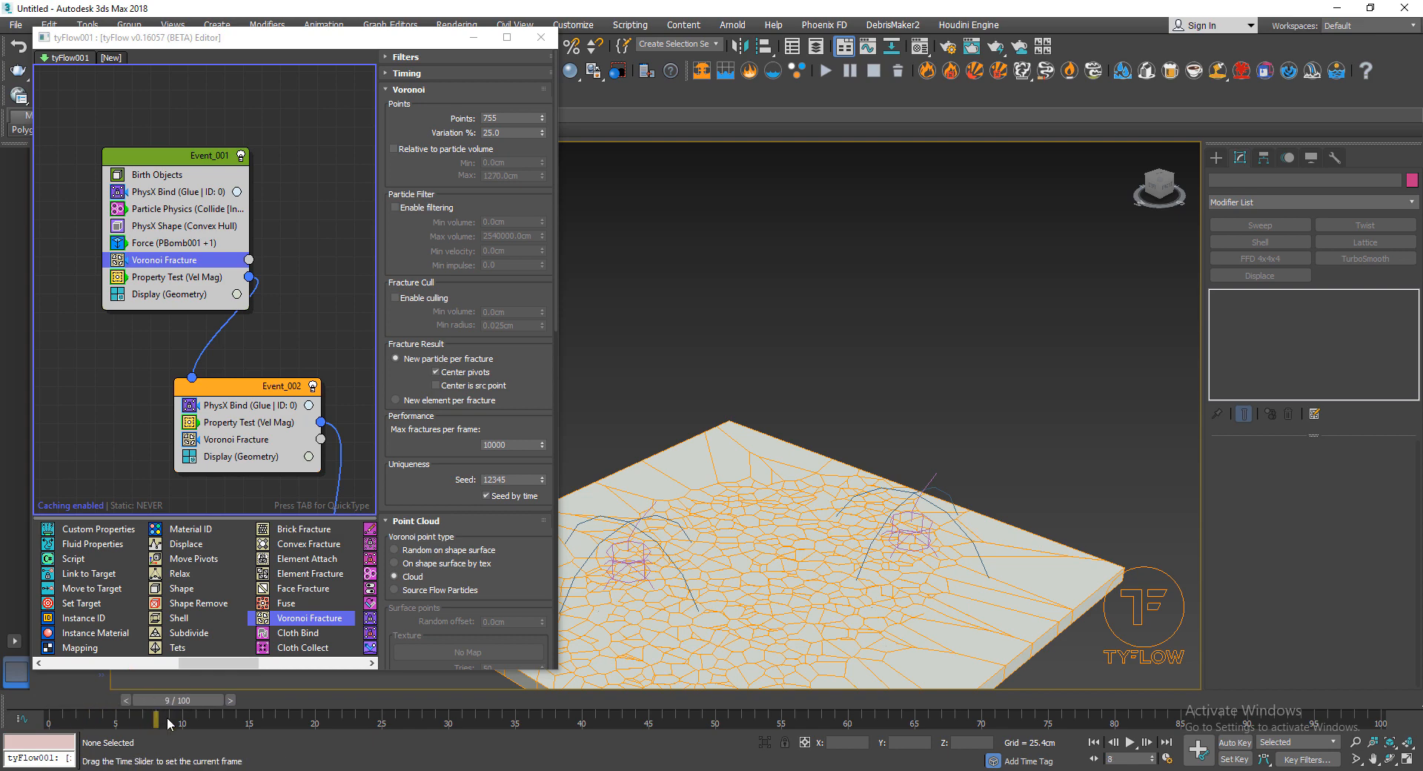
left_click(723, 361)
key("/")
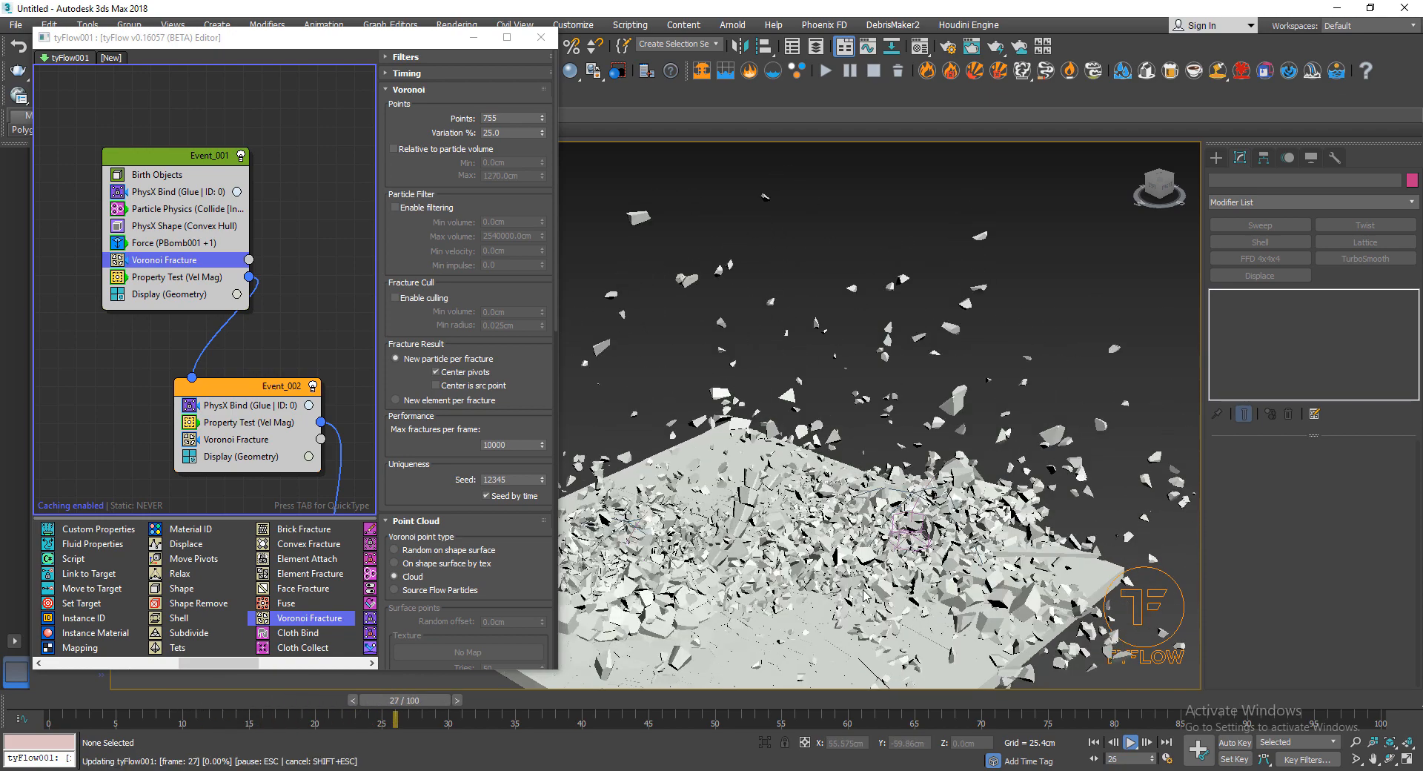
middle_click_drag(689, 516, 804, 429)
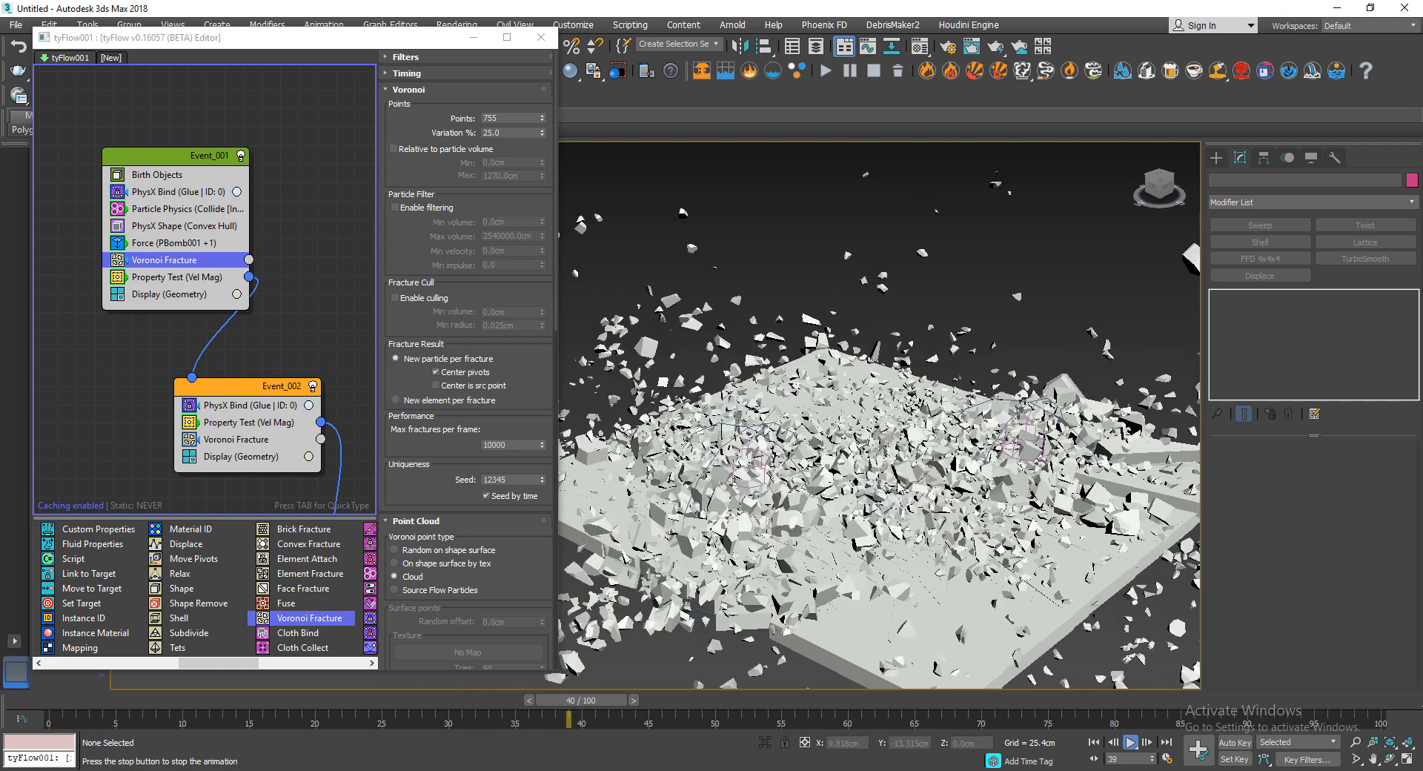
key("Escape")
middle_click_drag(897, 489, 816, 484)
- Close the tyFlow editor and switch the perspective viewport's shading to Clay
left_click(541, 37)
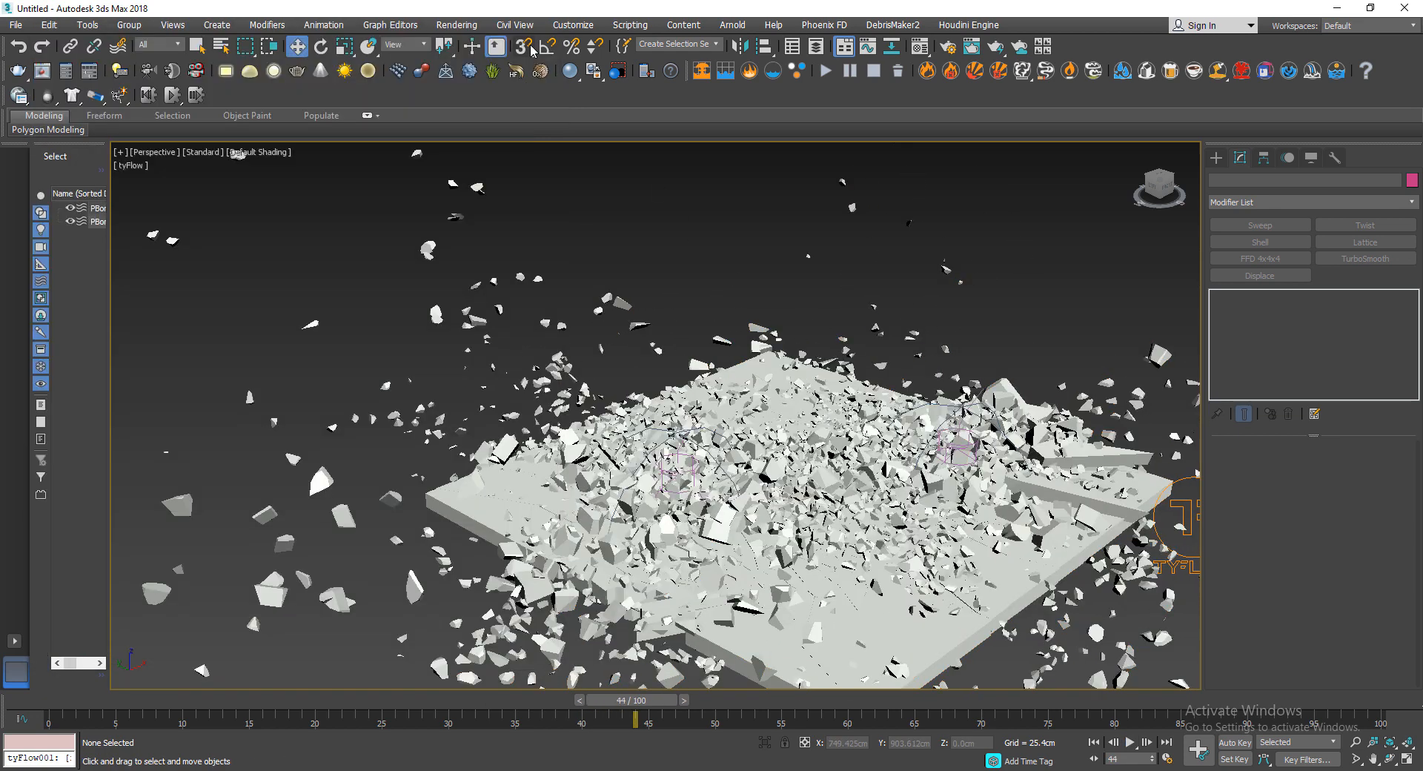
left_click(281, 153)
left_click(296, 250)
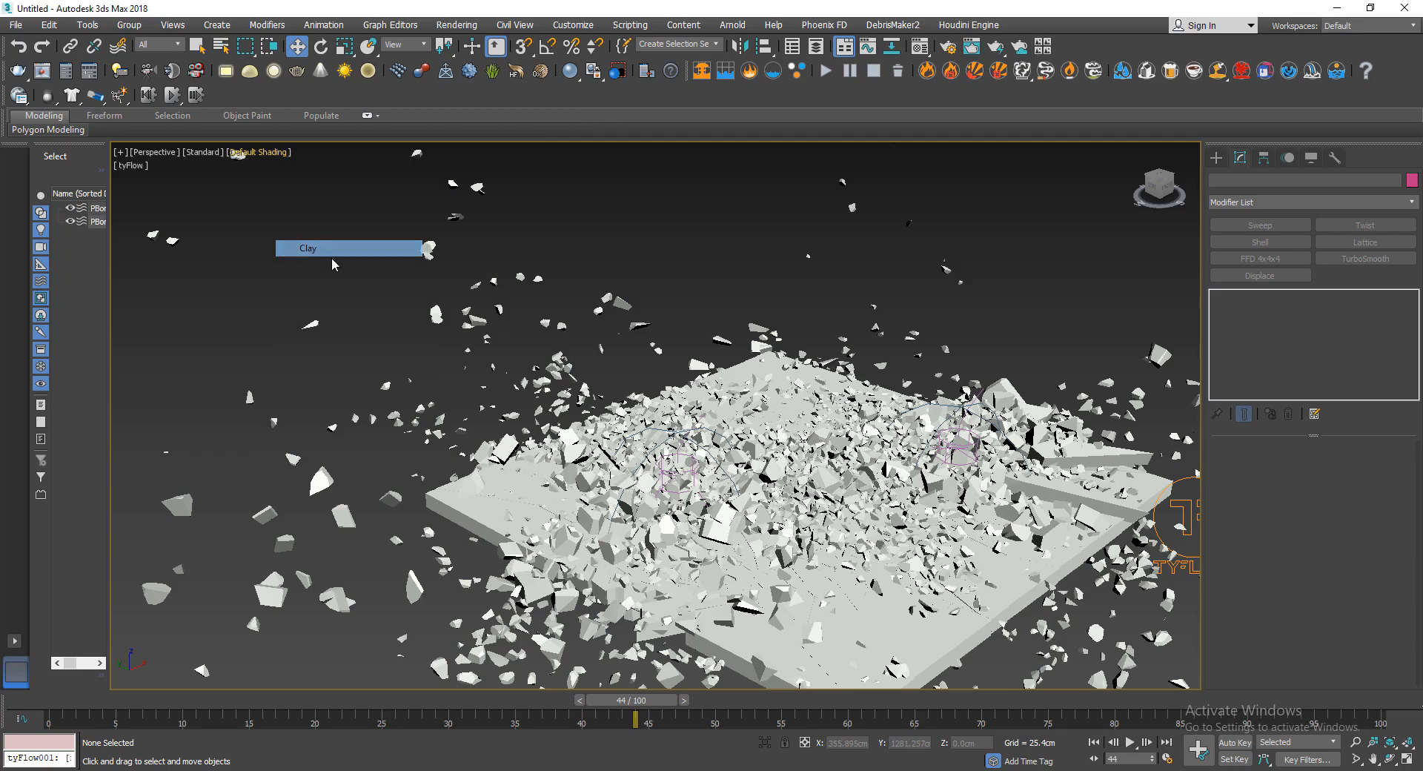
middle_click_drag(840, 482, 699, 480, "alt")
scroll(856, 557, "up", 5)
scroll(857, 558, "down", 10)
middle_click_drag(679, 430, 696, 460)
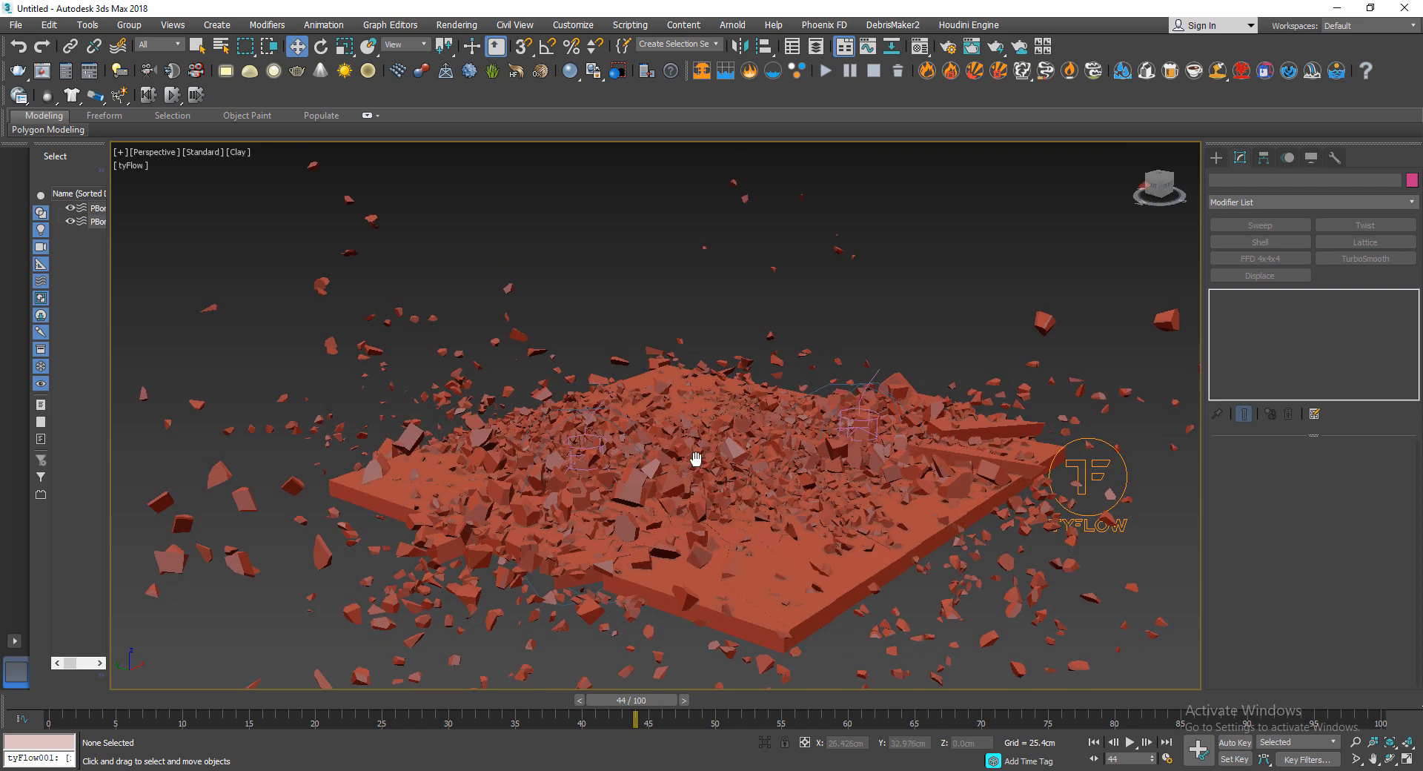
- Scrub from frame 10 to frame 13 to examine the first blast in clay shading
left_click(210, 700)
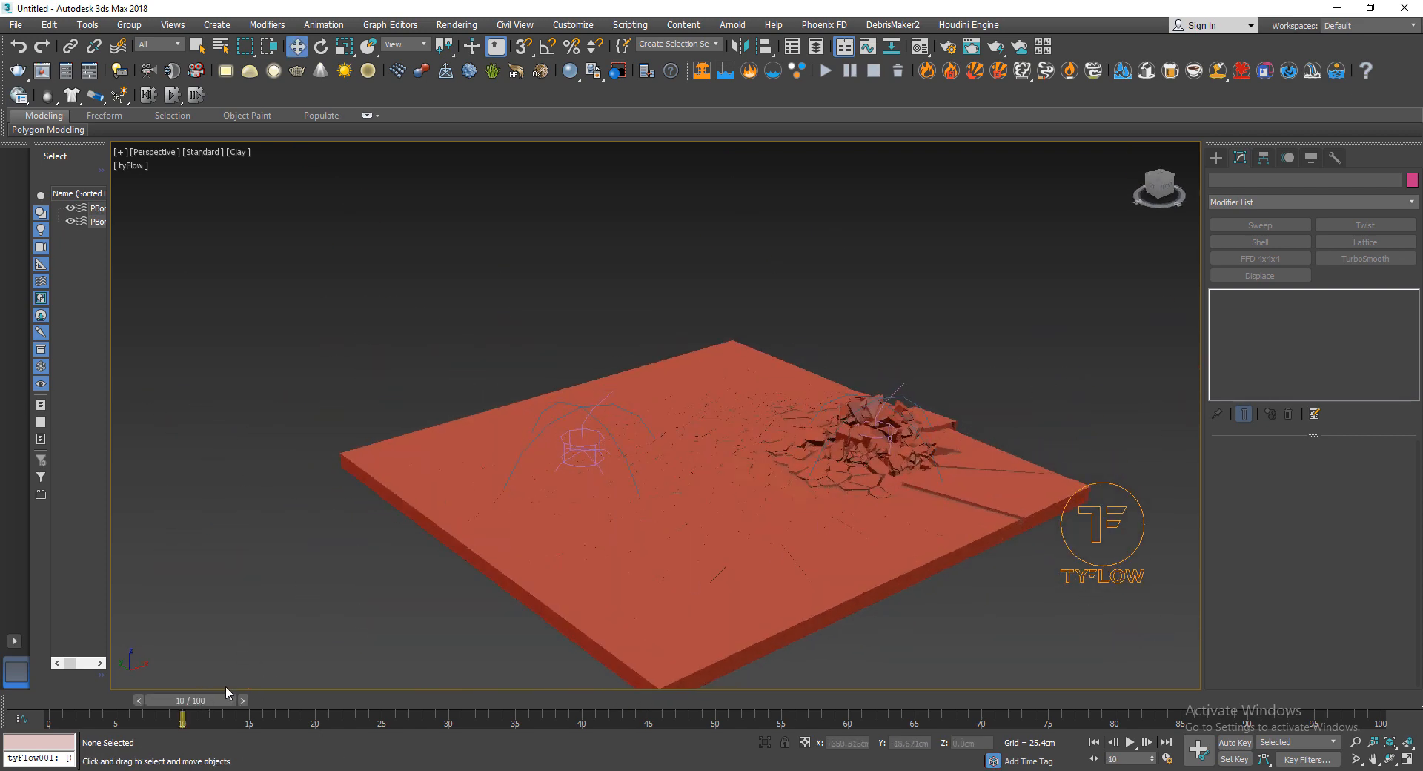
left_click_drag(217, 699, 255, 700)
middle_click_drag(641, 427, 625, 459)
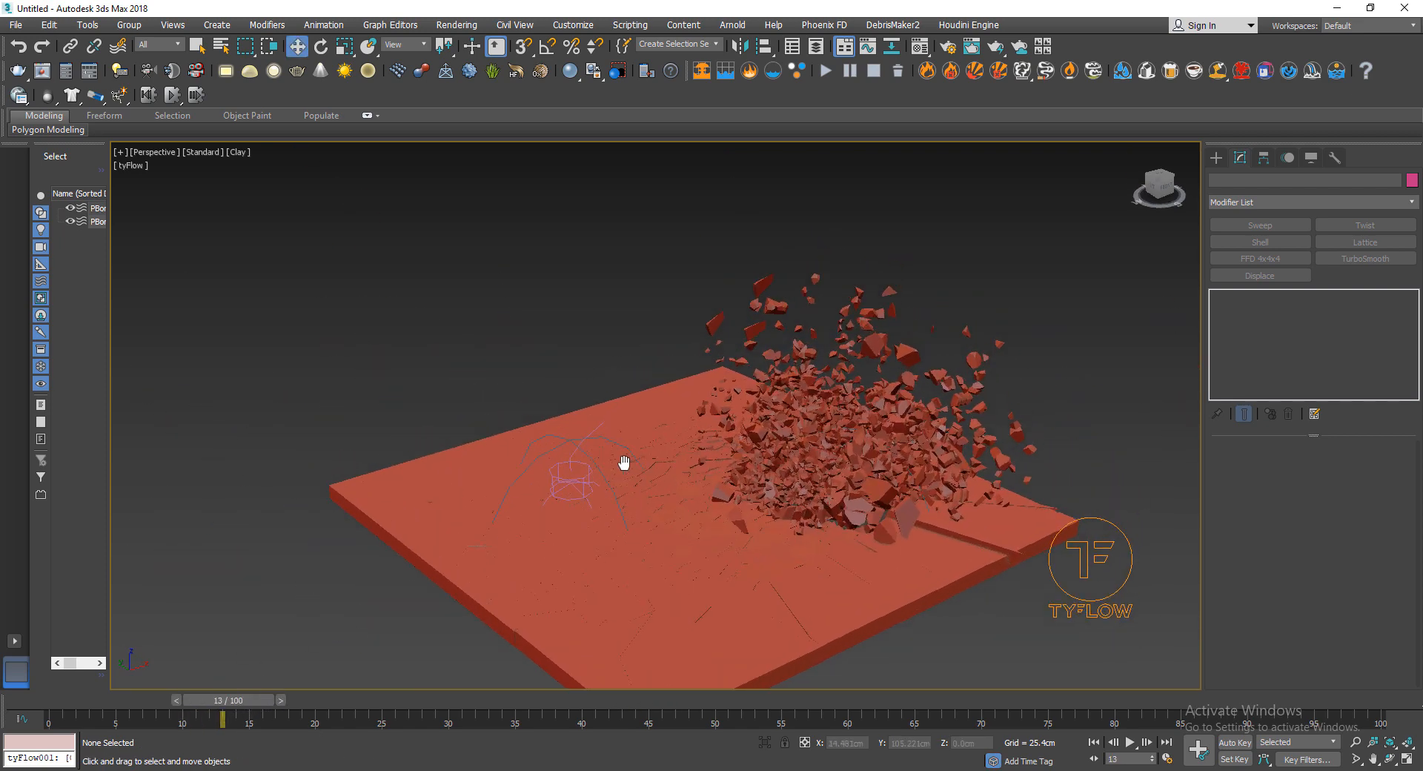
- Reopen the editor of the tyFlow object and set Event_003's Spawn offspring to 4
key("6")
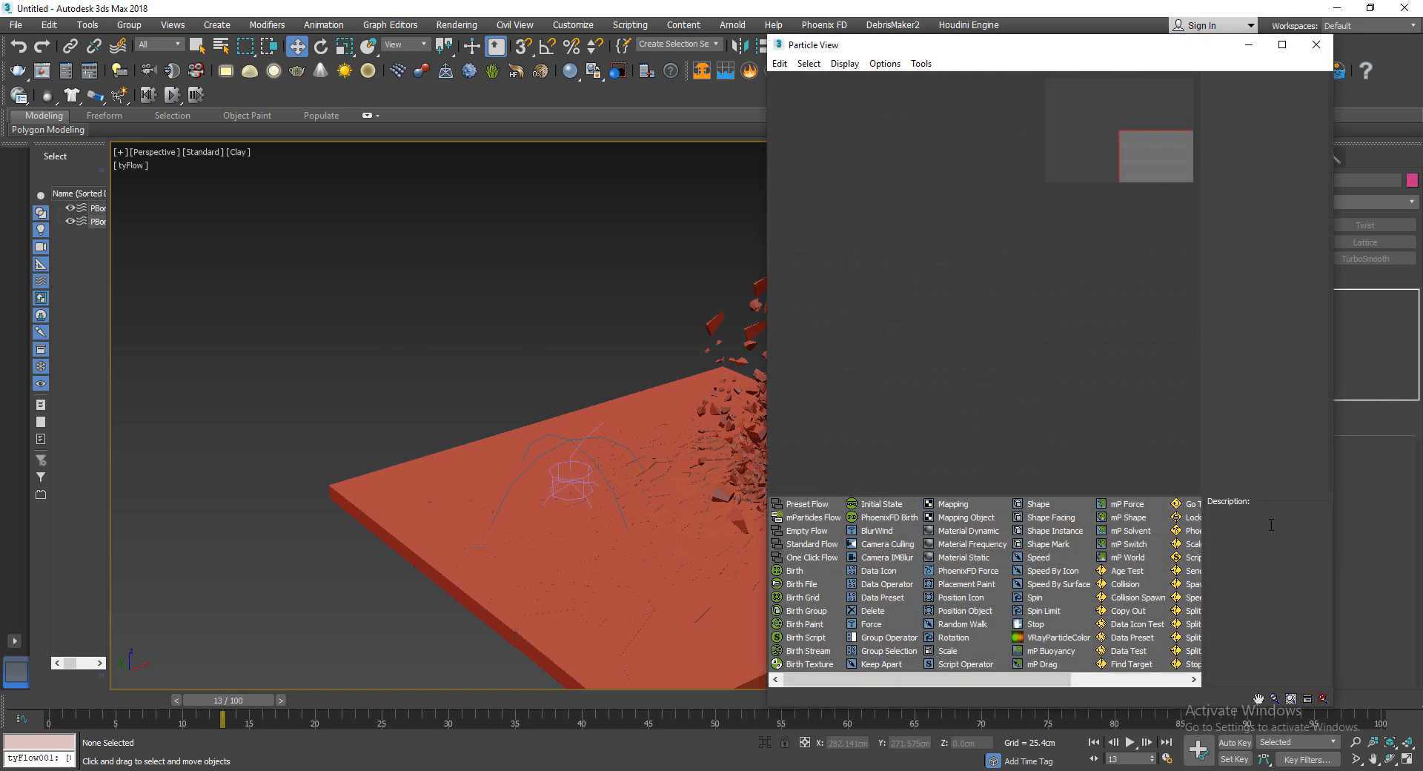
left_click(1317, 45)
left_click(1091, 569)
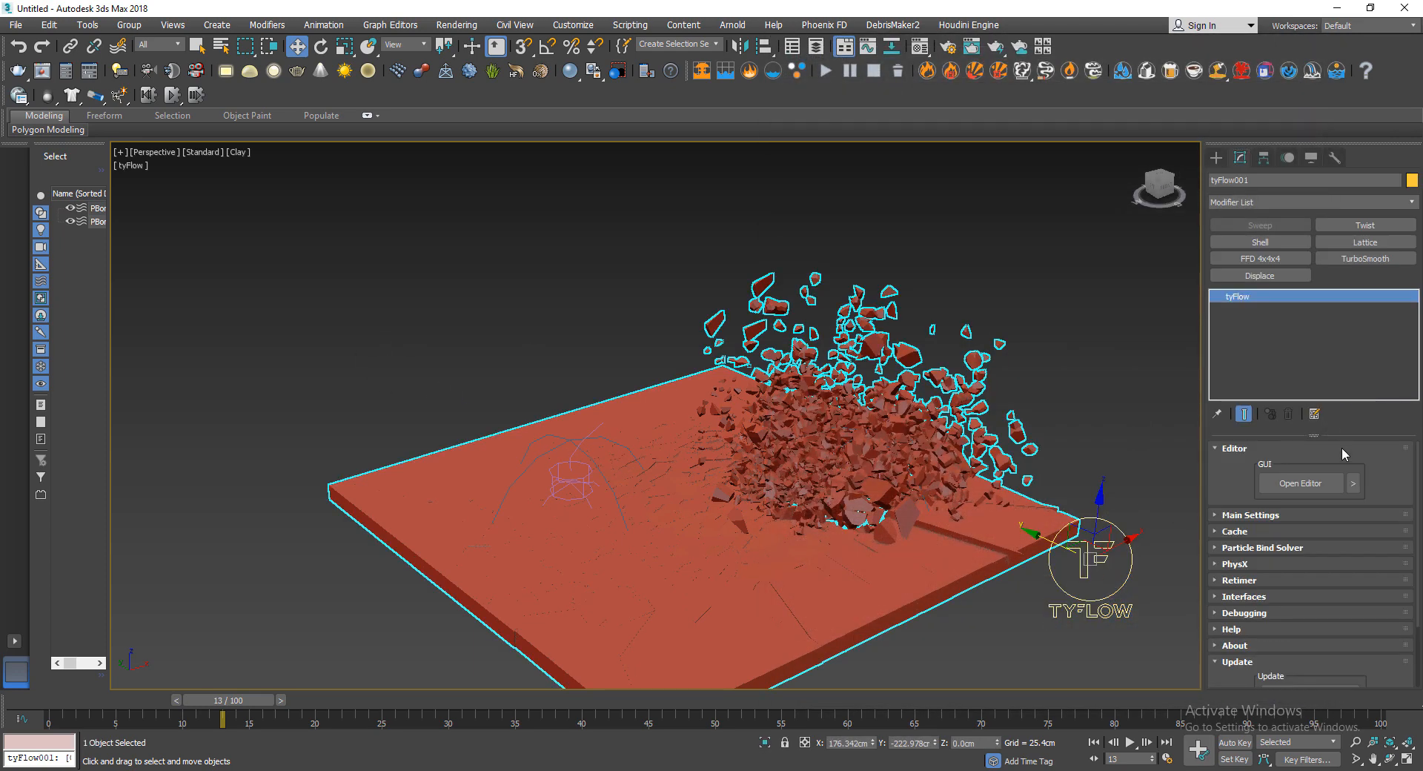
left_click(1301, 483)
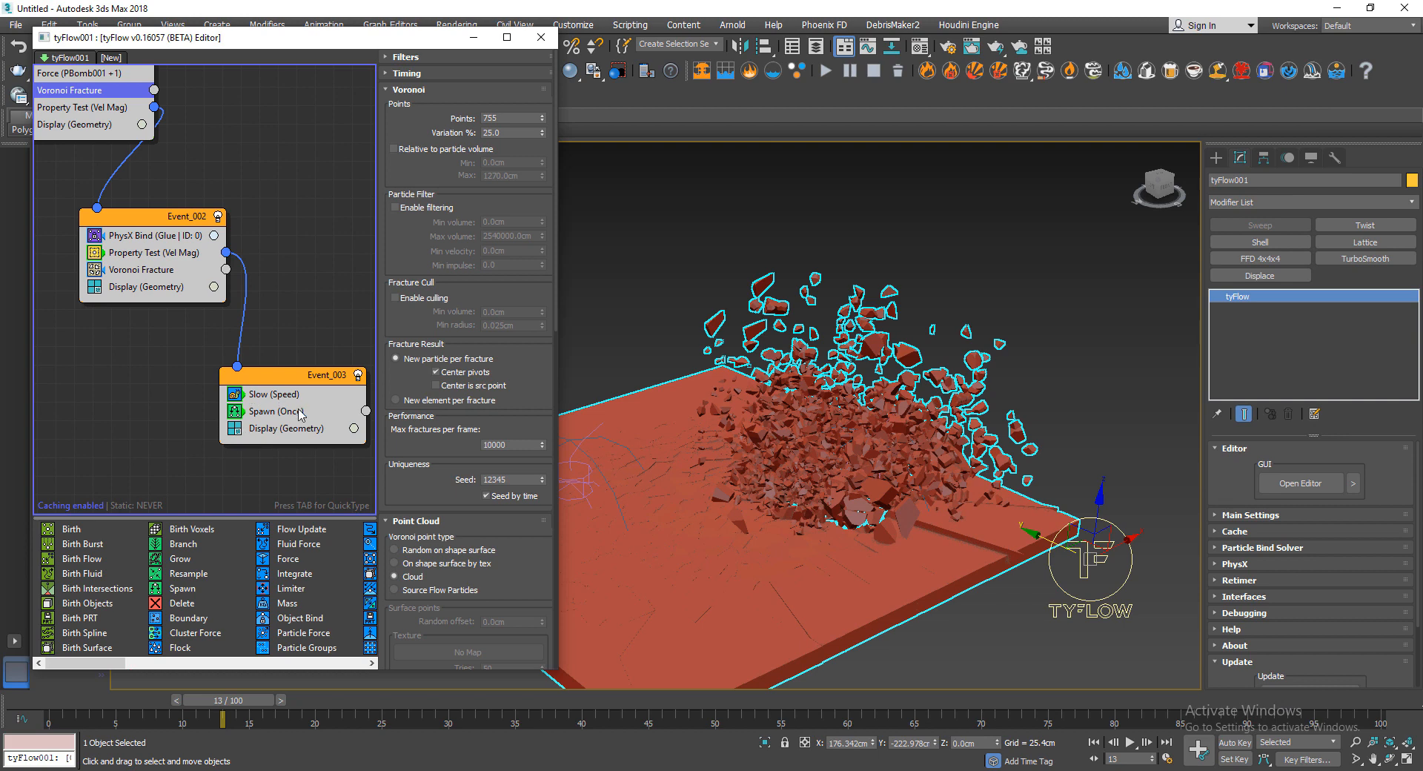
left_click(300, 412)
left_click_drag(501, 432, 428, 428)
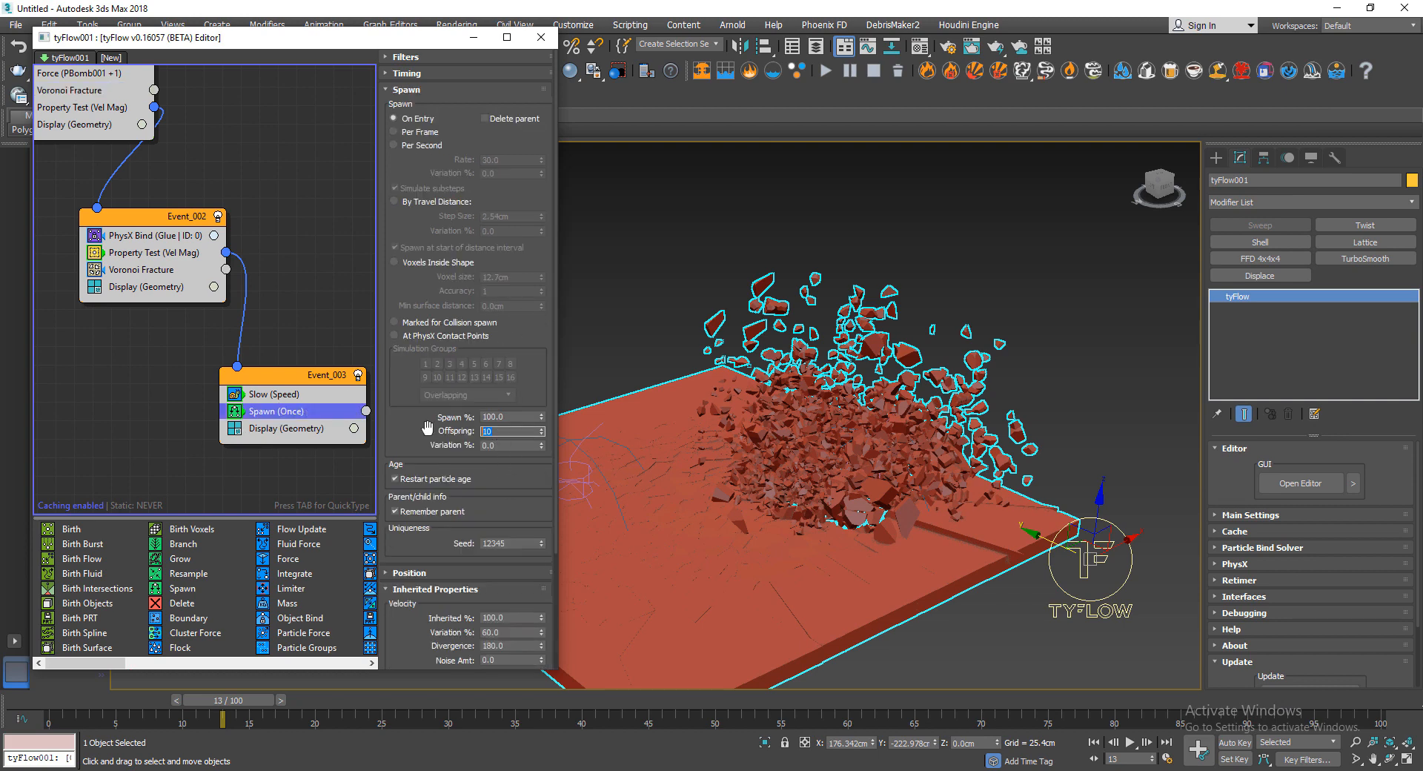
type("4")
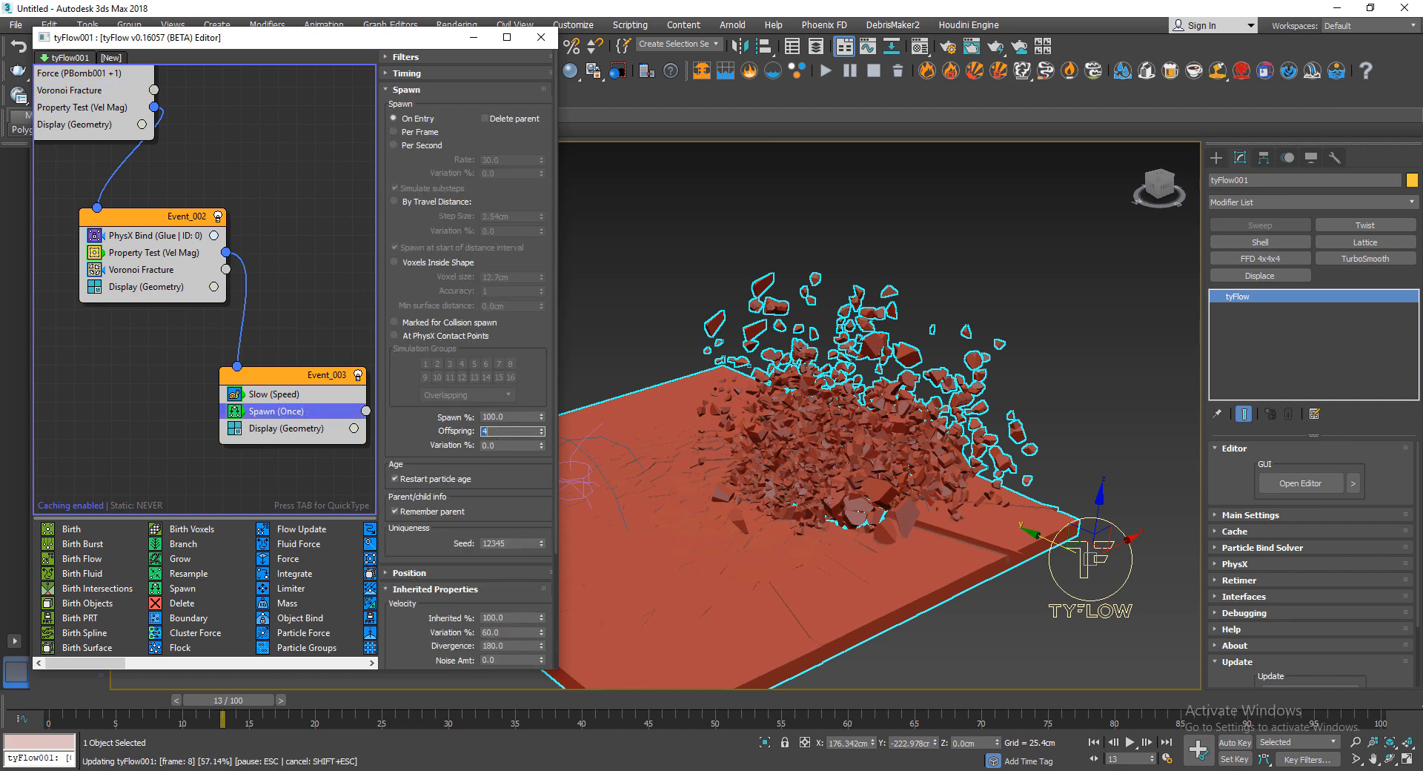
left_click(1014, 256)
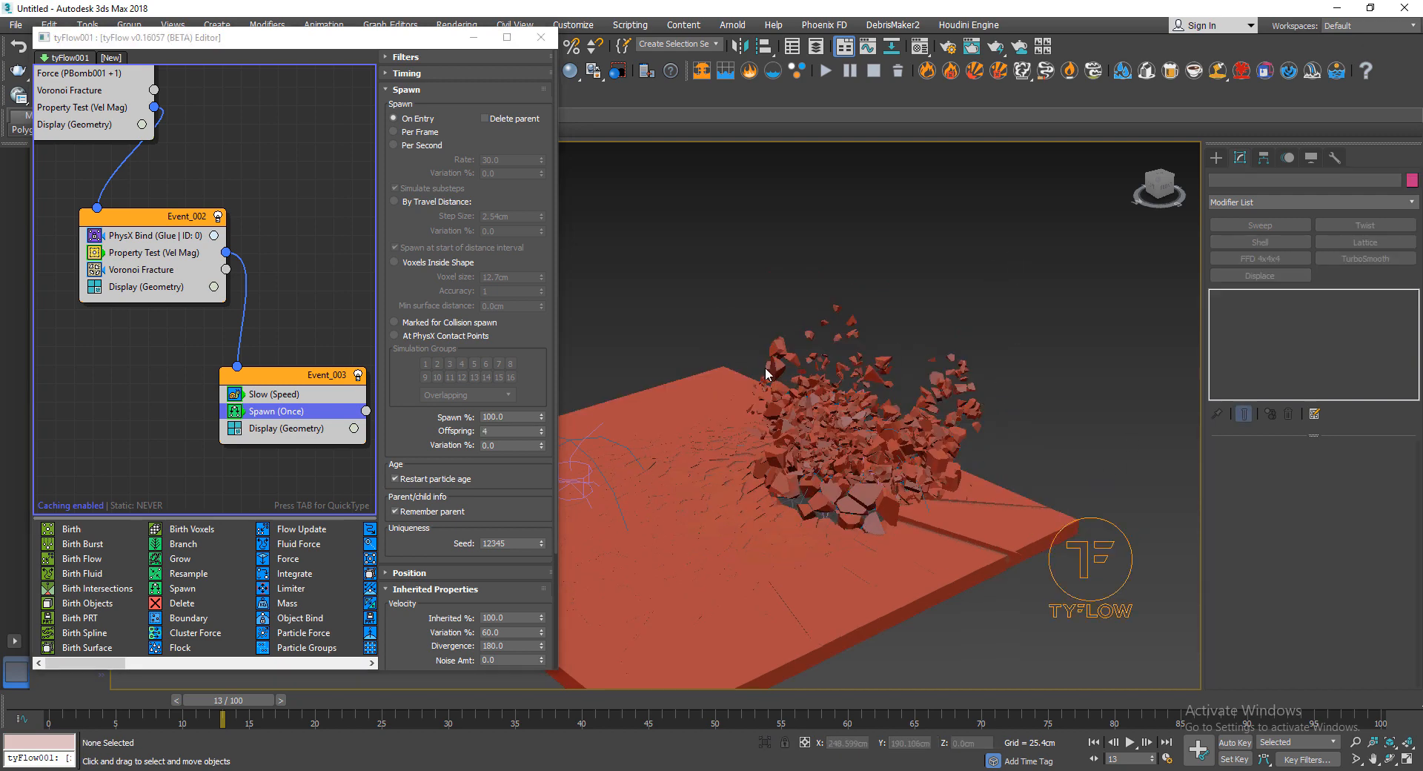
- Play the simulation to frame 37 to review the reduced spawned debris
middle_click_drag(765, 367, 805, 387)
key("slash")
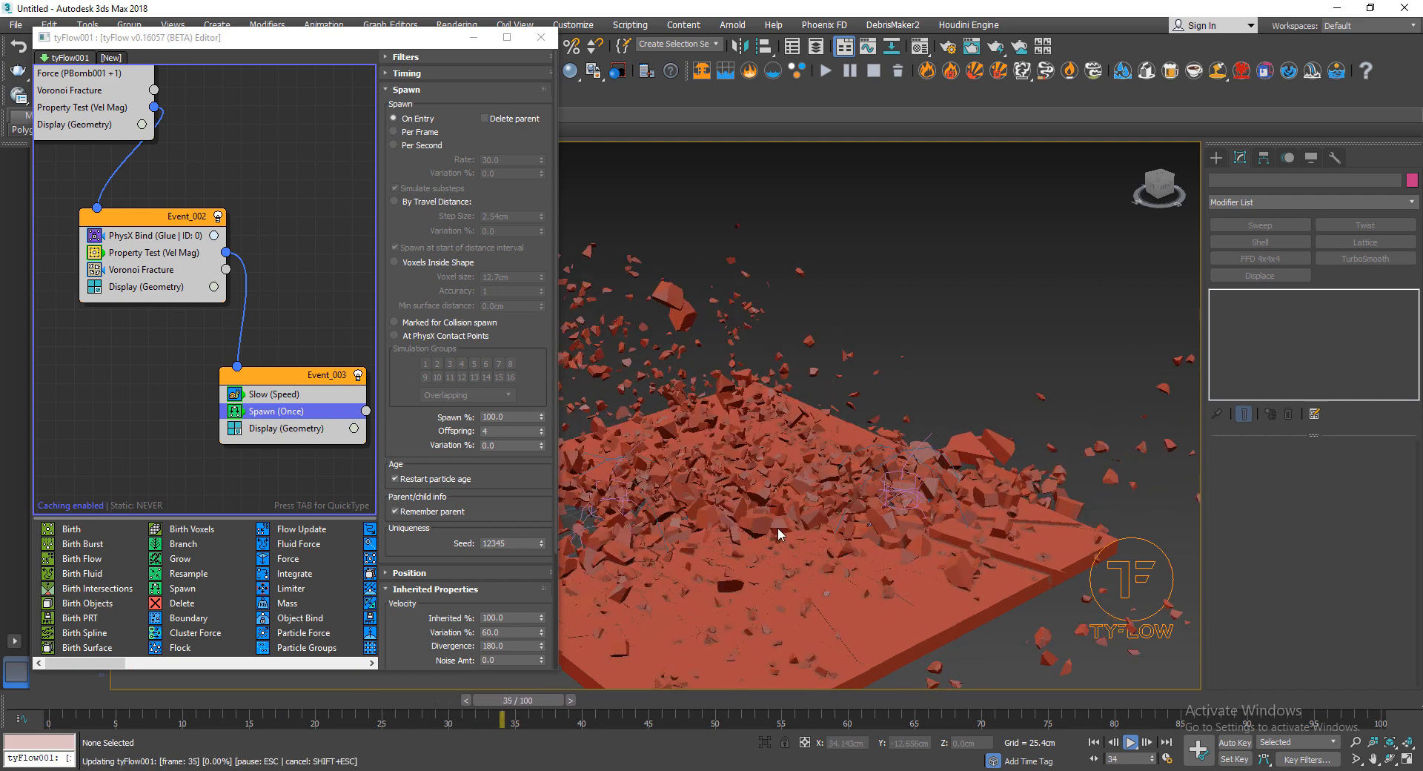
middle_click_drag(738, 514, 867, 524)
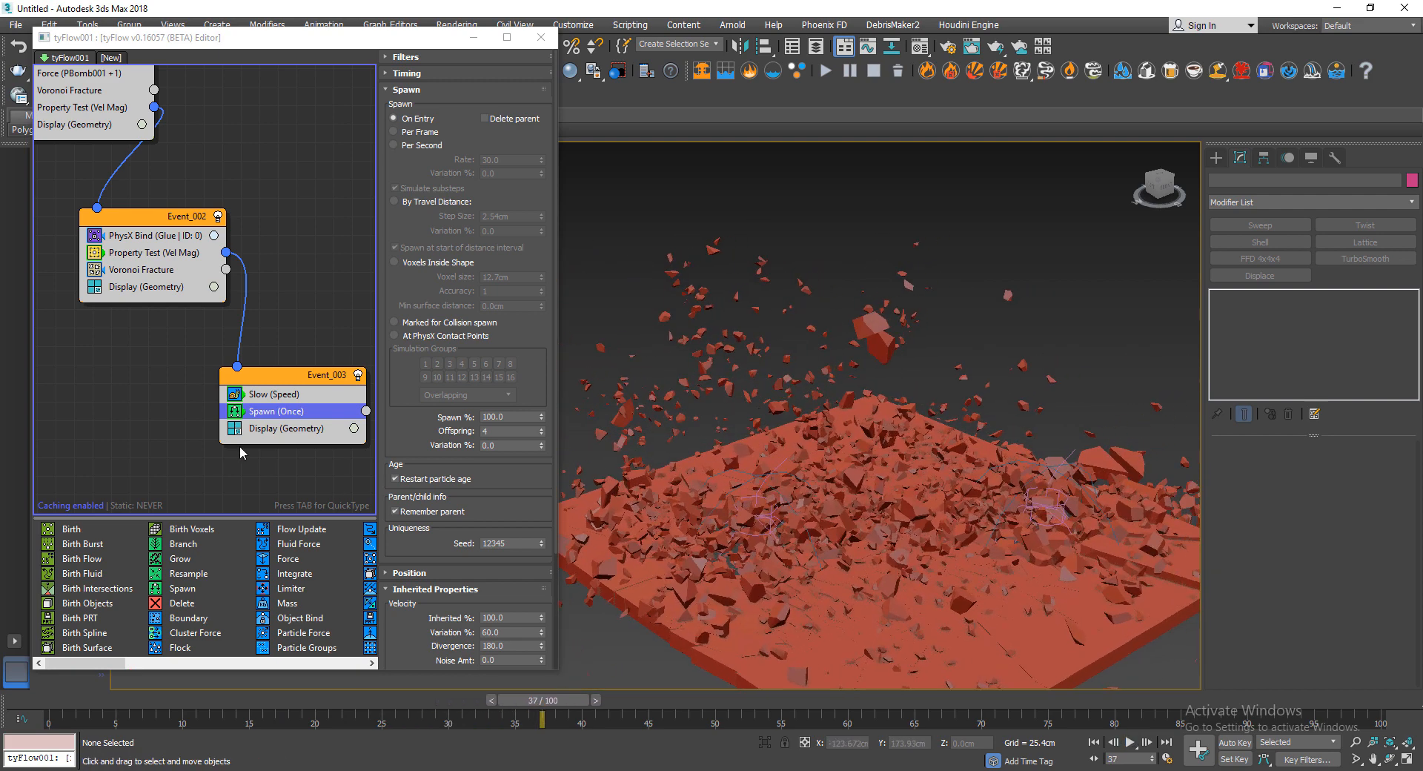
- Add a Scale operator at the top of Event_003 and set its linked X, Y and Z scale to 40%
left_click(241, 454)
key("Tab")
type("sca")
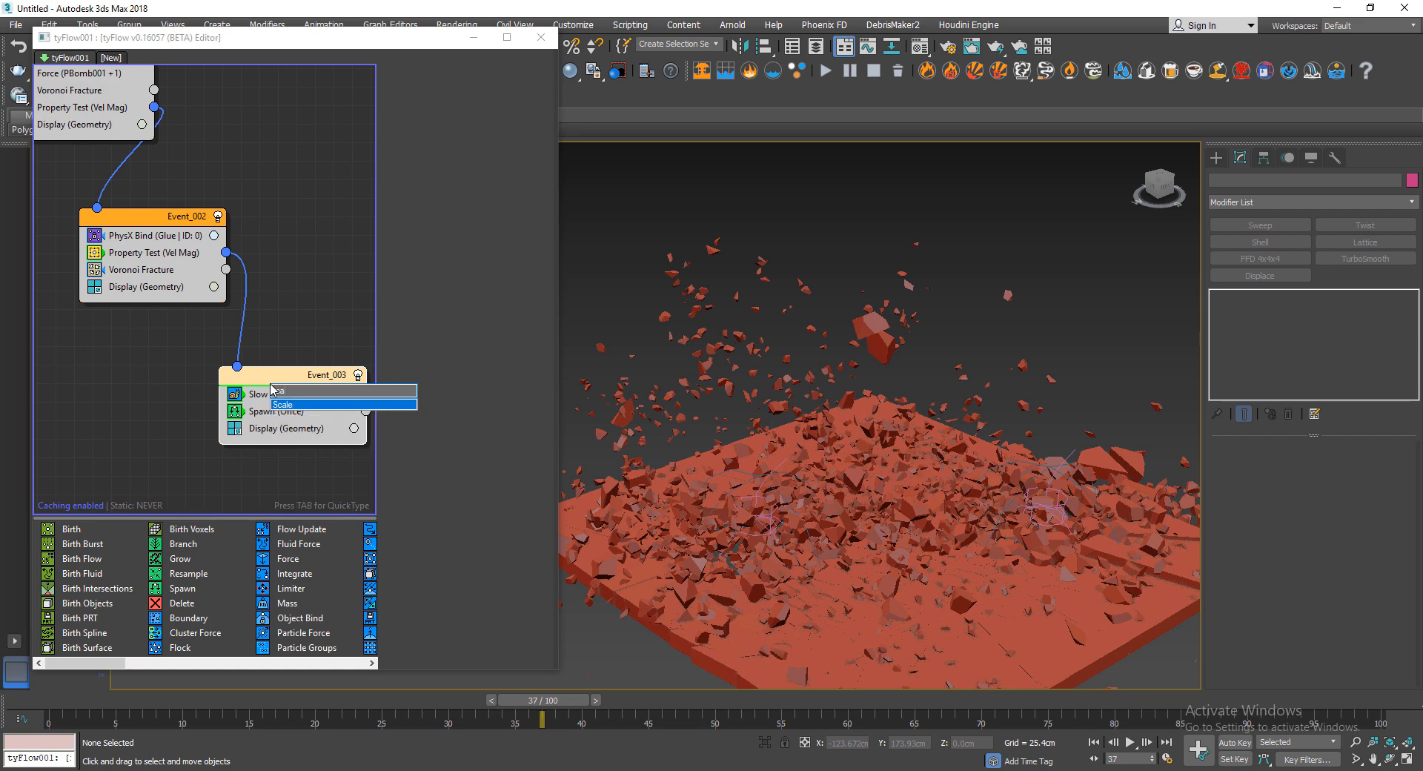
key("Return")
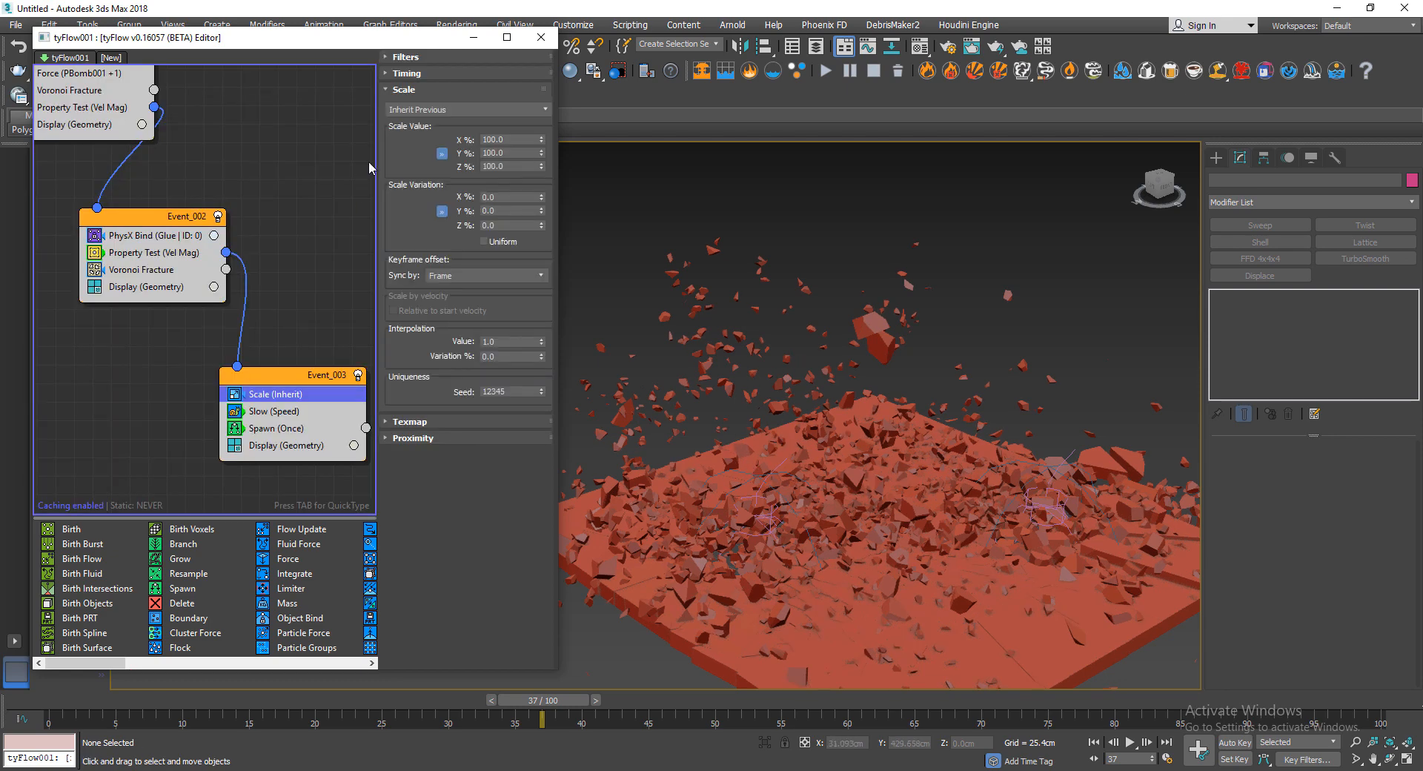
left_click(537, 142)
type("40")
key("Return")
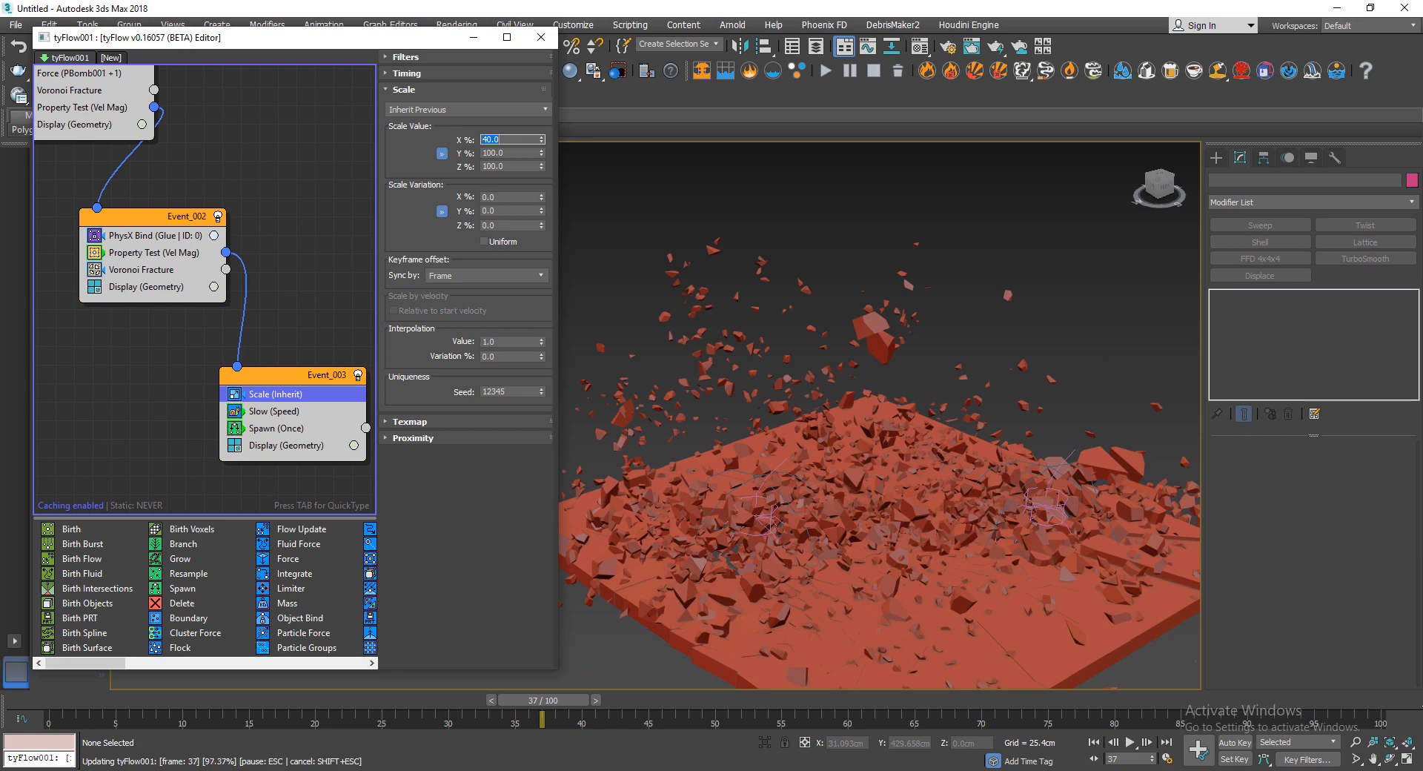
middle_click_drag(899, 478, 814, 538, "alt")
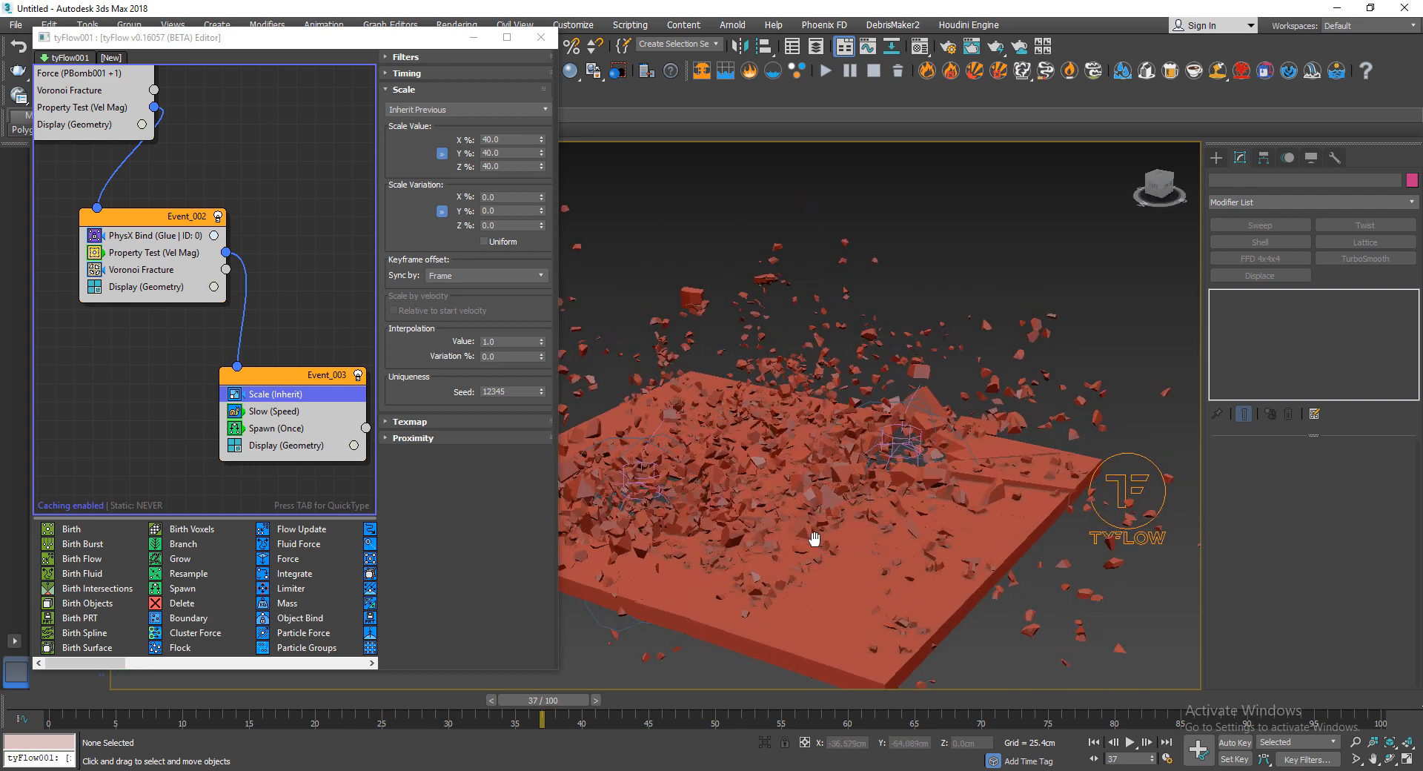
- Play the simulation to review the scaled-down debris and return to frame 0
key("slash")
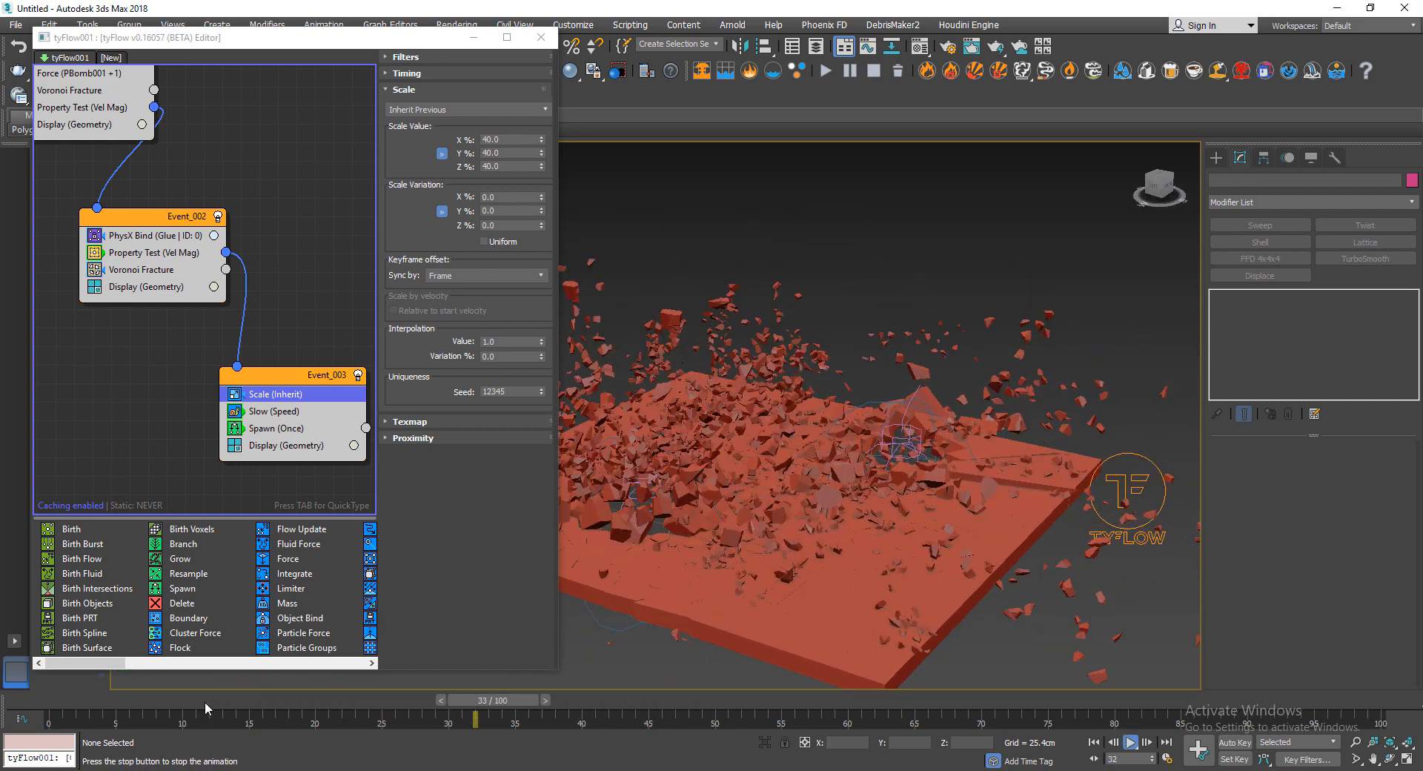
left_click_drag(204, 704, 46, 706)
- Copy PBomb002 along X toward the slab's far corner as PBomb003 and set its Start Time to 40
left_click(642, 481)
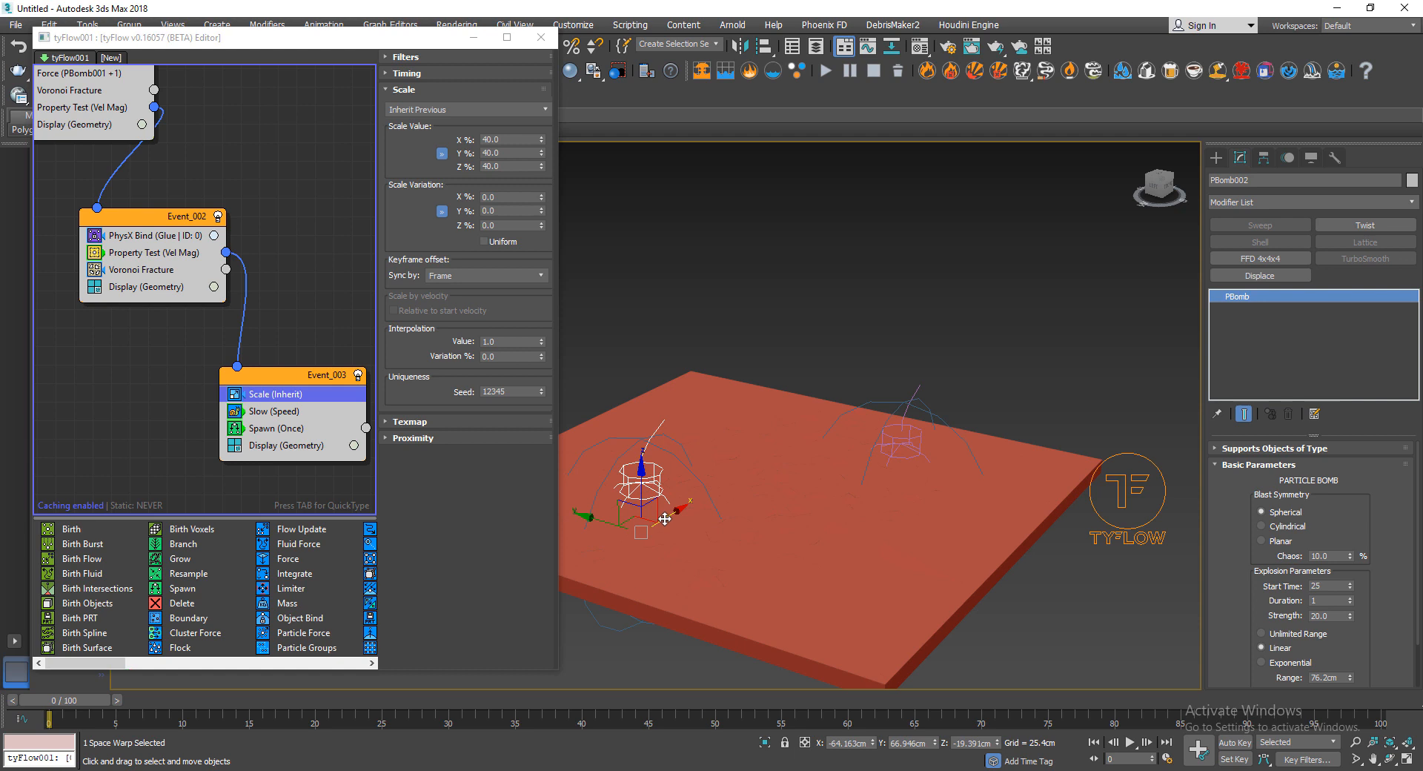
left_click_drag(668, 512, 778, 444, "shift")
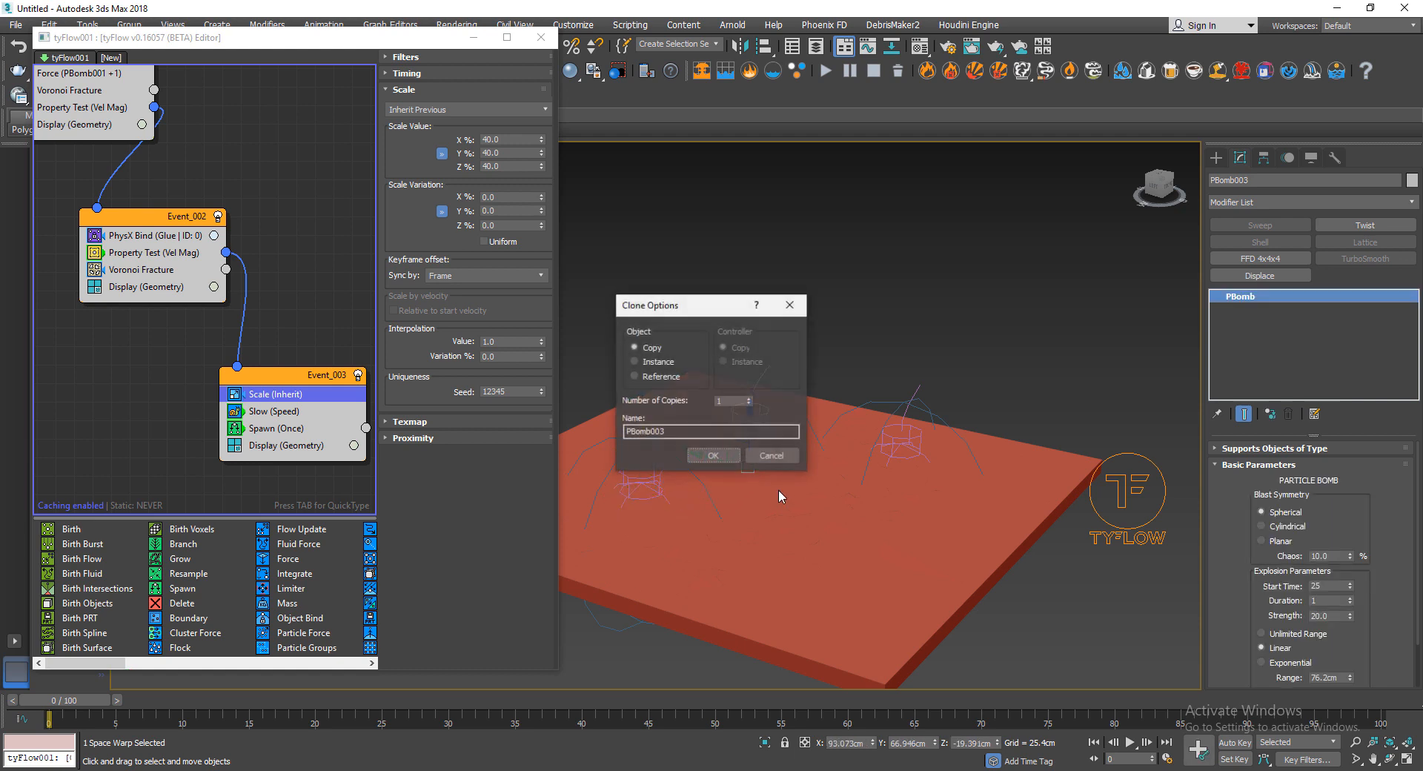
left_click(714, 456)
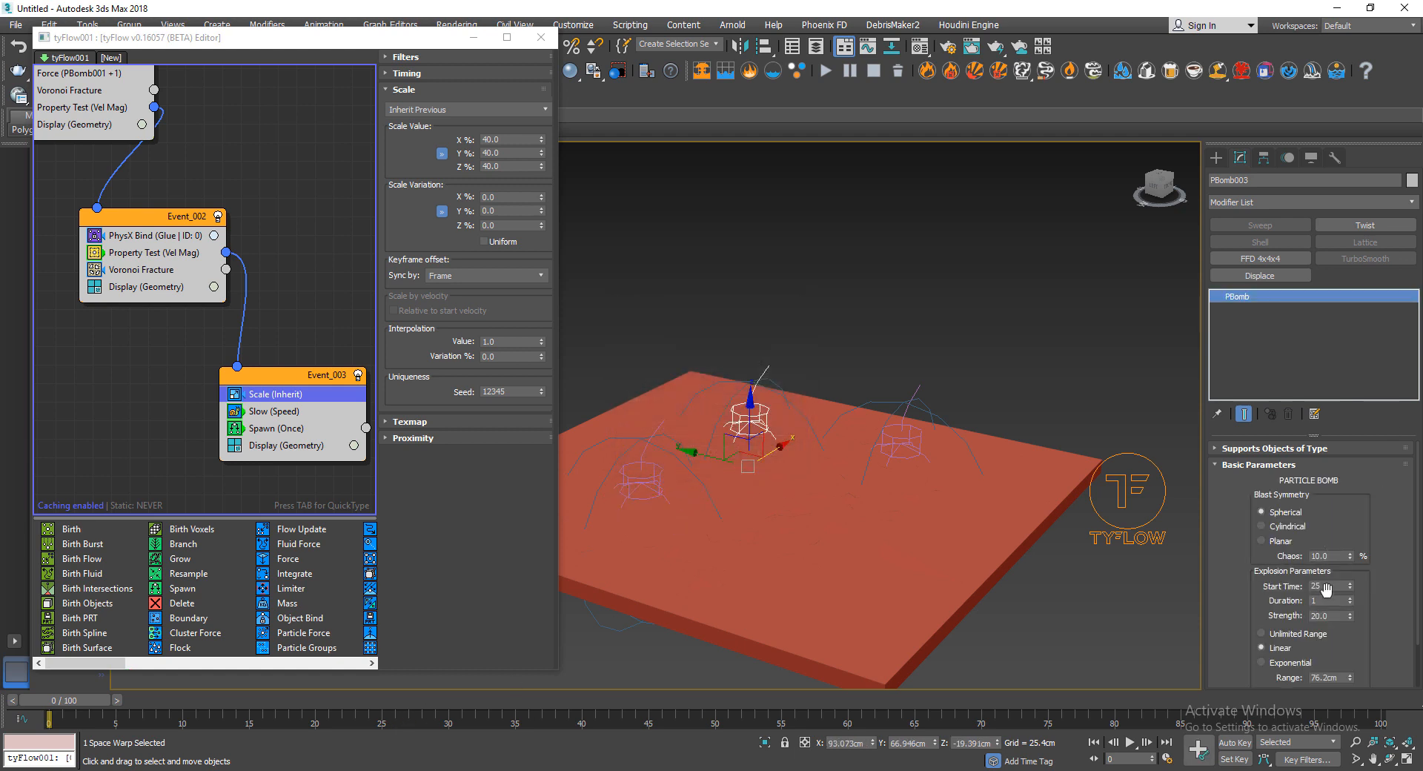
type("40")
key("Return")
- Add PBomb003 to the forces of Event_001's Force operator
middle_click_drag(134, 283, 208, 370)
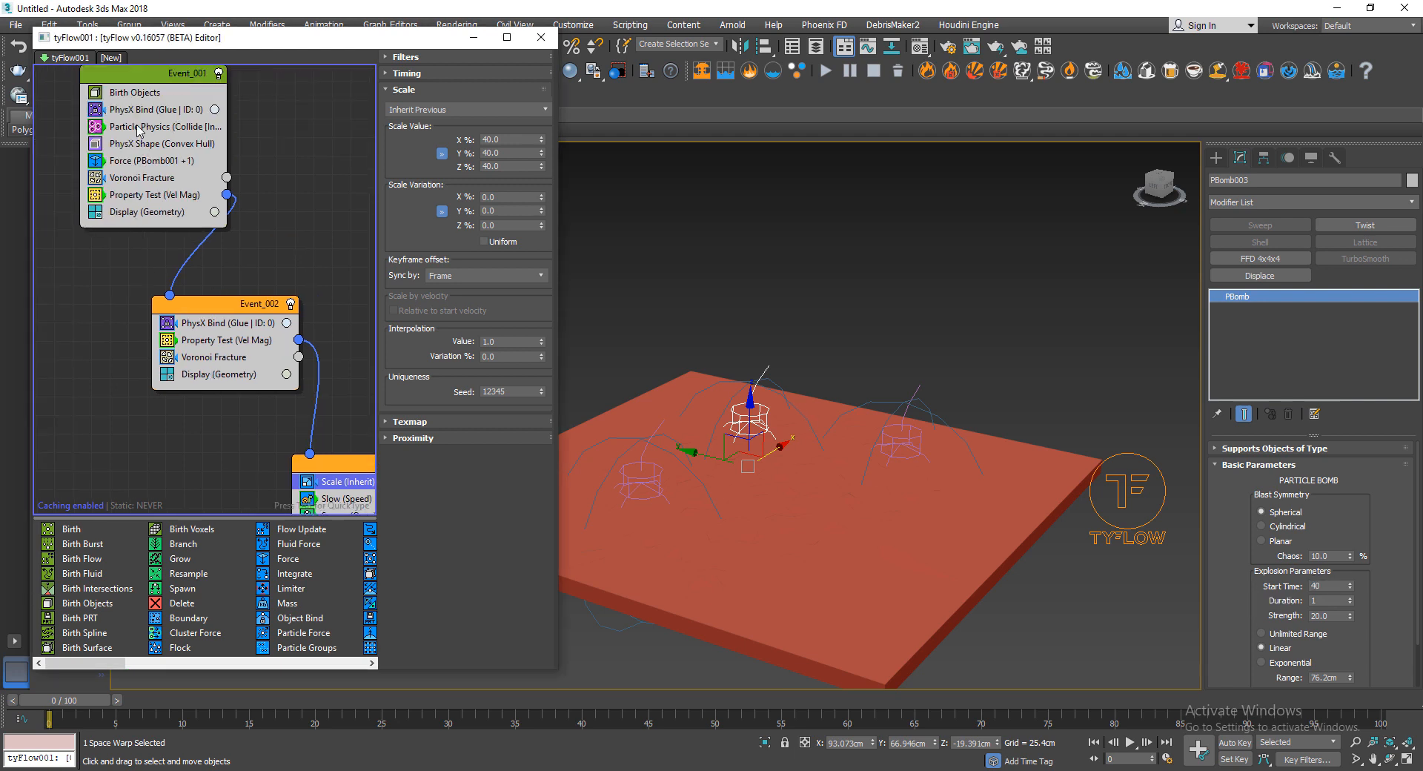
left_click(137, 160)
left_click(439, 251)
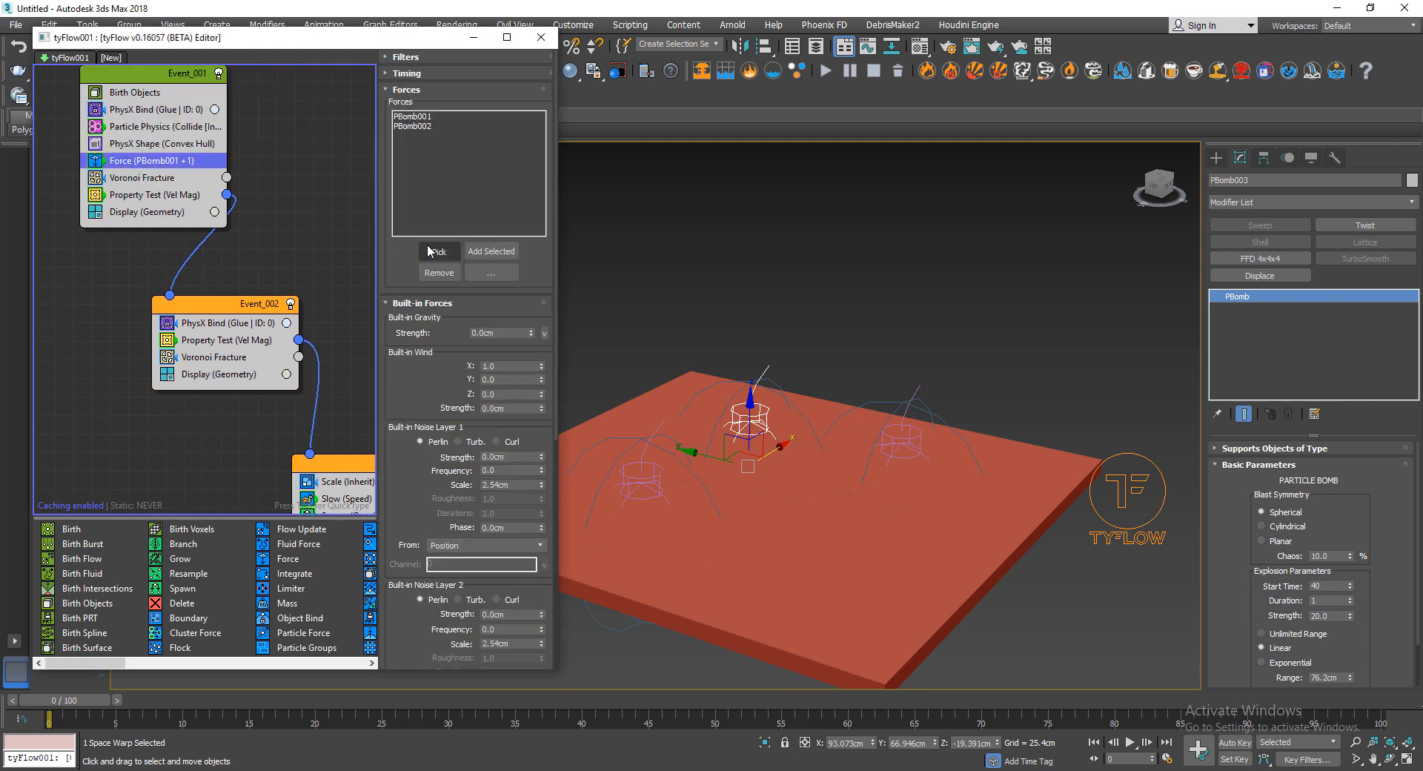
left_click(753, 413)
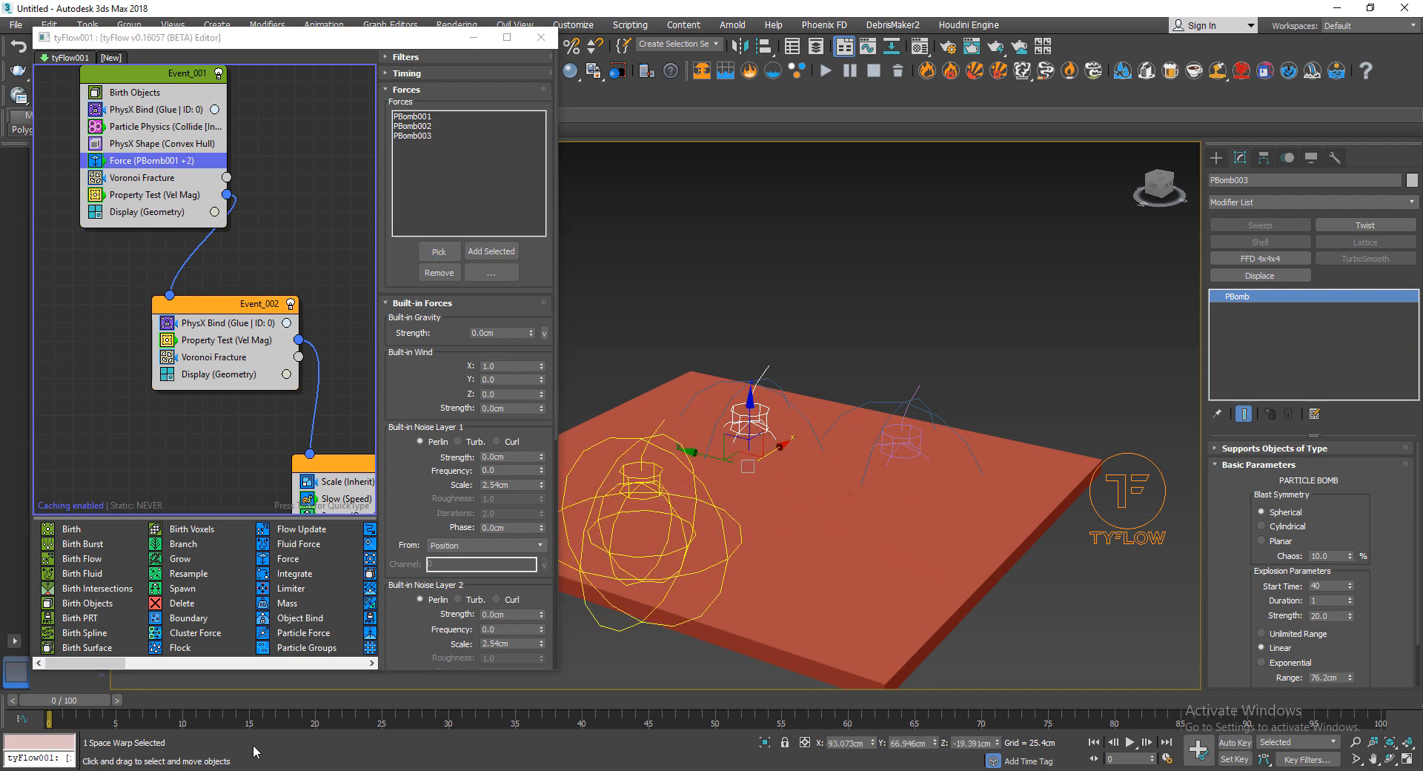
- Play the simulation to frame 52 and examine the three blasts from several angles, closing the tyFlow editor for a full view
key("/")
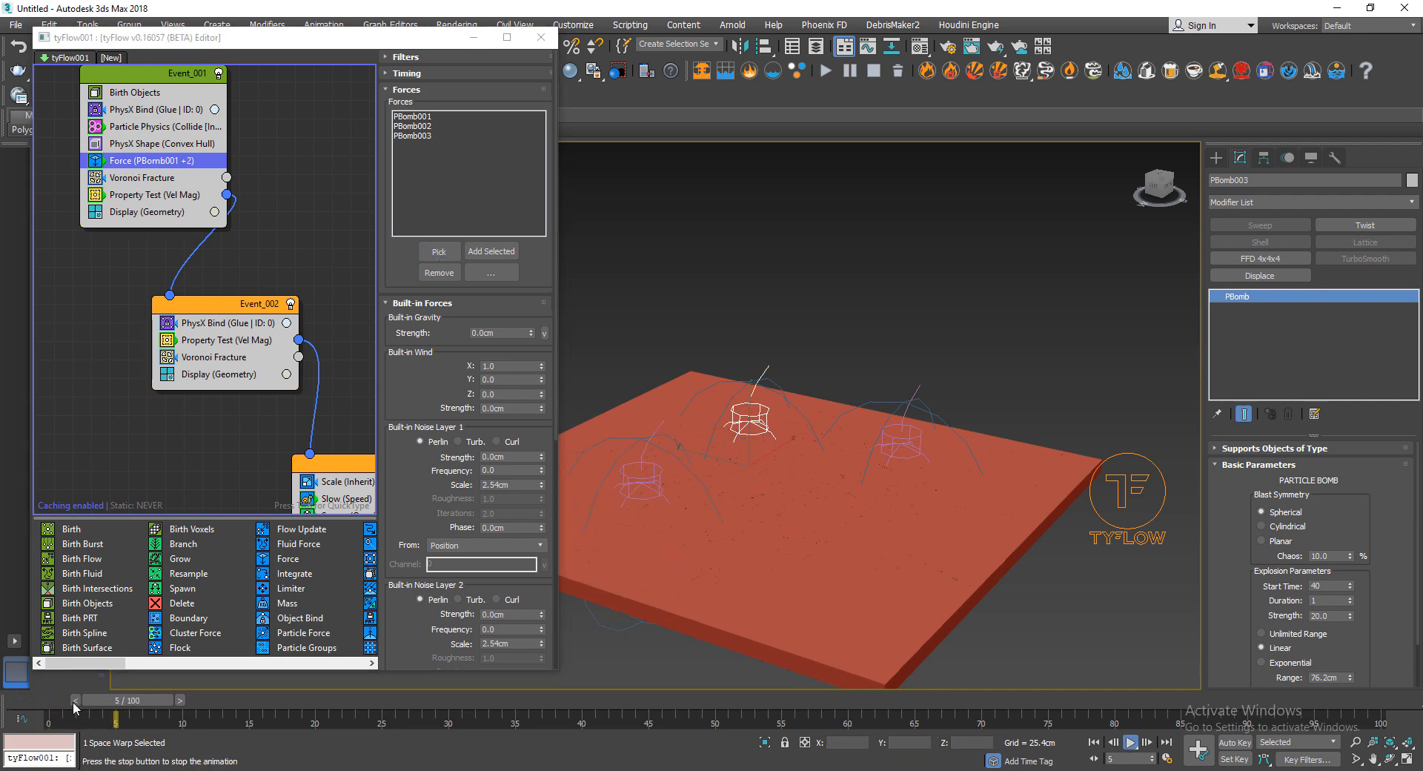
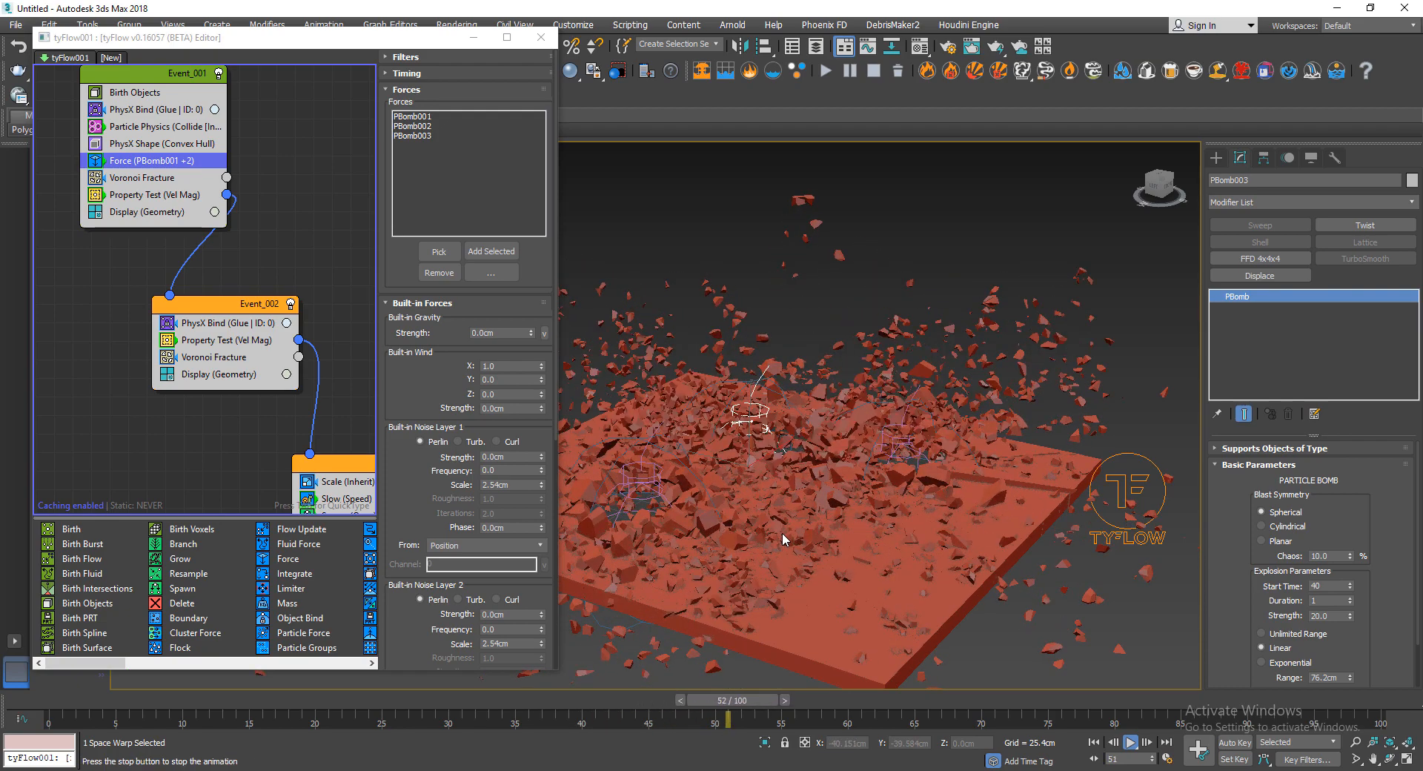
key("Escape")
middle_click_drag(746, 492, 1008, 508, "alt")
scroll(816, 525, "up", 5)
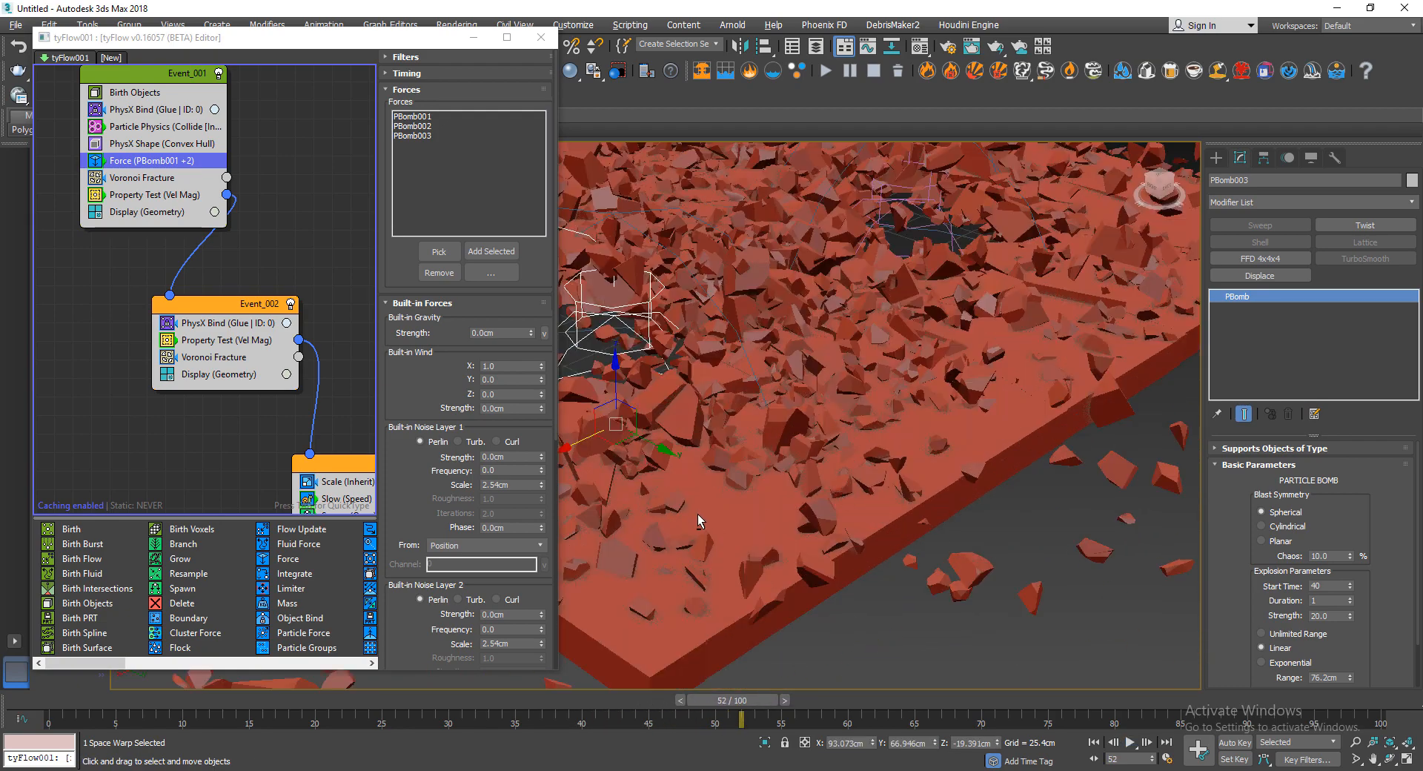
middle_click_drag(698, 518, 868, 478, "alt")
middle_click_drag(867, 478, 864, 518)
scroll(905, 522, "down", 5)
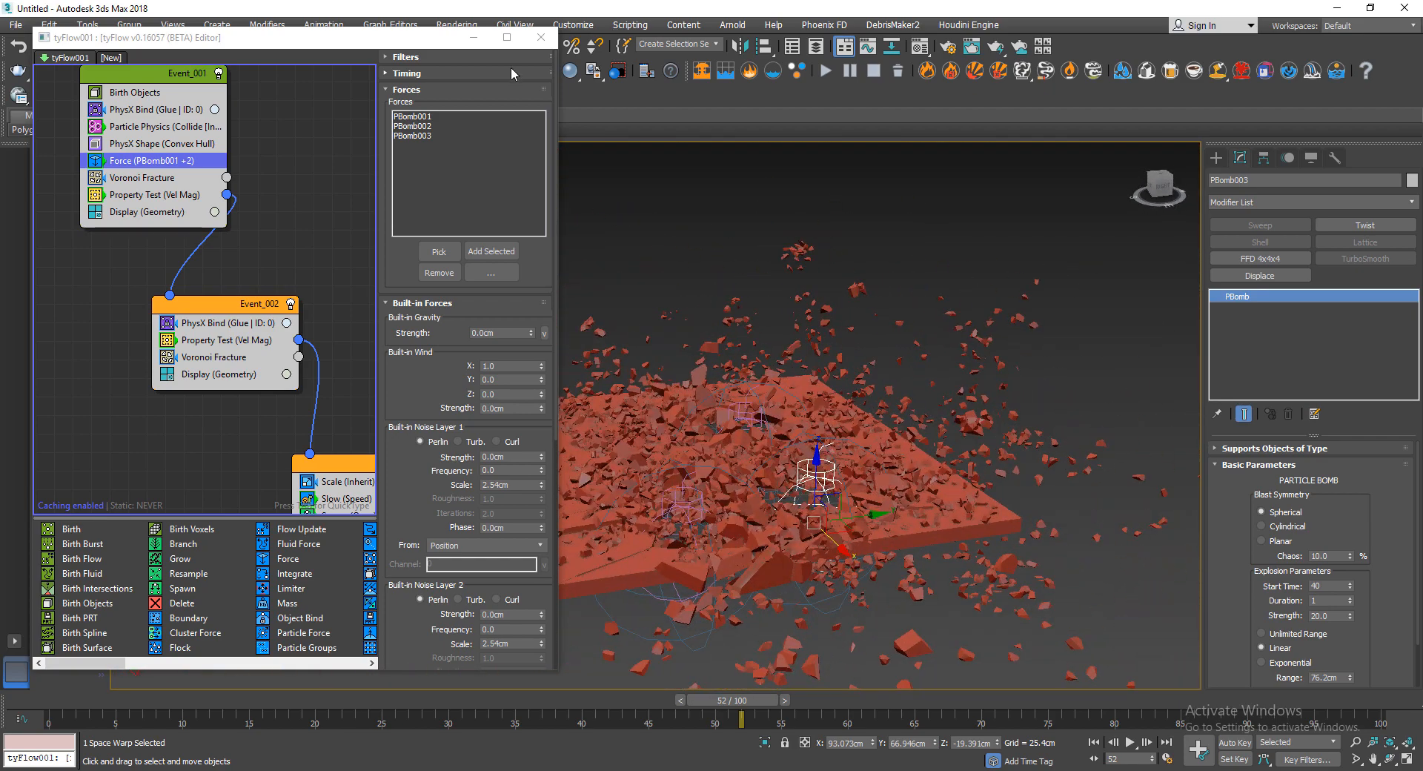
left_click(540, 37)
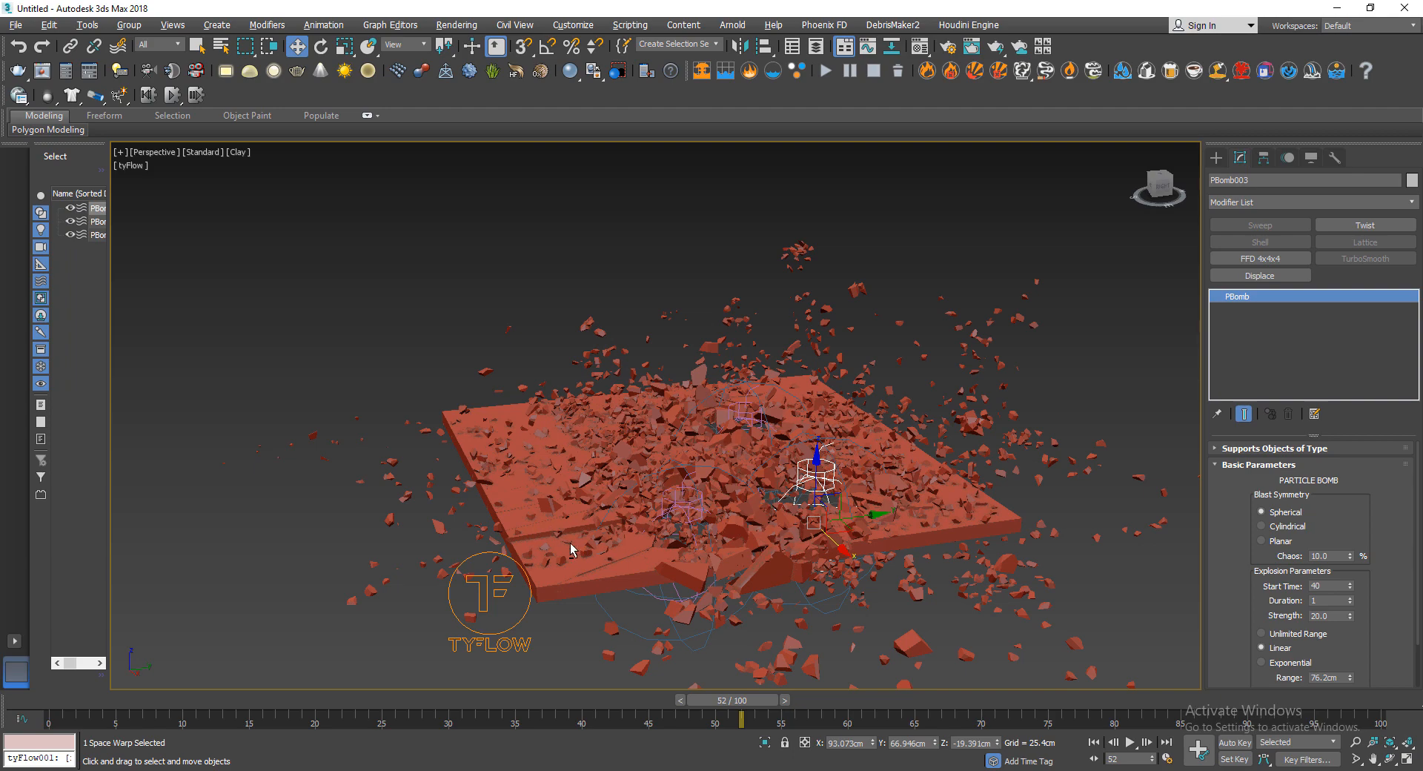
middle_click_drag(726, 446, 719, 480, "alt")
scroll(681, 443, "down", 3)
- Reopen the tyFlow object's editor and add a Mesh operator to Event_001 below Birth Objects
key("6")
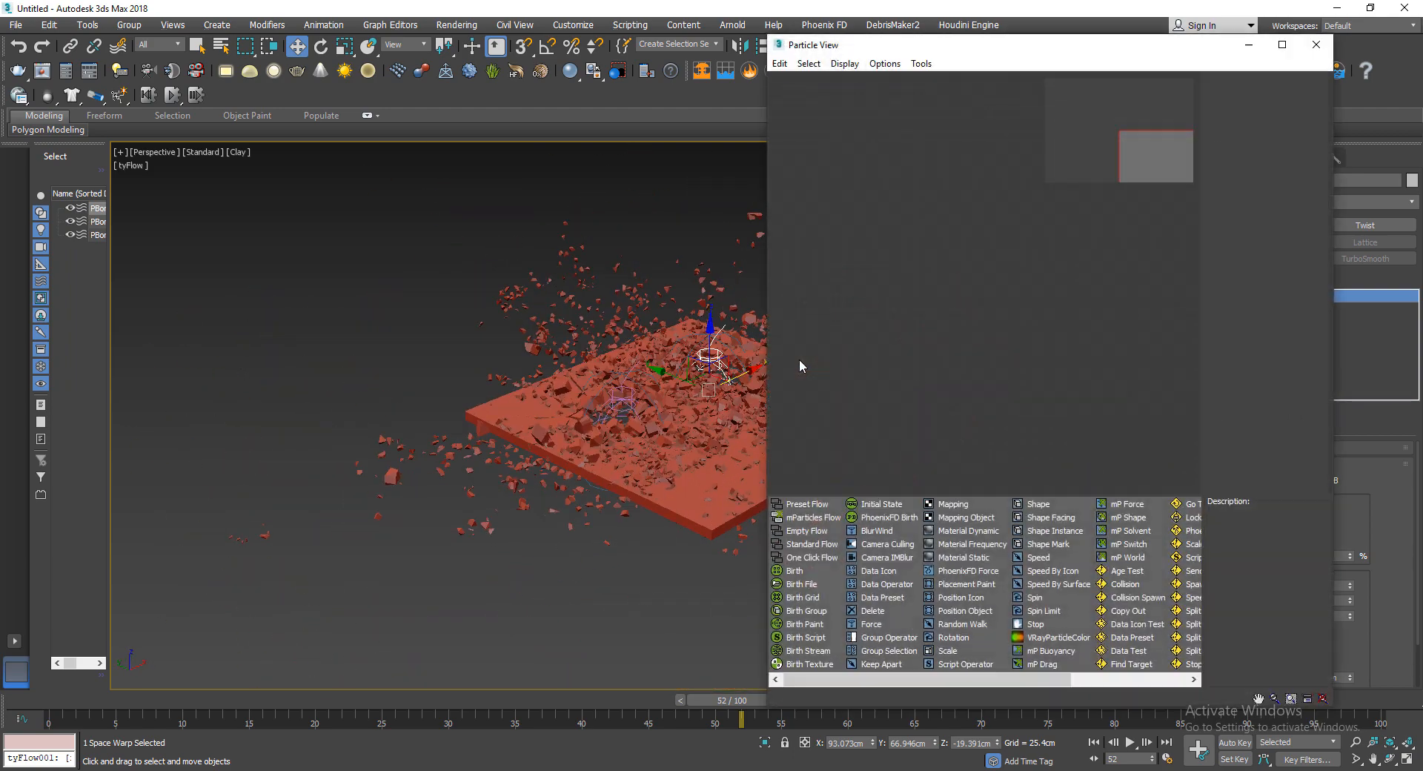
left_click(1319, 45)
middle_click_drag(1090, 401, 986, 426)
left_click(832, 454)
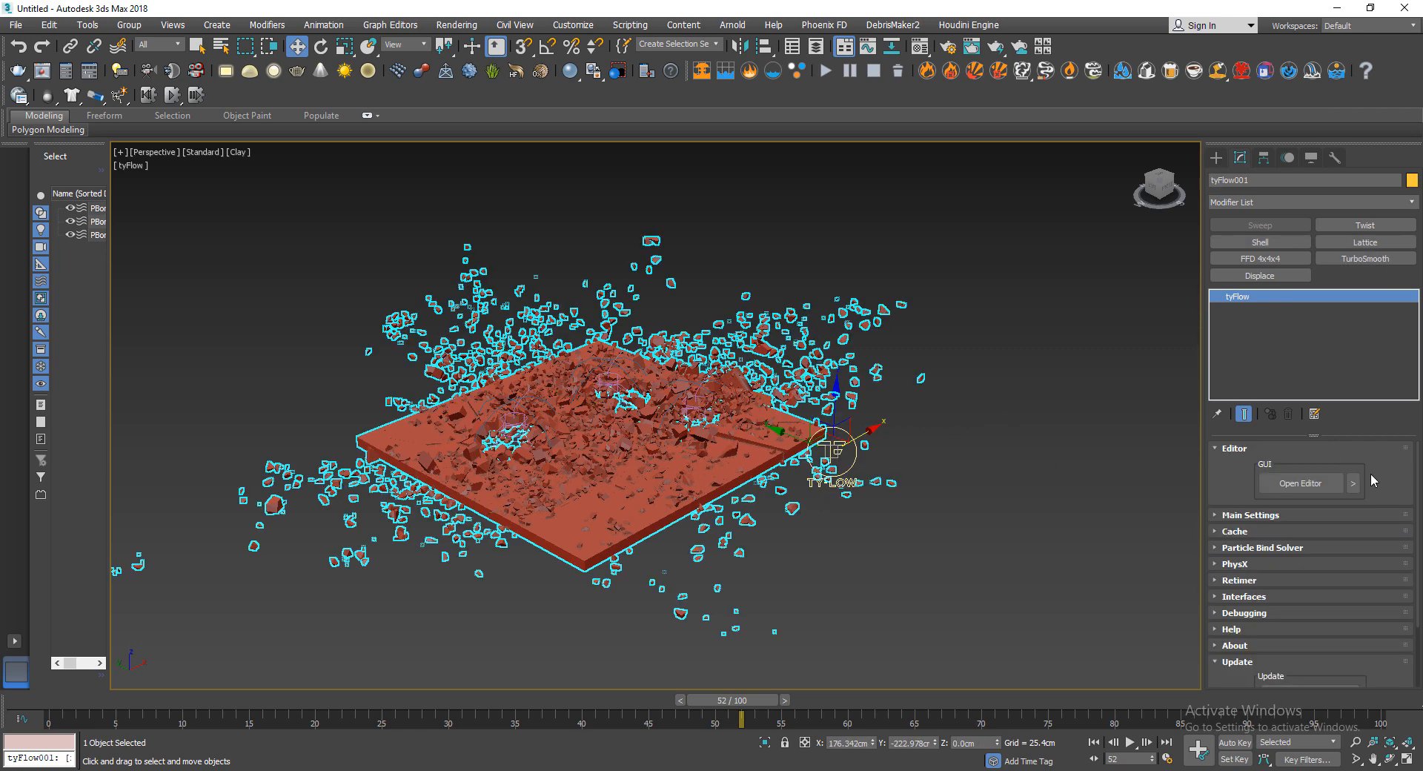
left_click(1301, 483)
middle_click_drag(175, 433, 110, 368)
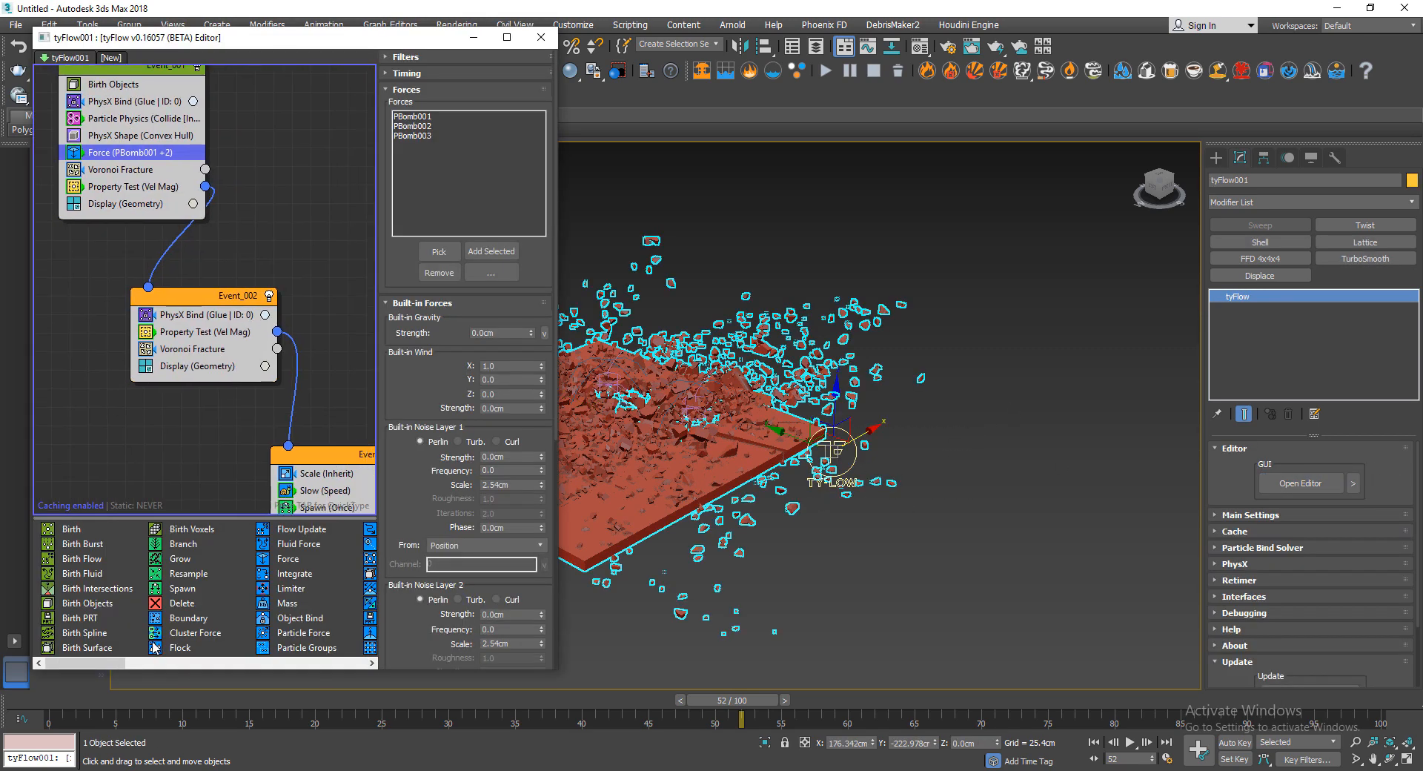
left_click_drag(151, 77, 151, 76)
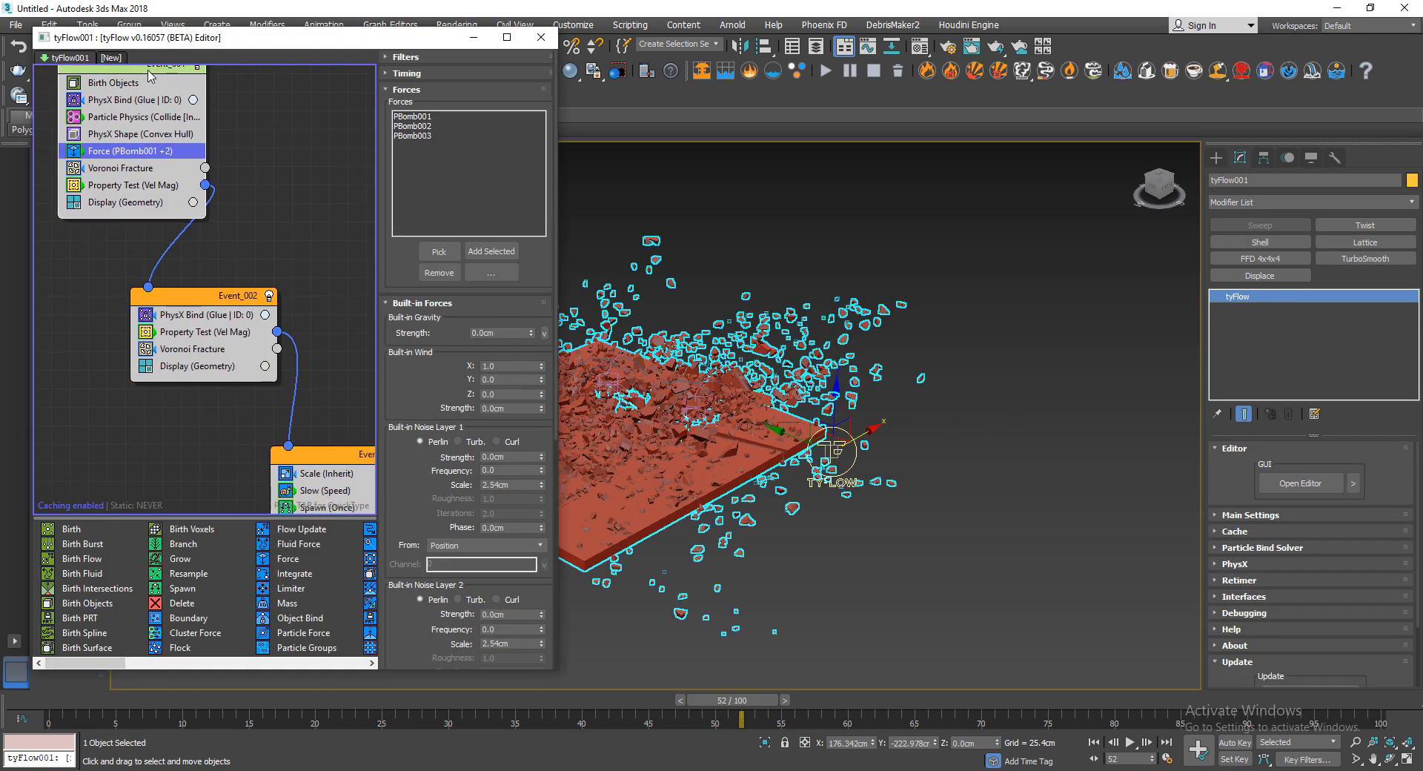
middle_click_drag(151, 77, 178, 99)
key("Tab")
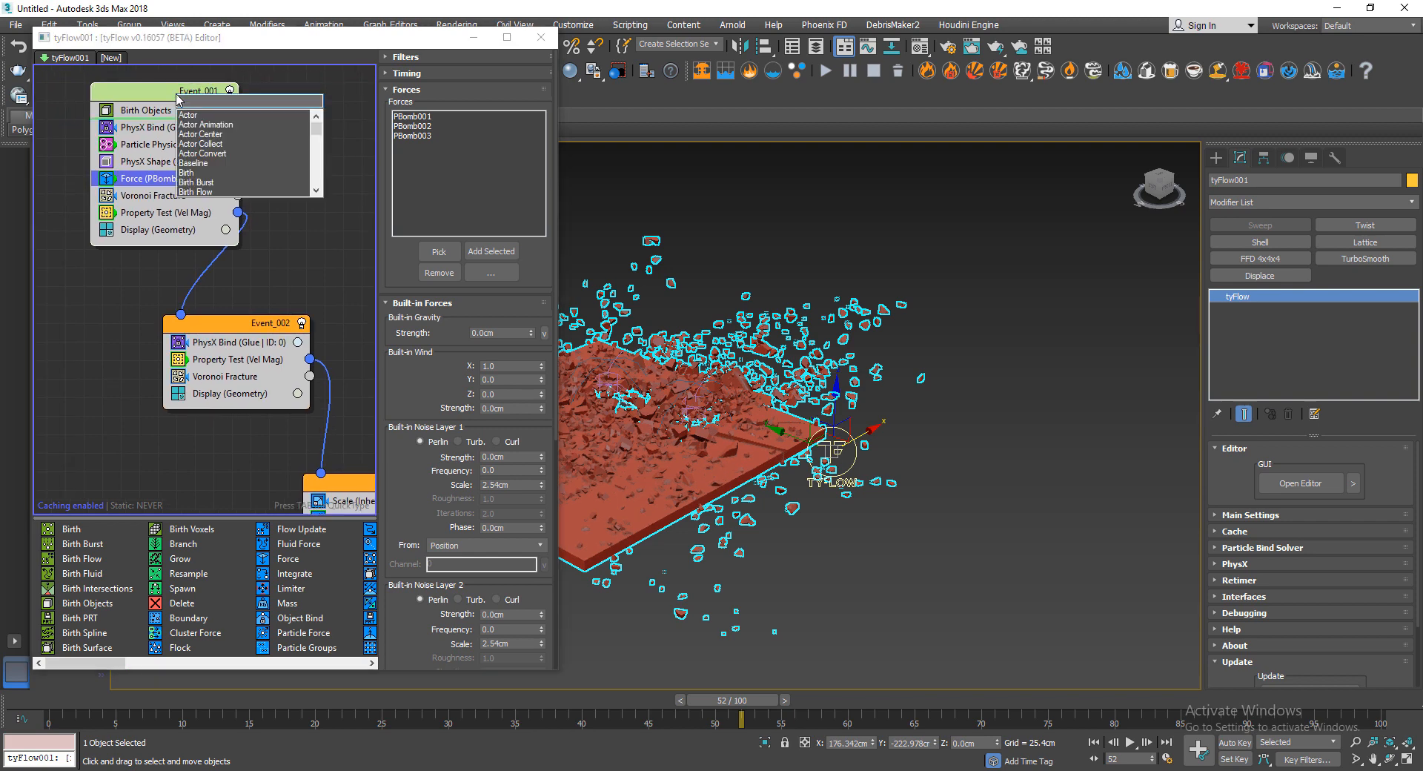
type("mesh")
key("Return")
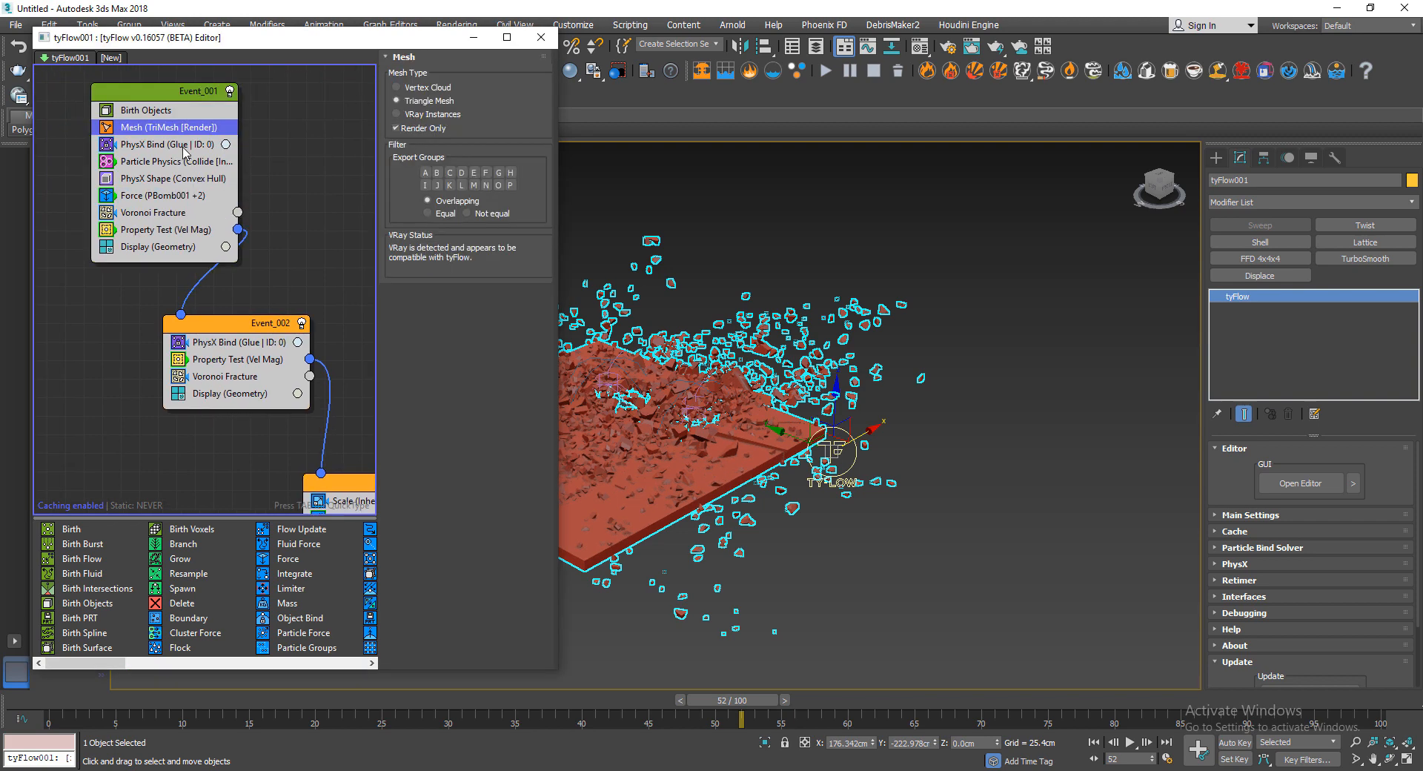
- Copy the Mesh operator into Event_002 and Event_003, above their Display operators
left_click_drag(185, 132, 246, 396)
middle_click_drag(252, 421, 138, 301)
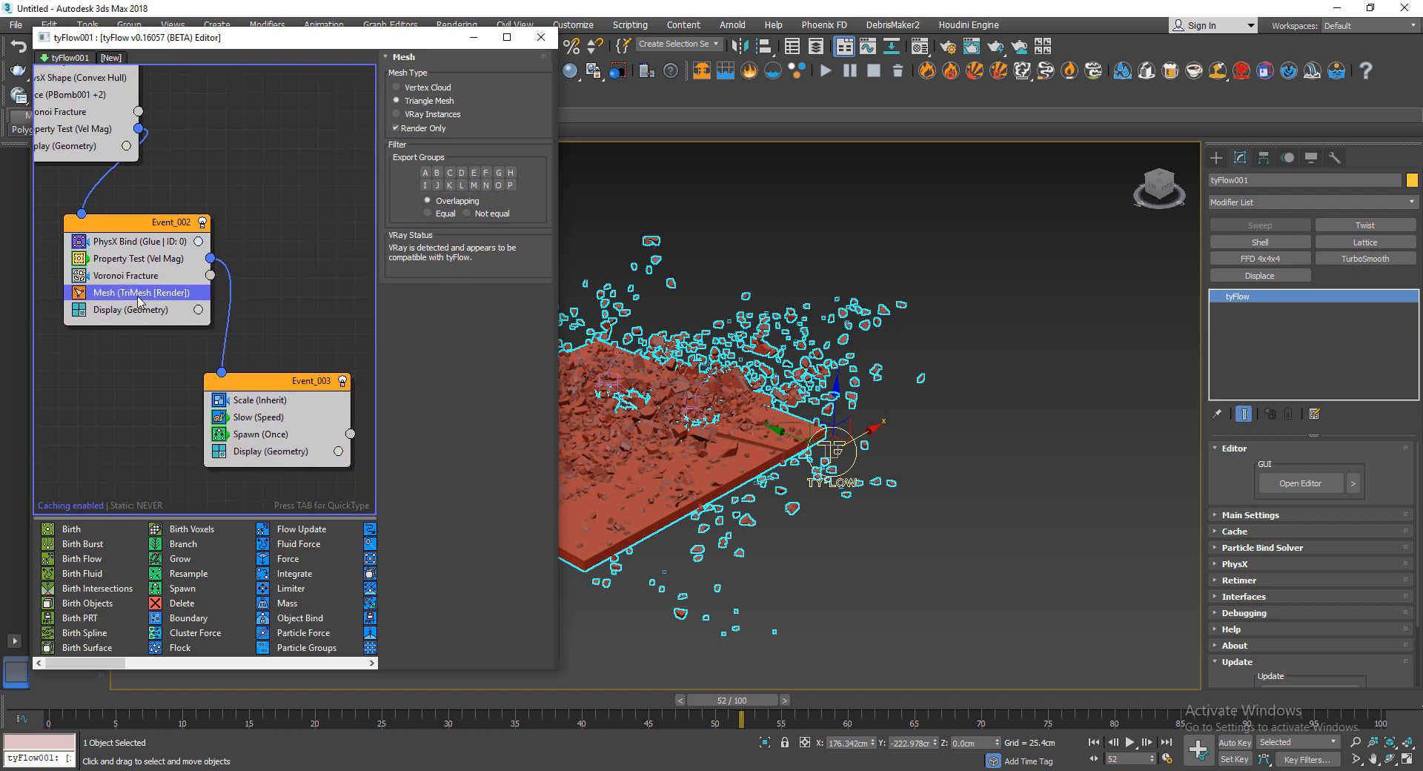
left_click_drag(304, 445, 306, 449)
left_click(709, 238)
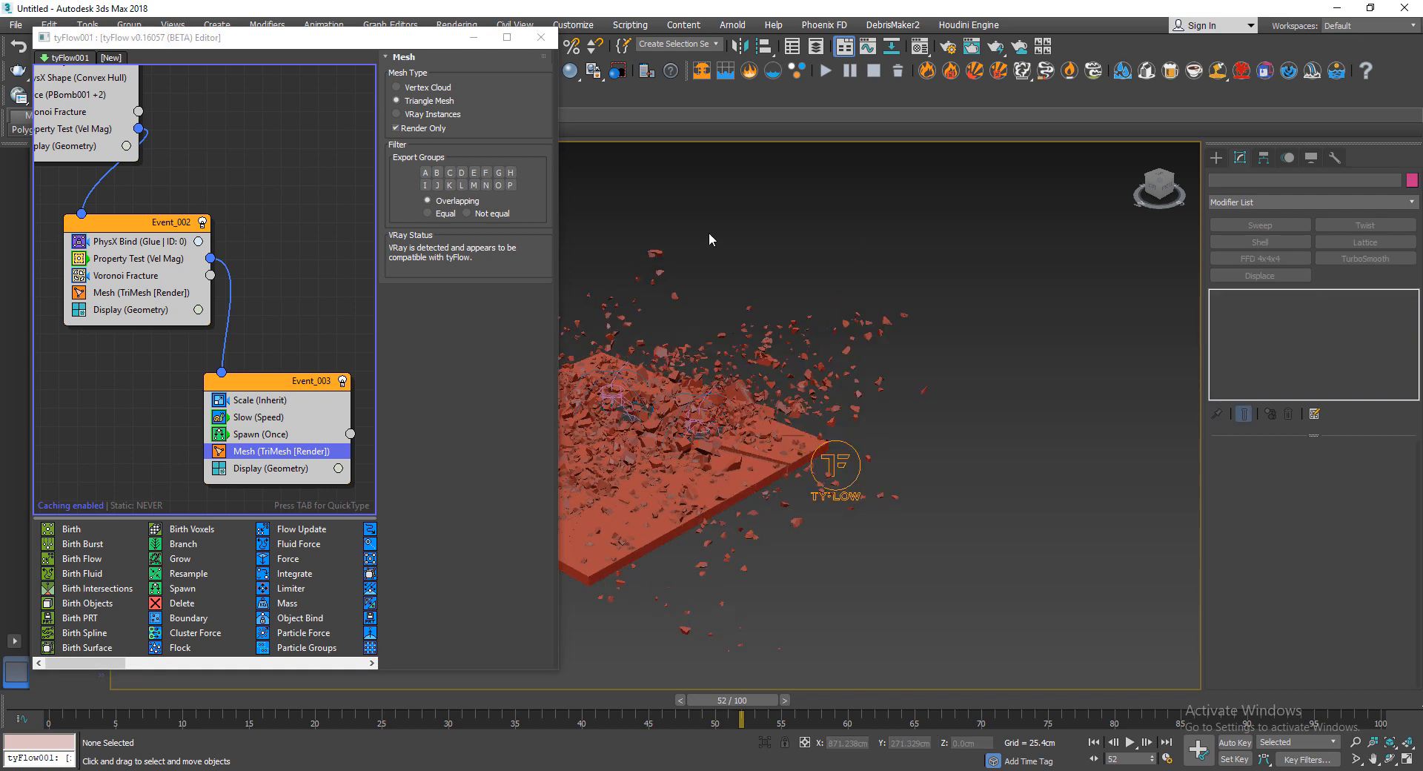
- Close the tyFlow editor and set the production renderer to V-Ray Adv 3.60.03
left_click(539, 39)
left_click(457, 25)
left_click(482, 102)
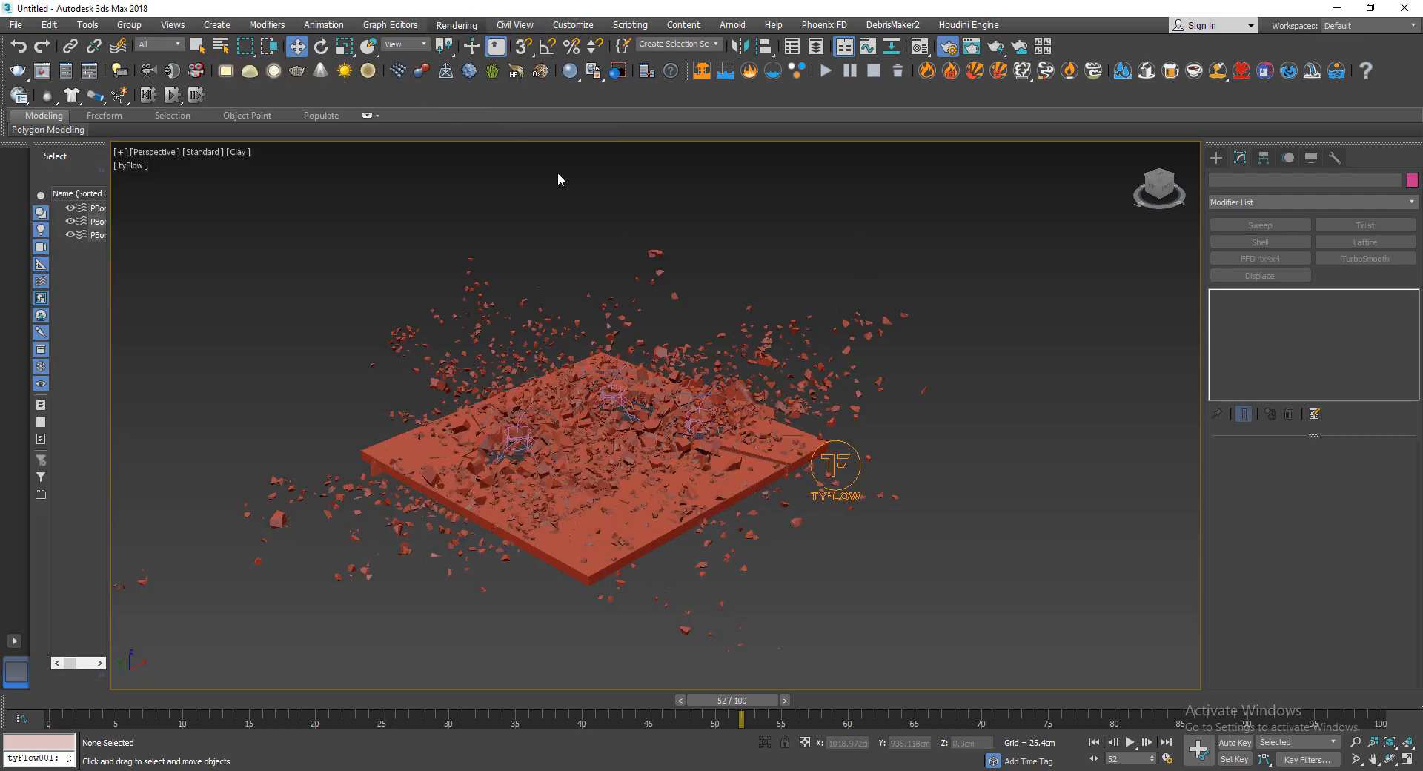
left_click(744, 244)
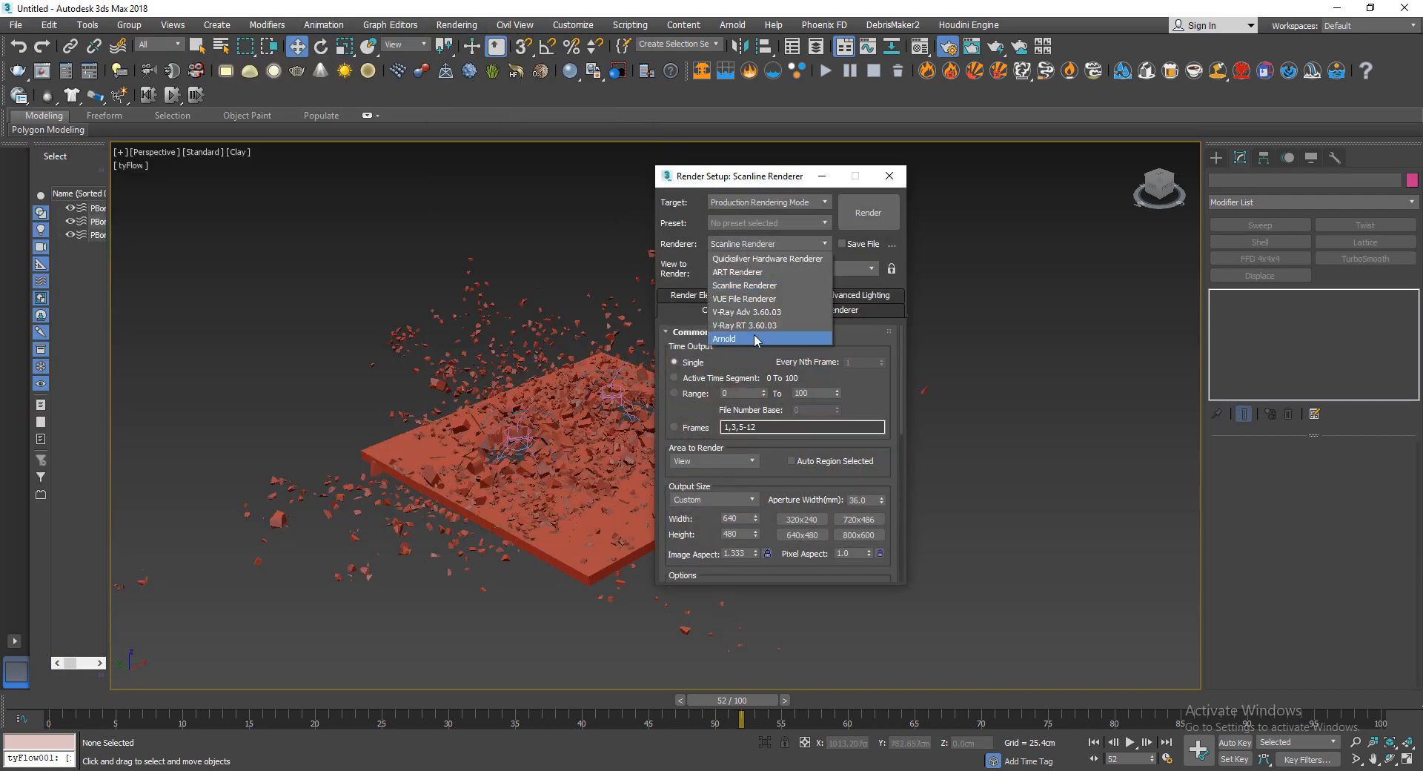
left_click(755, 312)
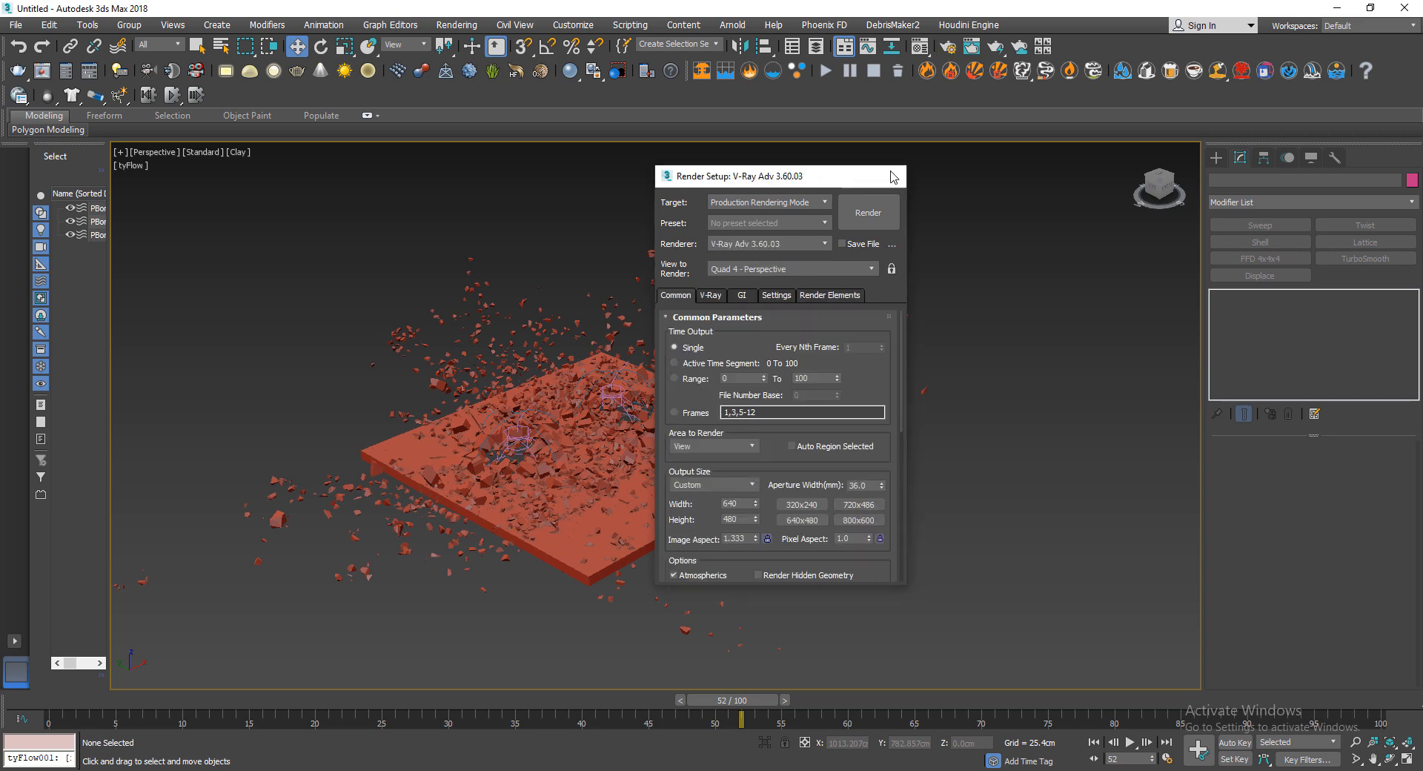
left_click(894, 177)
- Place a VRayPlane beside the slab near the tyFlow icon and assign it an unused default material
left_click(1216, 158)
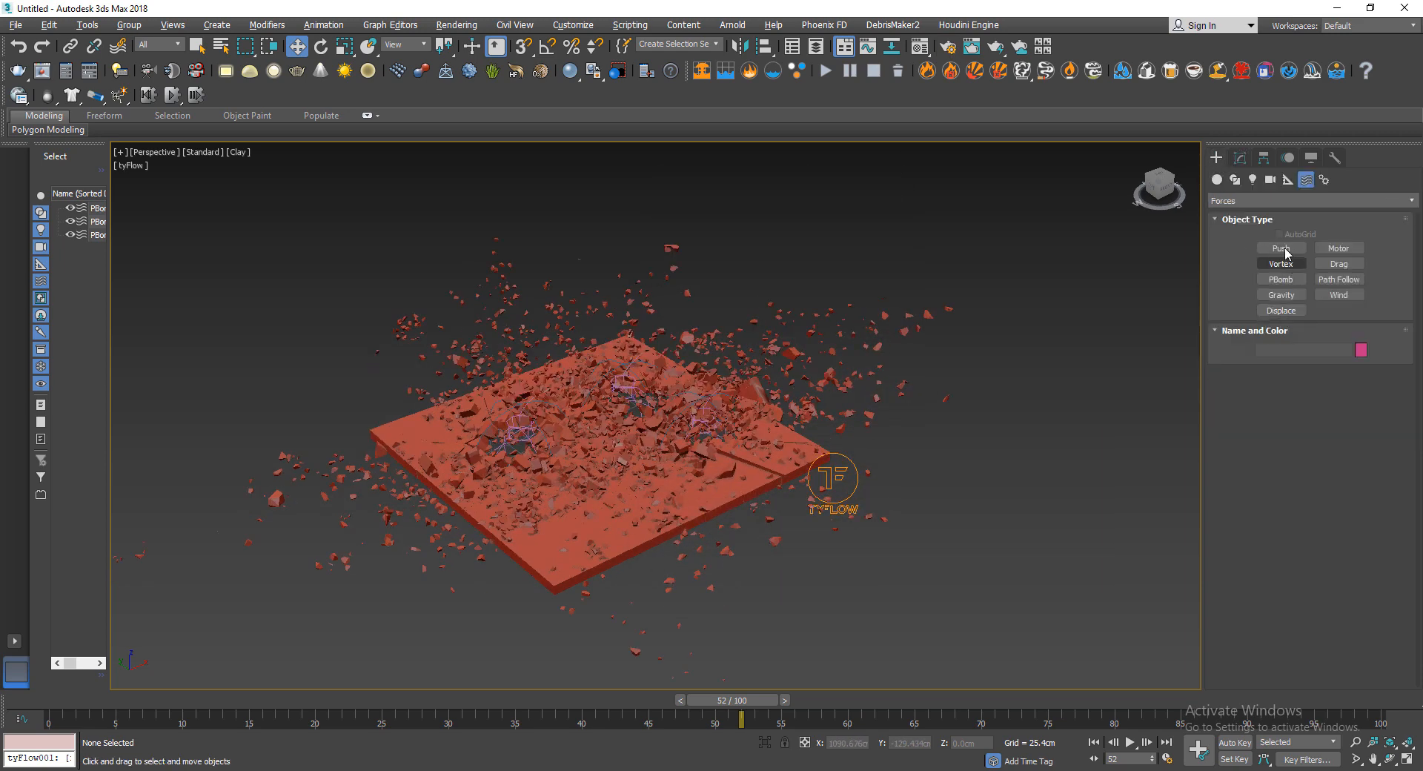
left_click(1216, 179)
left_click(1309, 200)
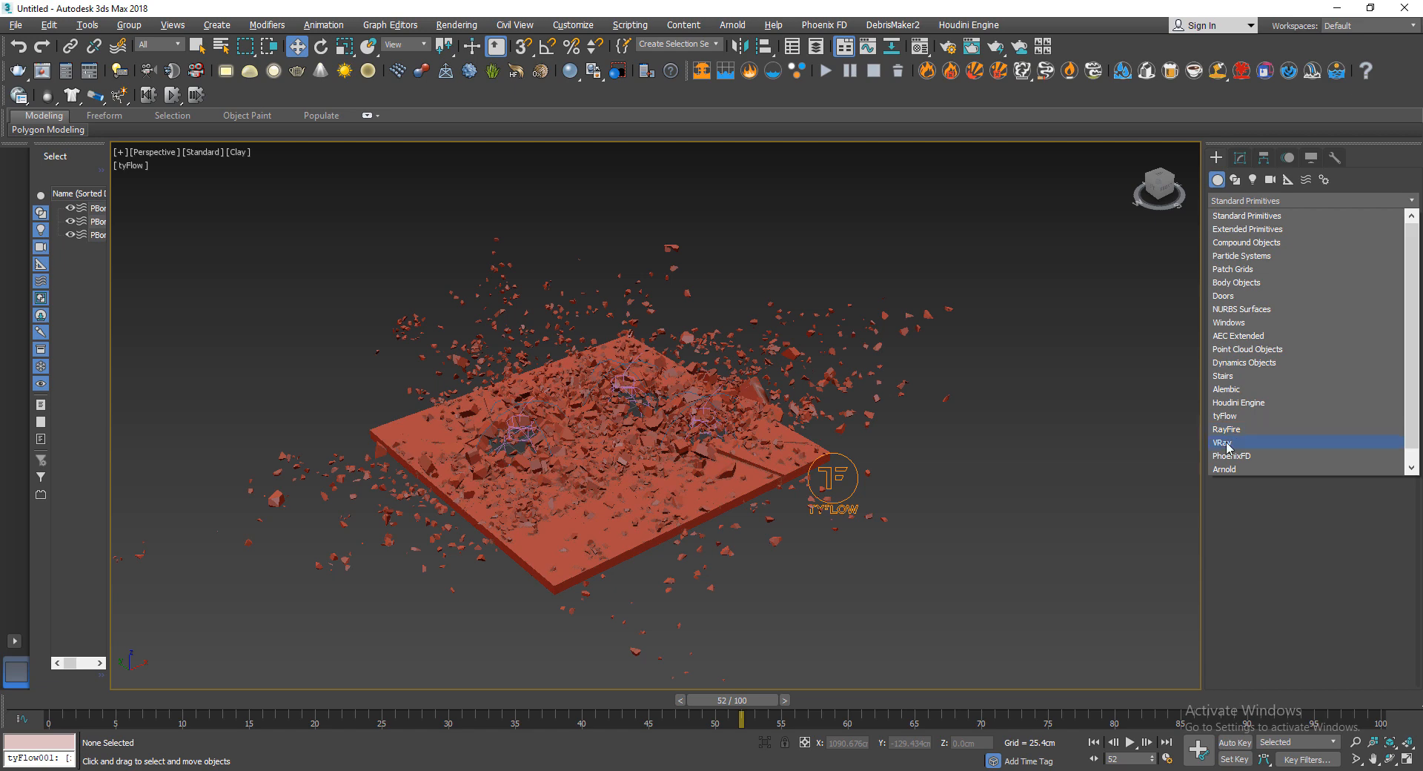
left_click(1225, 443)
left_click(1336, 280)
left_click(933, 464)
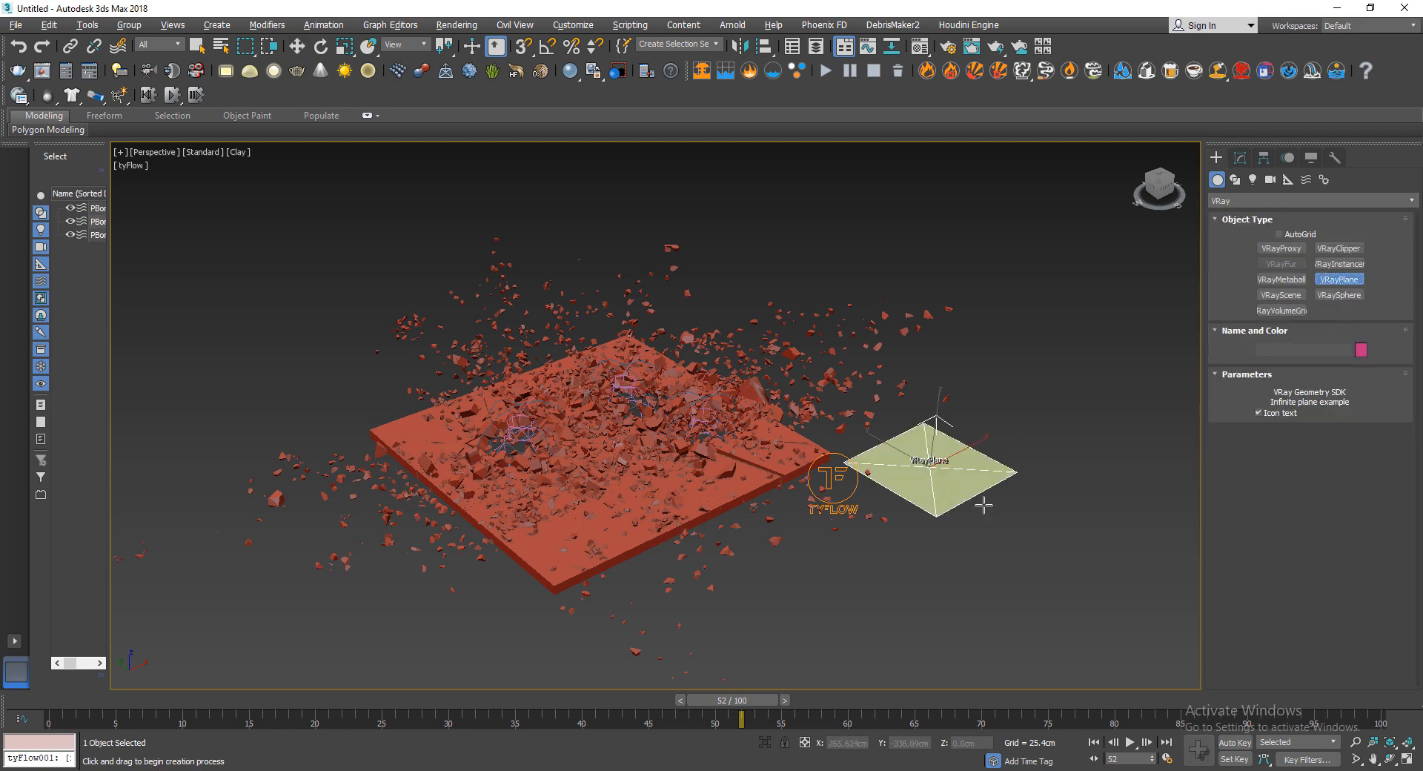
left_click(920, 47)
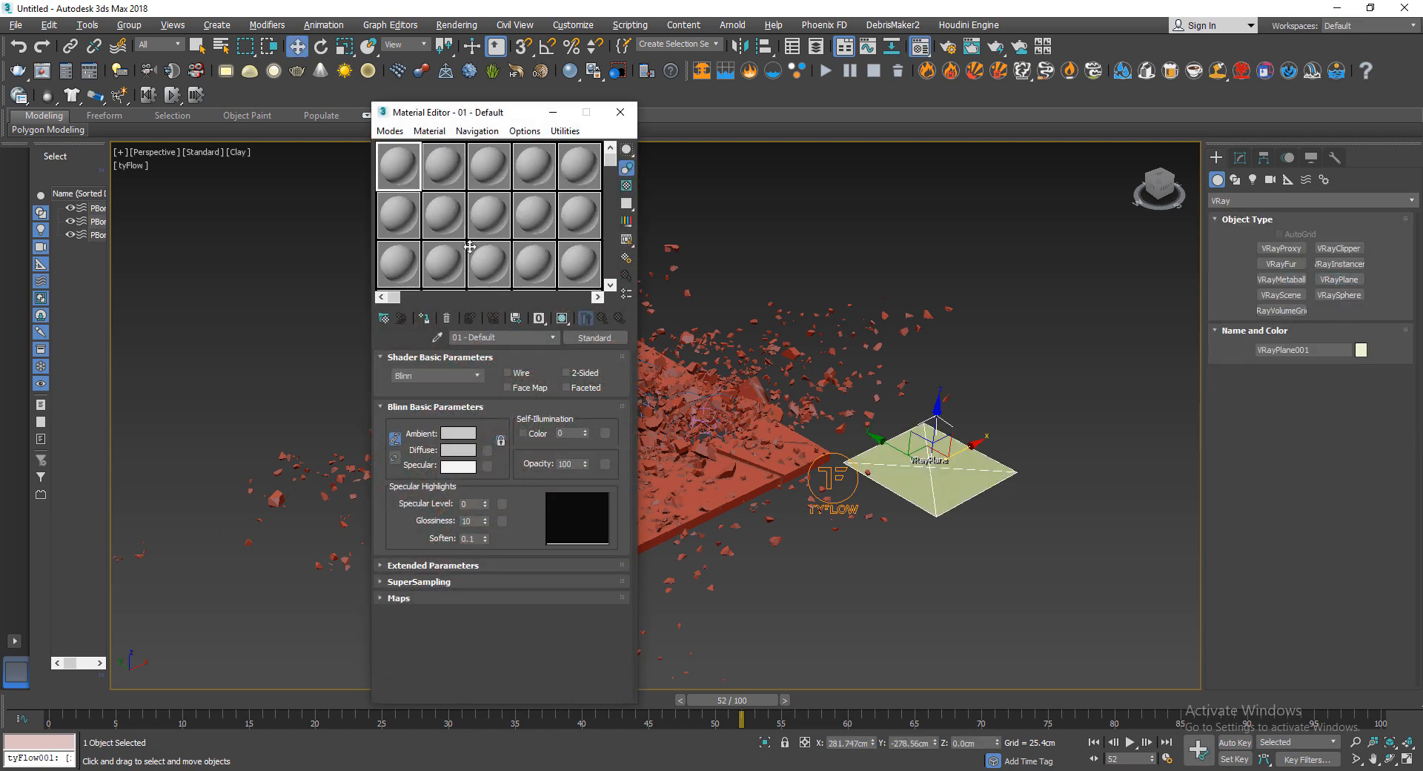
left_click(536, 257)
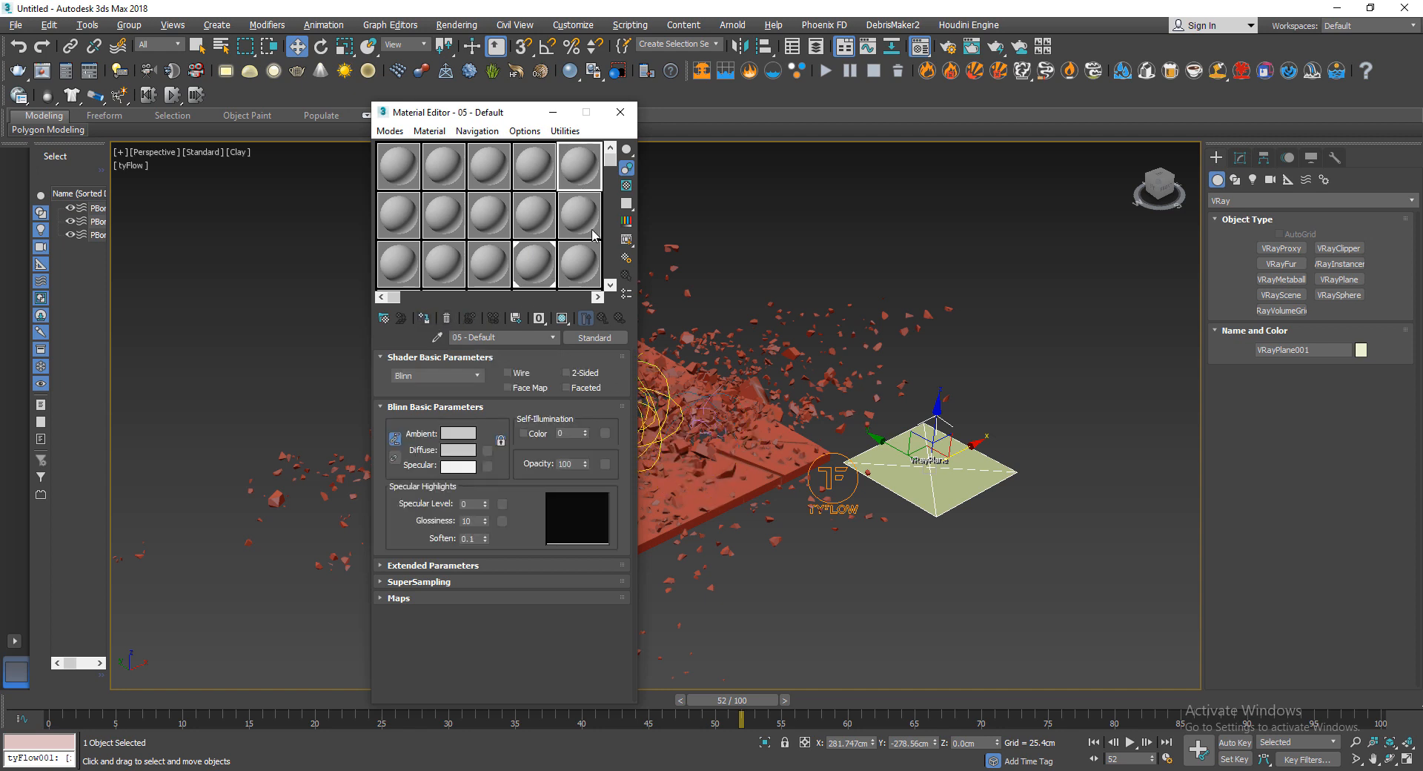
- Load rustic-concrete-textures-plain.jpg as the diffuse bitmap of 05 - Default and apply that material to the tyFlow object
left_click(488, 451)
double_click(605, 216)
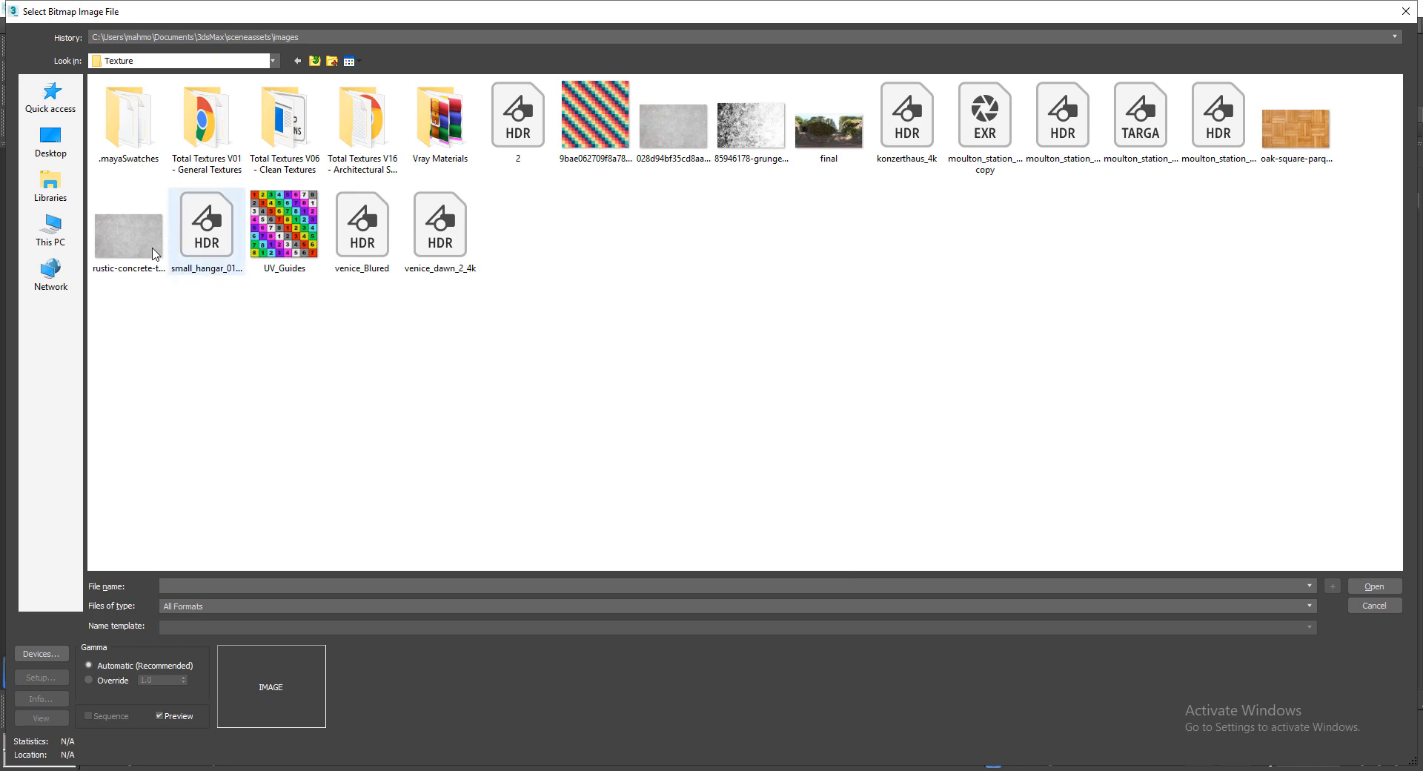
double_click(152, 253)
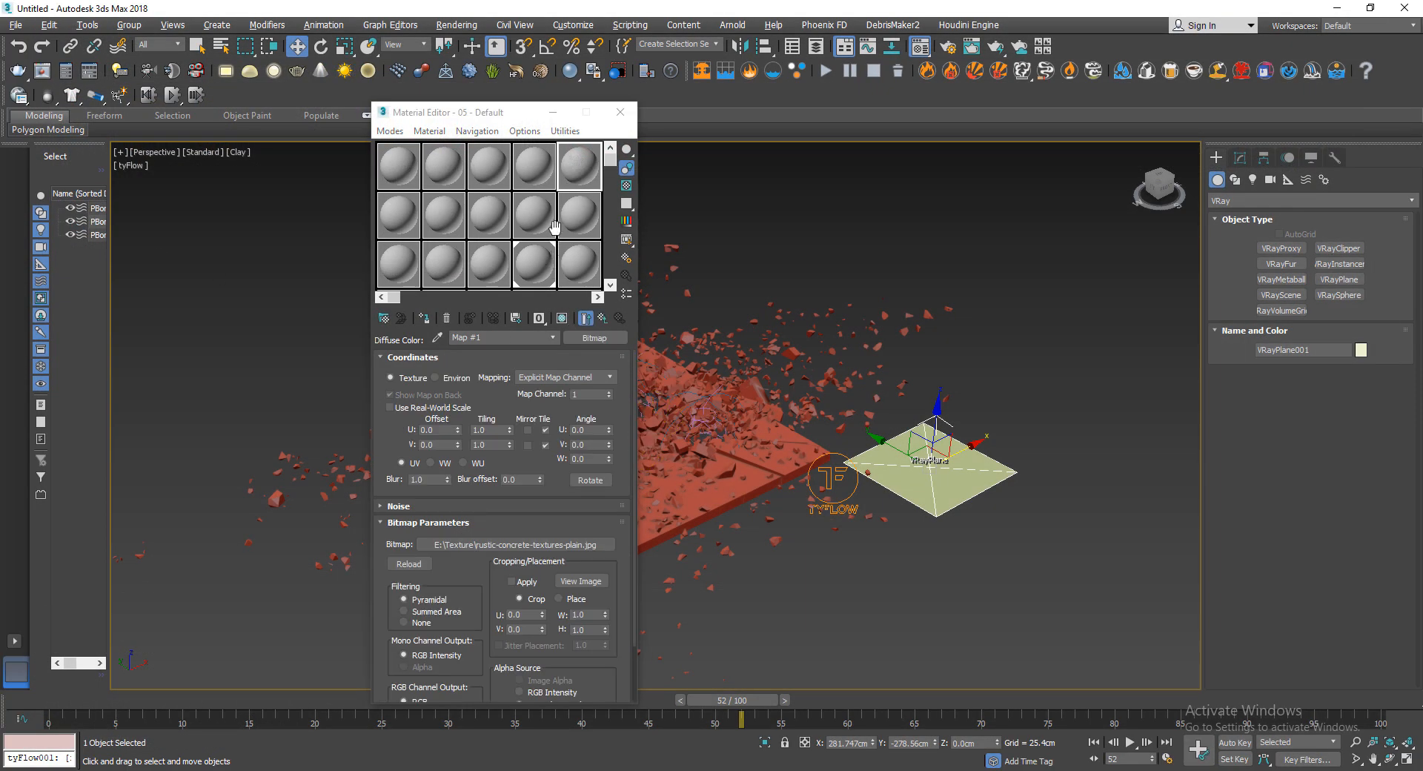
left_click(661, 252)
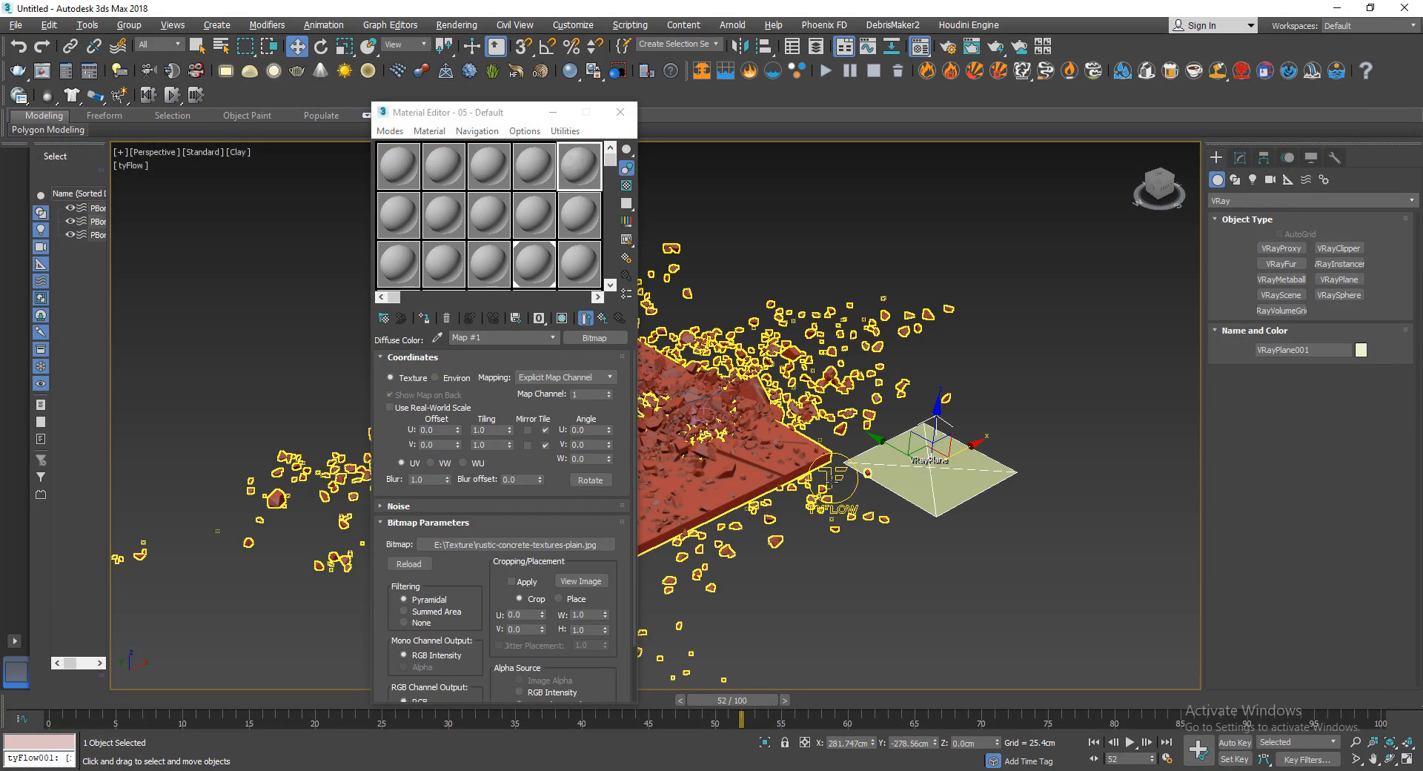
left_click(429, 316)
left_click(676, 206)
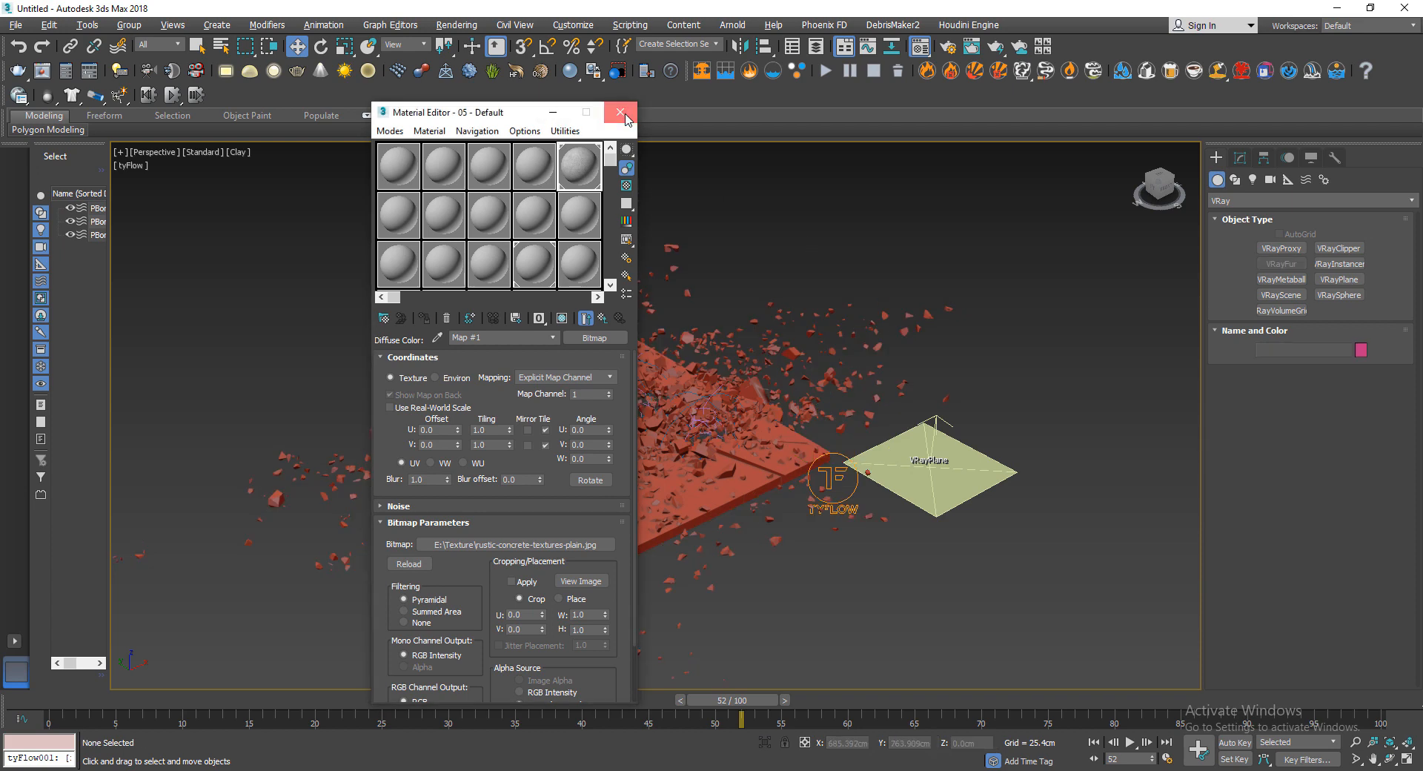
left_click(620, 112)
- Create a VRaySun in front of the slab, aimed at the debris, and accept the automatic VRaySky environment map
middle_click_drag(422, 464, 587, 459, "alt")
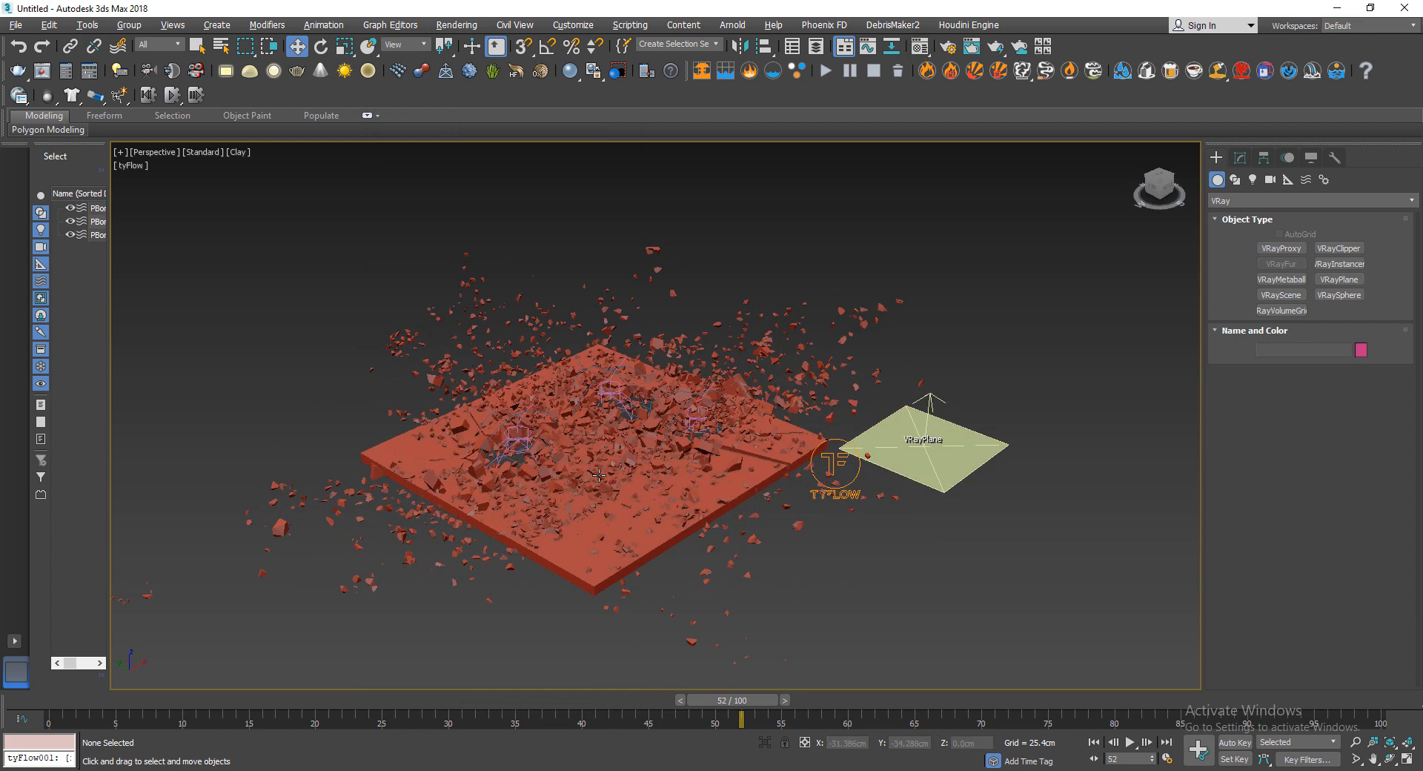
left_click(1252, 180)
left_click(1249, 201)
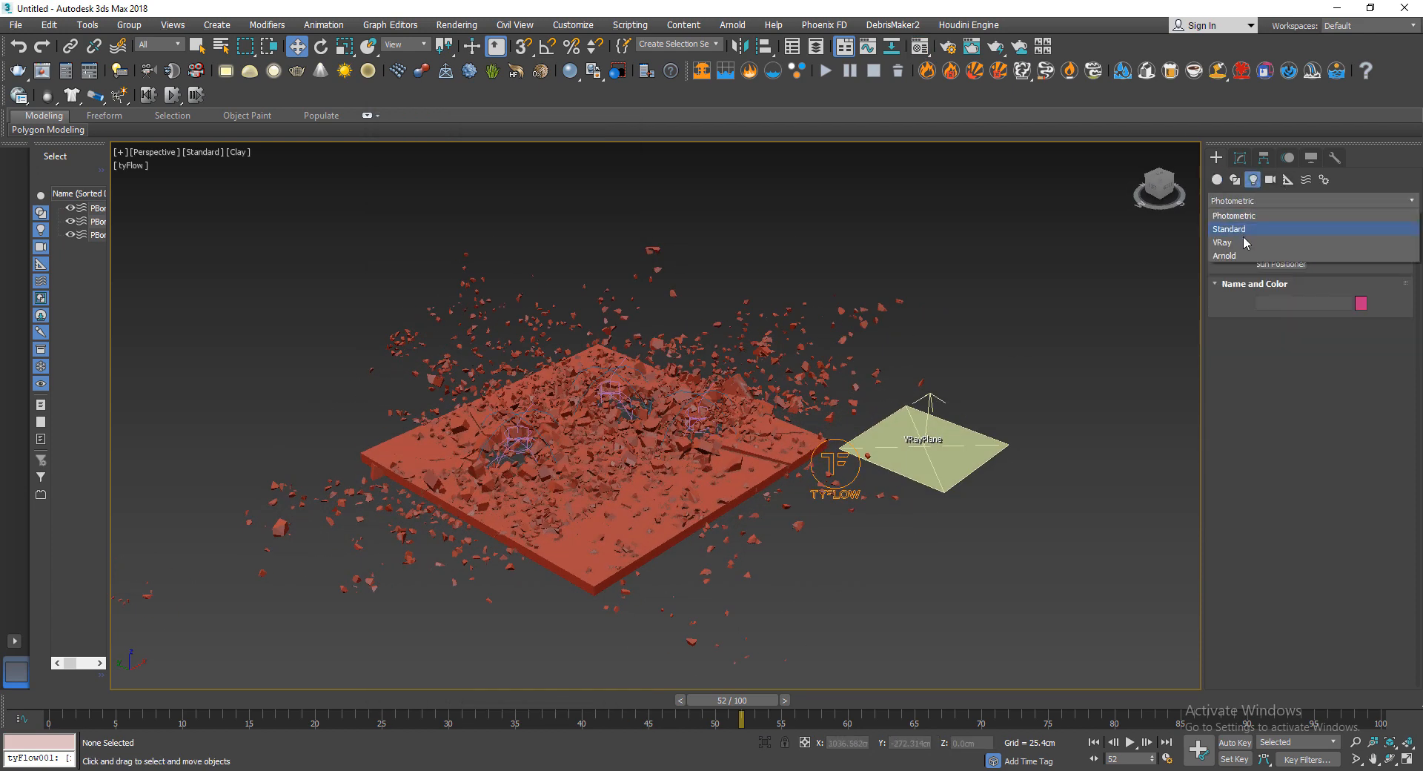
left_click(1229, 255)
left_click(1260, 200)
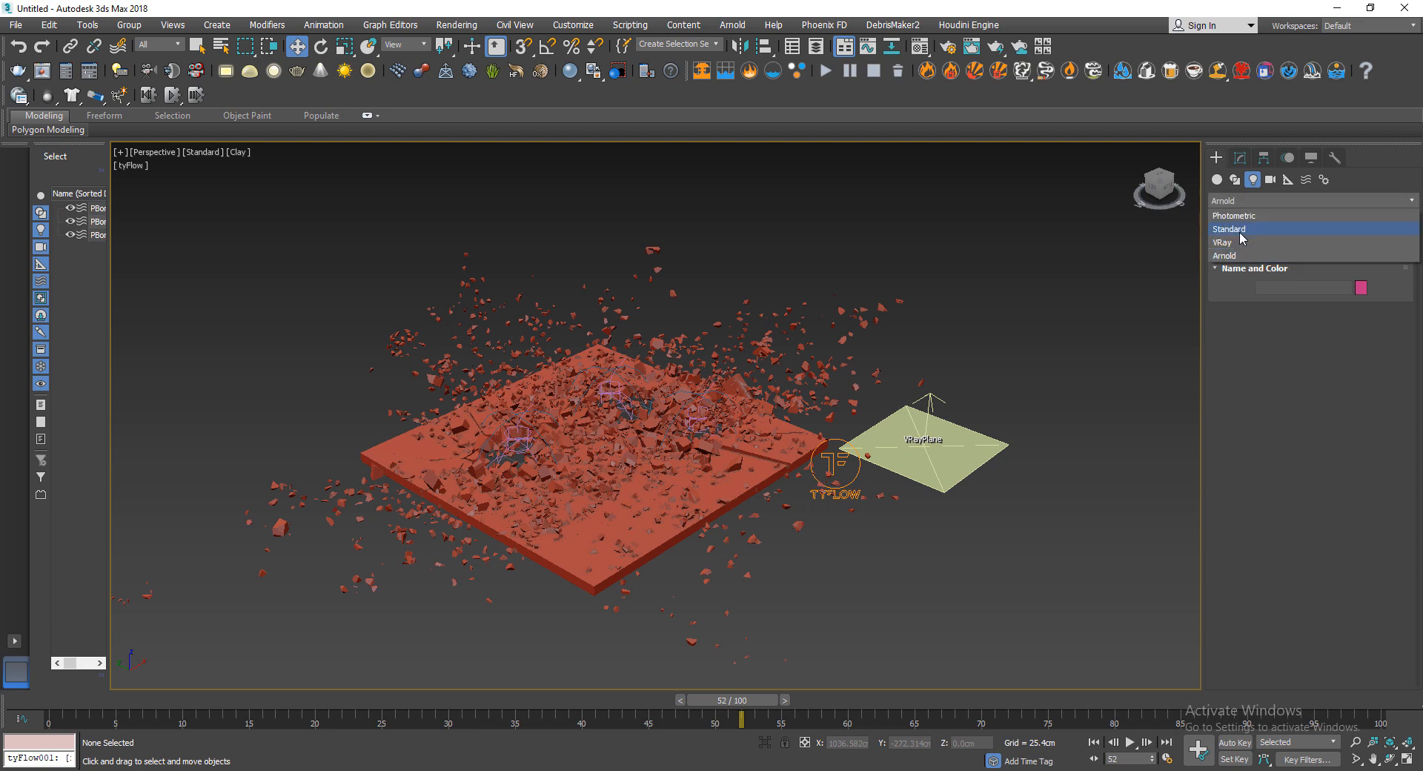
left_click(1223, 243)
left_click(1339, 263)
scroll(808, 467, "down", 4)
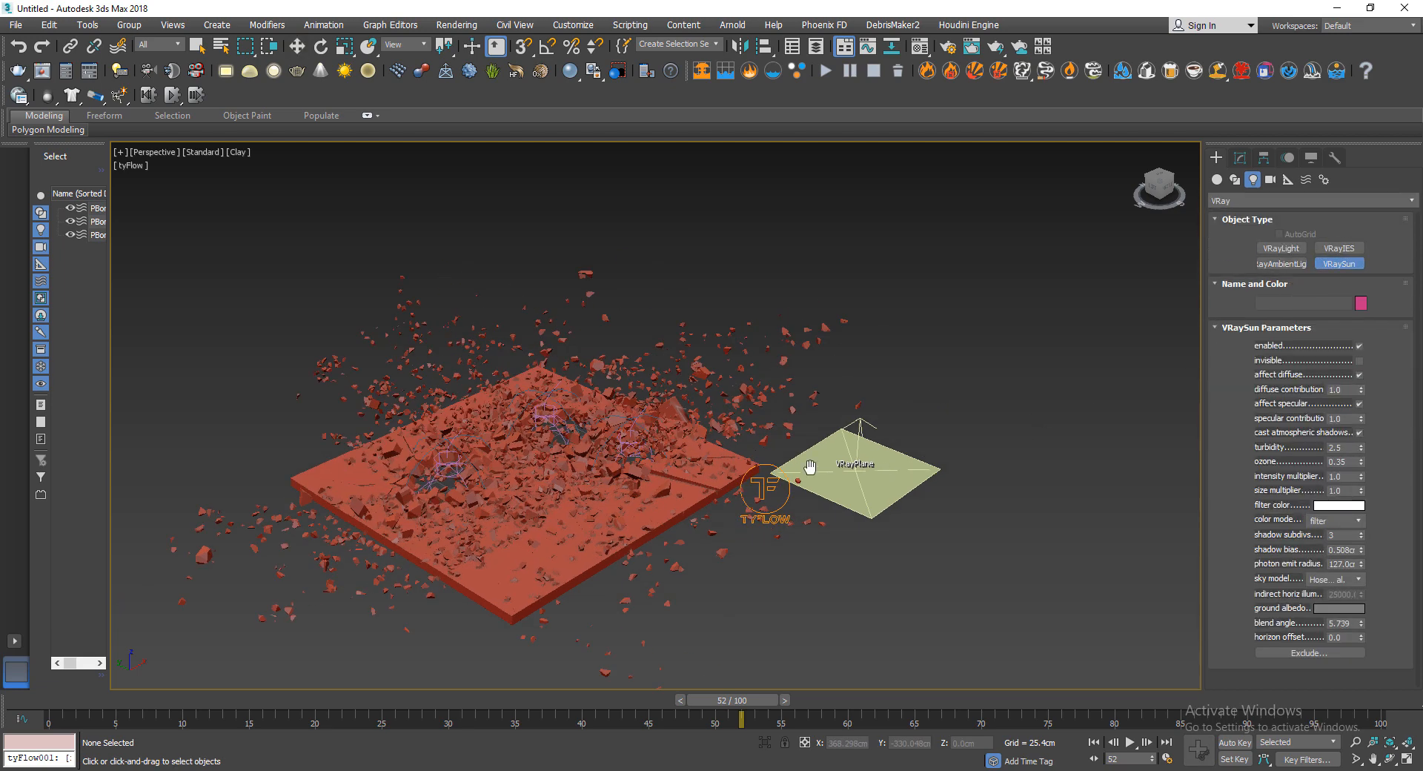
left_click_drag(971, 578, 517, 478)
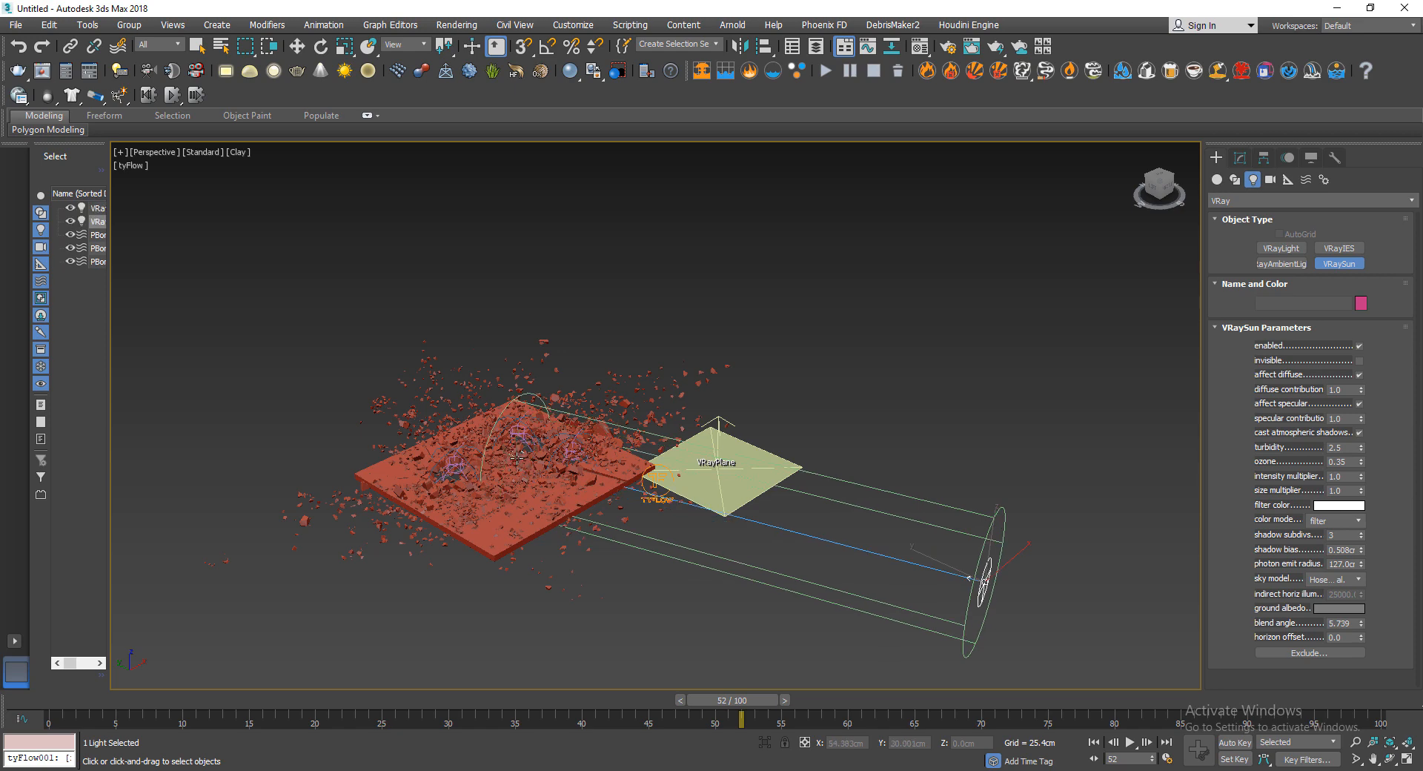
left_click(753, 432)
- Move the VRaySun up to a height of about 777.6 cm and go to frame 34 of the animation
key("w")
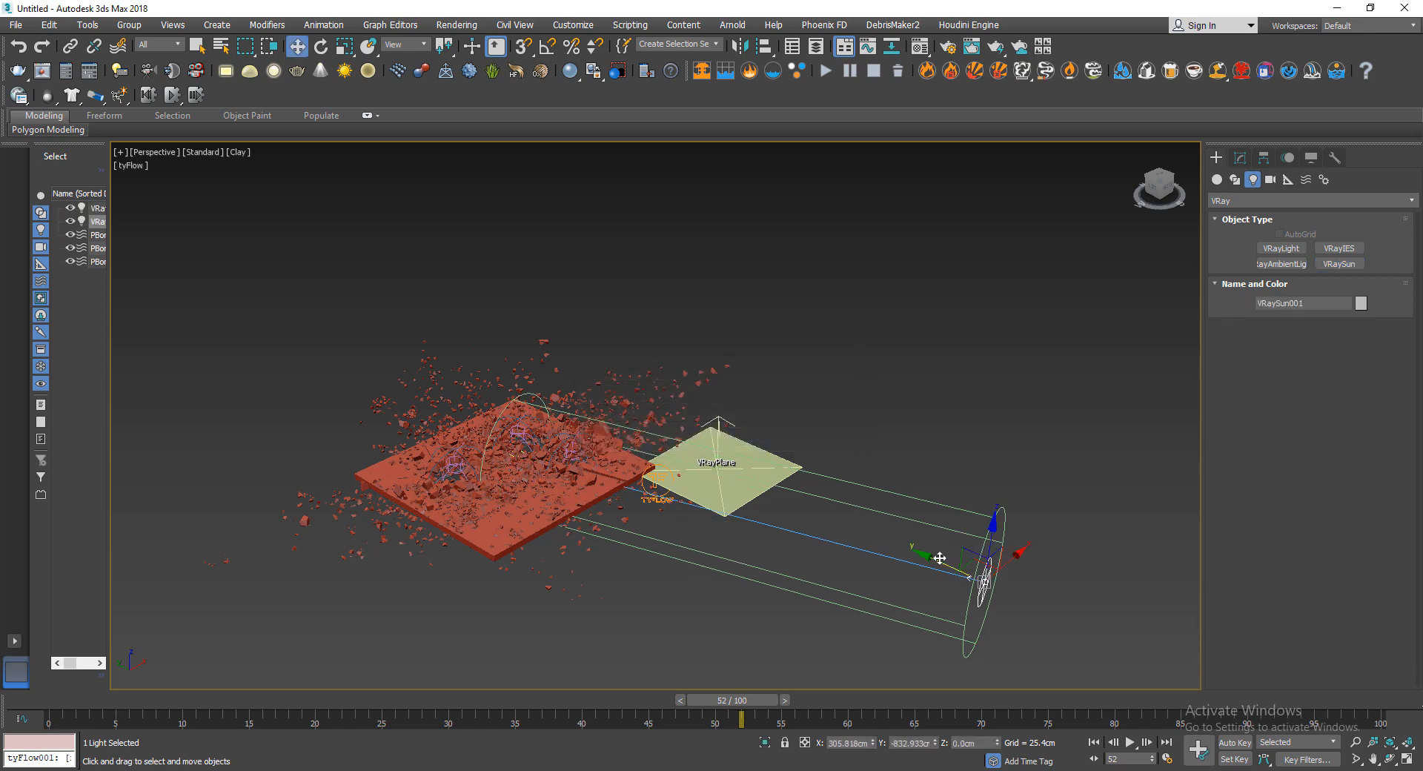
left_click_drag(957, 570, 1192, 118)
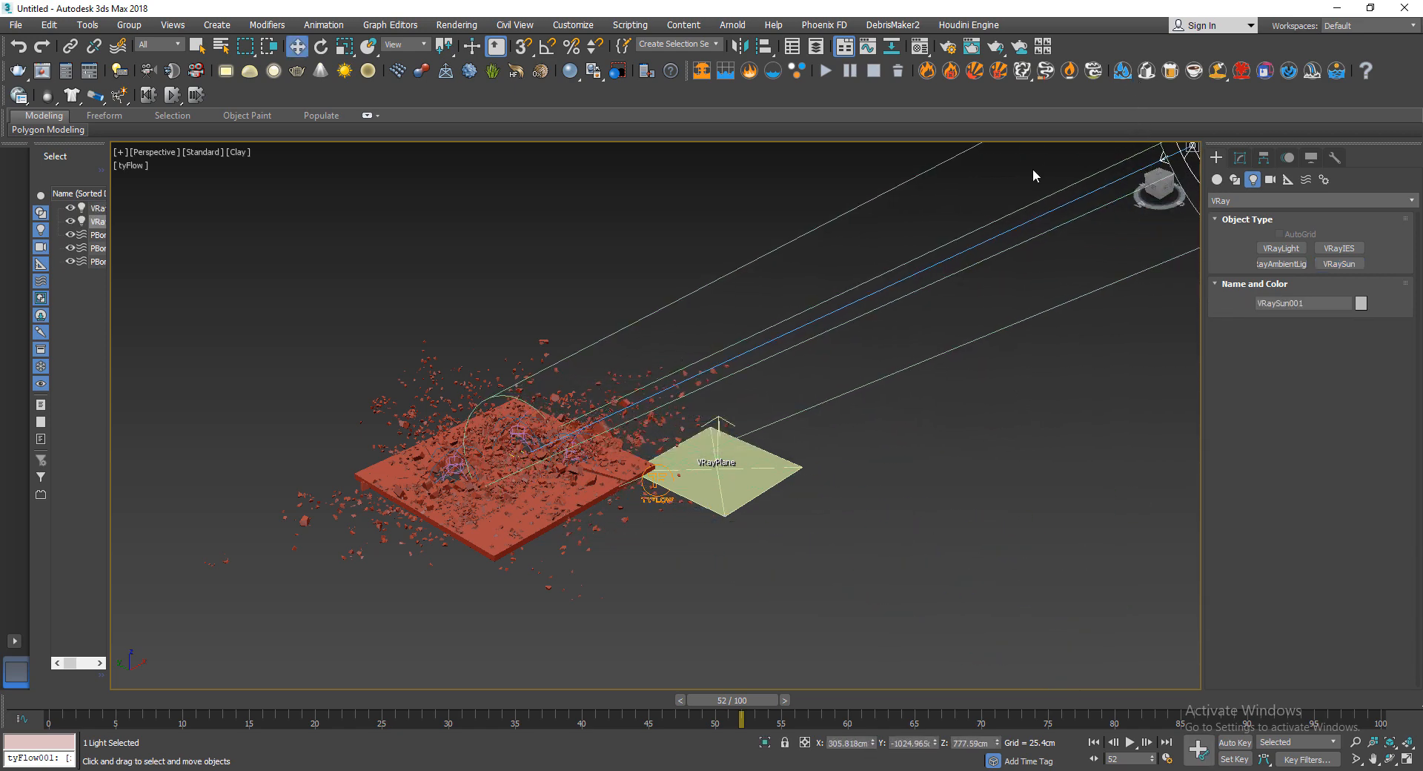
middle_click_drag(619, 393, 722, 379)
scroll(657, 436, "up", 4)
middle_click_drag(645, 506, 657, 453, "alt")
left_click_drag(353, 700, 505, 701)
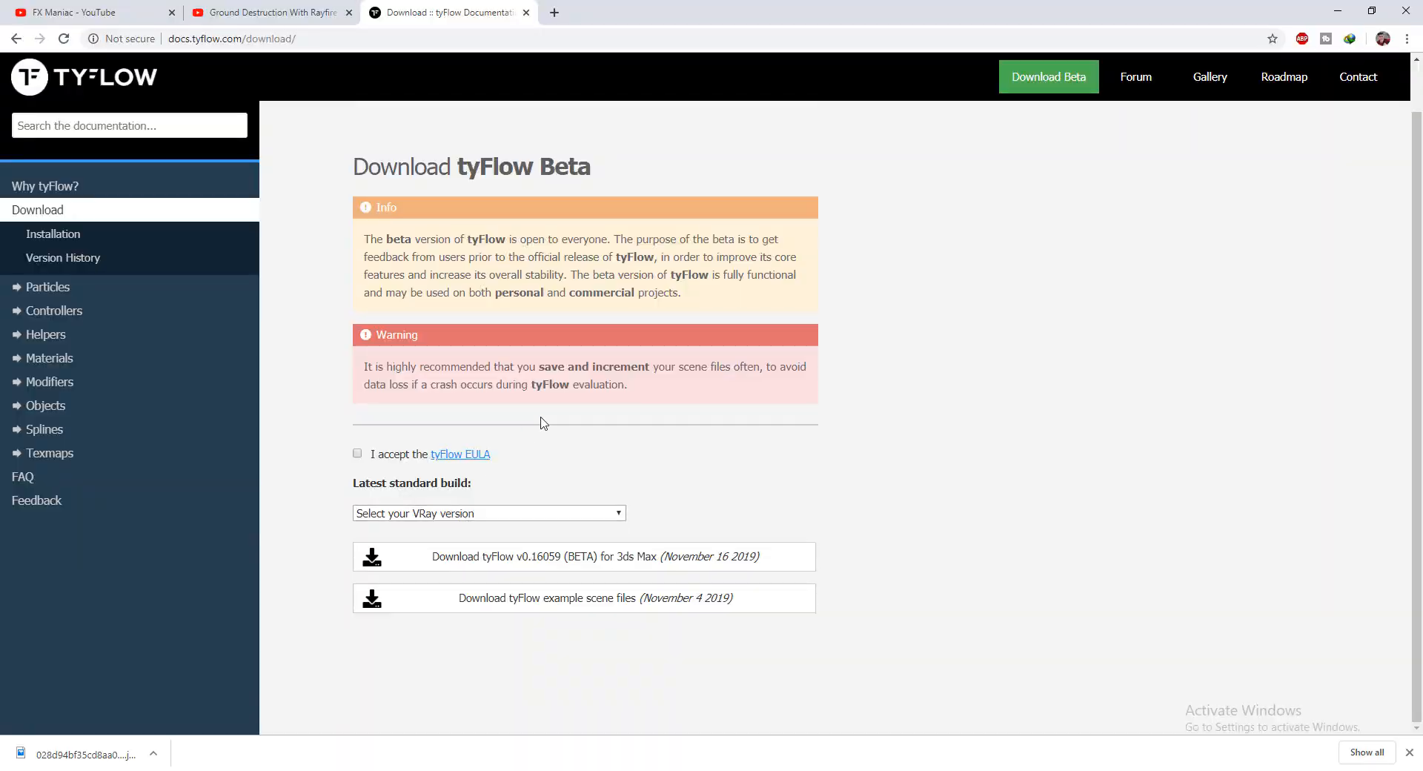
- Switch to Chrome and look at the Ground Destruction With Rayfire video as a reference
left_click(245, 12)
left_click(416, 608)
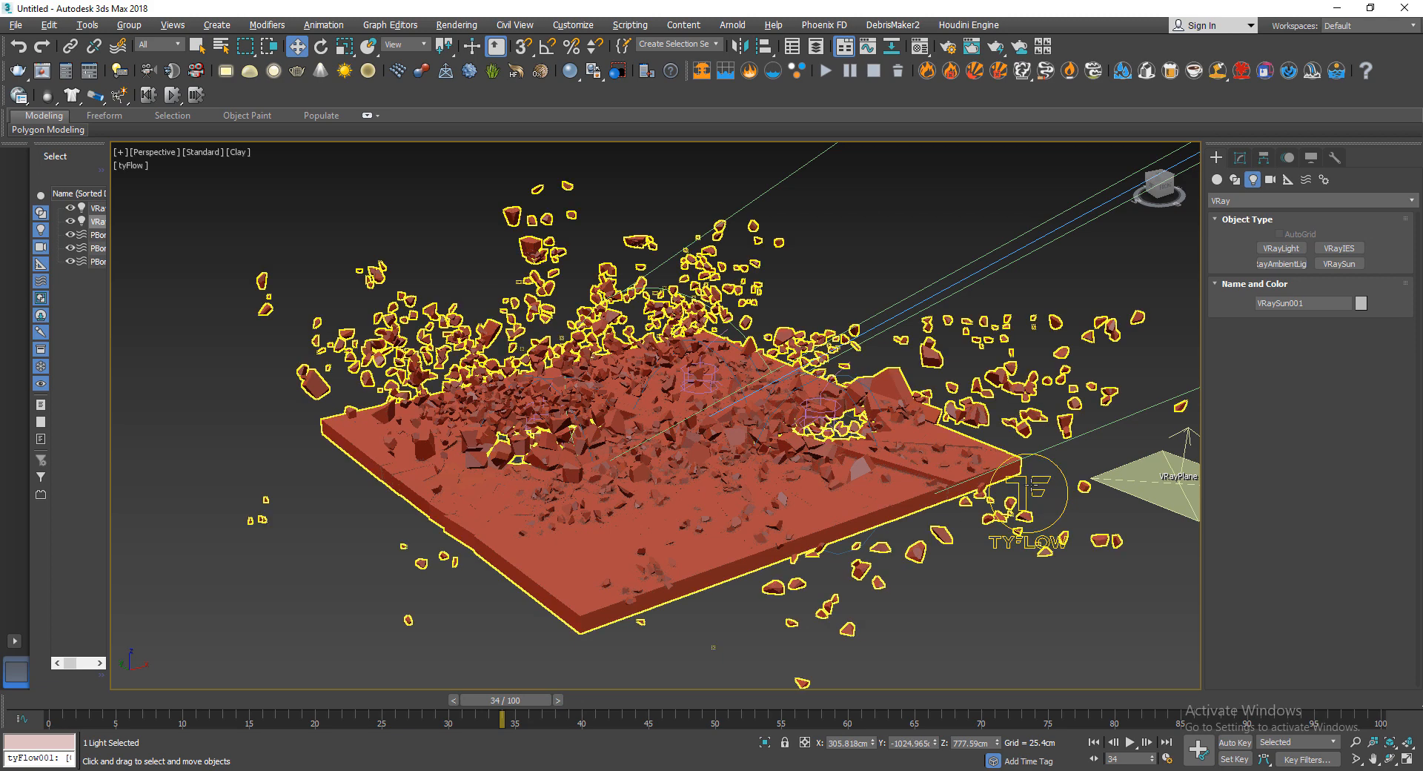
- Enable the simulation retimer on the tyFlow object, retiming by speed at 26%
left_click(953, 519)
left_click(1240, 158)
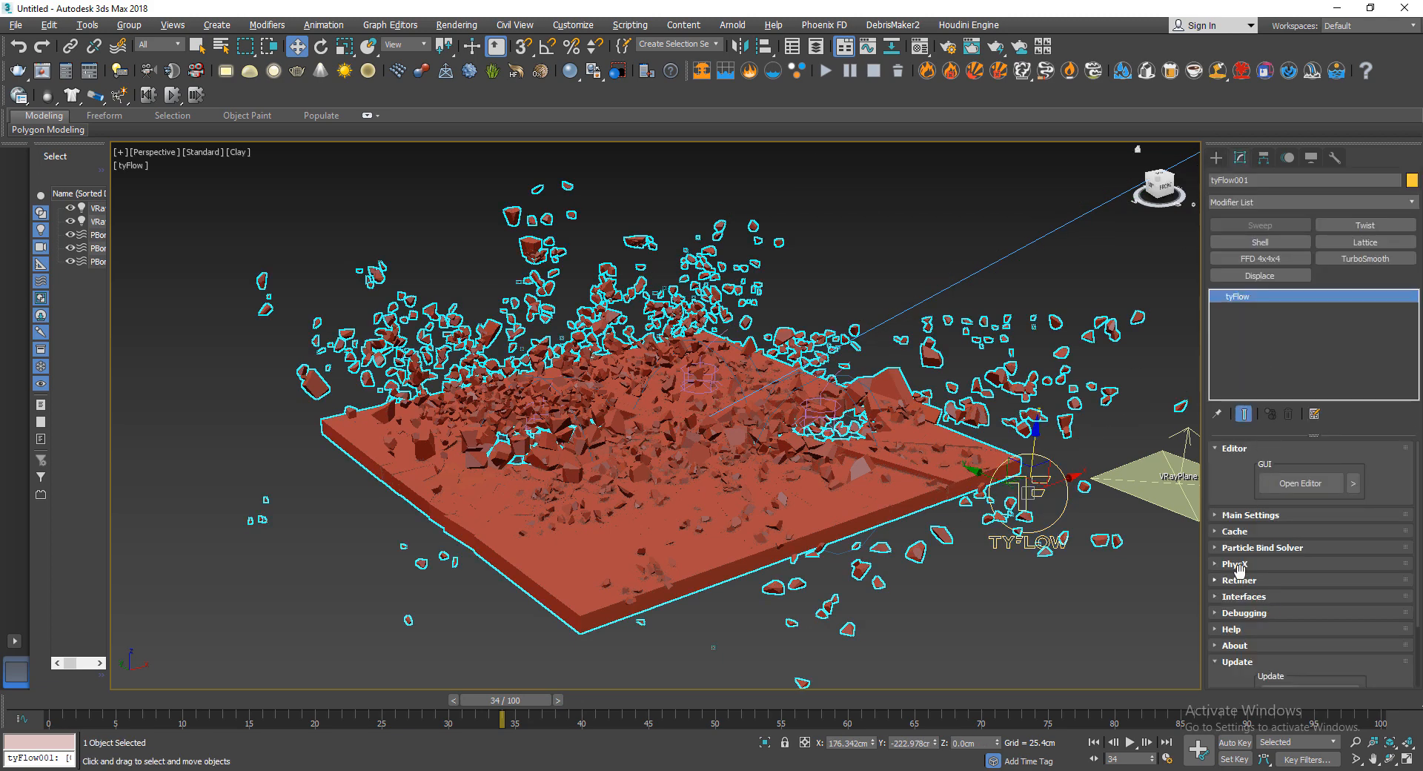
left_click(1239, 580)
left_click(1277, 507)
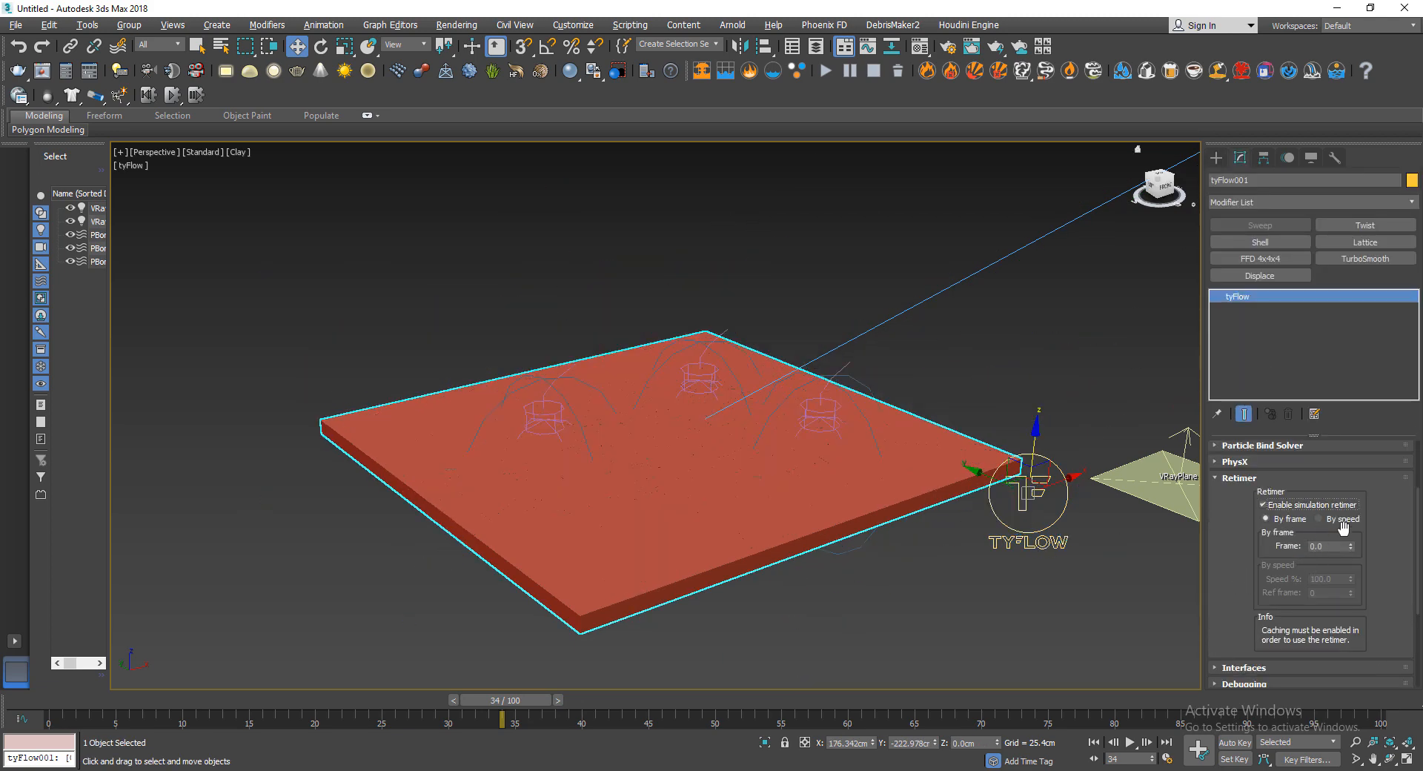
left_click(1337, 519)
double_click(1327, 579)
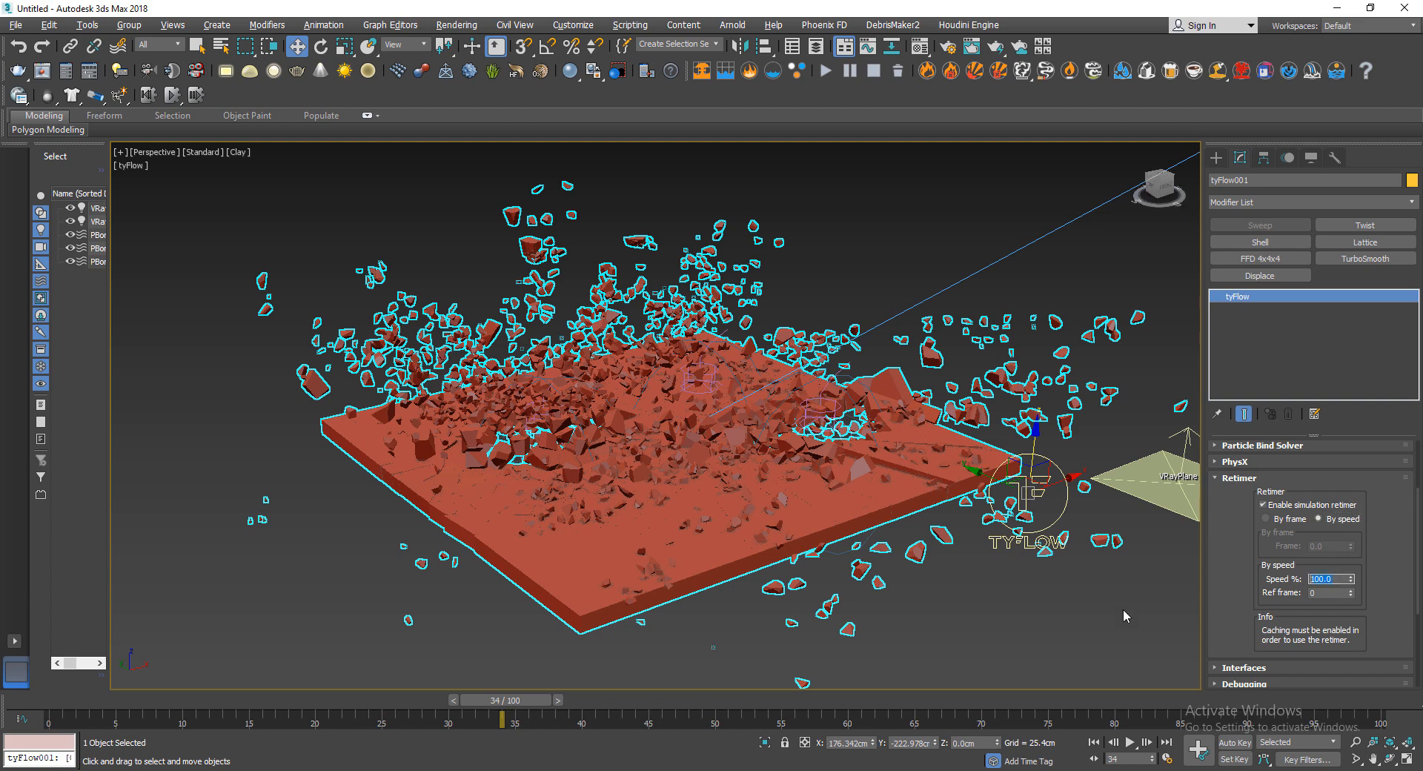
type("26")
key("Return")
- Extend the timeline to 184 frames and play the slowed-down explosion
middle_click_drag(552, 493, 928, 610, "alt")
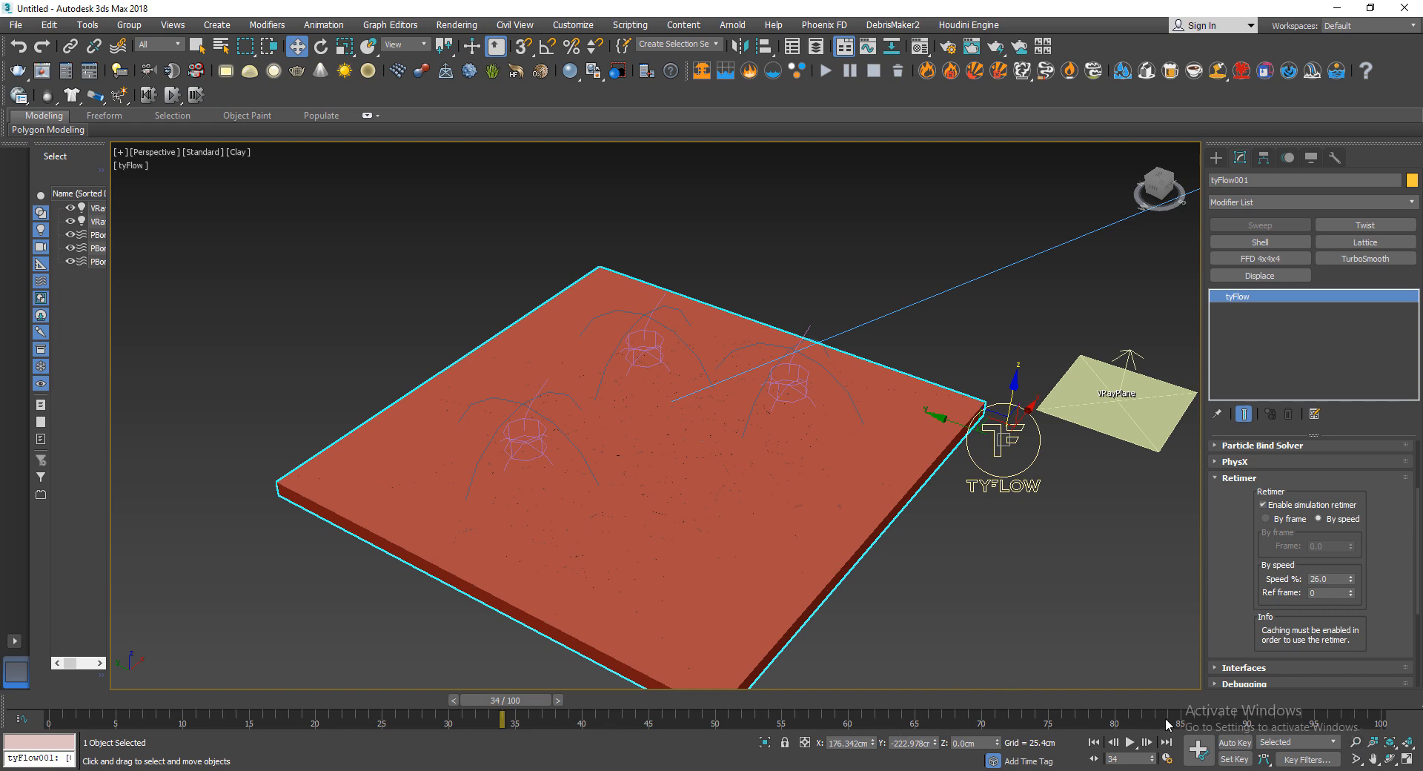
right_click_drag(1347, 731, 964, 726, "ctrl+alt")
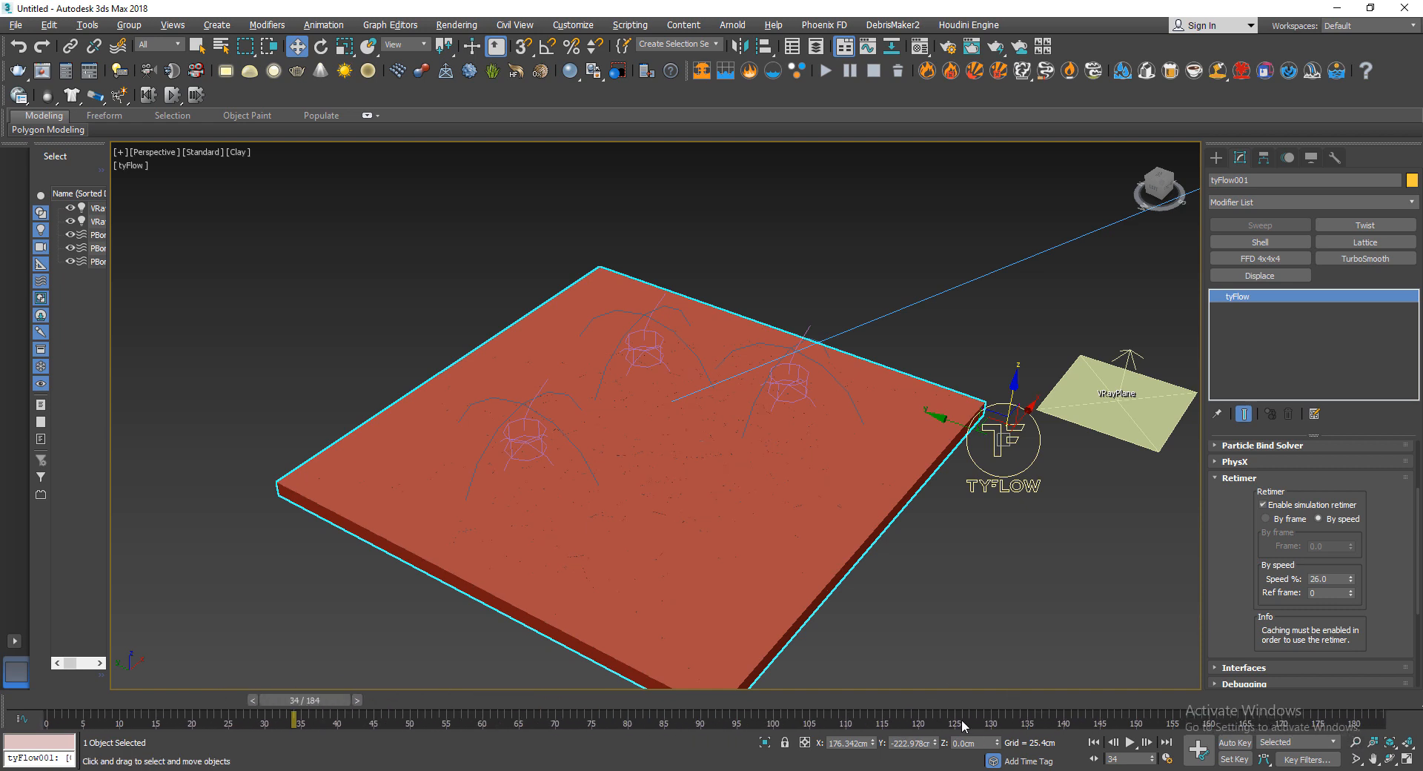
left_click(915, 592)
key("/")
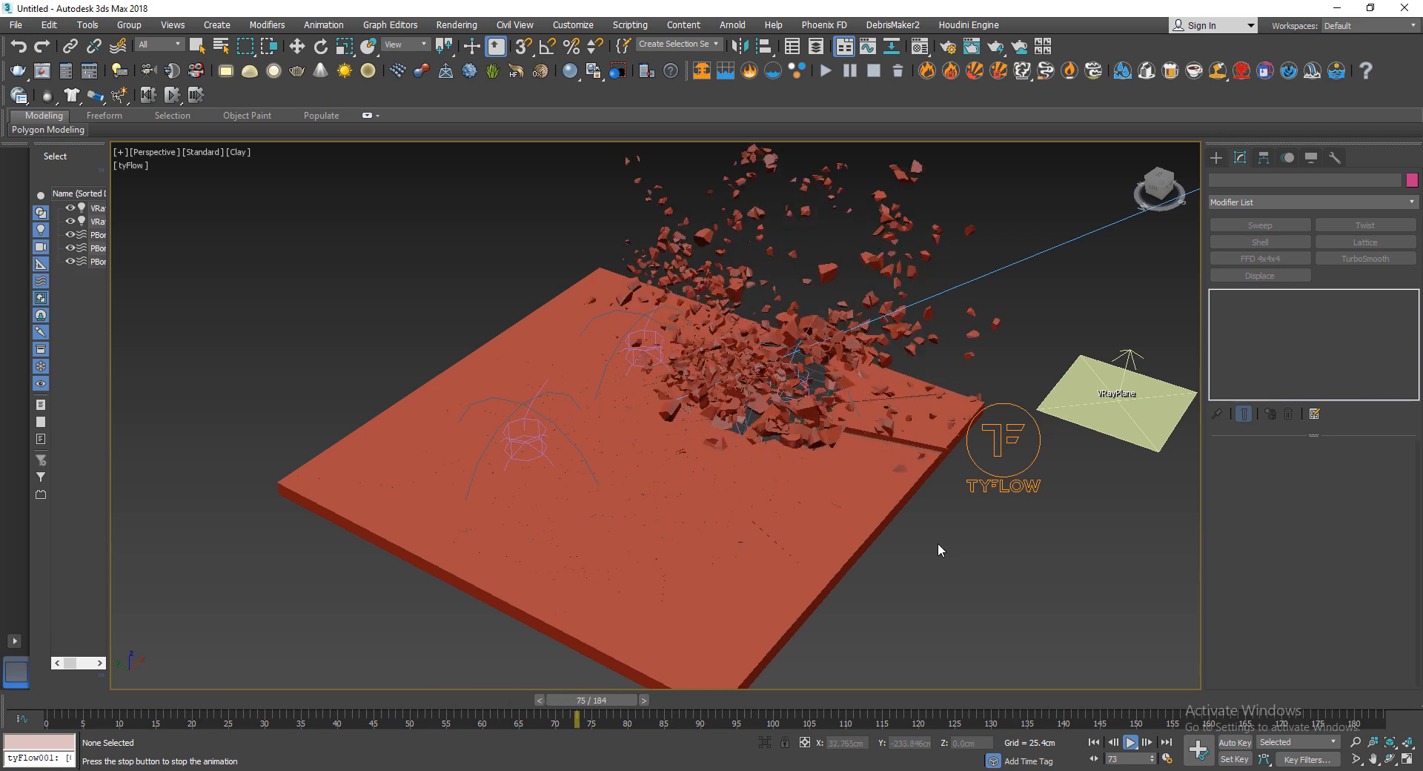
key("/")
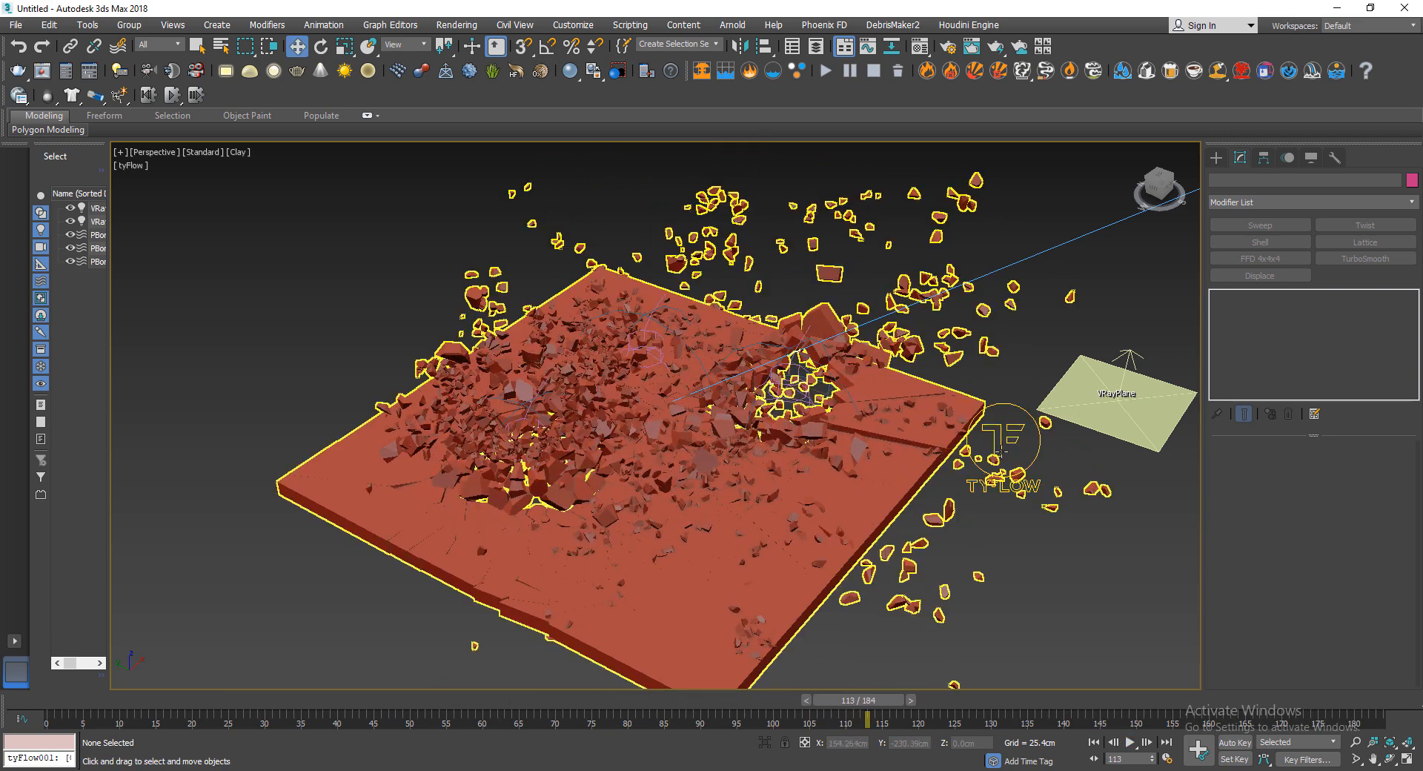
- Set the tyFlow retimer speed to 14% and play back the explosion
left_click(999, 448)
scroll(1294, 608, "down", 2)
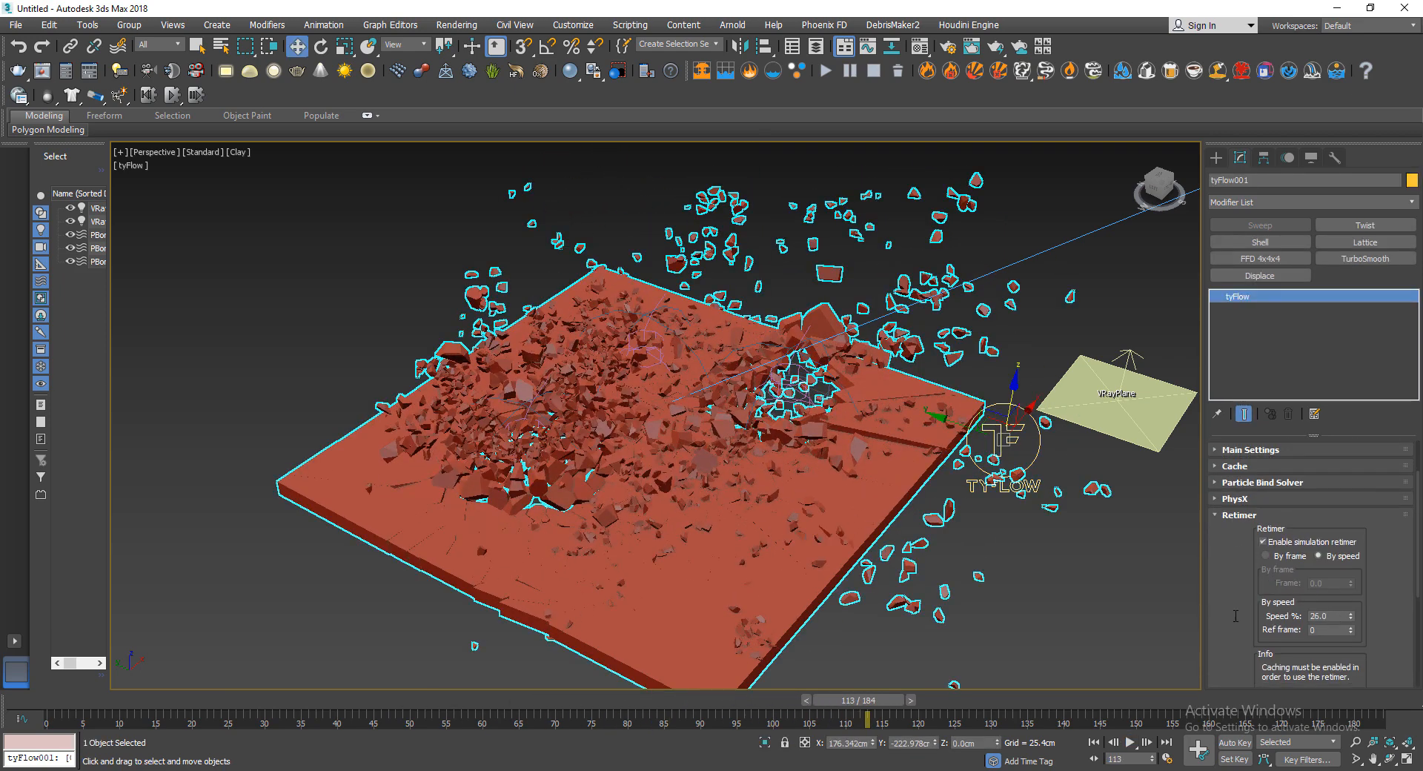
left_click_drag(1235, 616, 1099, 617)
type("14")
key("Return")
left_click(924, 603)
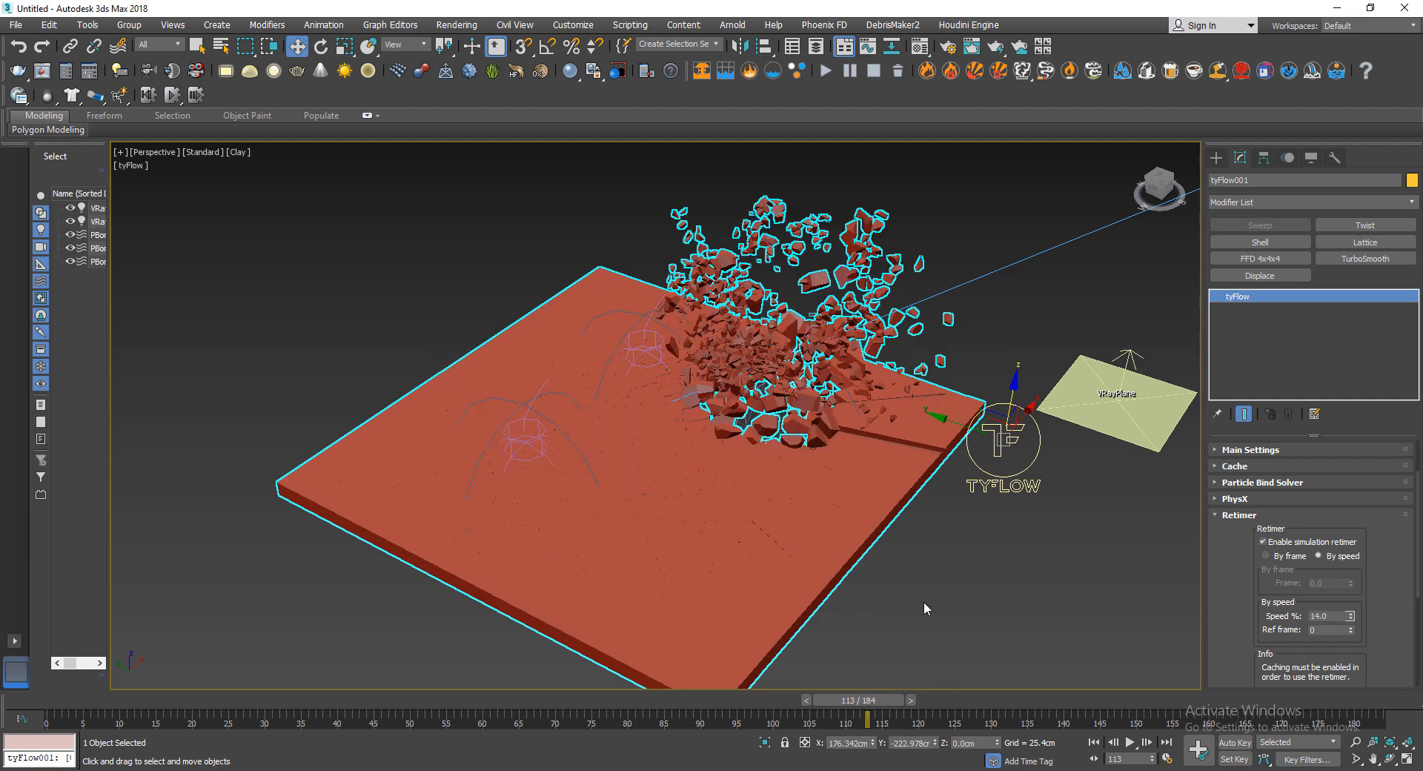
left_click(925, 605)
key("/")
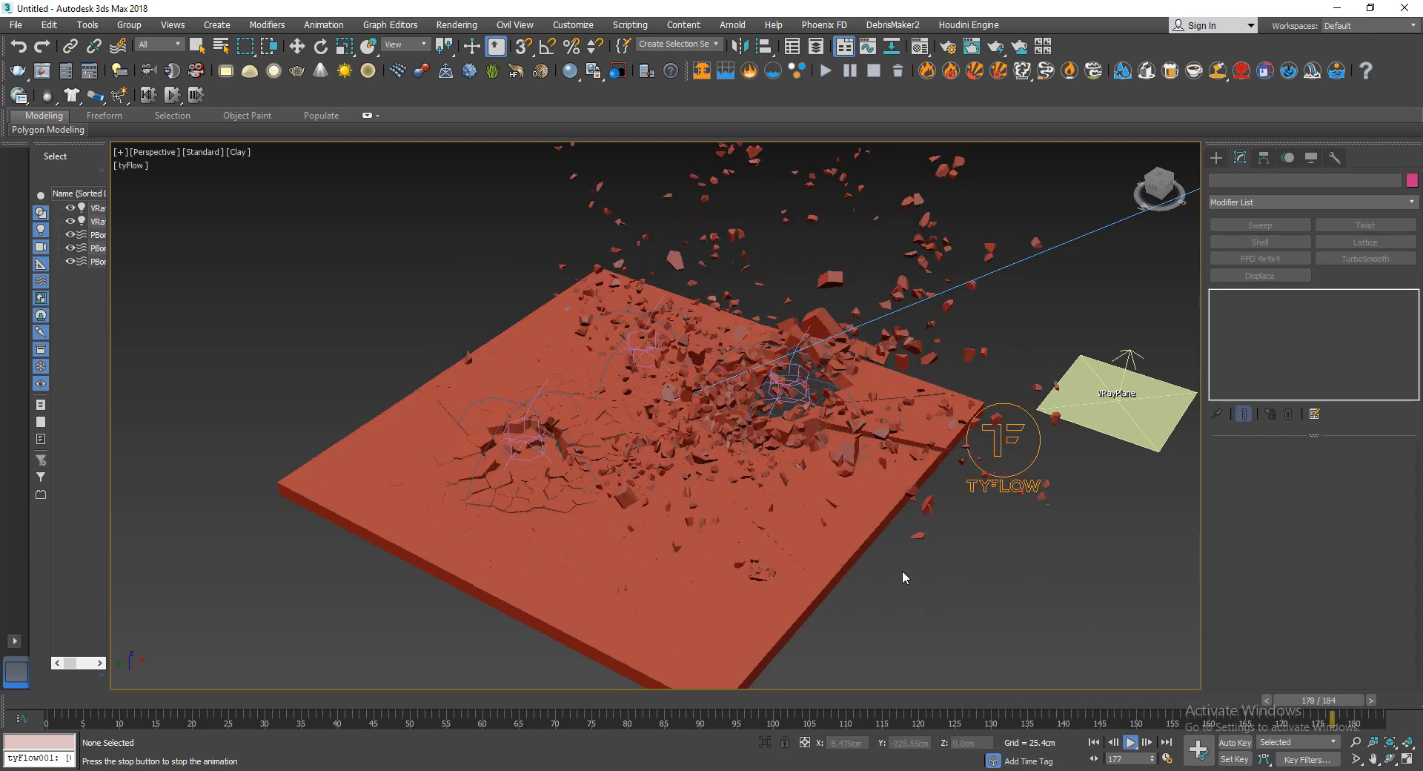
key("/")
- Extend the timeline to 324 frames, play the explosion to frame 256 and frame the debris closely in the perspective view
right_click_drag(1347, 720, 1045, 760, "ctrl+alt")
left_click(1020, 701)
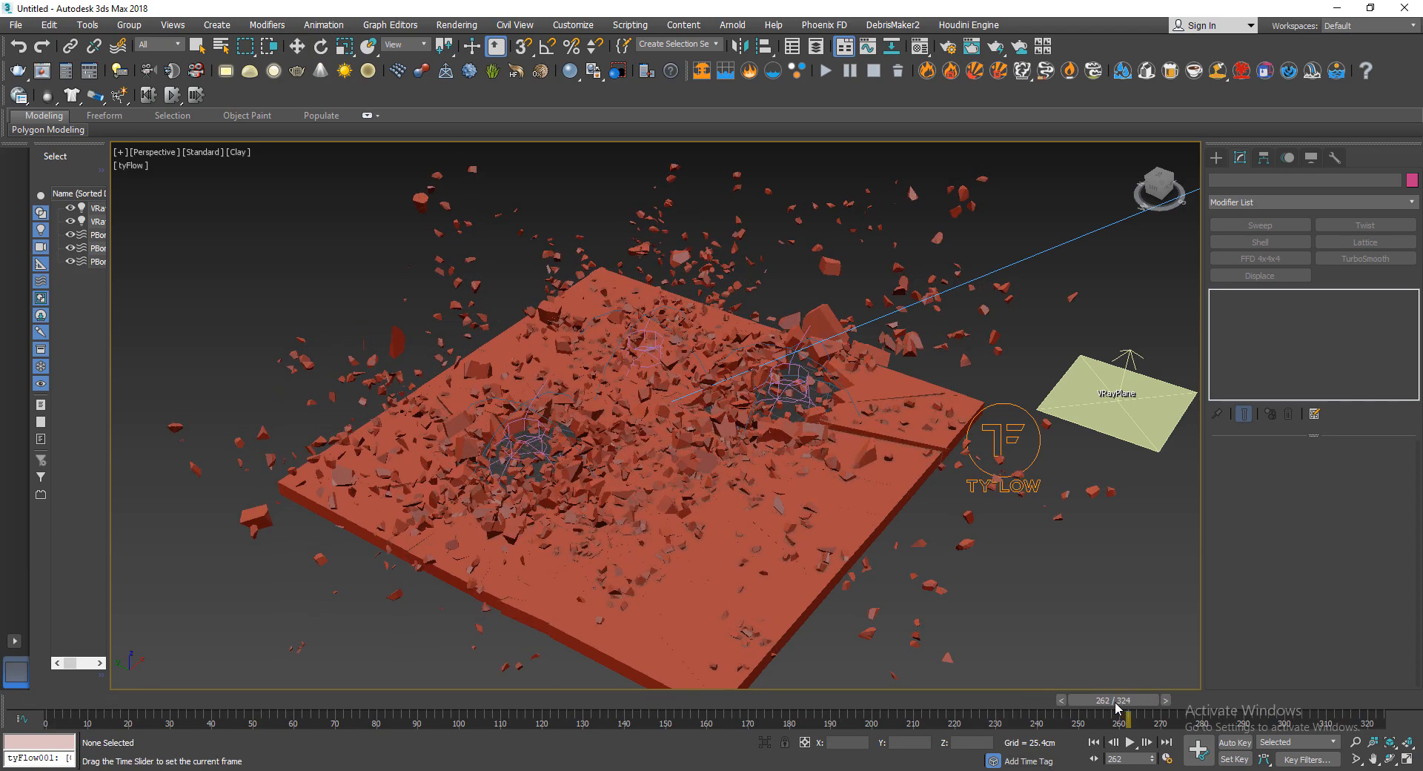
scroll(757, 509, "up", 2)
middle_click_drag(756, 509, 759, 486, "alt")
key("/")
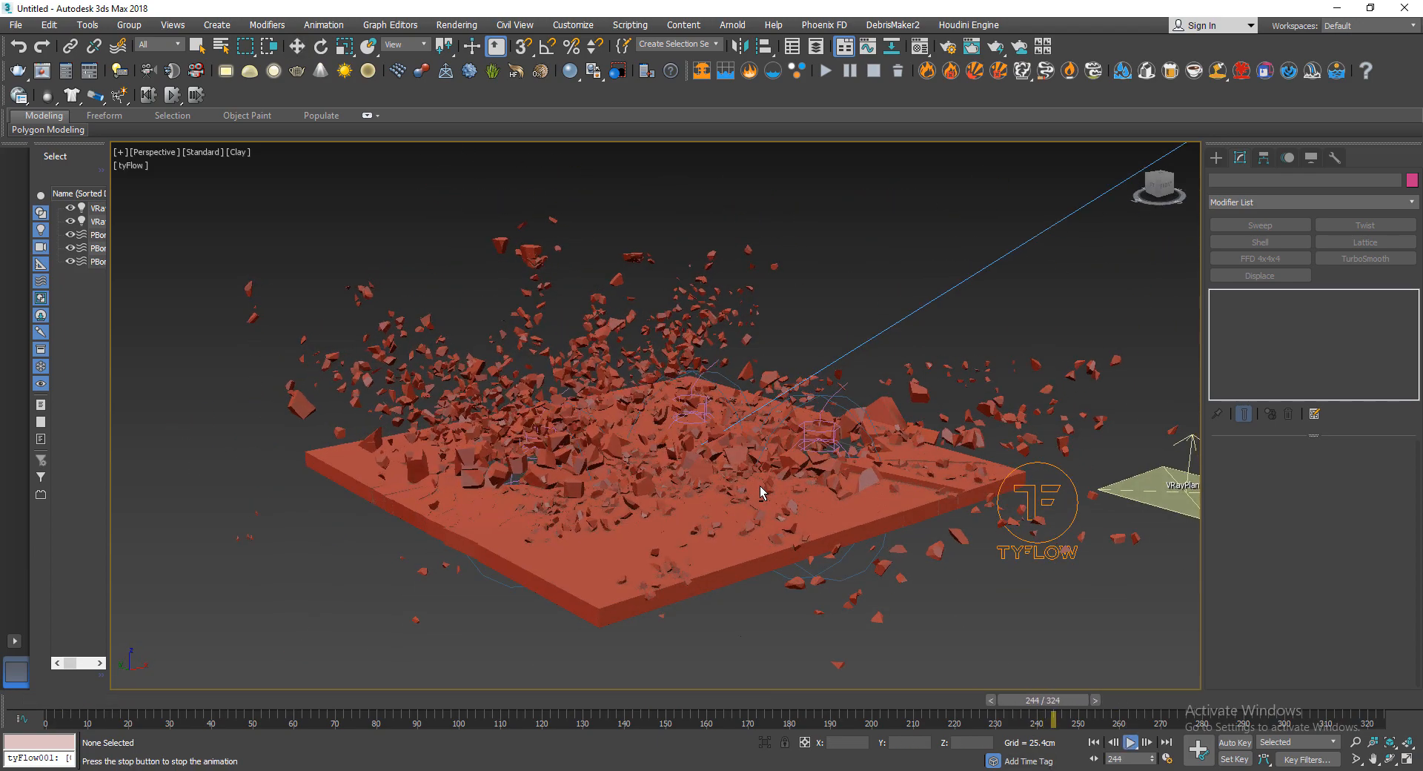
key("/")
middle_click_drag(664, 478, 622, 503)
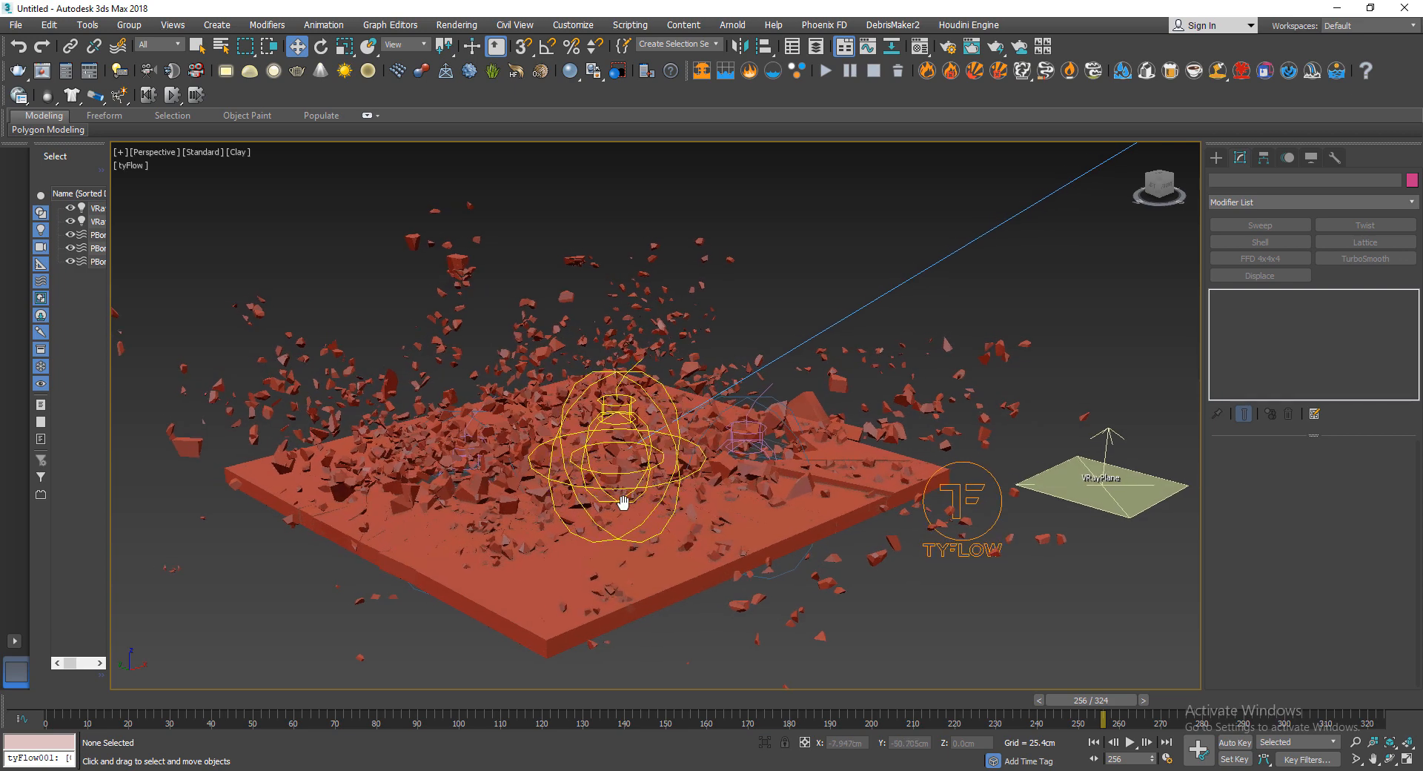
scroll(621, 504, "up", 3)
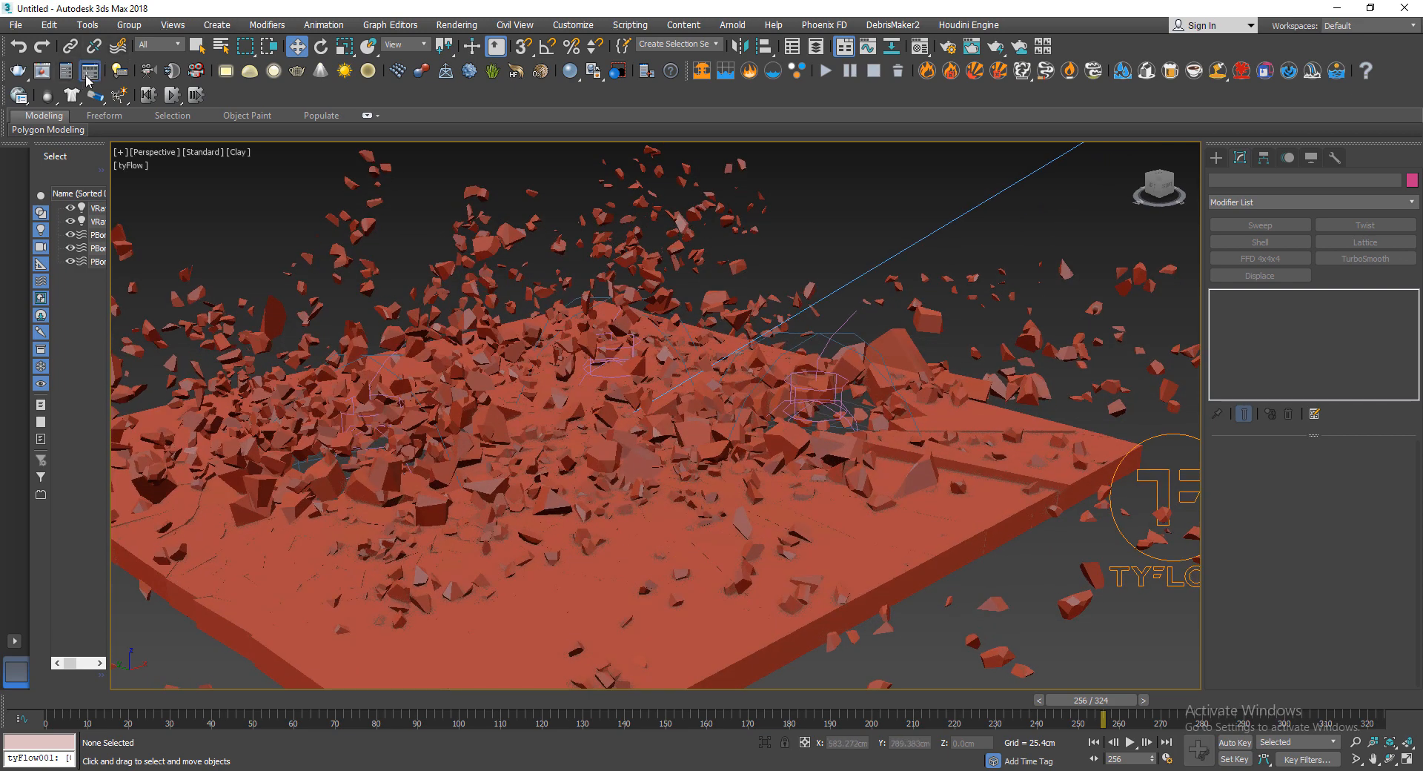
- Apply the ArchViz interior preset in V-Ray Quick Settings and lower the AA quality to about 16%
left_click(88, 73)
left_click(672, 257)
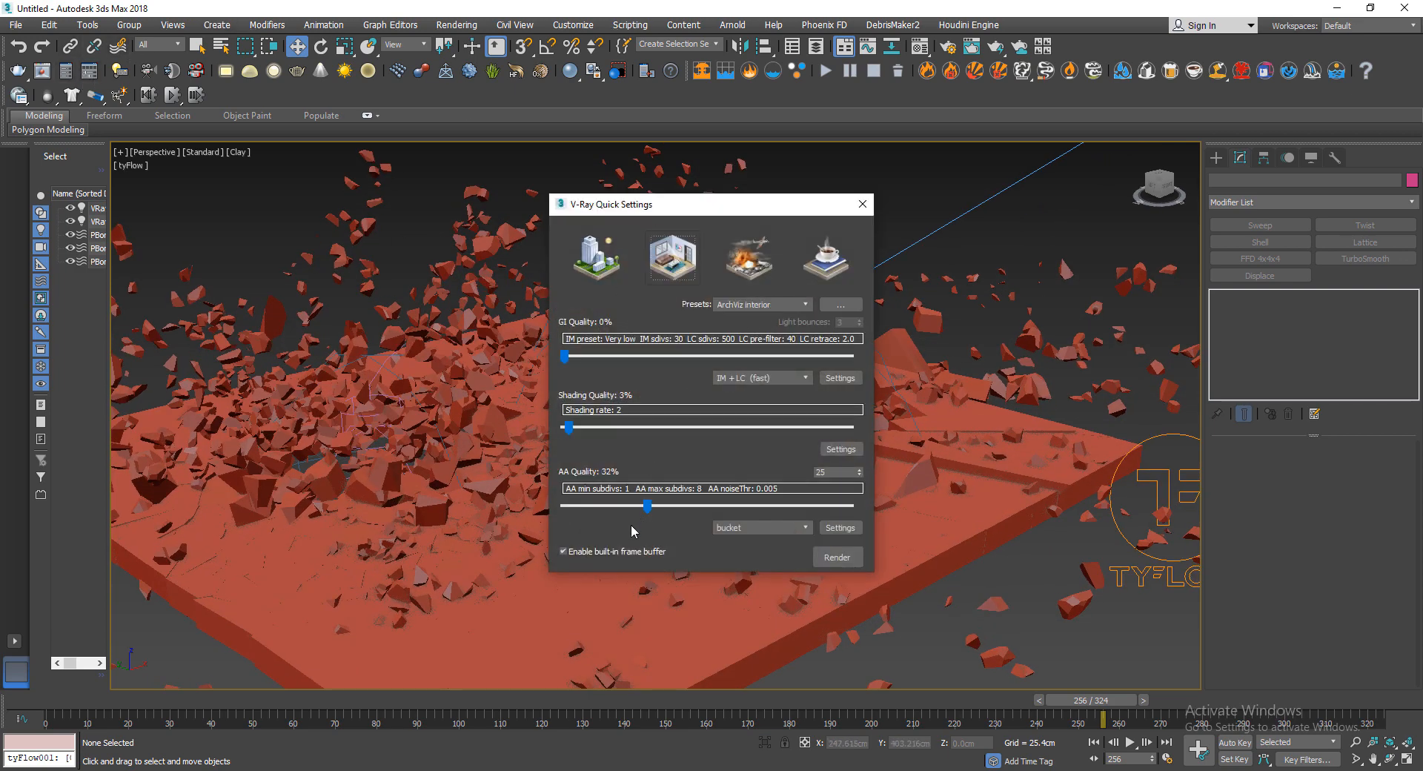
left_click(860, 206)
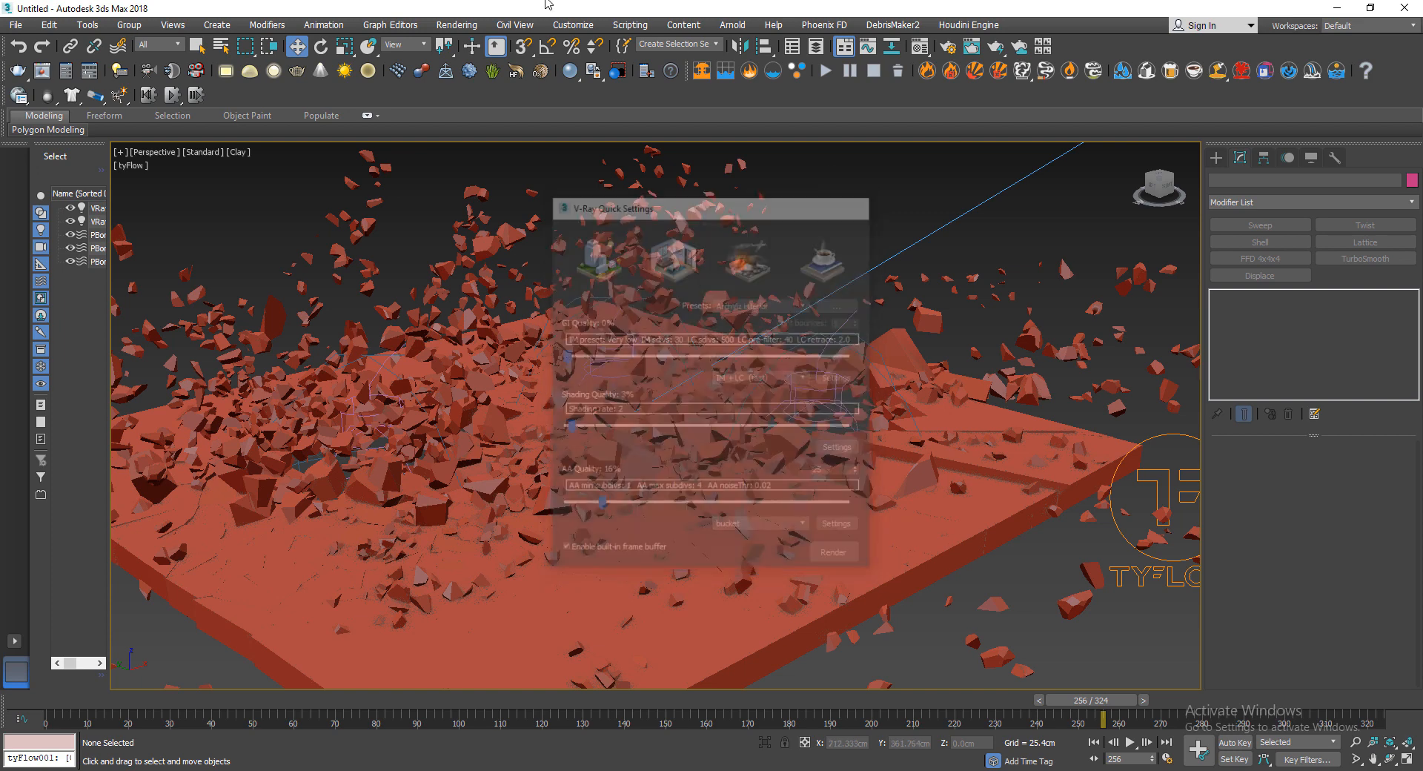
- Set the render output size to 1280 x 720 in Render Setup
left_click(456, 24)
left_click(489, 98)
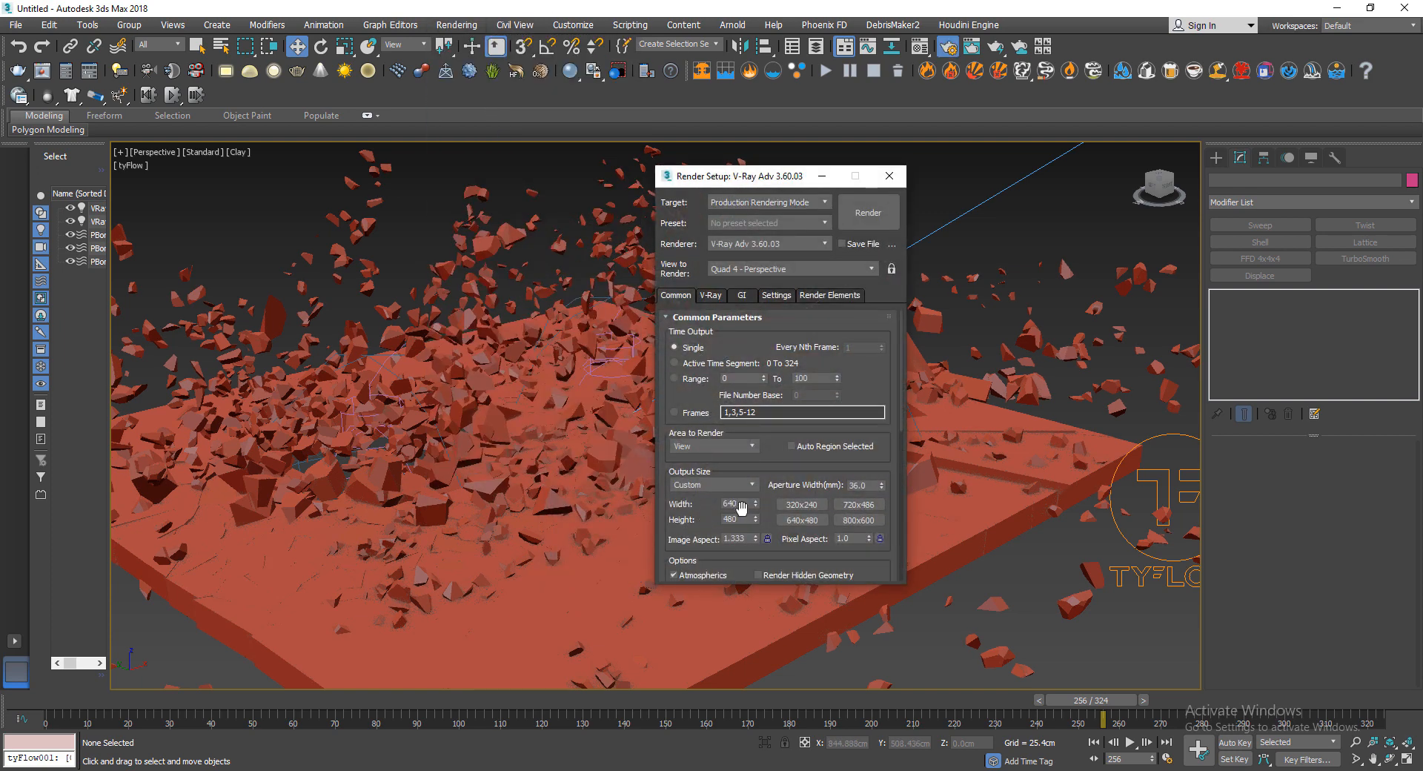
type("1280")
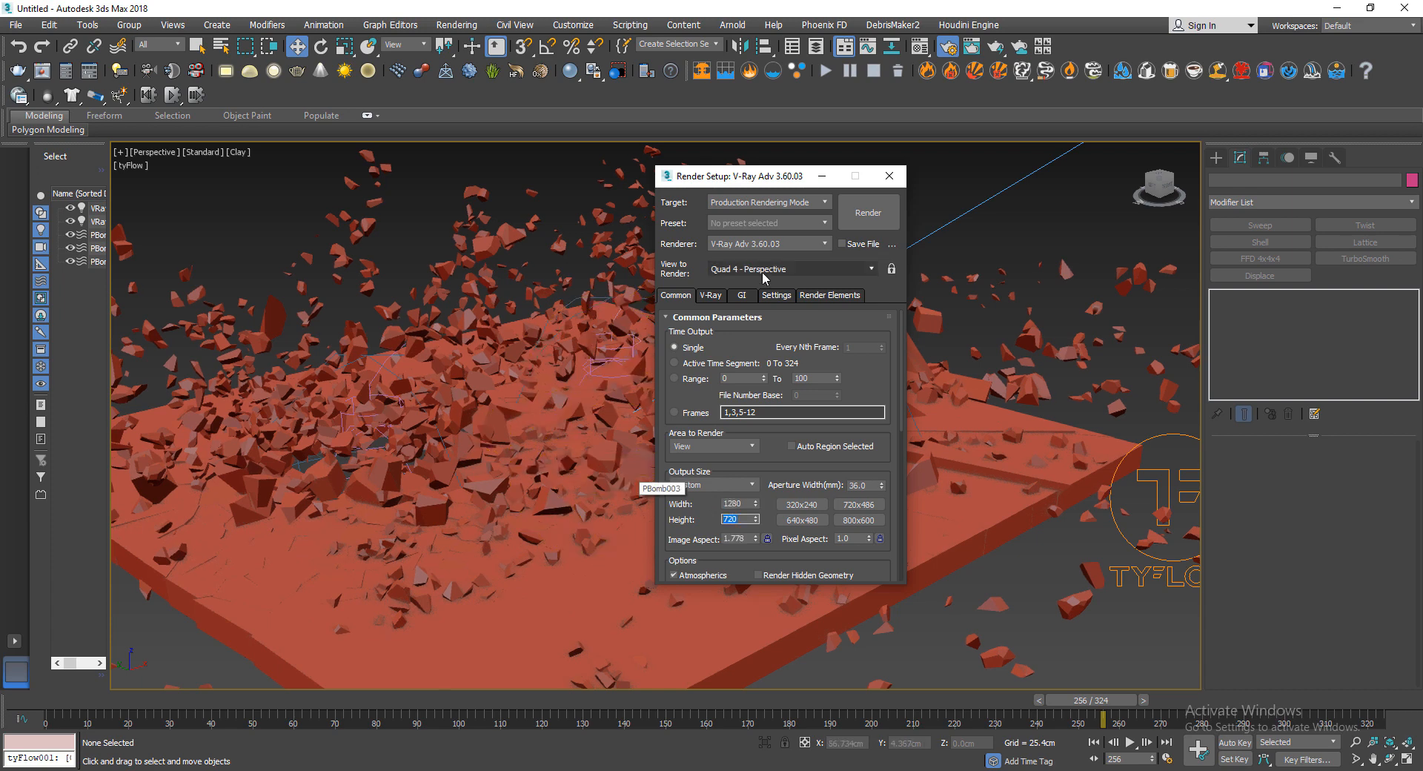
- Show the Expert options for global illumination and the irradiance map, and enable ambient occlusion at 0.8
left_click(710, 295)
left_click(741, 295)
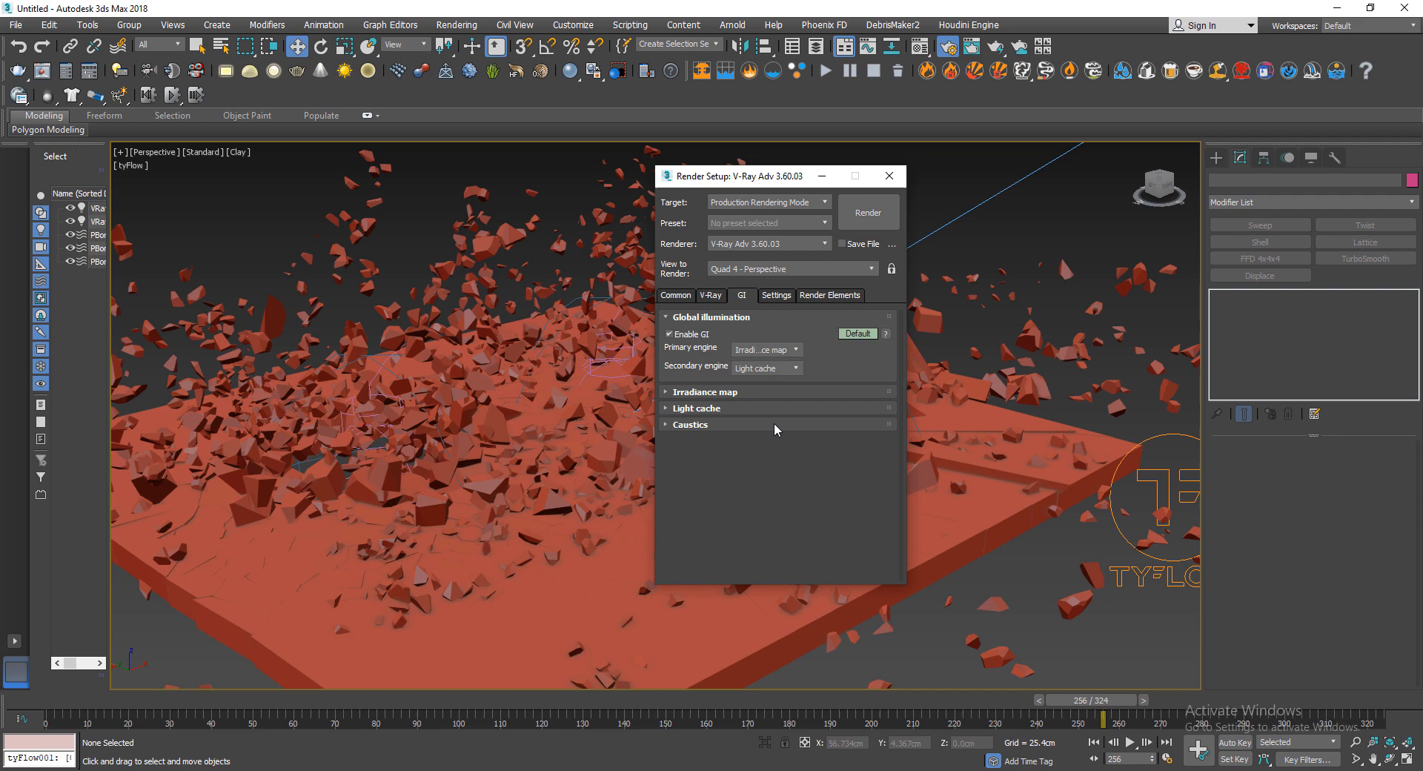
left_click(724, 393)
left_click(863, 408)
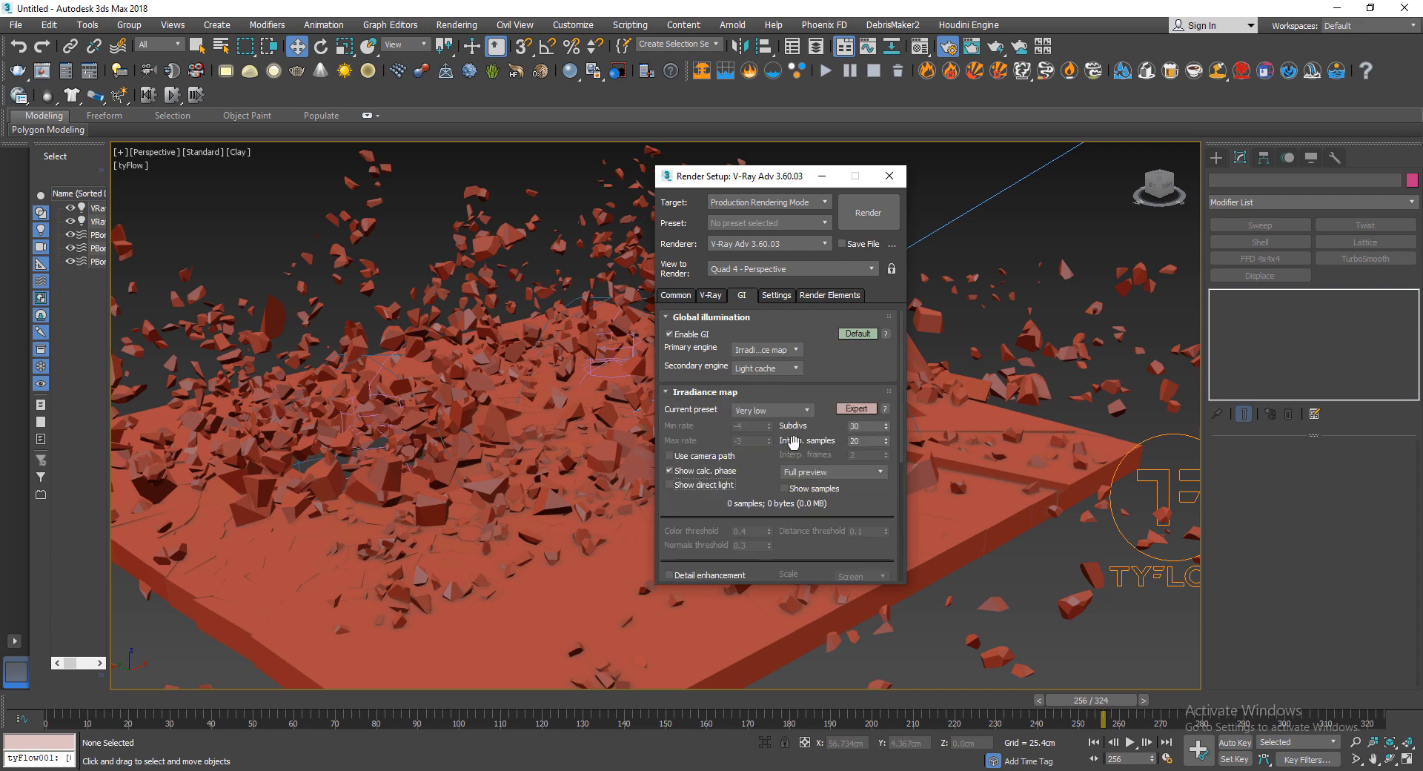
left_click(850, 334)
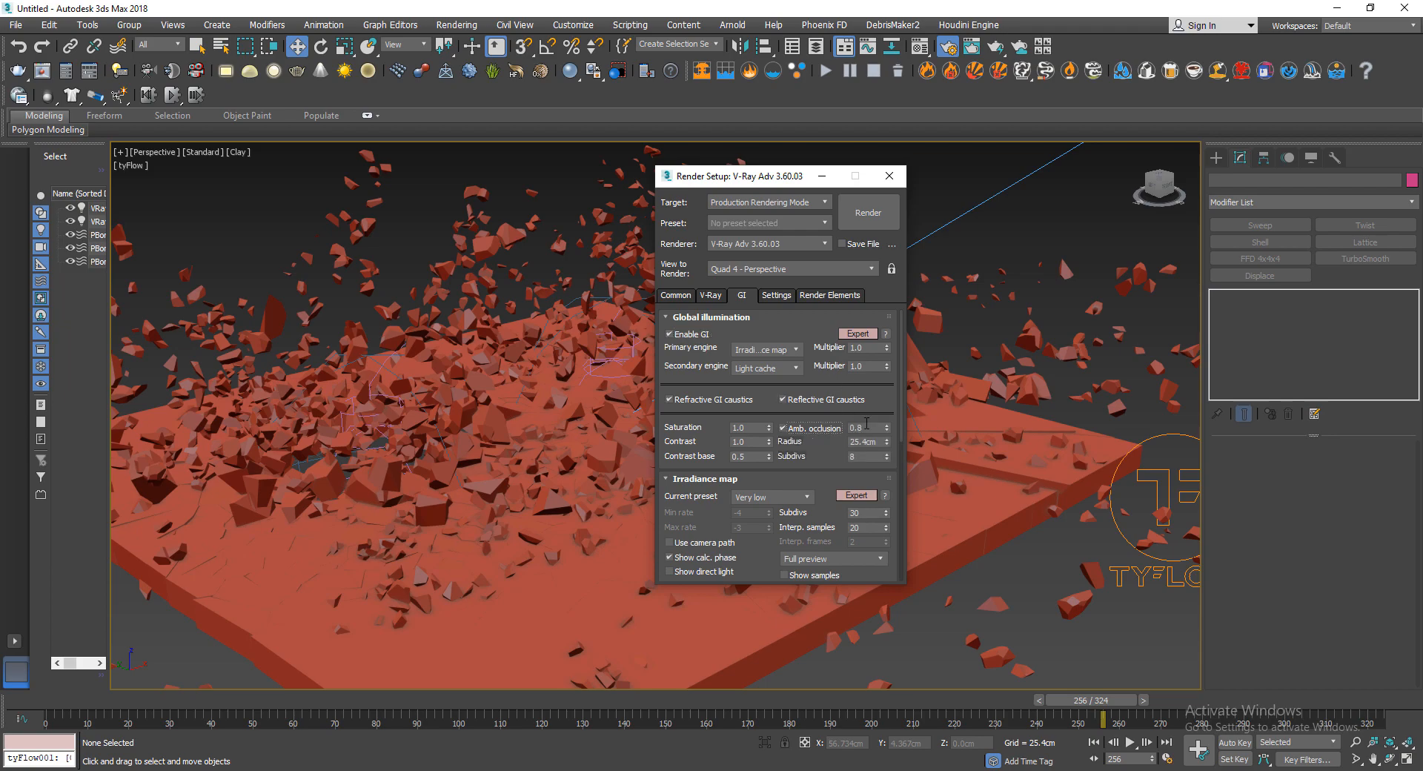
- Start a test render of frame 256, then close the frame buffer and cancel the render
left_click(877, 216)
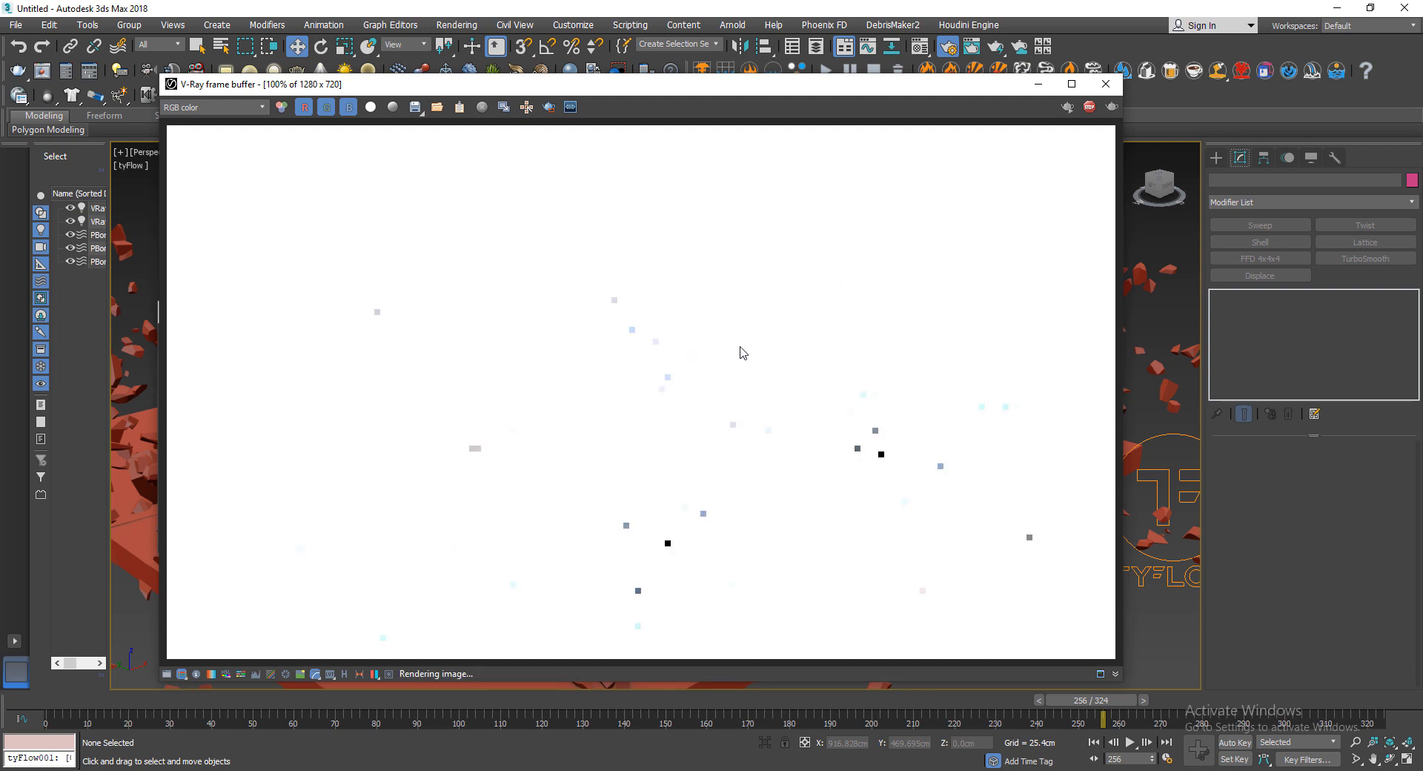
left_click(1106, 84)
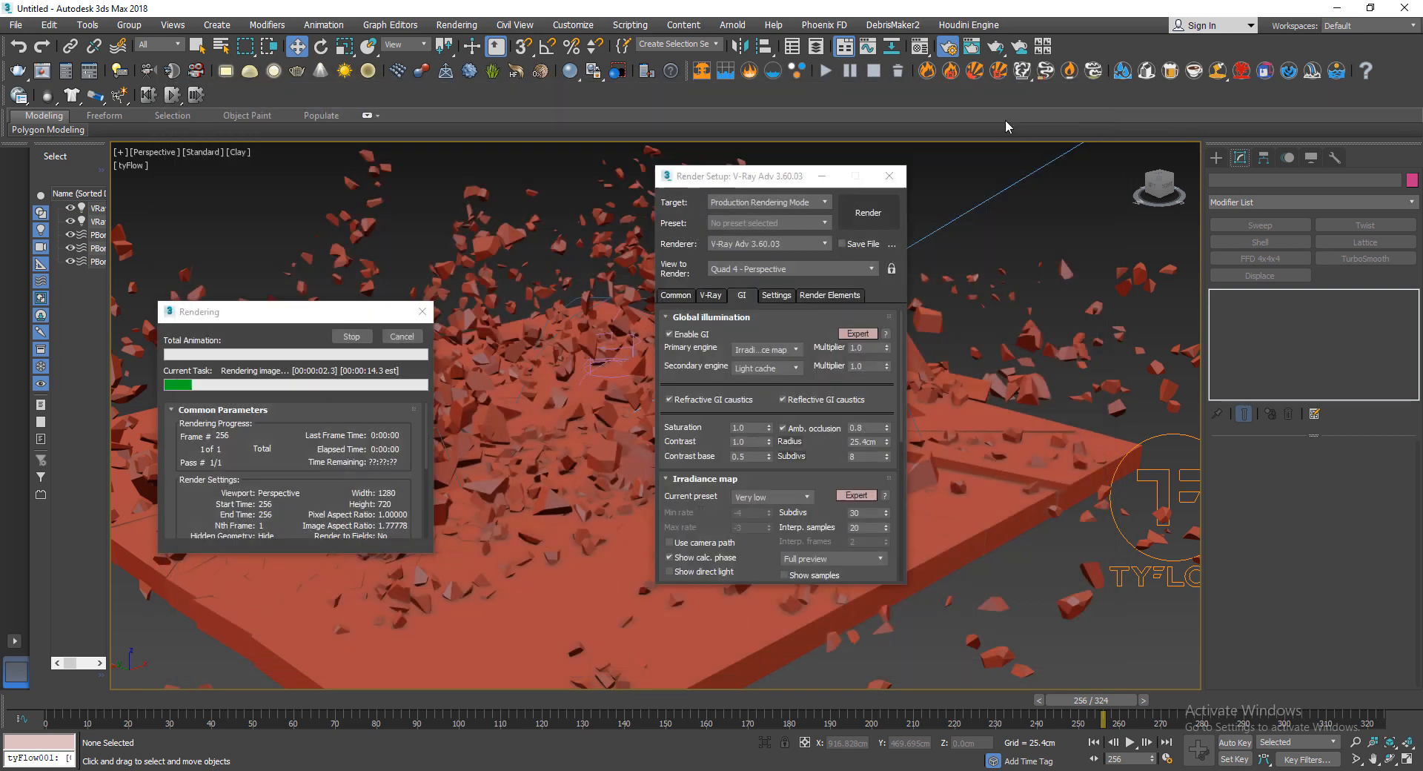
left_click(404, 336)
- Set the scene's exposure control to VRay Exposure Control in the Environment and Effects settings
left_click(457, 25)
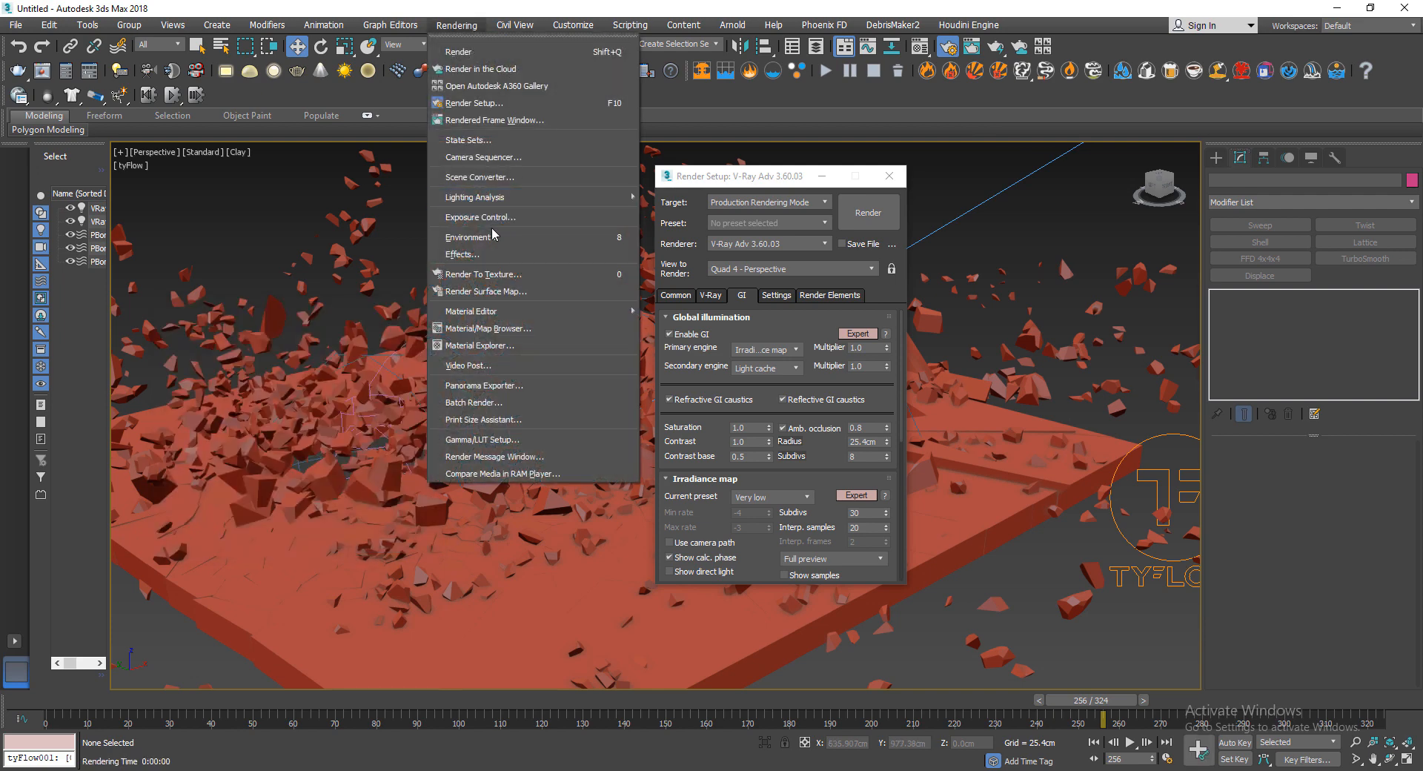
left_click(495, 236)
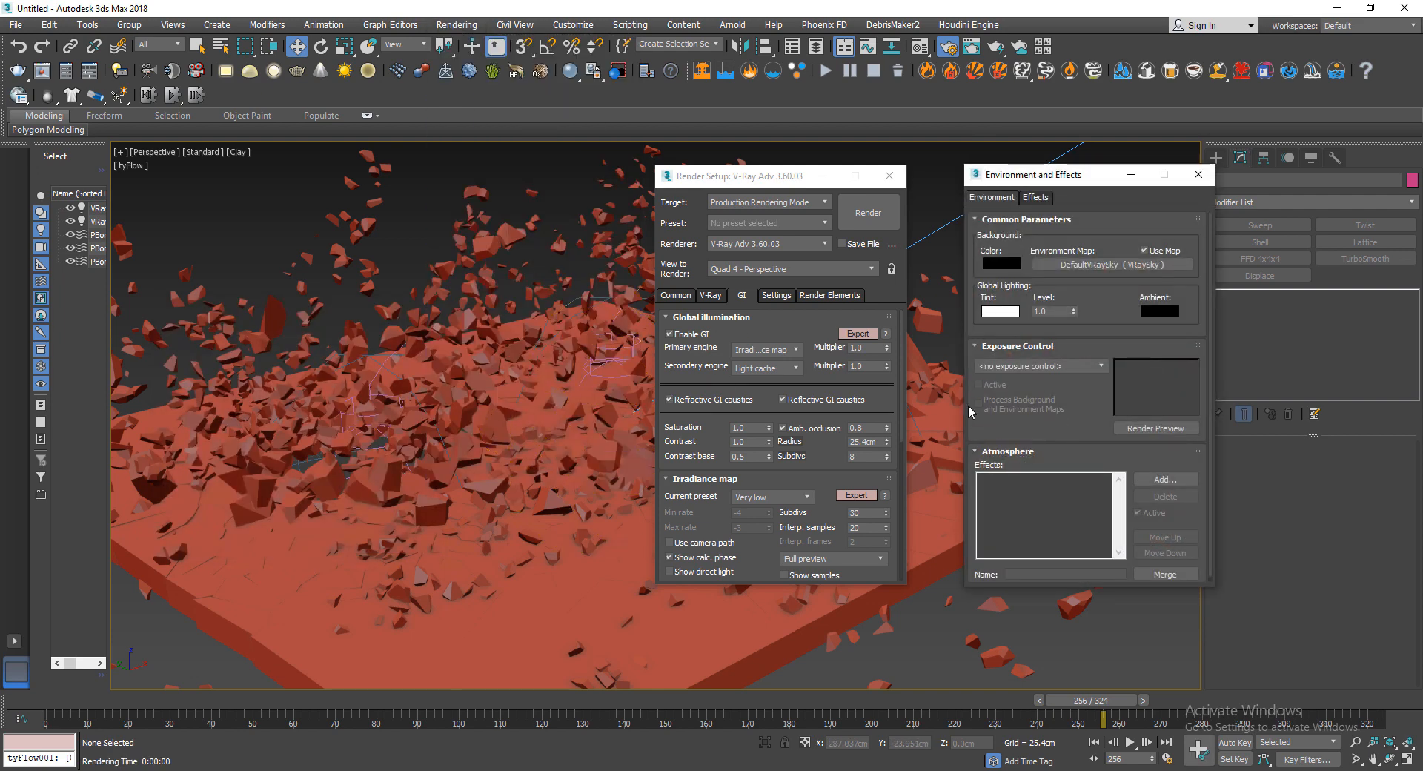
scroll(1167, 443, "down", 1)
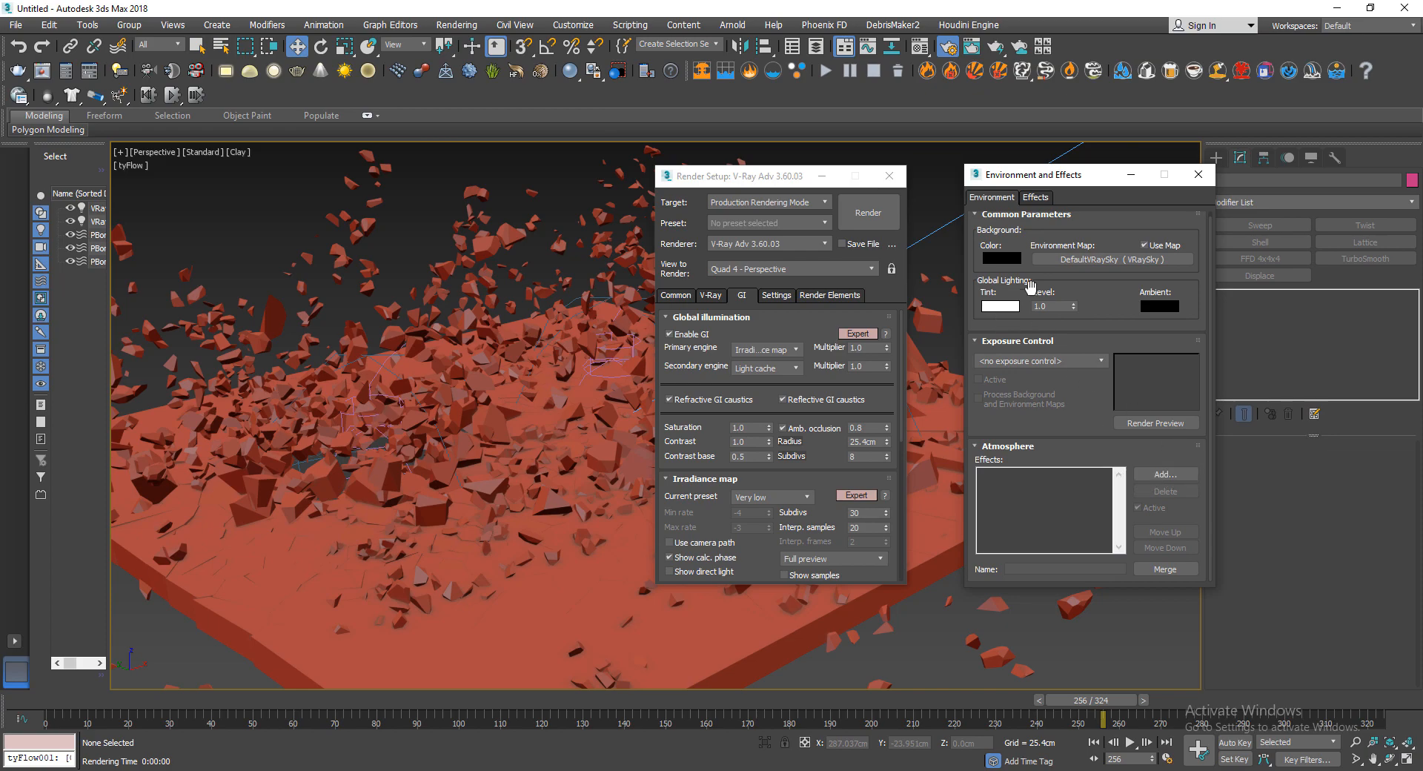
left_click(1052, 361)
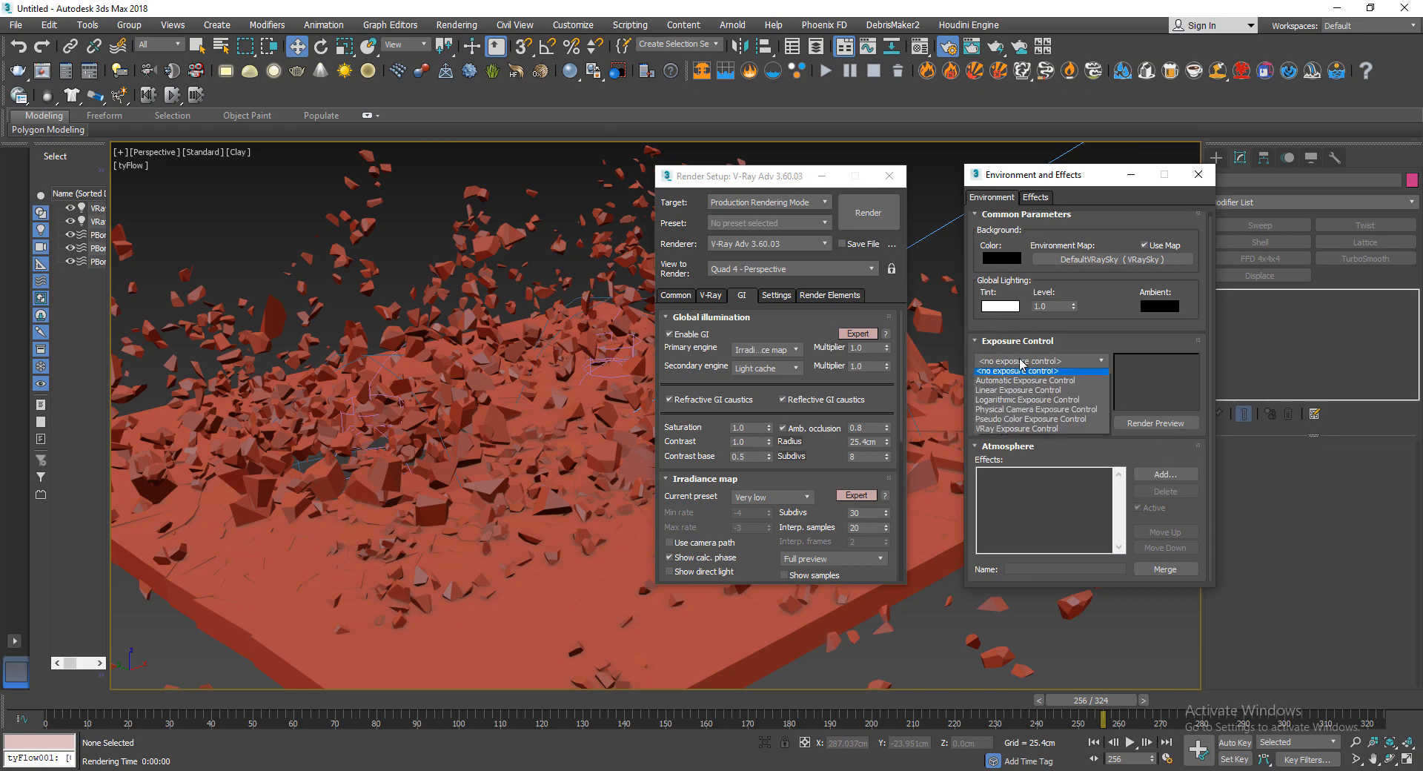
left_click(1026, 433)
- Start a test render of frame 256 with the new exposure, then close the frame buffer and cancel the render
left_click(868, 212)
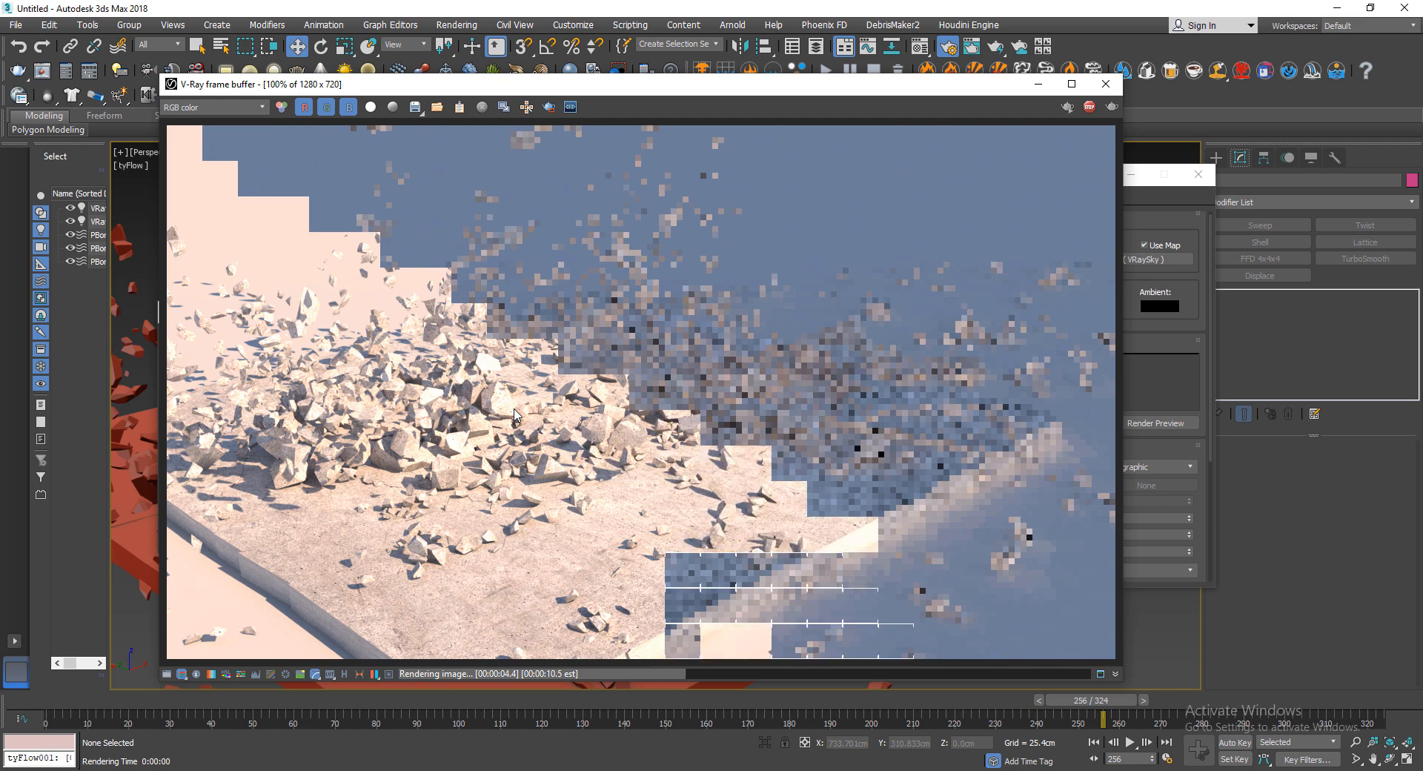
left_click(1106, 84)
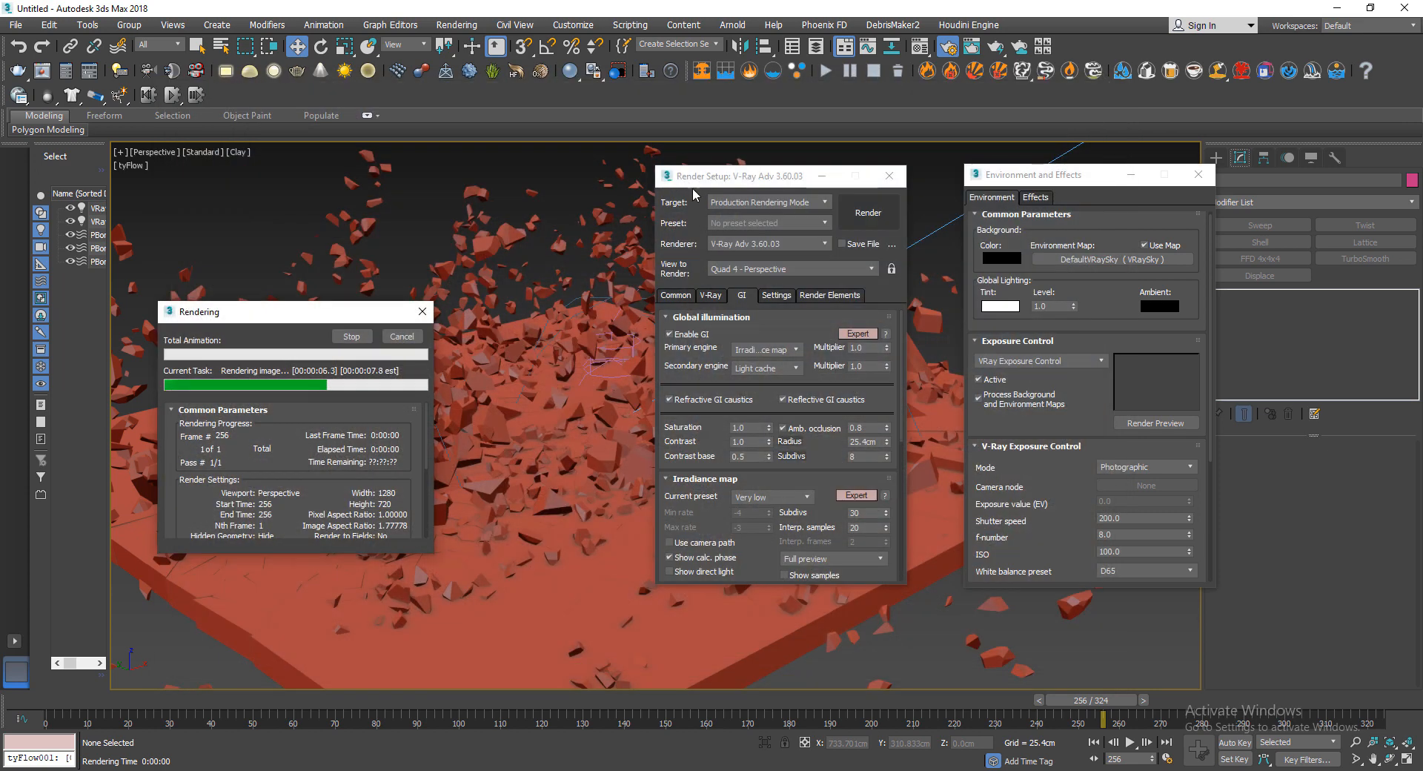
left_click(421, 337)
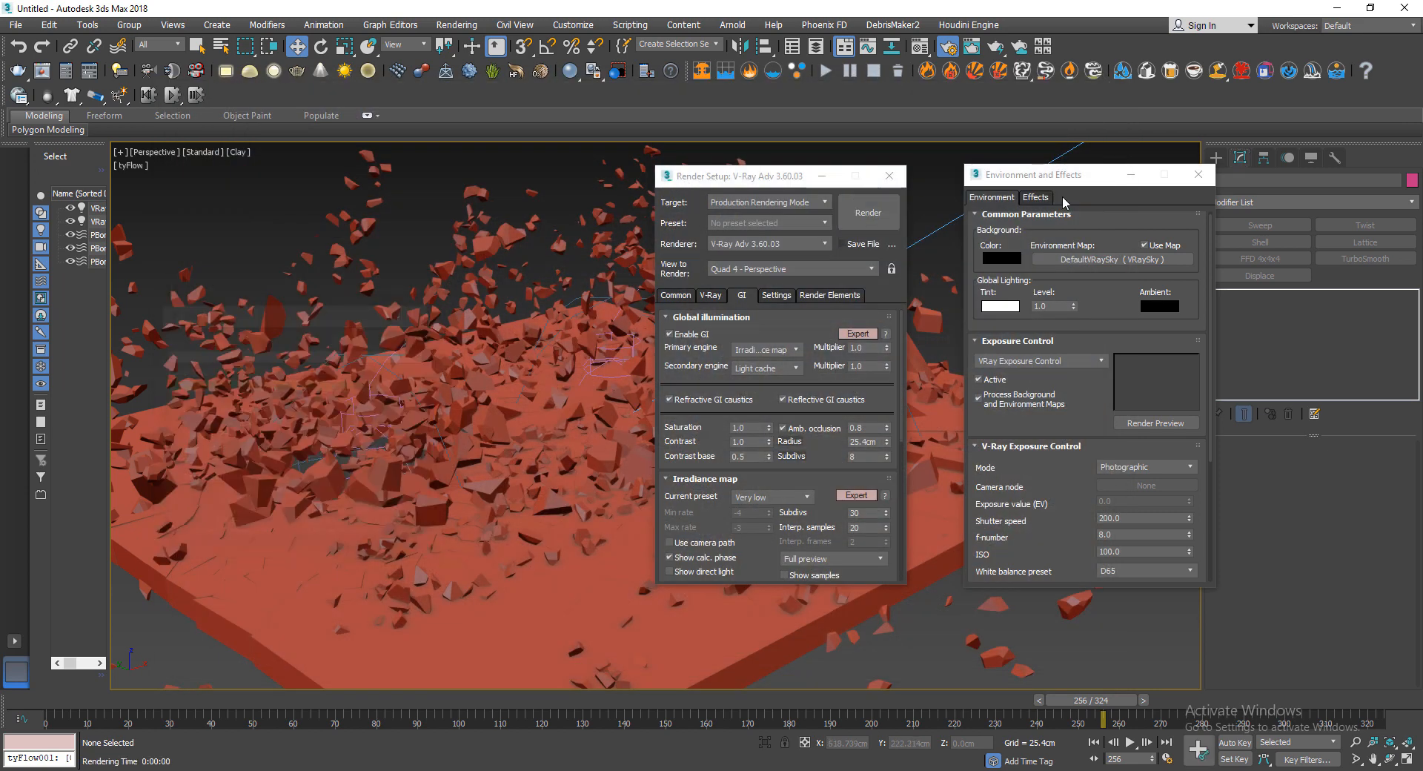
- Set the VRaySun's intensity multiplier to 0.55 and check the lighting with a test render
left_click(1068, 153)
double_click(1349, 598)
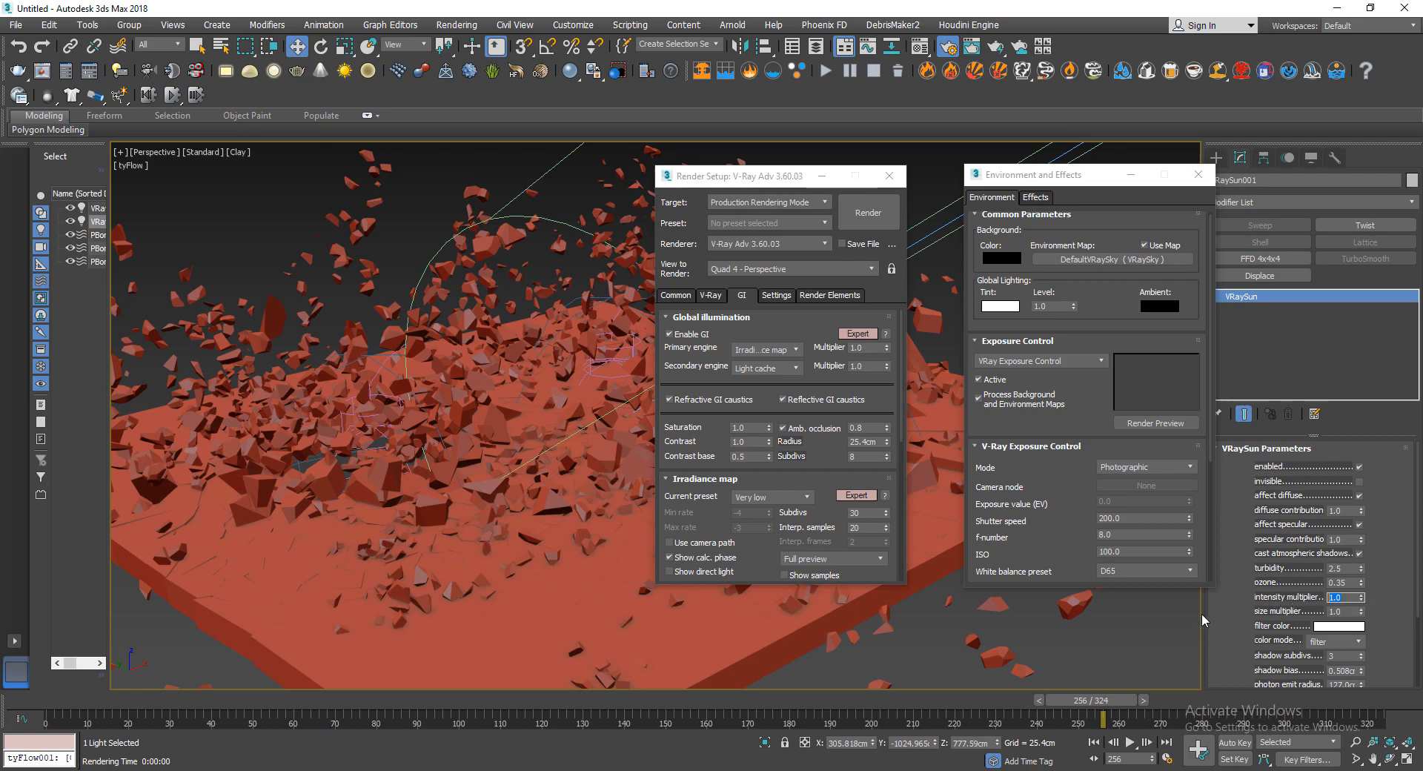
type("0.55")
key("Return")
left_click(877, 220)
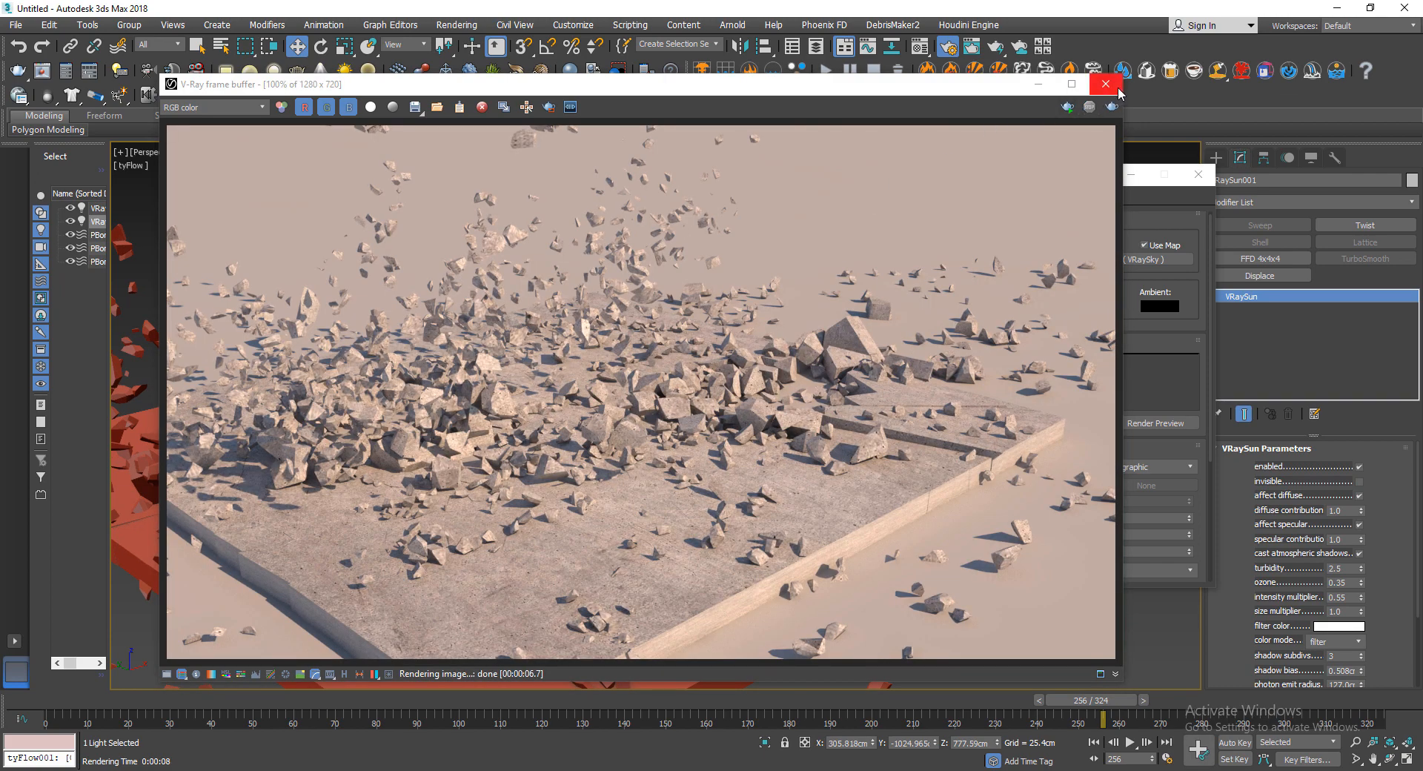
left_click(1116, 89)
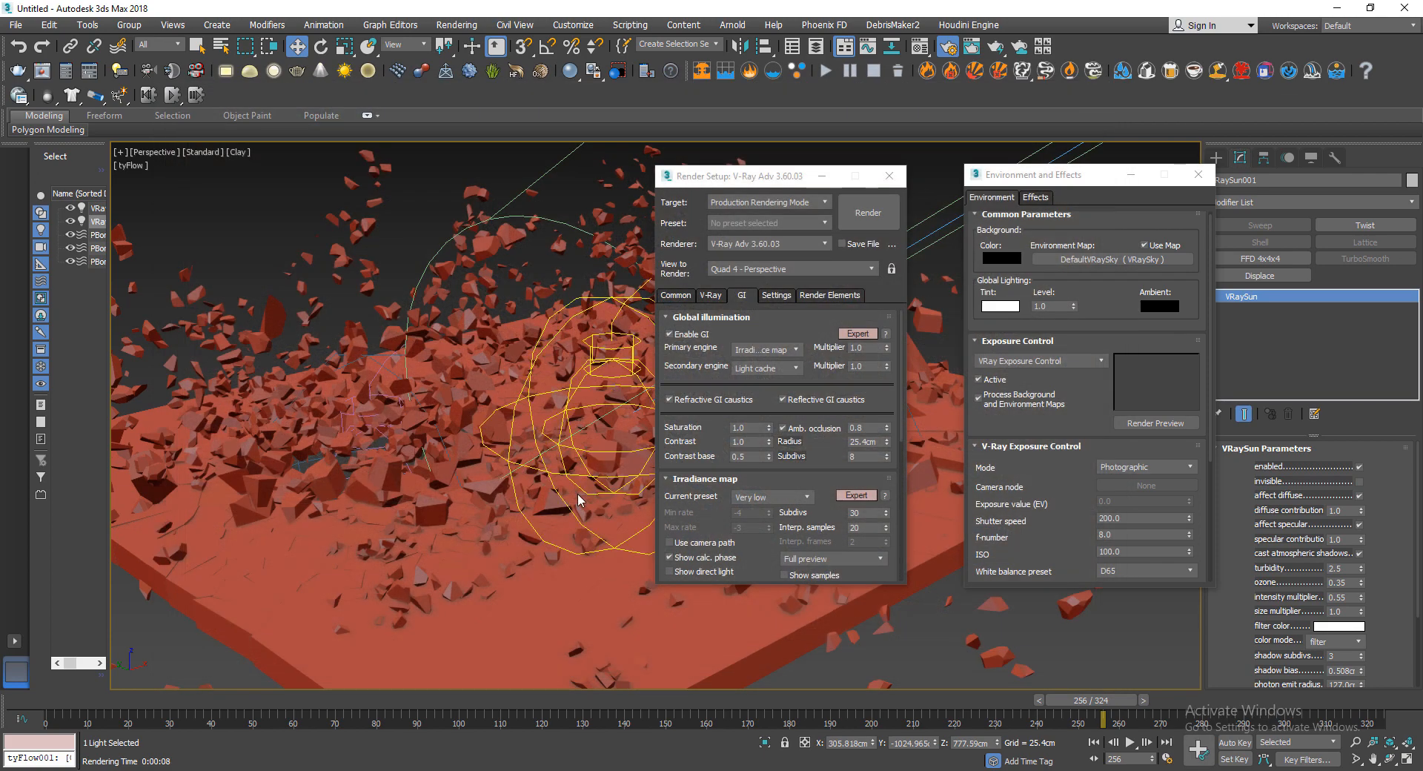
- Reframe the perspective view so the whole slab and flying debris fit, and test render it
scroll(577, 498, "down", 3)
middle_click_drag(540, 540, 550, 456)
middle_click_drag(552, 347, 595, 383)
scroll(637, 359, "up", 3)
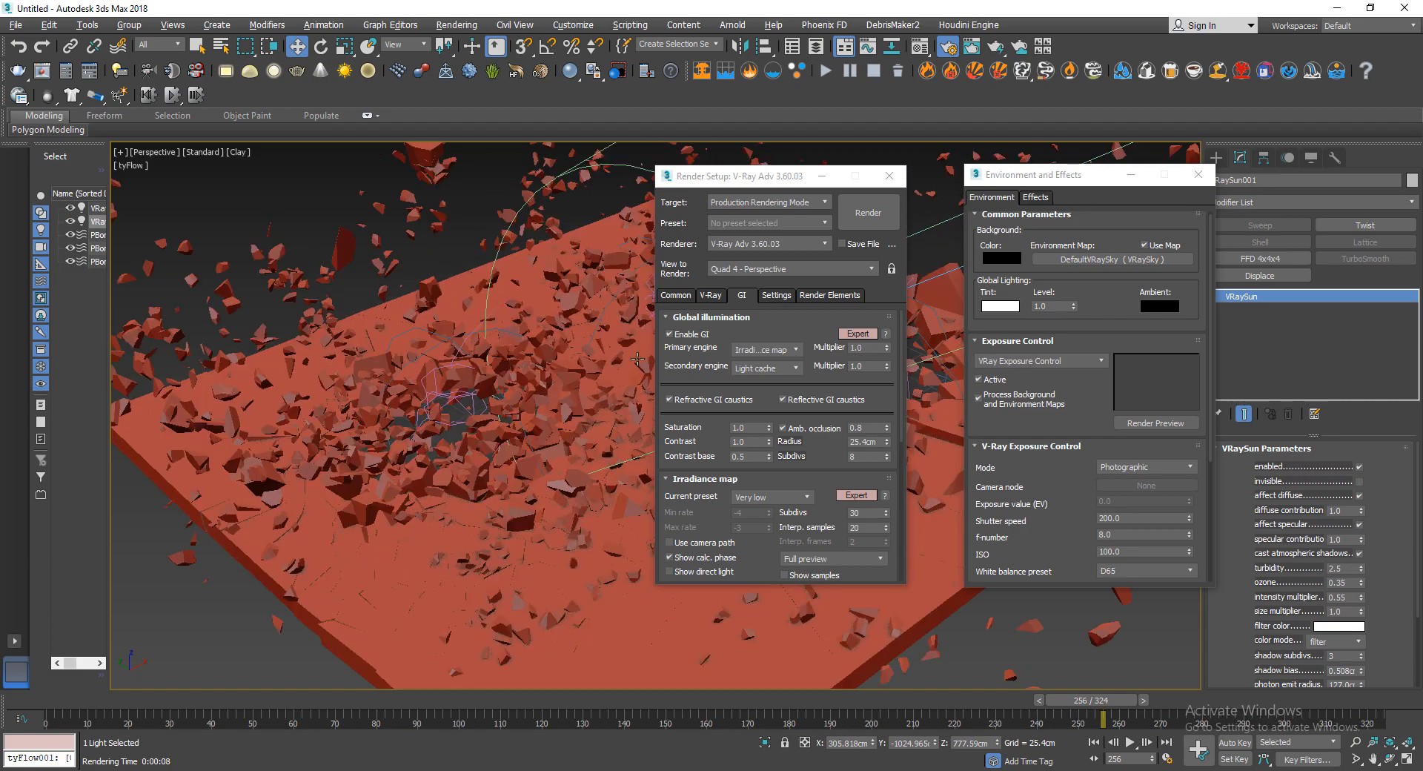
scroll(446, 442, "down", 3)
left_click(868, 213)
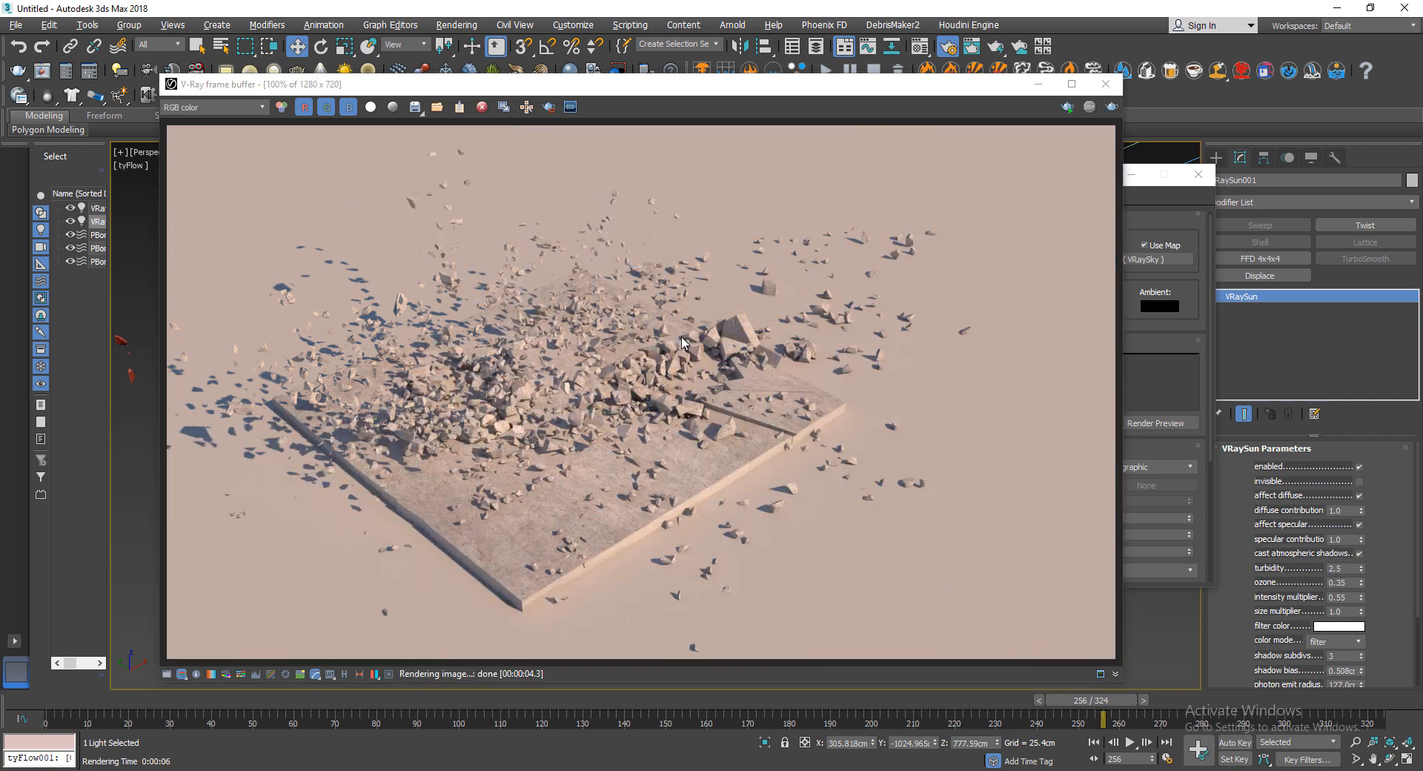
left_click(1105, 83)
- Select the VRayPlane and colour the unused 15 - Default material dark blue-grey with hue 158, saturation 41 and value 44
middle_click_drag(441, 481, 612, 489, "alt")
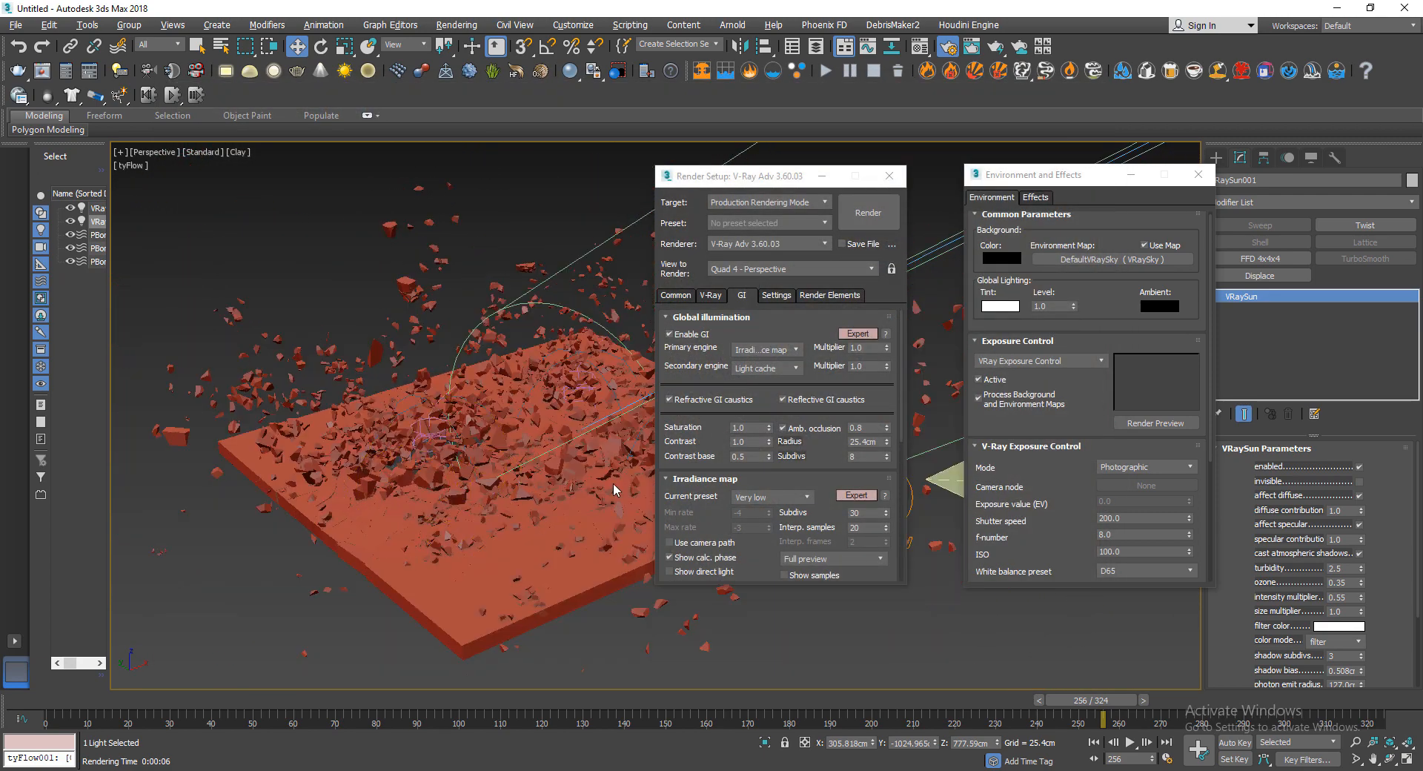
left_click(944, 481)
key("m")
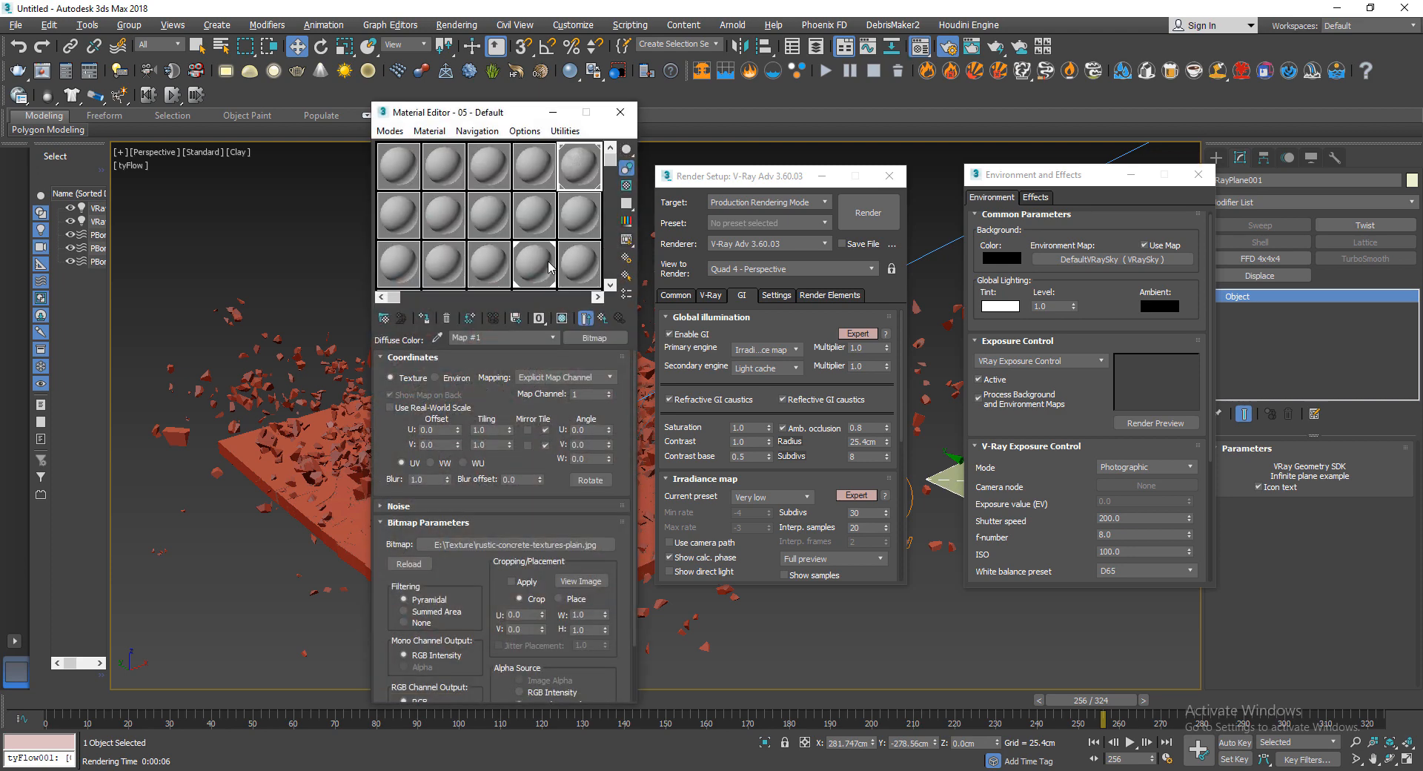
left_click(488, 263)
left_click(468, 431)
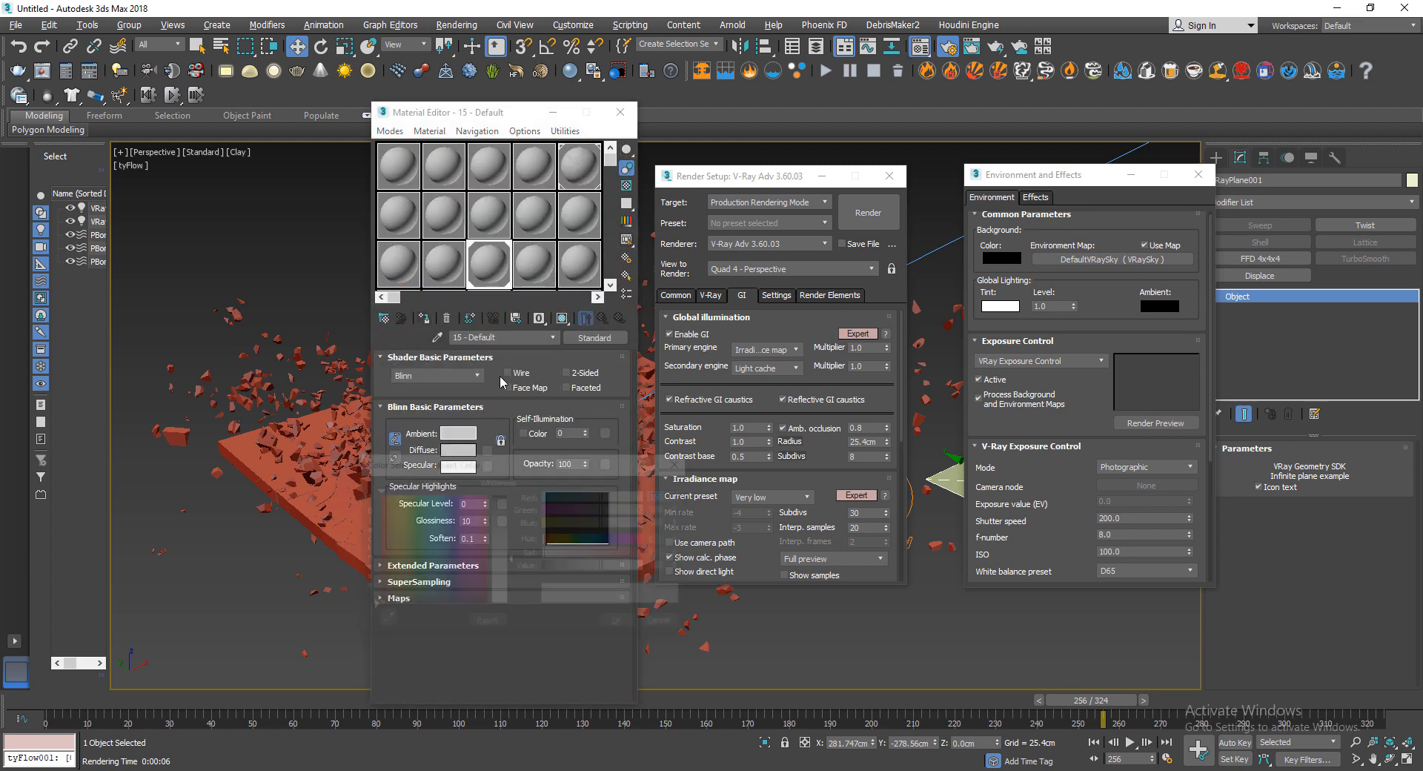
left_click(442, 518)
left_click_drag(557, 566, 562, 562)
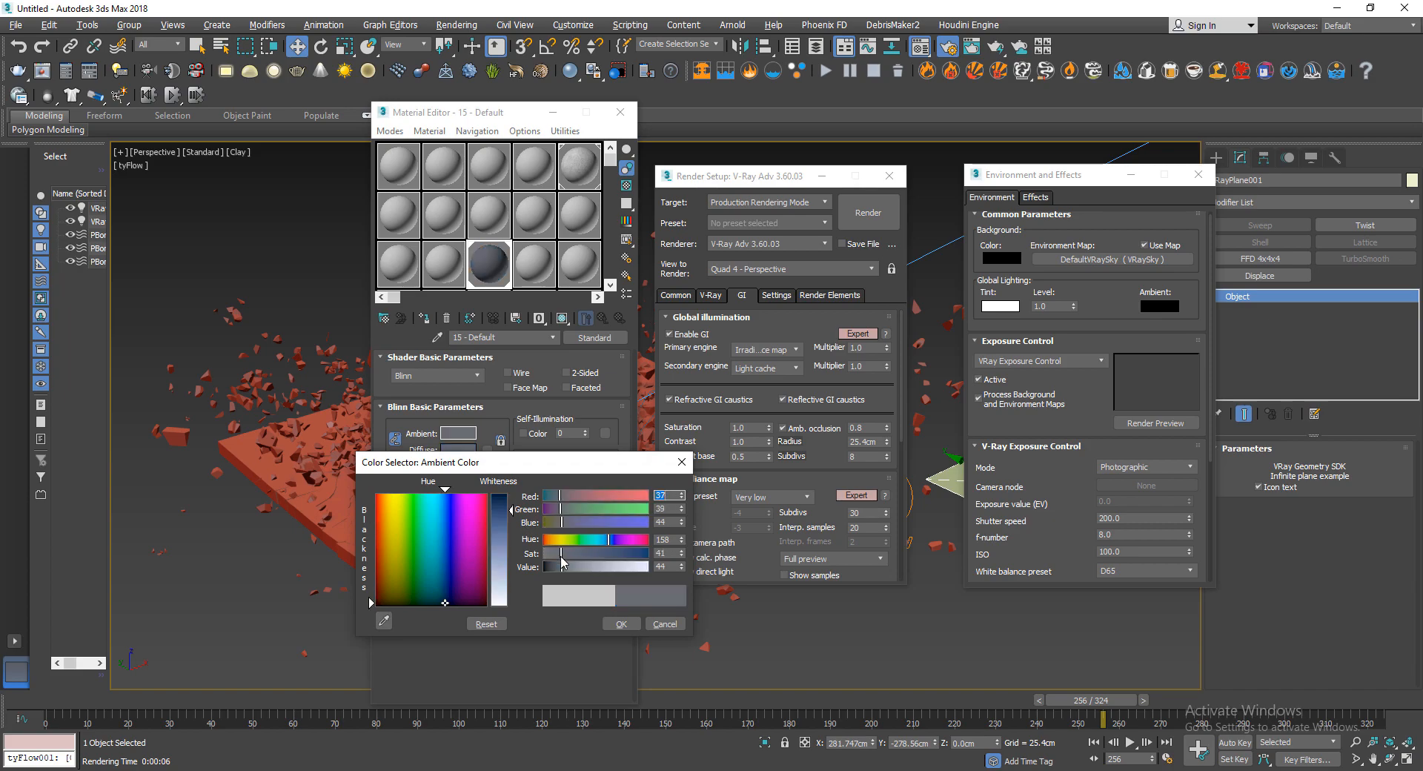
left_click(621, 623)
- Switch to the browser and show the FX Maniac YouTube channel's uploaded videos
left_click(1007, 52)
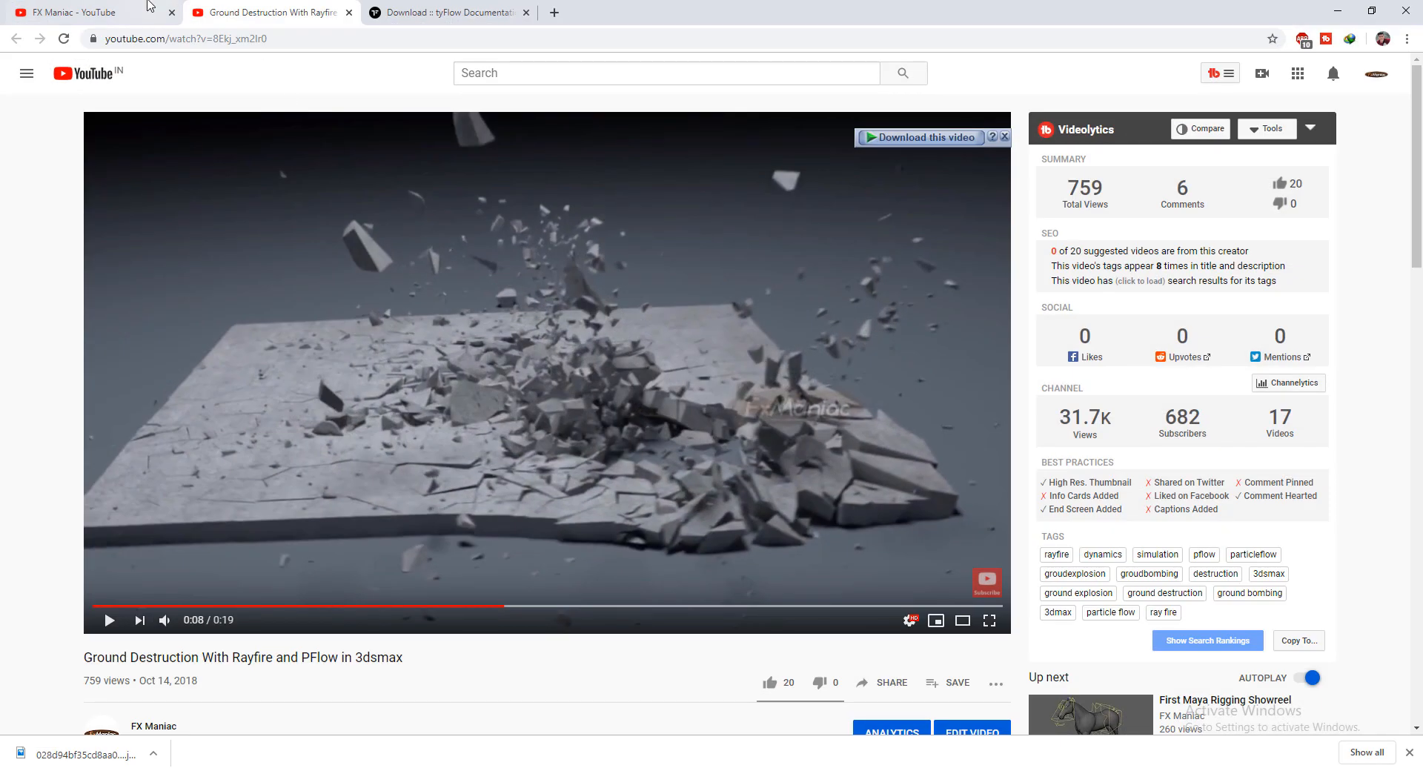
left_click(104, 12)
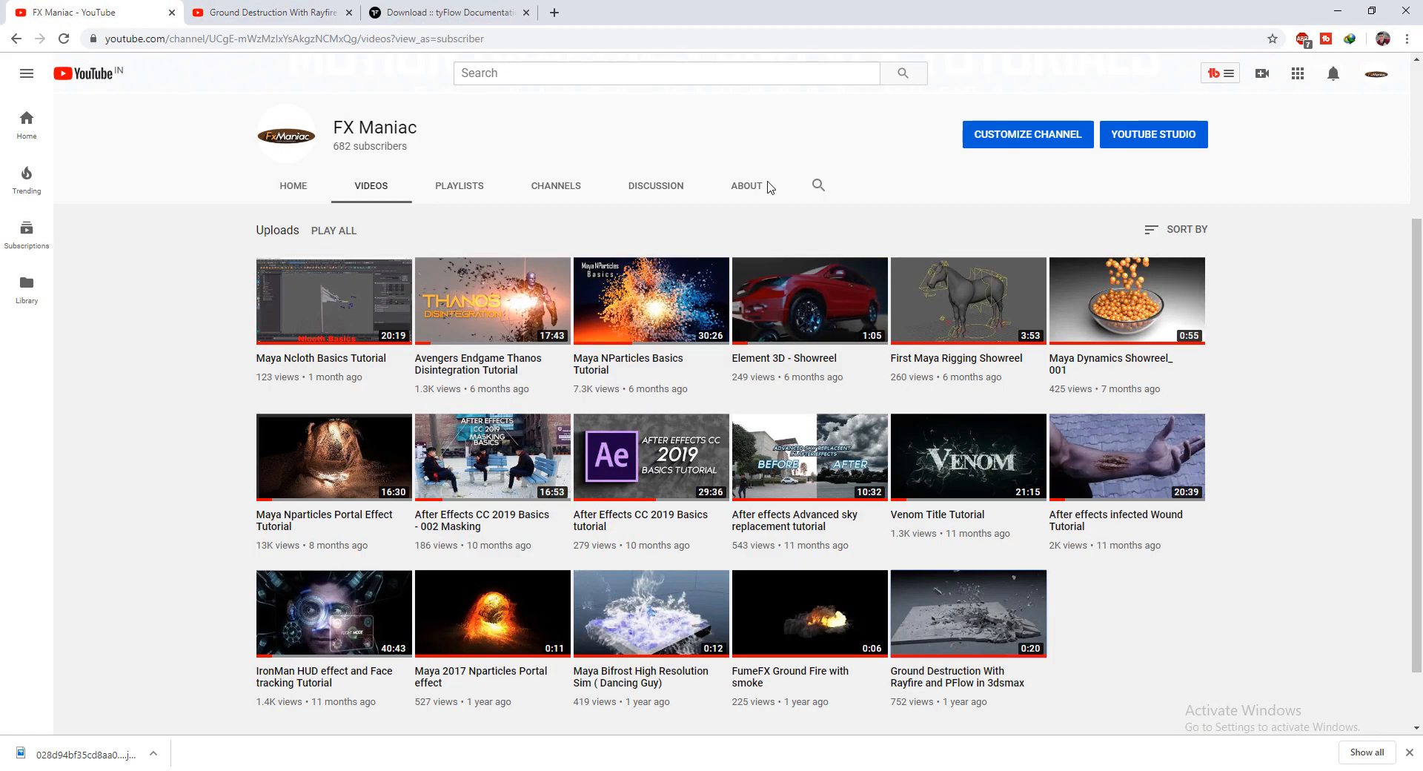